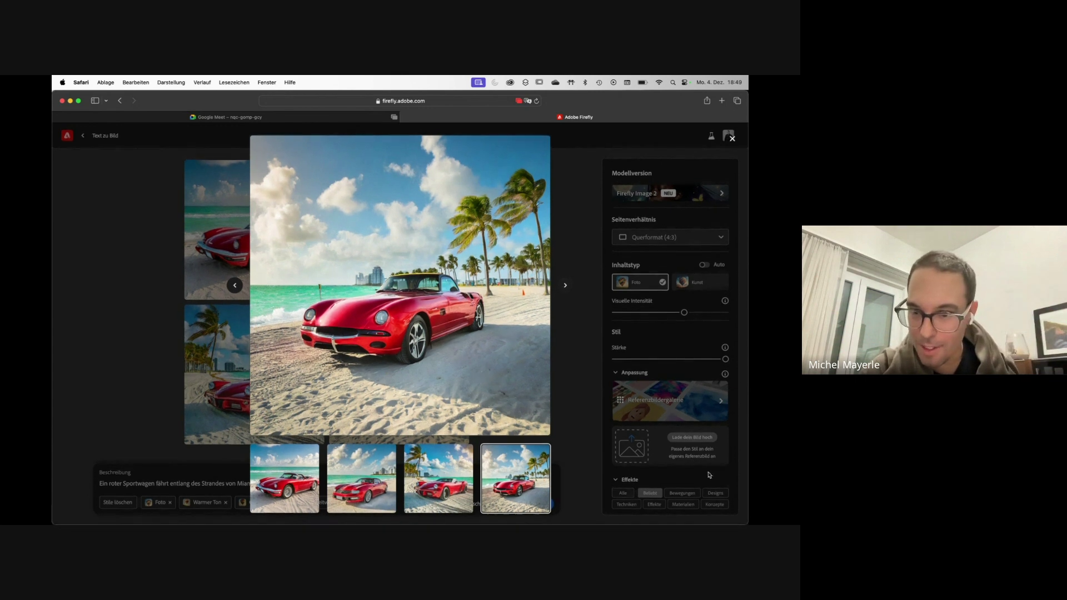
Close the enlarged red sports car image and switch to the KI folder in Finder
{"action": "left_click", "coordinate": [733, 138]}
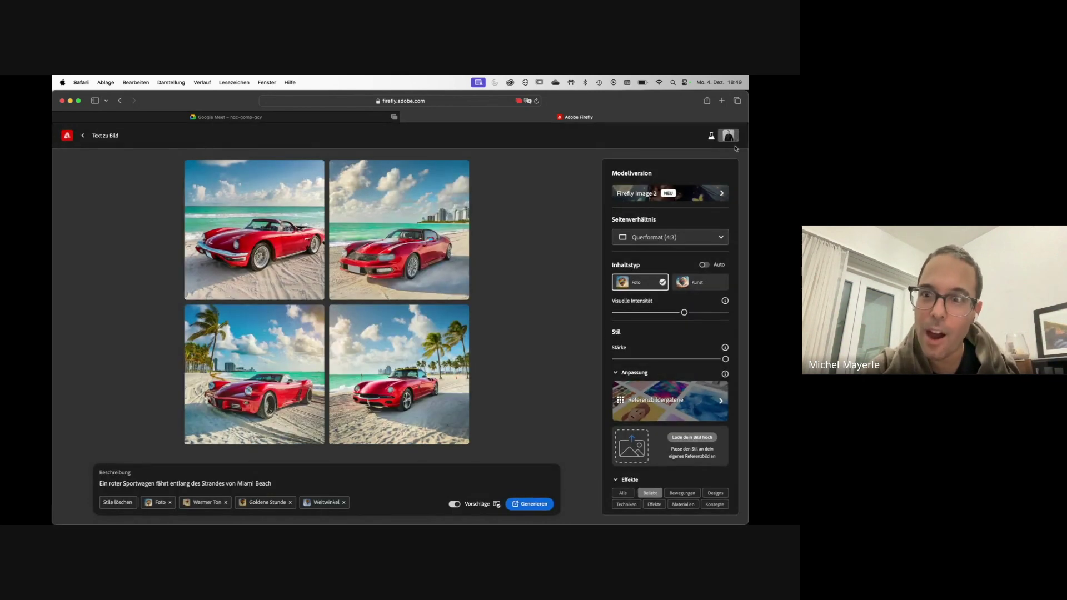
{"action": "scroll", "coordinate": [718, 335], "scroll_direction": "down", "scroll_amount": 10}
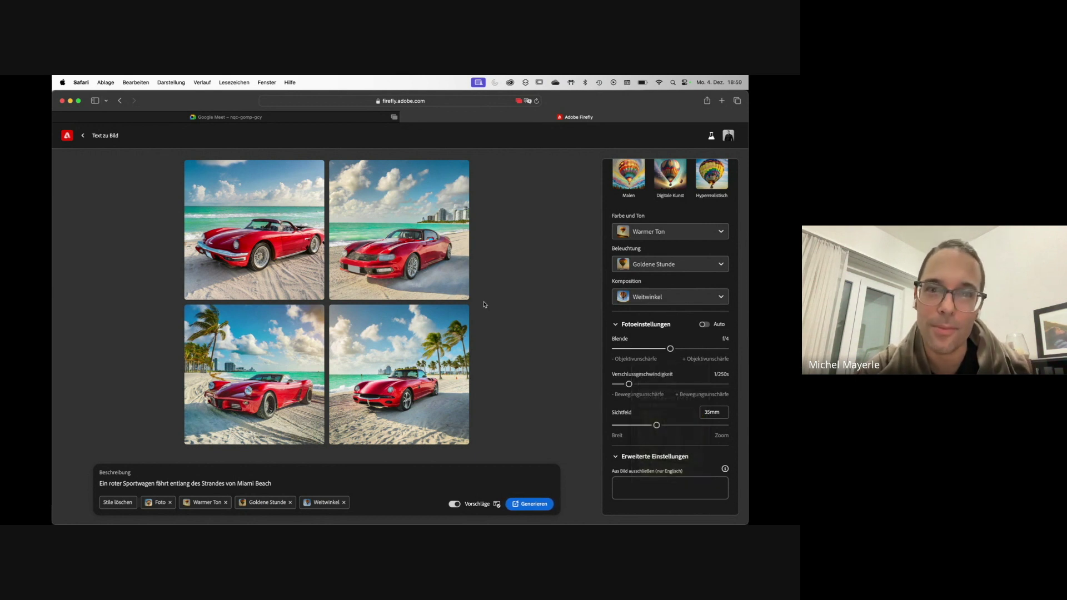
{"action": "key", "text": "super+p"}
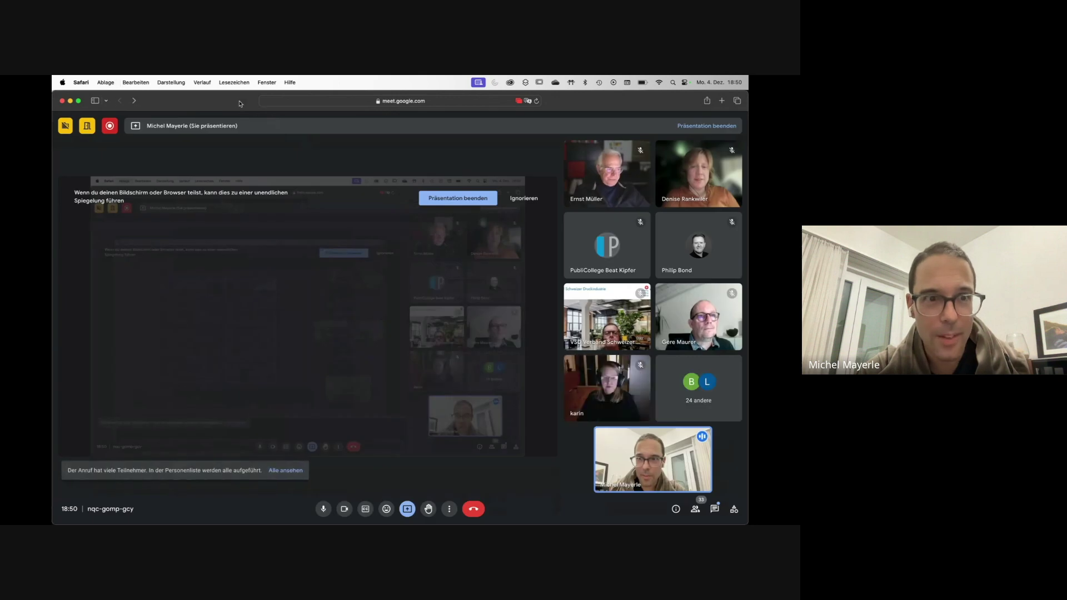
{"action": "key", "text": "super+Tab"}
{"action": "key", "text": "super+h"}
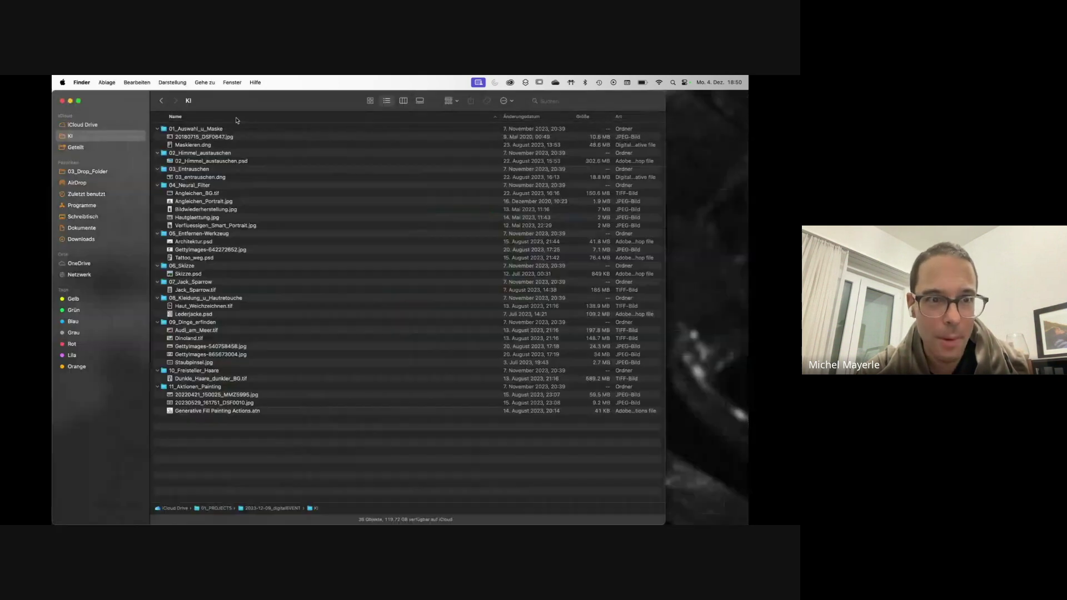
Open 20180715_DSF0647.jpg from the 01_Auswahl_u_Maske folder in Photoshop, keeping its embedded colour profile
{"action": "left_click", "coordinate": [201, 137]}
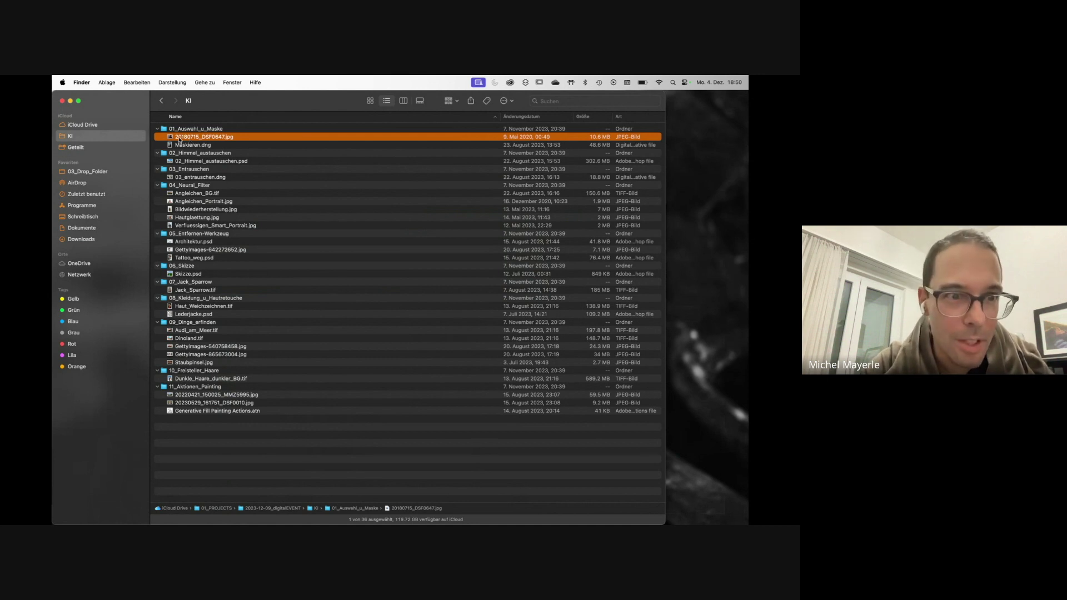
{"action": "left_click_drag", "start_coordinate": [174, 138], "coordinate": [484, 512]}
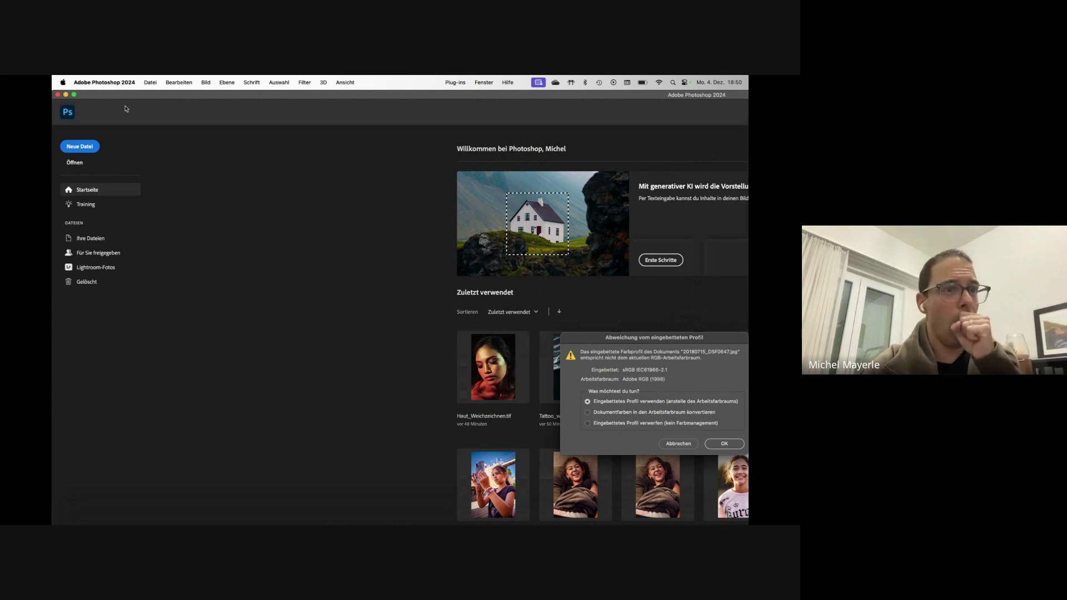
{"action": "left_click_drag", "start_coordinate": [125, 97], "coordinate": [148, 124]}
{"action": "left_click", "coordinate": [724, 443]}
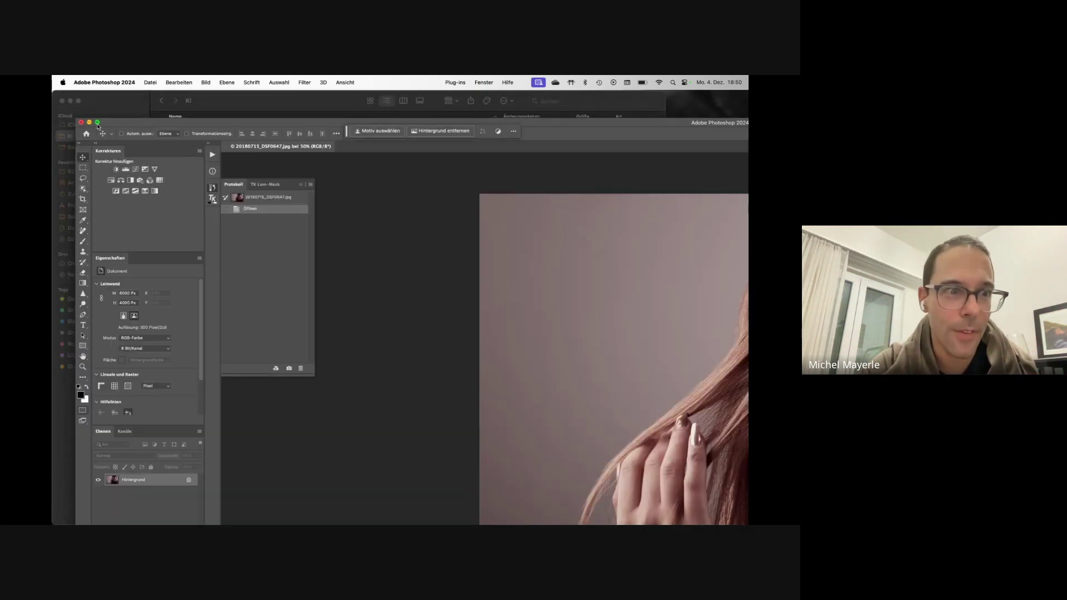
Enlarge the Photoshop window, collapse the history panel and fit the whole portrait into the workspace
{"action": "left_click", "coordinate": [97, 123]}
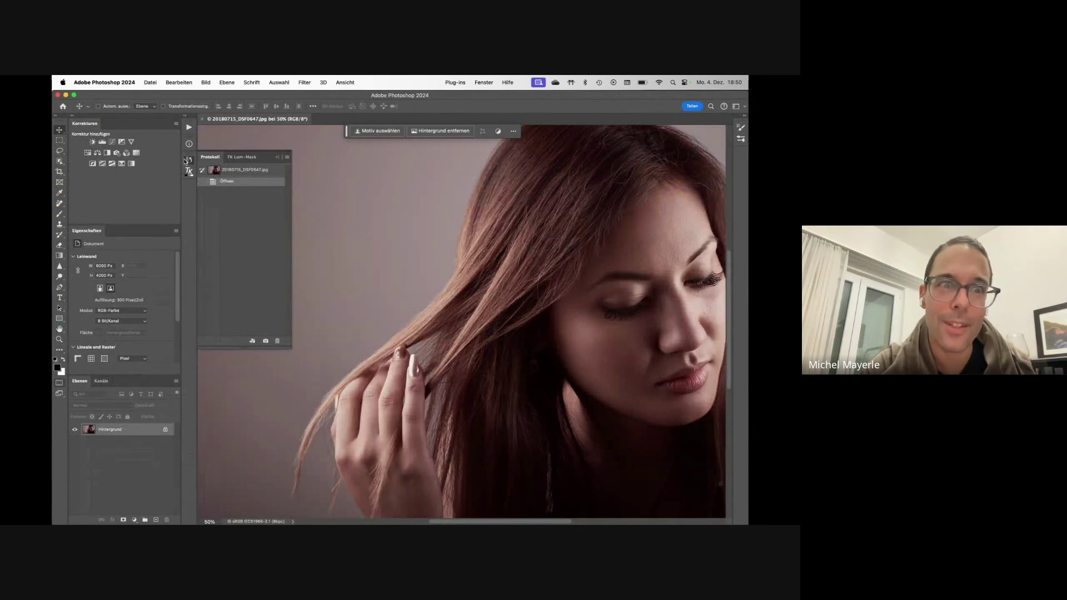
{"action": "left_click", "coordinate": [187, 162]}
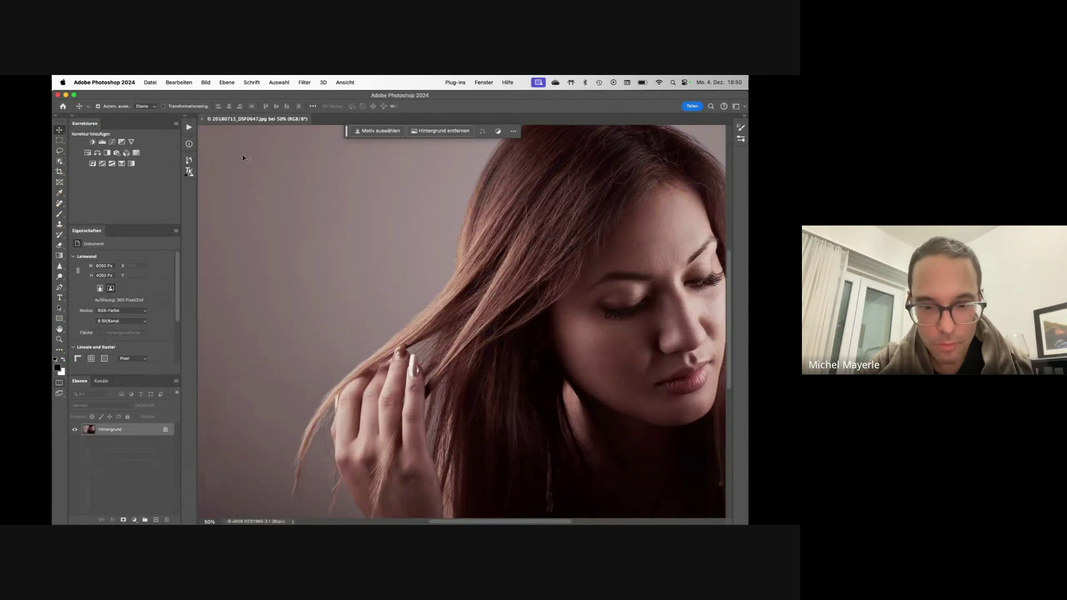
{"action": "key", "text": "super+0"}
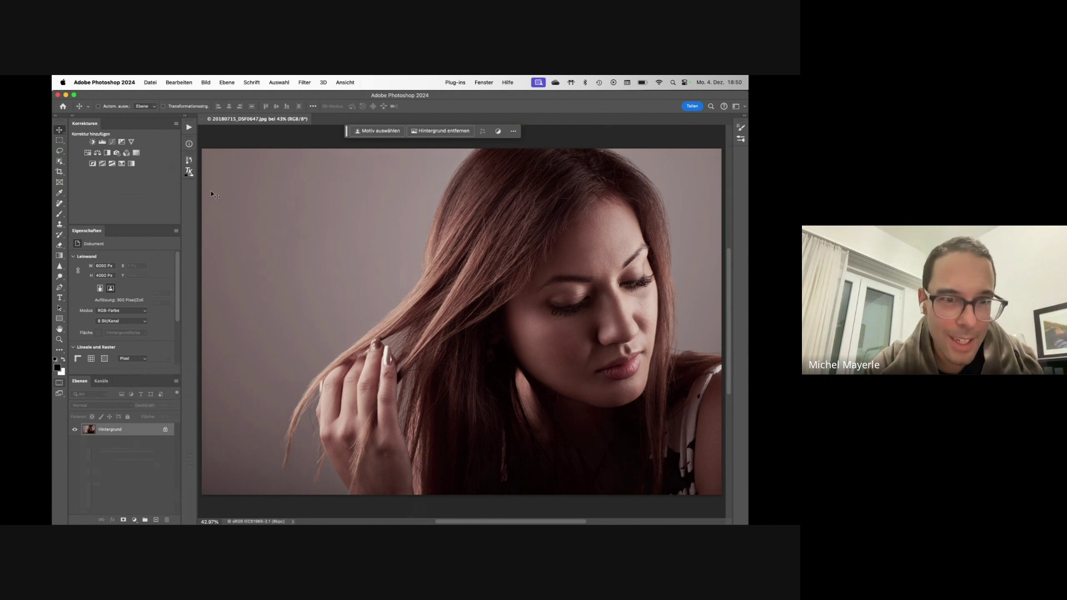
Activate the Quick Selection tool and set its subject selection mode to Cloud (detaillierte Ergebnisse)
{"action": "key", "text": "w"}
{"action": "left_click", "coordinate": [61, 162]}
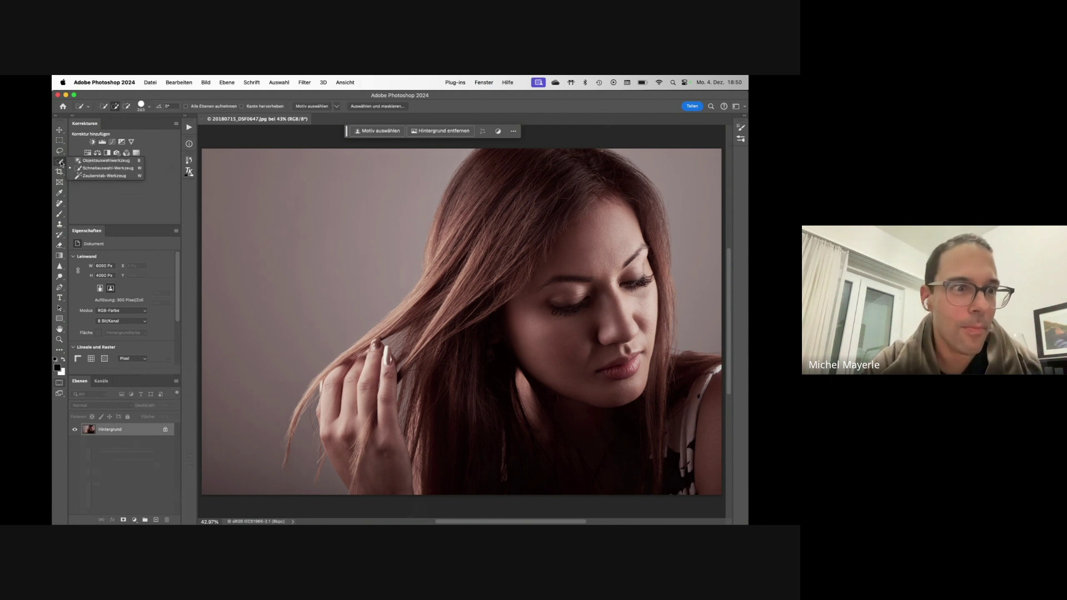
{"action": "left_click", "coordinate": [87, 168]}
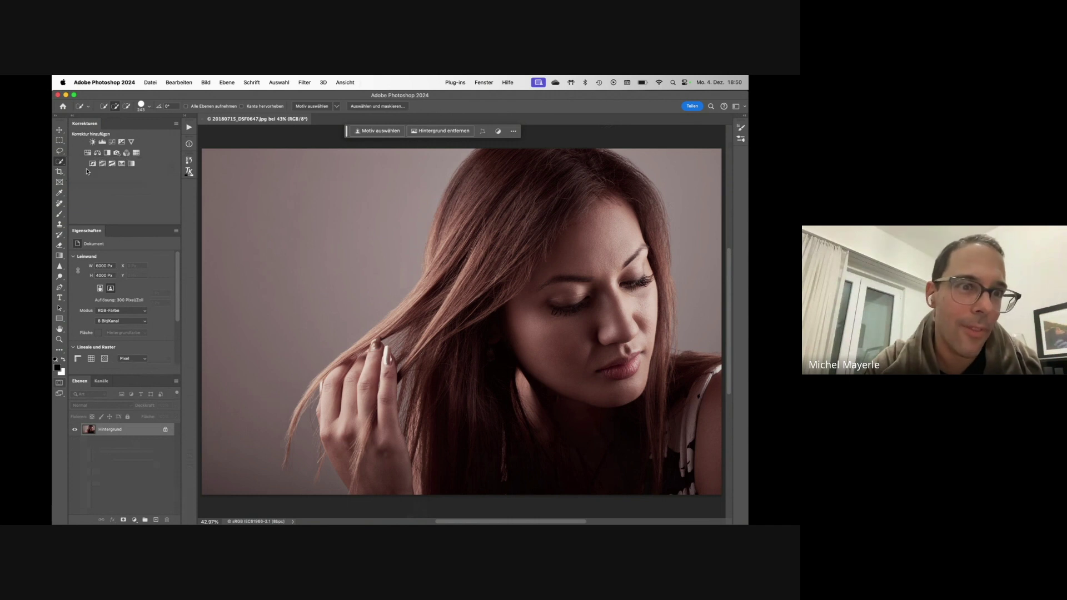
{"action": "left_click", "coordinate": [336, 107]}
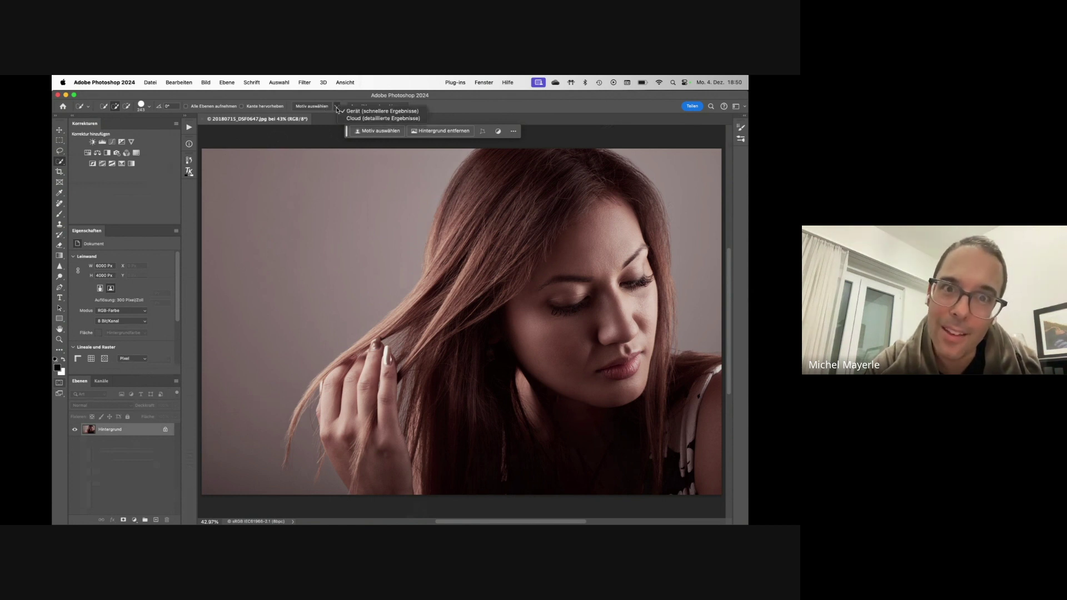
{"action": "left_click", "coordinate": [349, 120]}
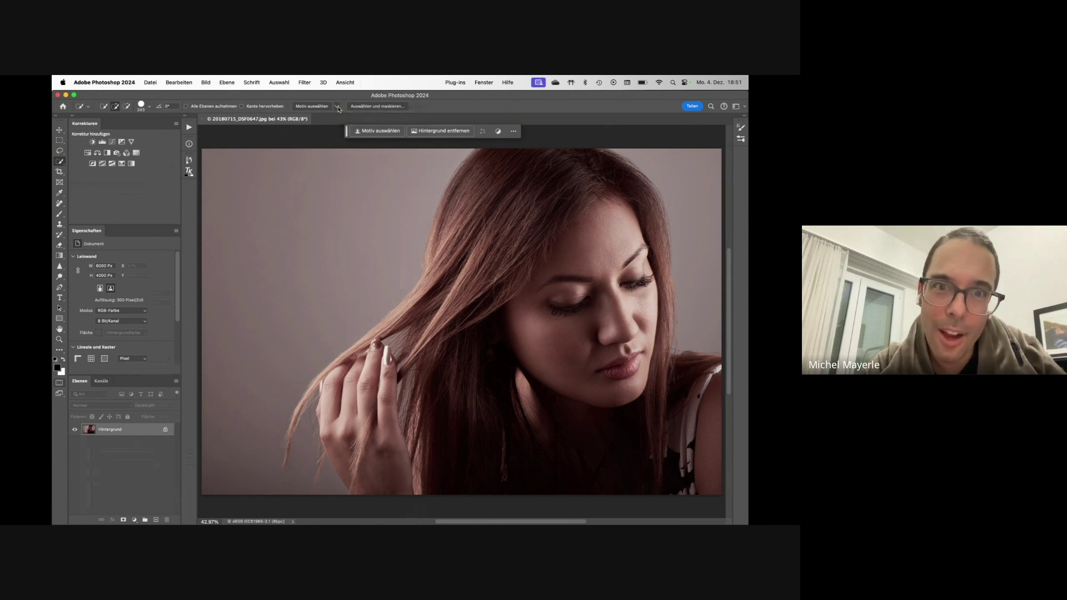
Check the subject selection processing options and automatically select the woman with Select Subject
{"action": "left_click", "coordinate": [337, 106]}
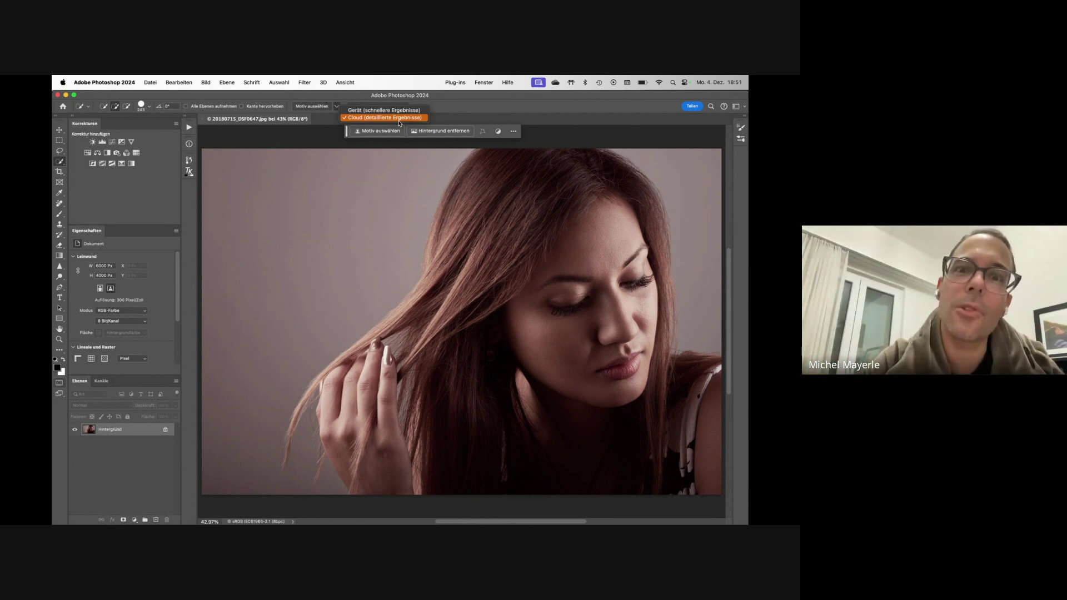
{"action": "left_click", "coordinate": [361, 111]}
{"action": "left_click", "coordinate": [320, 111]}
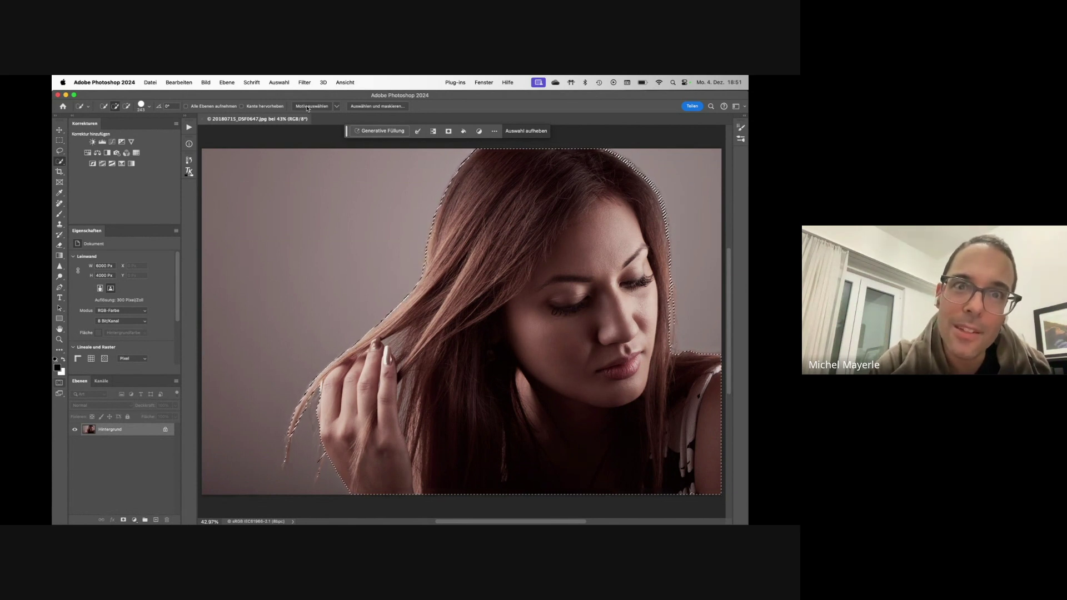
Try Refine Hair in Select and Mask with the Schwarzweiß view, and discard both the refinement and the selection
{"action": "left_click", "coordinate": [365, 108]}
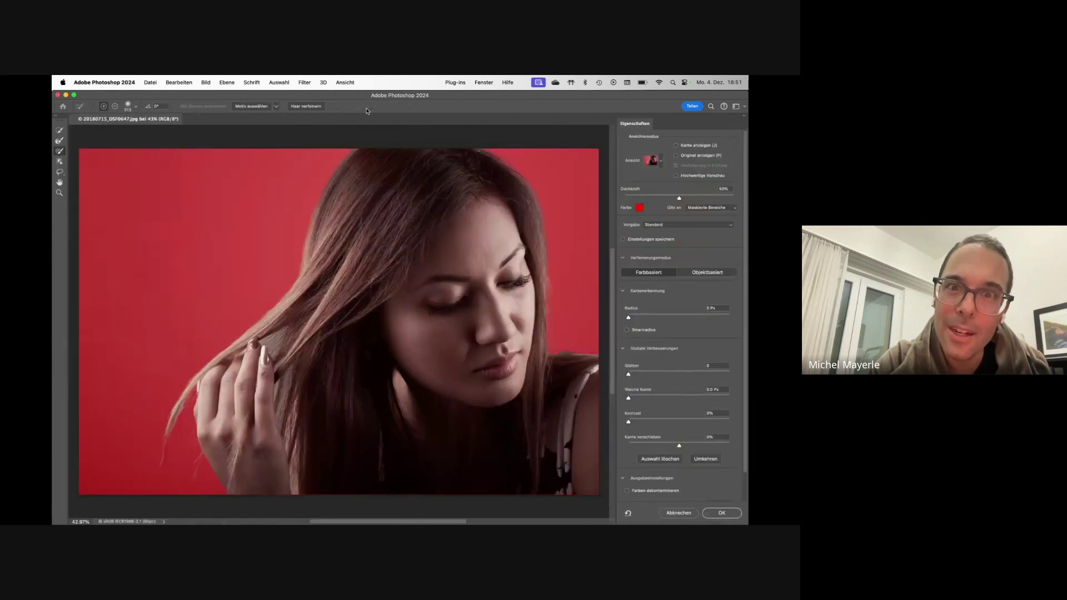
{"action": "left_click", "coordinate": [306, 107]}
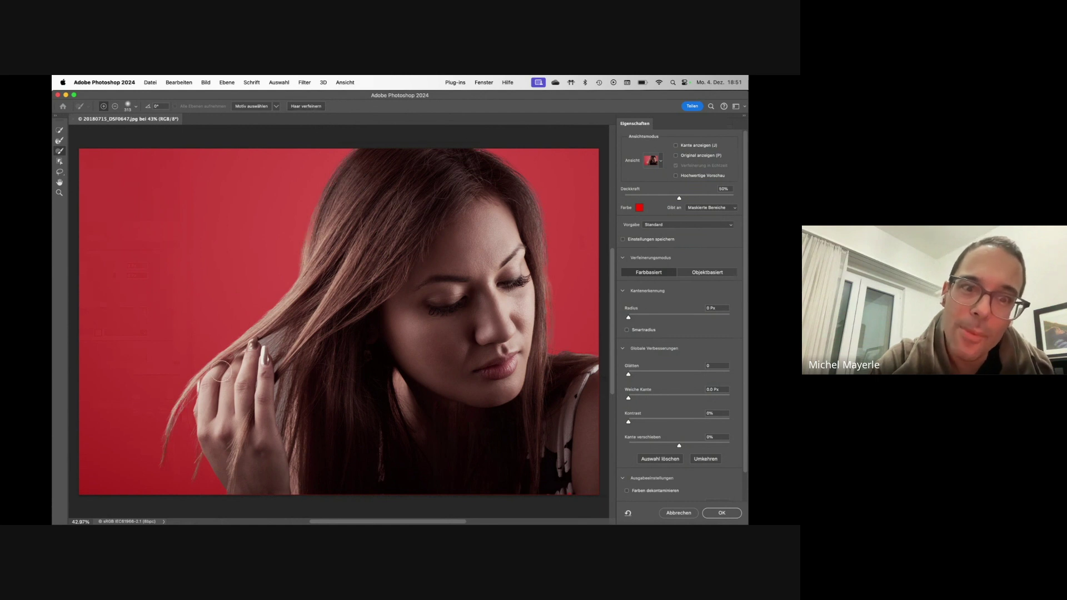
{"action": "left_click", "coordinate": [660, 164]}
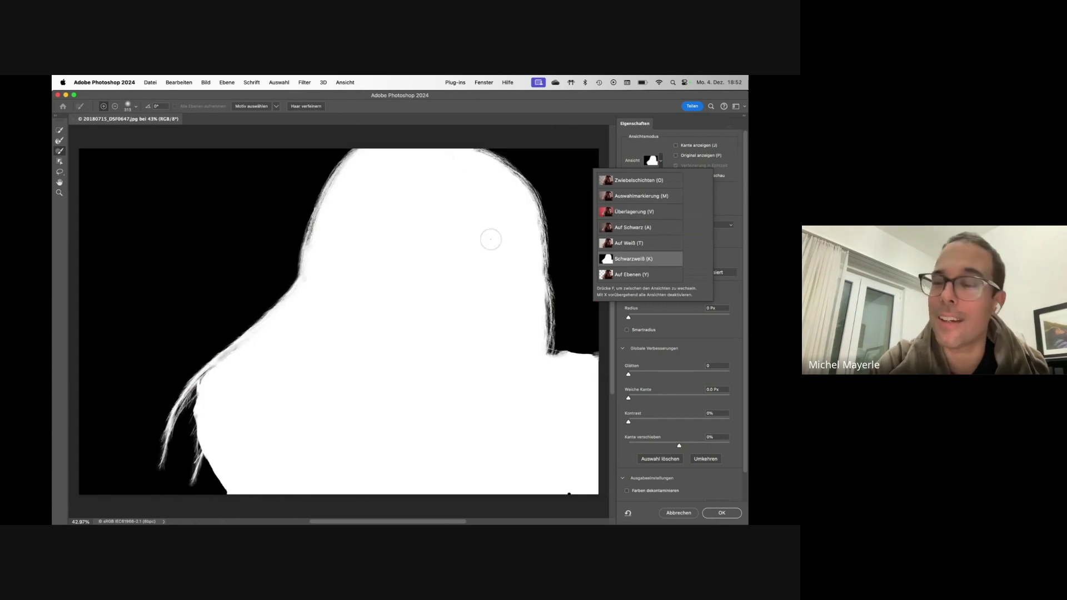
{"action": "left_click", "coordinate": [632, 152]}
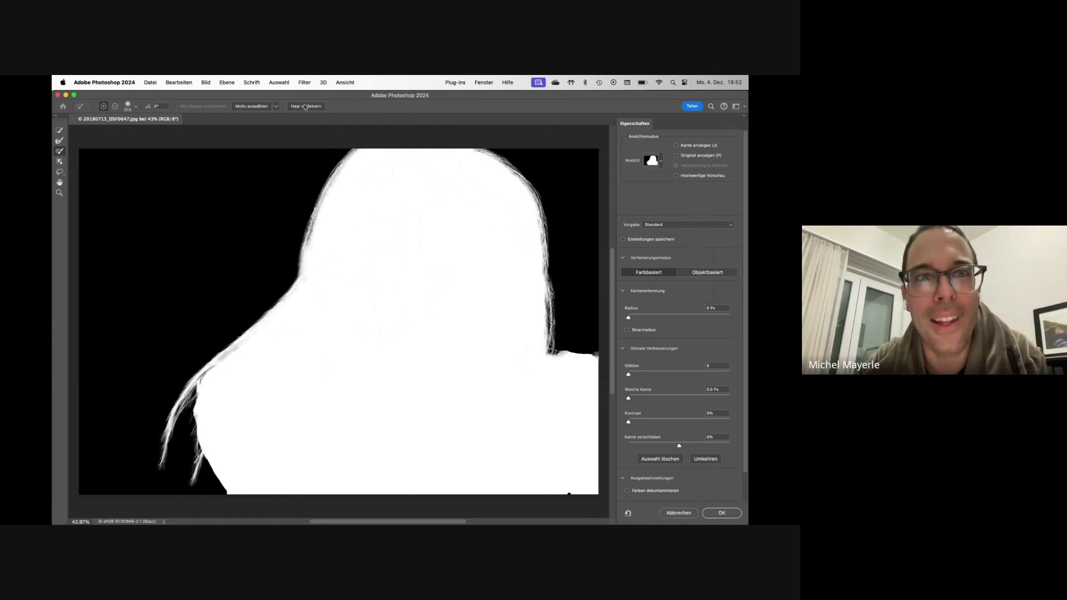
{"action": "left_click", "coordinate": [684, 517]}
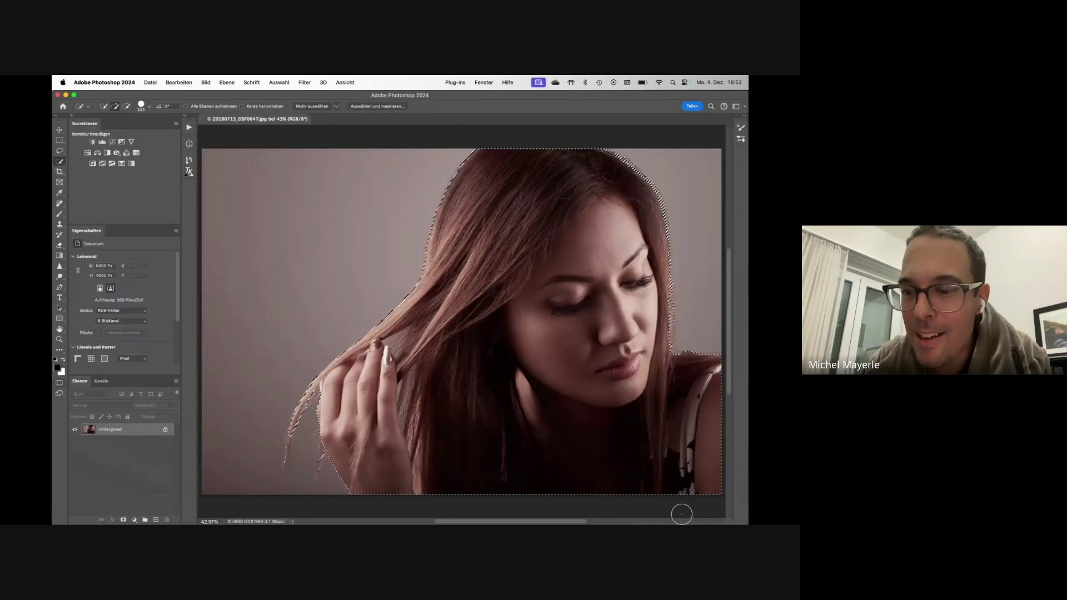
{"action": "key", "text": "super+d"}
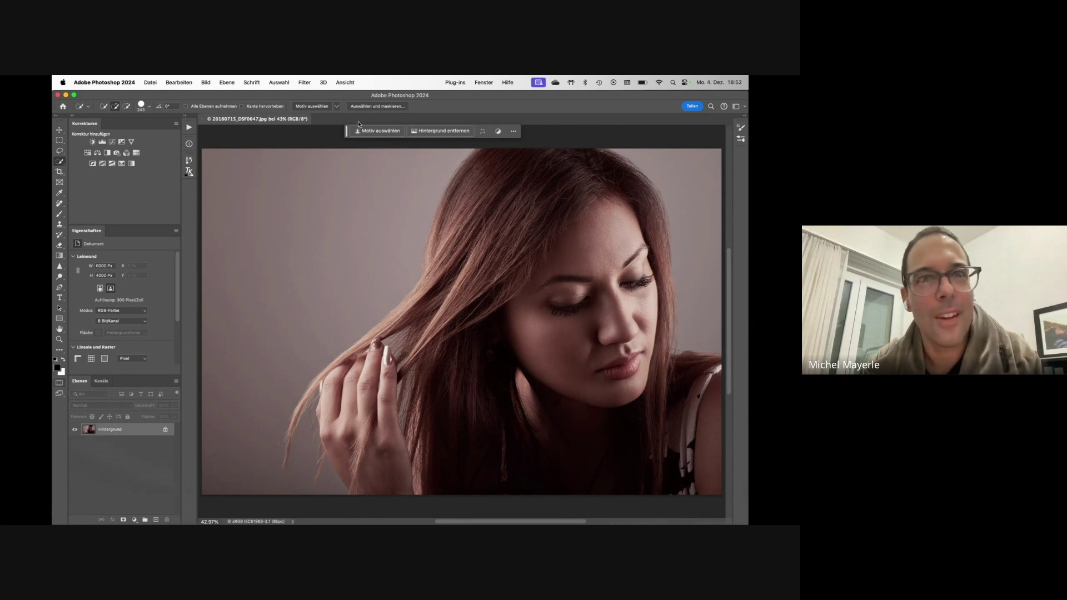
Select the woman as the subject again, inspect the mask overlay in Select and Mask, and discard the selection
{"action": "left_click", "coordinate": [336, 106]}
{"action": "left_click", "coordinate": [361, 108]}
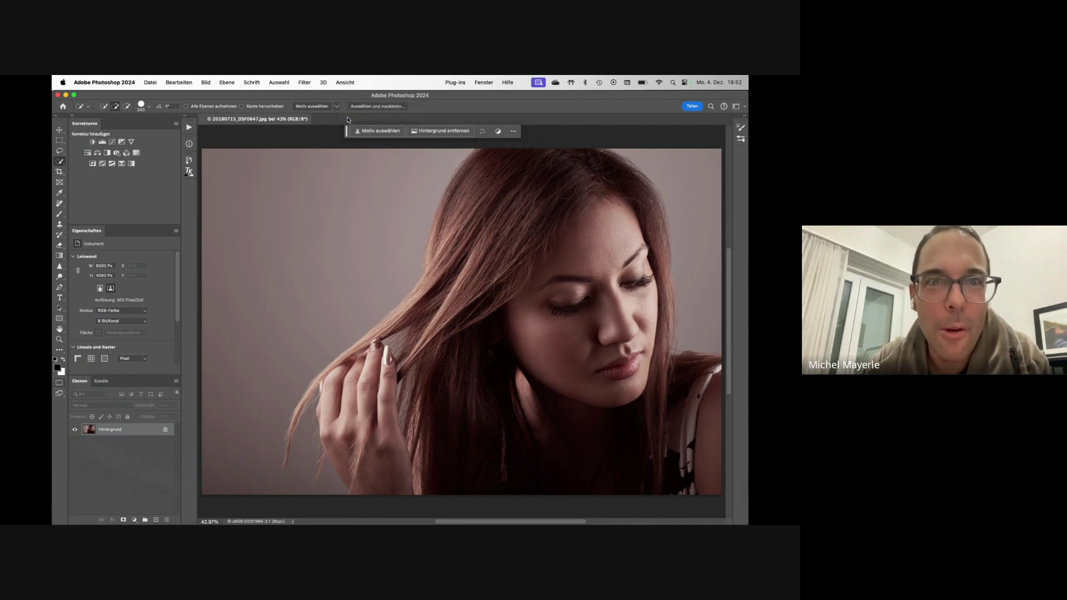
{"action": "left_click", "coordinate": [357, 131]}
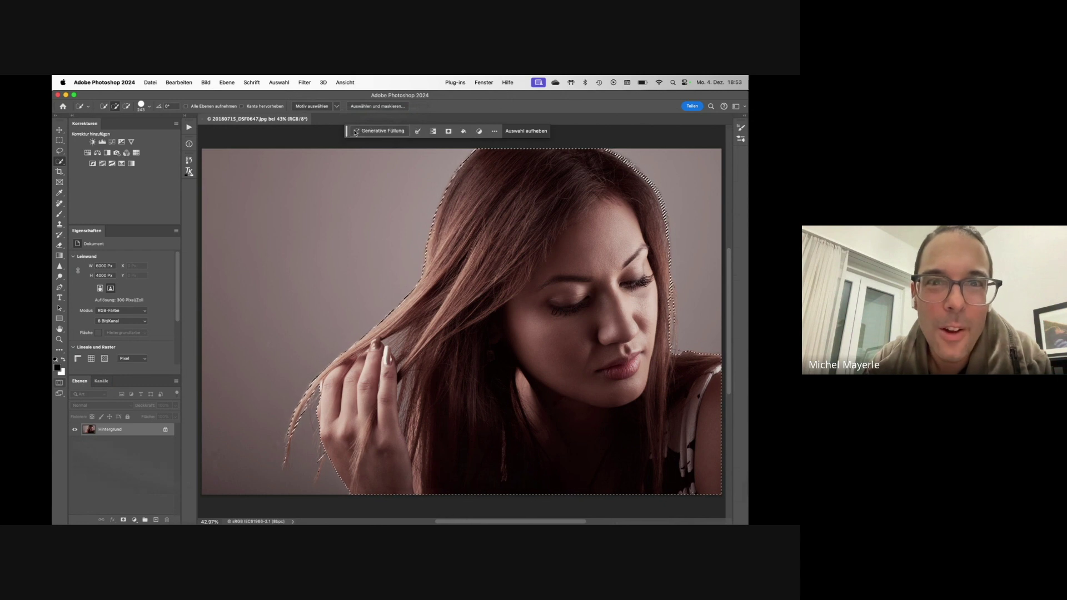
{"action": "left_click", "coordinate": [370, 106]}
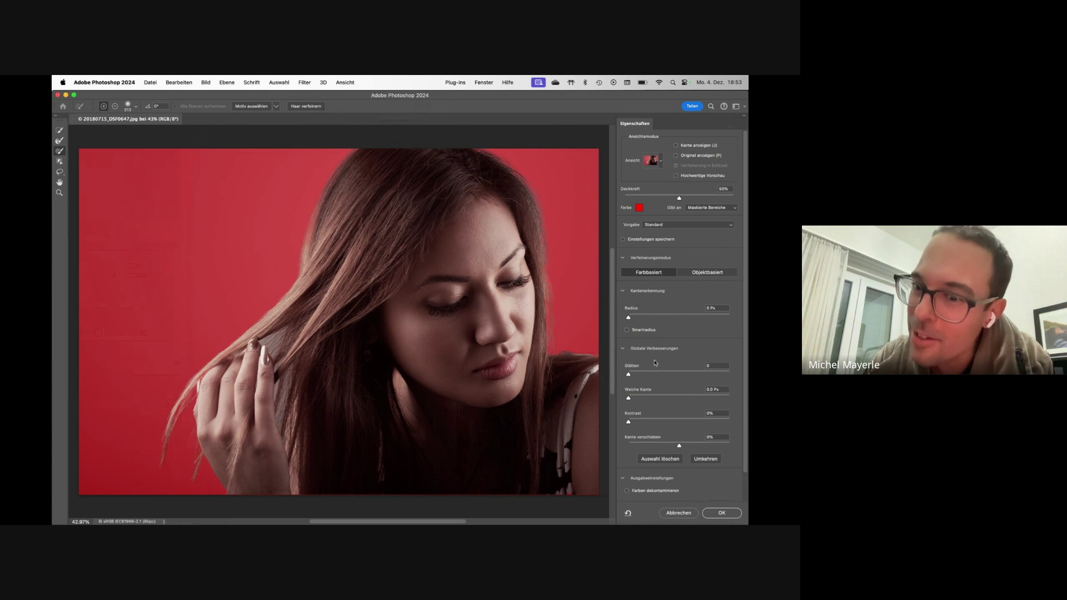
{"action": "left_click", "coordinate": [678, 513]}
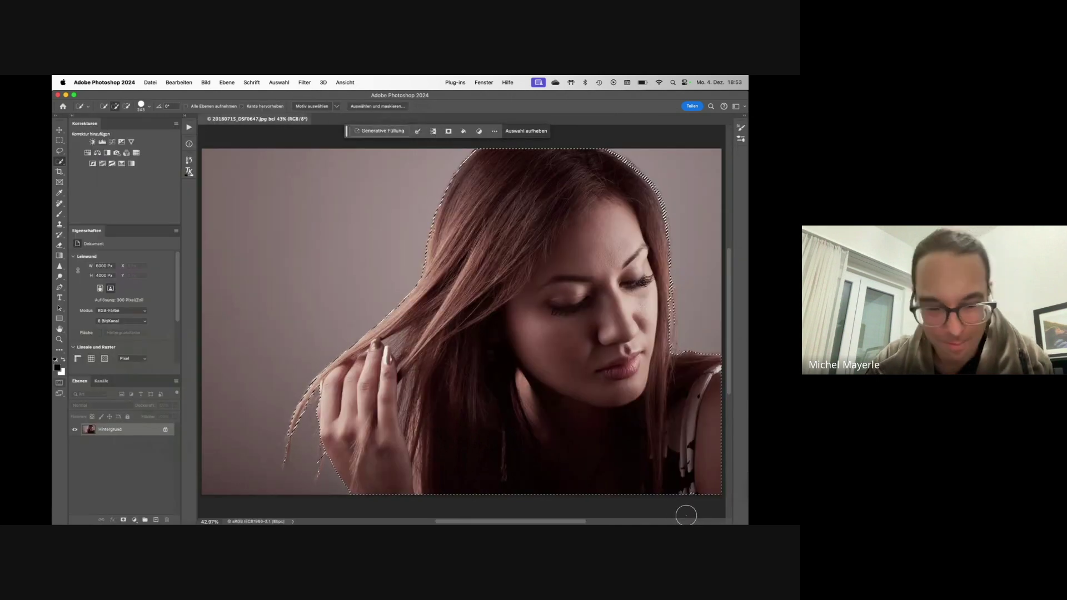
{"action": "key", "text": "super+d"}
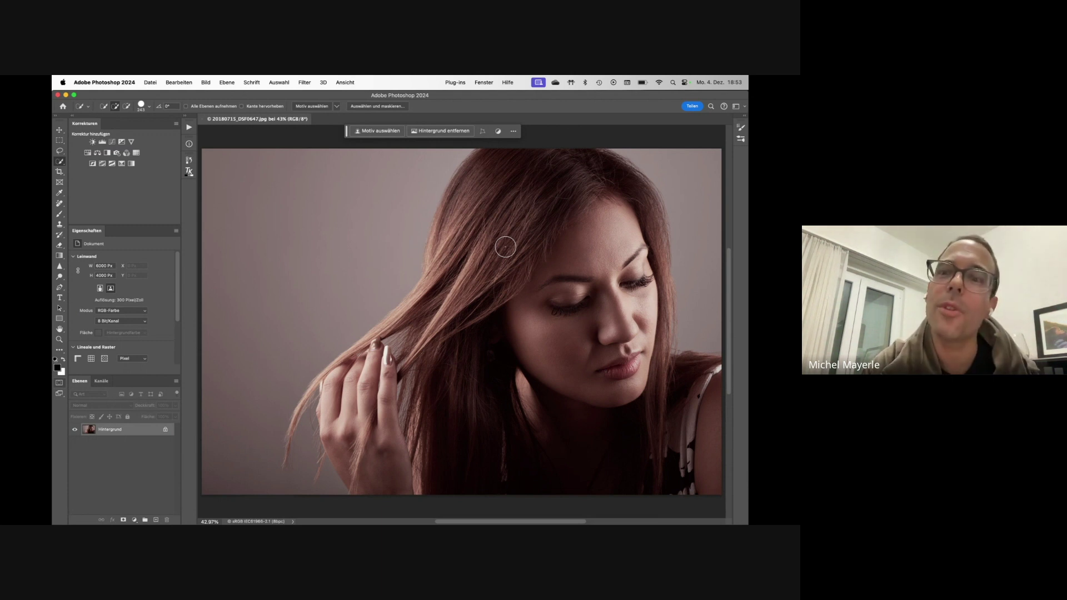
Close the portrait and try to open 2023-10-09-IMG_0452.jpg from the recently used files
{"action": "key", "text": "super+w"}
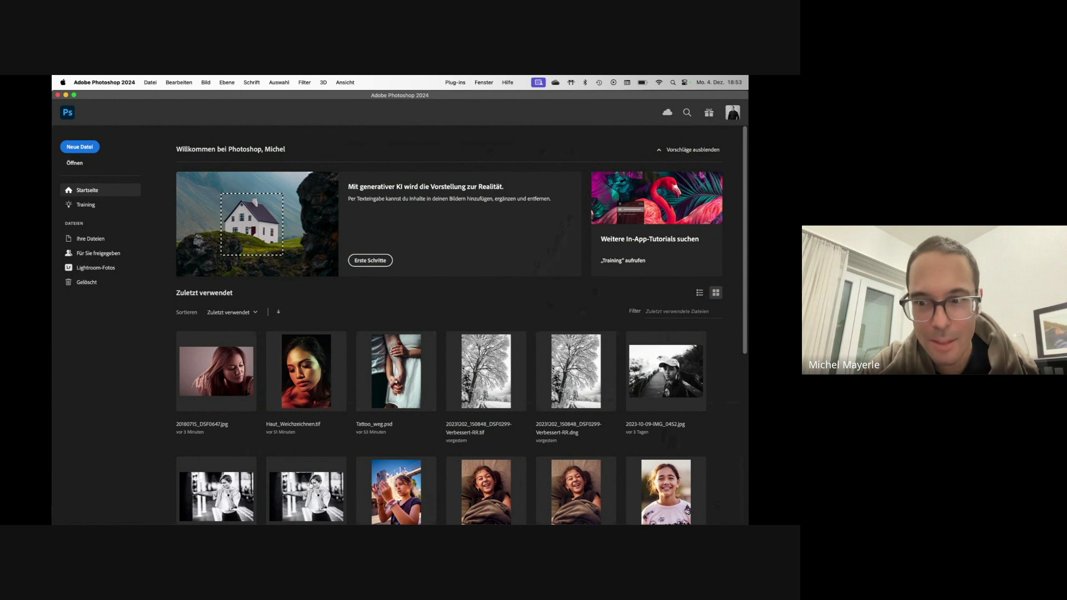
{"action": "left_click", "coordinate": [671, 381]}
{"action": "key", "text": "Return"}
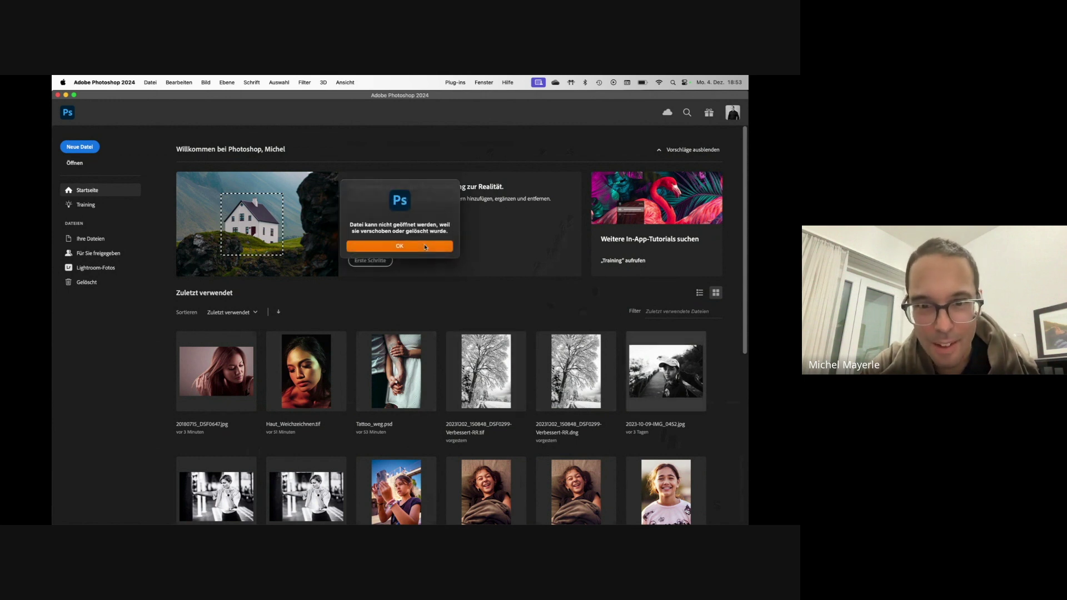
Open 2023-10-09-IMG_0452.jpg from 02_JPEG_highres in the 03_Drop_Folder, keeping its embedded colour profile
{"action": "key", "text": "super+o"}
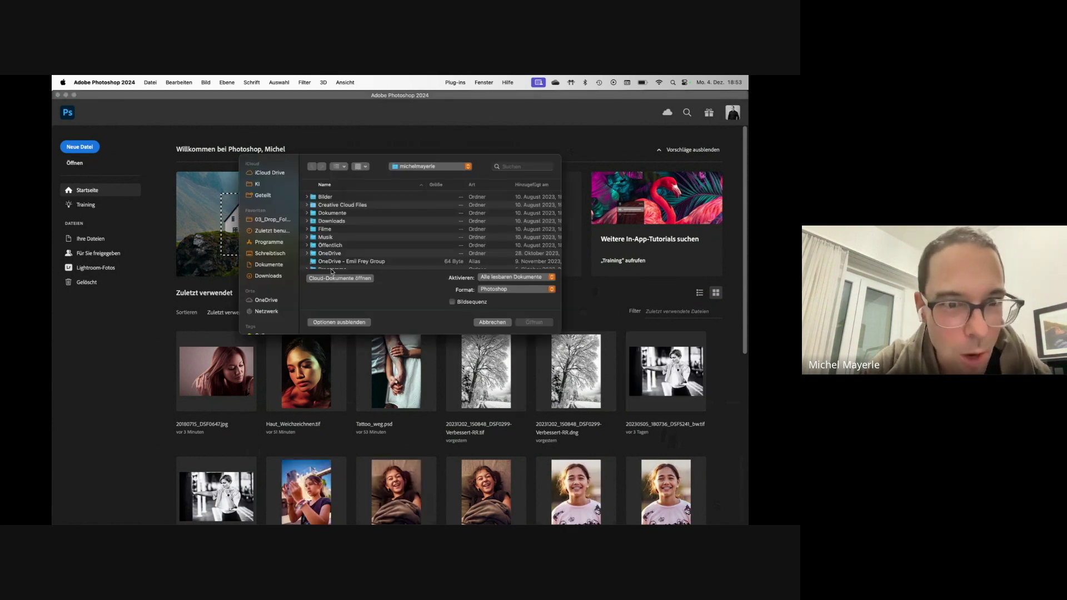
{"action": "left_click", "coordinate": [269, 219]}
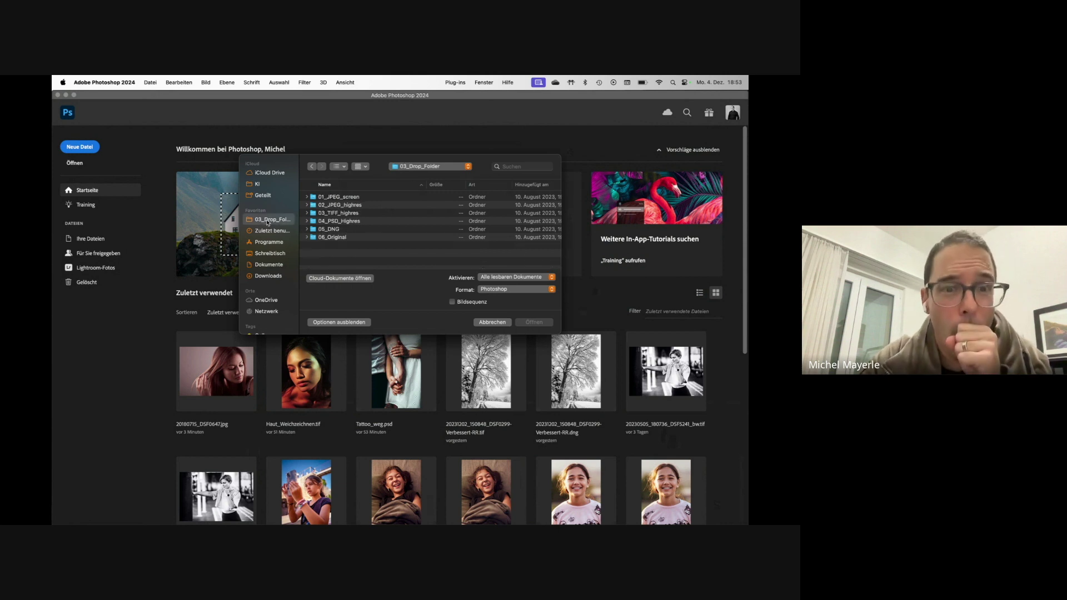
{"action": "double_click", "coordinate": [344, 205]}
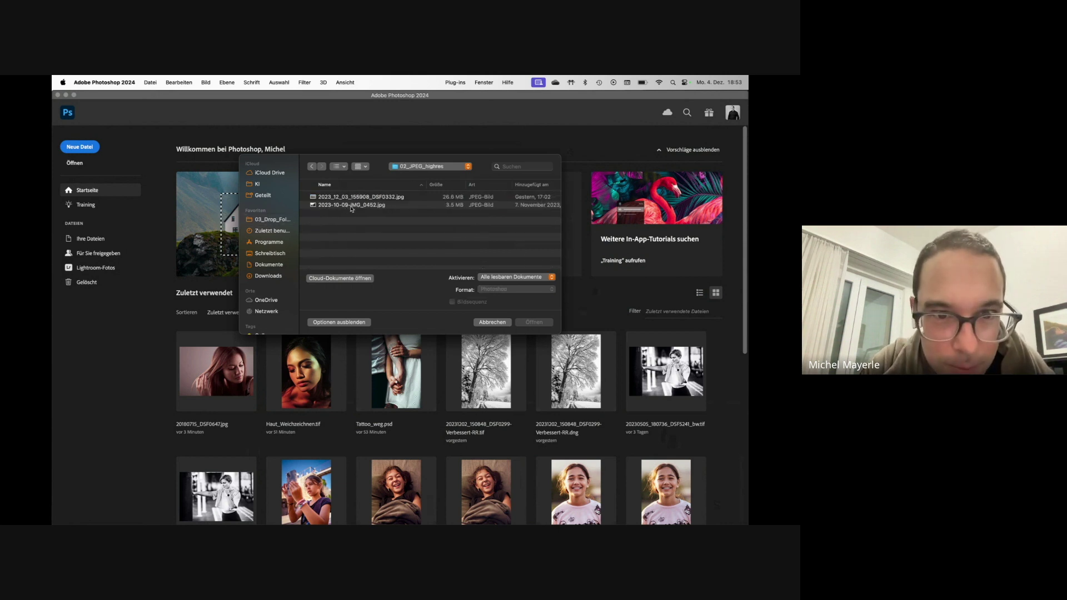
{"action": "double_click", "coordinate": [344, 205]}
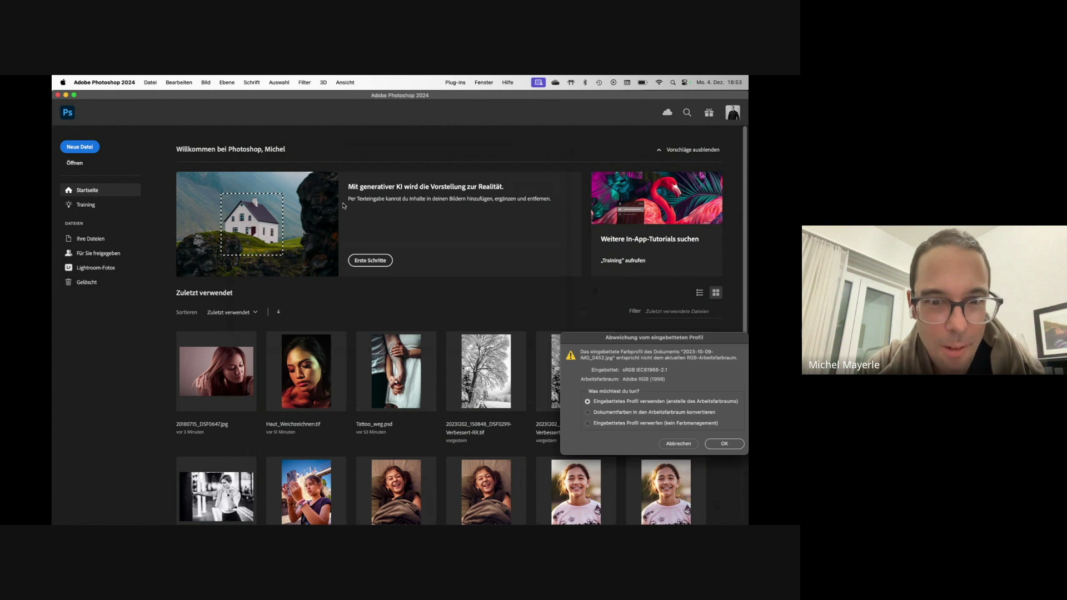
{"action": "left_click", "coordinate": [724, 443]}
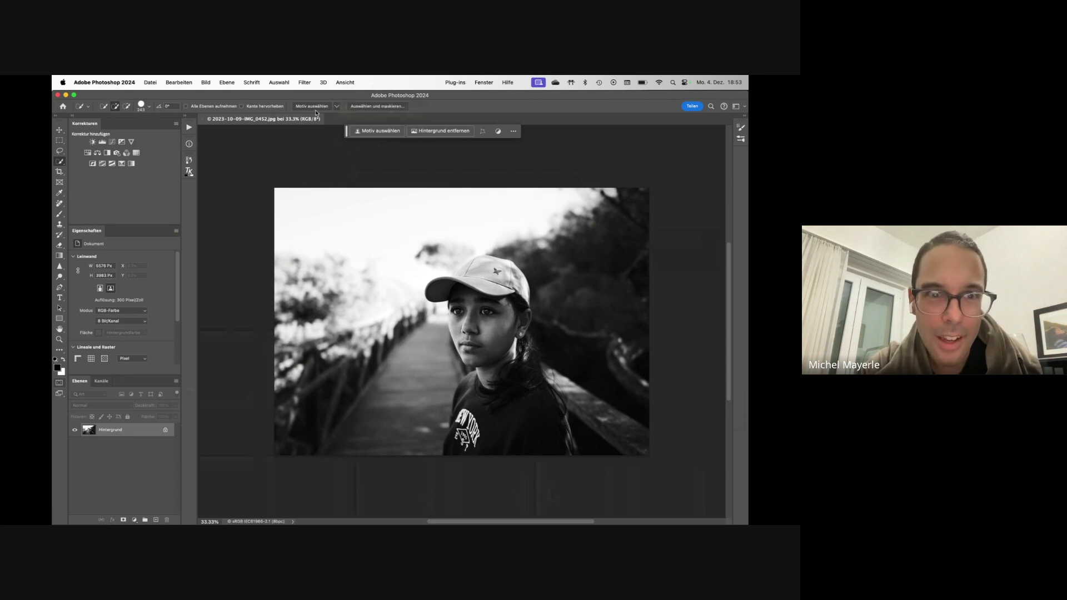
Select the girl with the cap in the black-and-white photo
{"action": "left_click", "coordinate": [467, 345]}
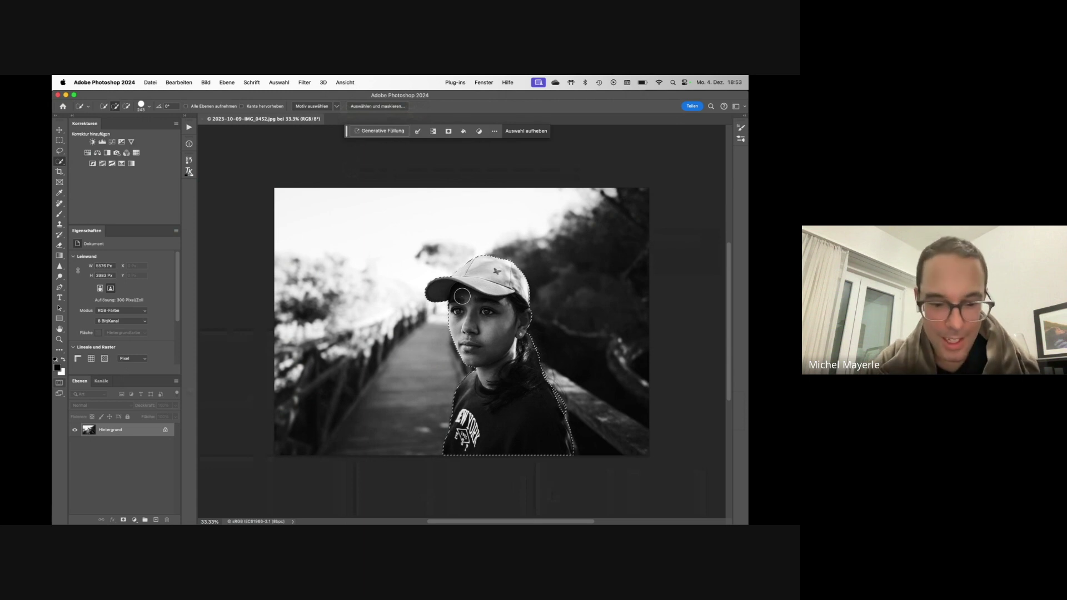
Feather the girl's selection by about 5.8 px in Select and Mask and accept the refinement
{"action": "left_click", "coordinate": [377, 106]}
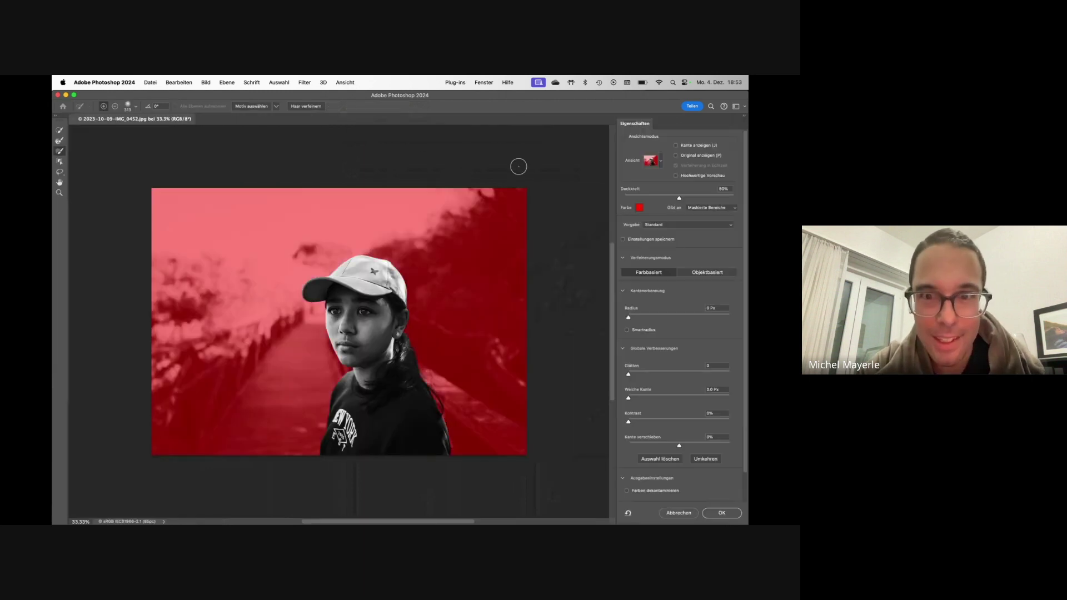
{"action": "left_click_drag", "start_coordinate": [642, 392], "coordinate": [657, 398]}
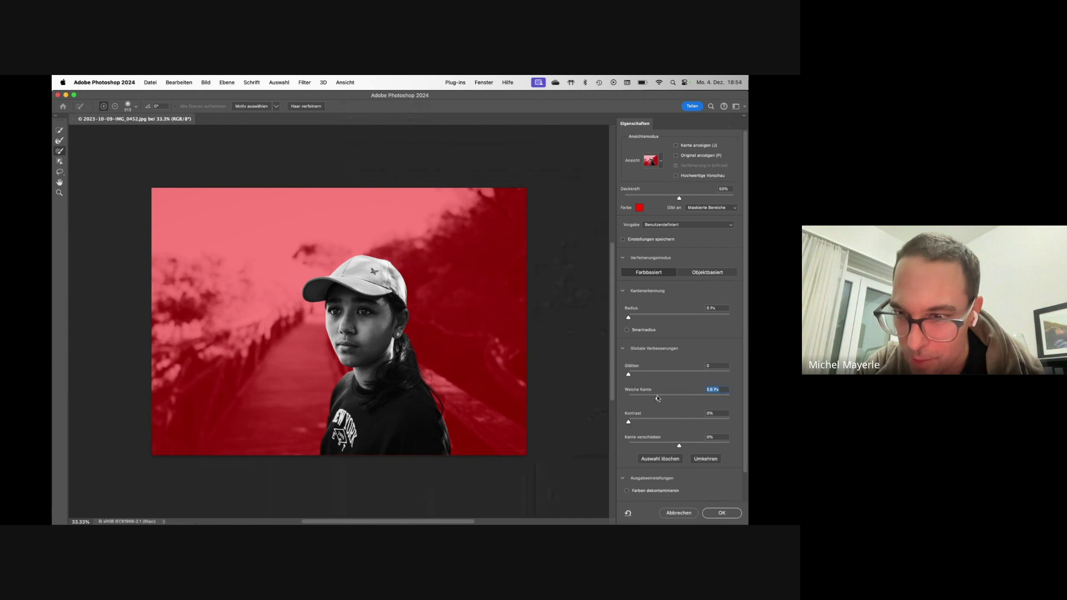
{"action": "left_click", "coordinate": [710, 518]}
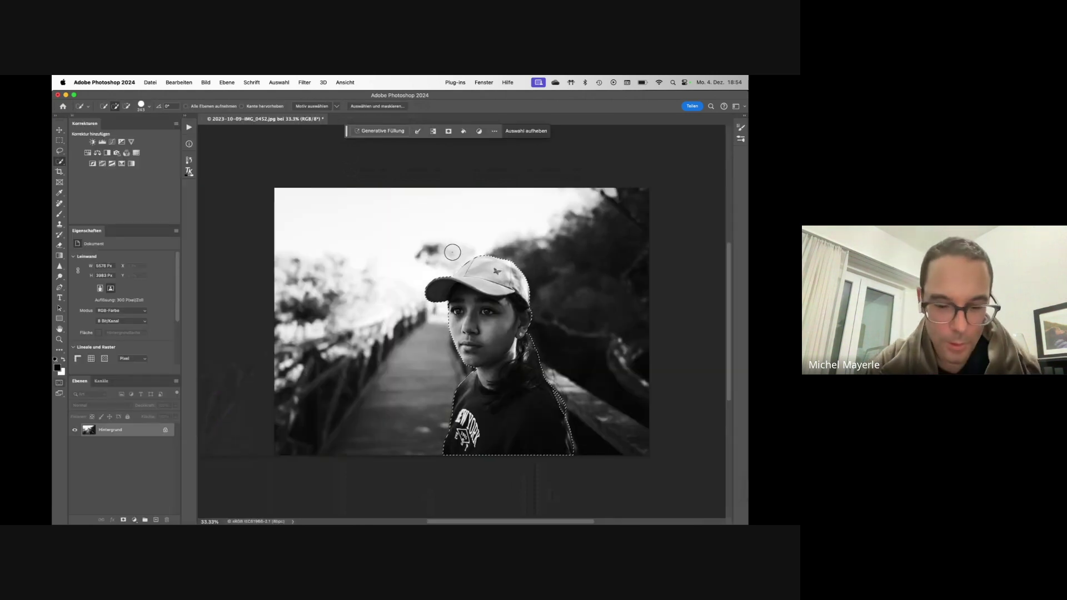
Add a Curves adjustment masked to the girl and raise its midtones to brighten her
{"action": "key", "text": "Return"}
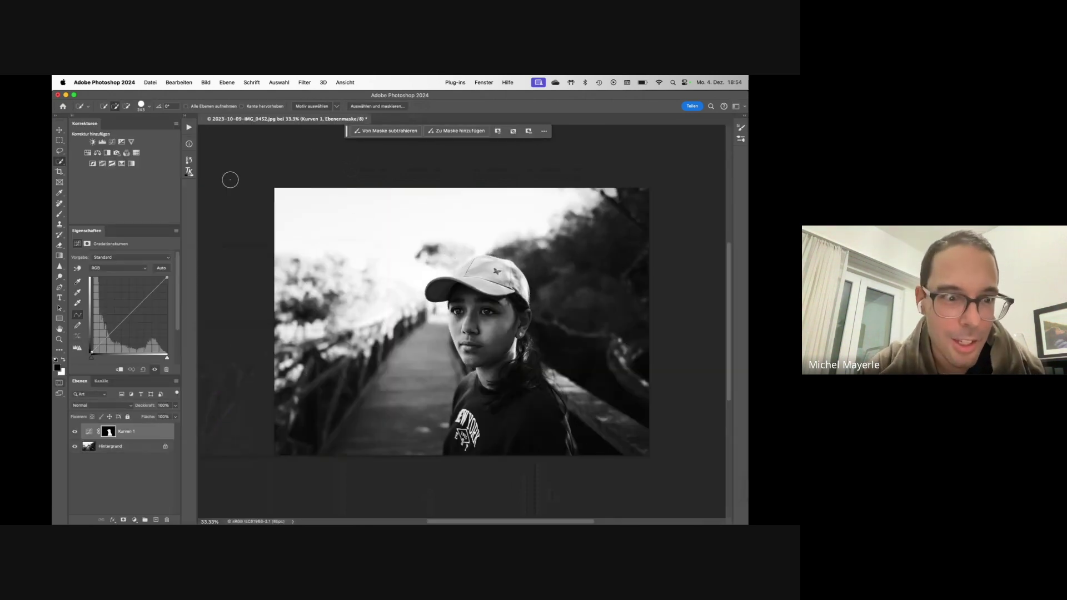
{"action": "left_click_drag", "start_coordinate": [133, 311], "coordinate": [128, 306]}
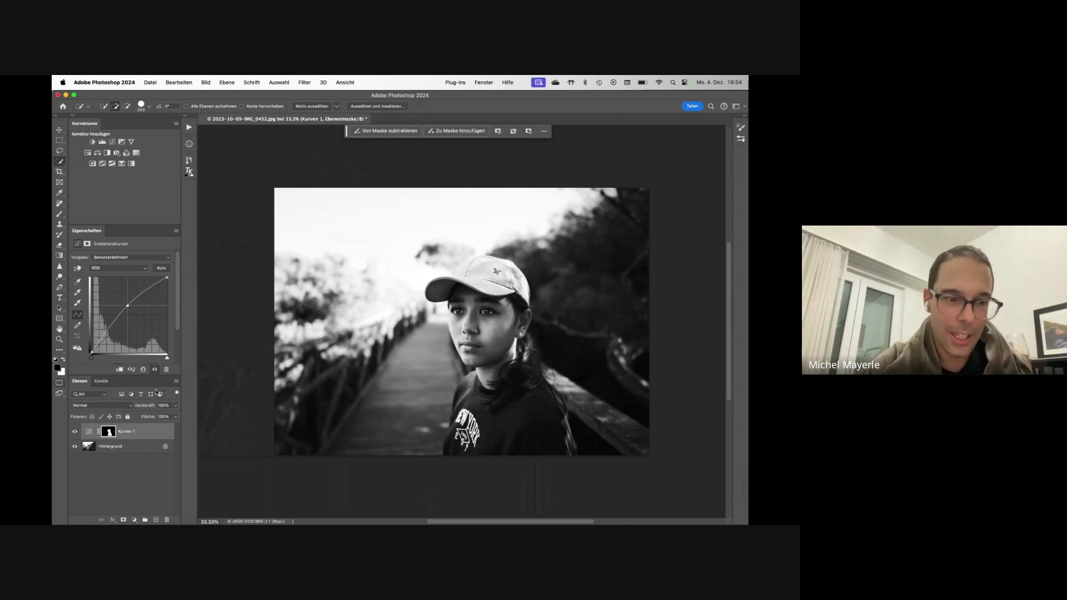
Invert the Curves layer mask so it targets the background, and try out darker midtones on the curve
{"action": "left_click", "coordinate": [114, 433]}
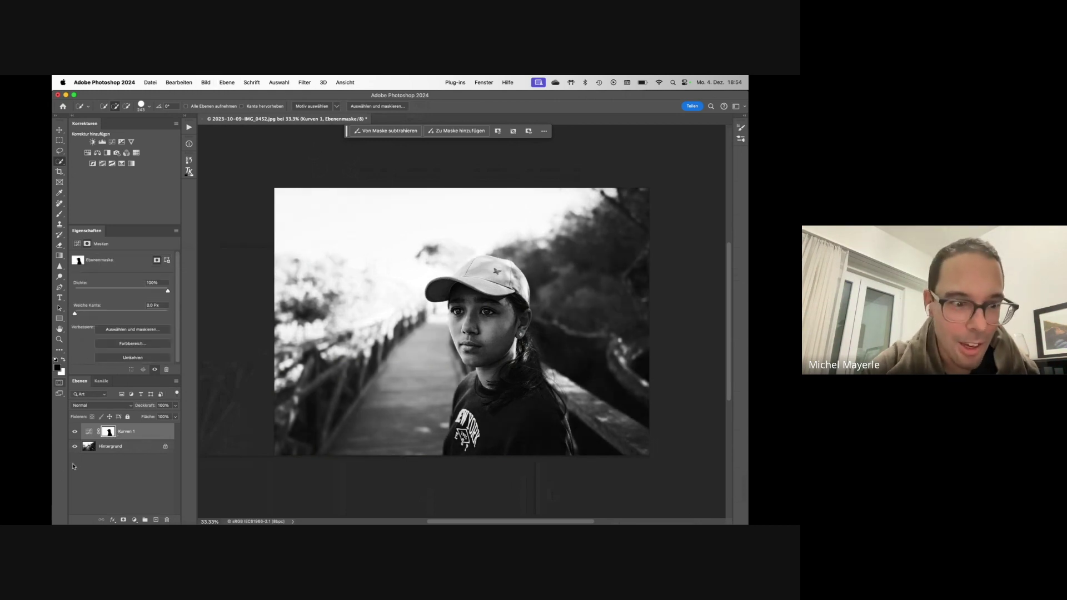
{"action": "left_click", "coordinate": [87, 433]}
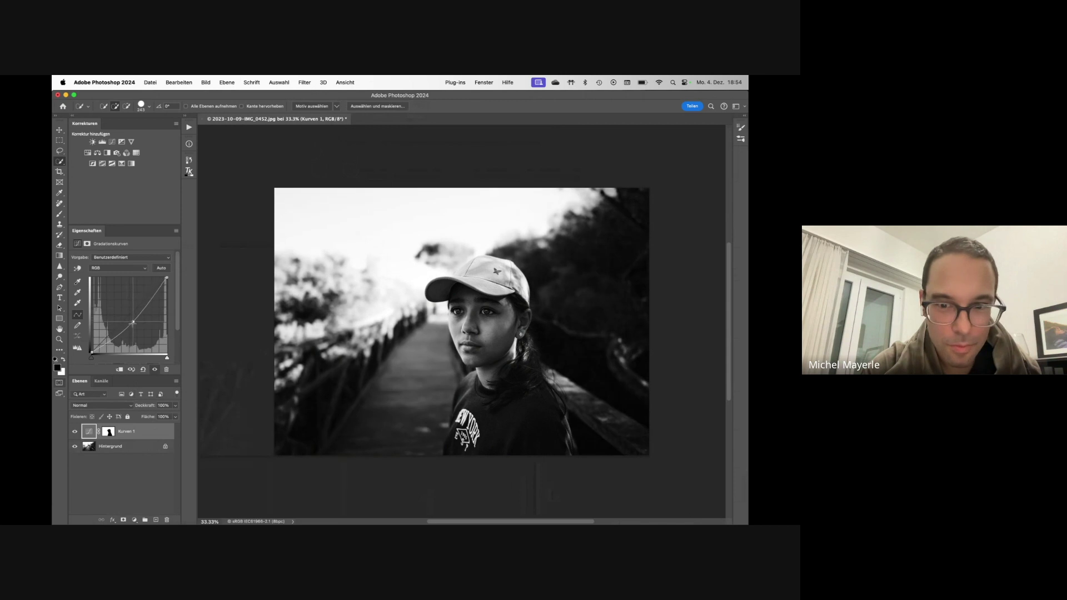
{"action": "left_click_drag", "start_coordinate": [128, 310], "coordinate": [127, 317]}
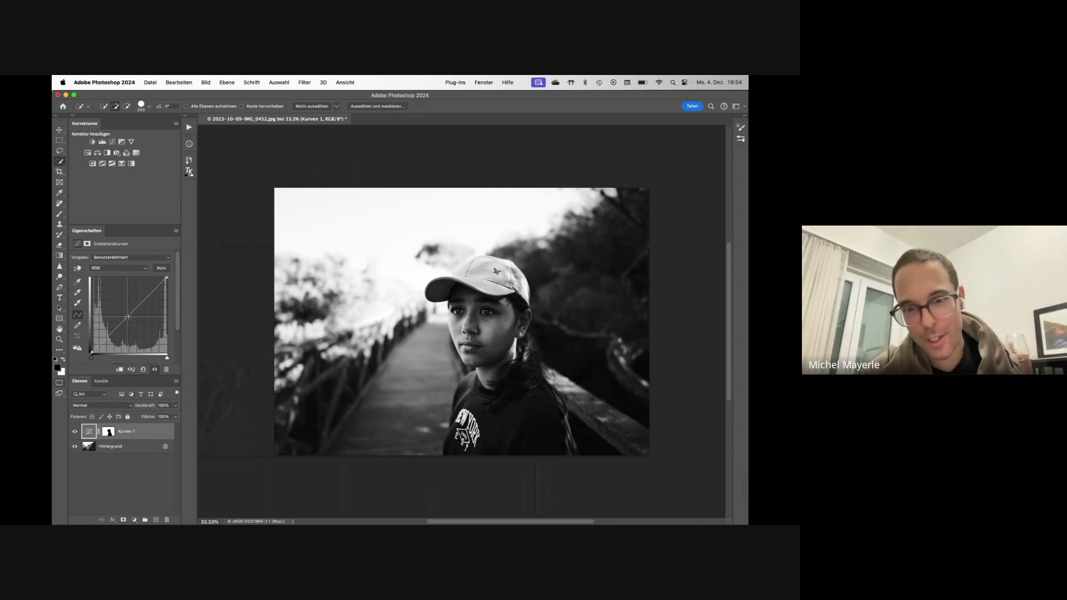
Close the photo without saving and open Maskieren.dng from the 01_Auswahl_u_Maske folder in Camera Raw
{"action": "key", "text": "super+w"}
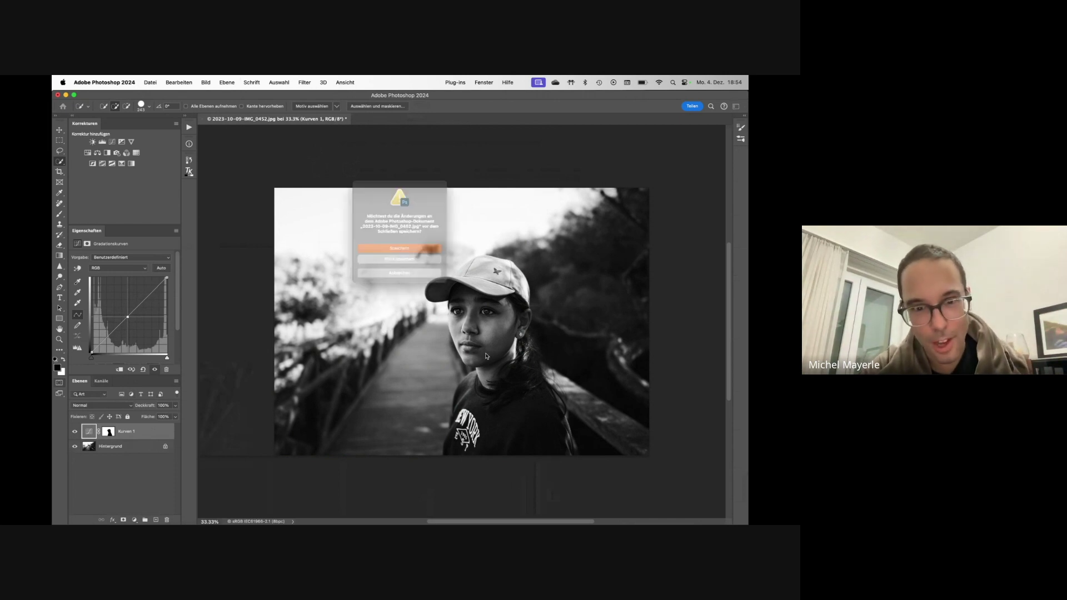
{"action": "left_click", "coordinate": [400, 269]}
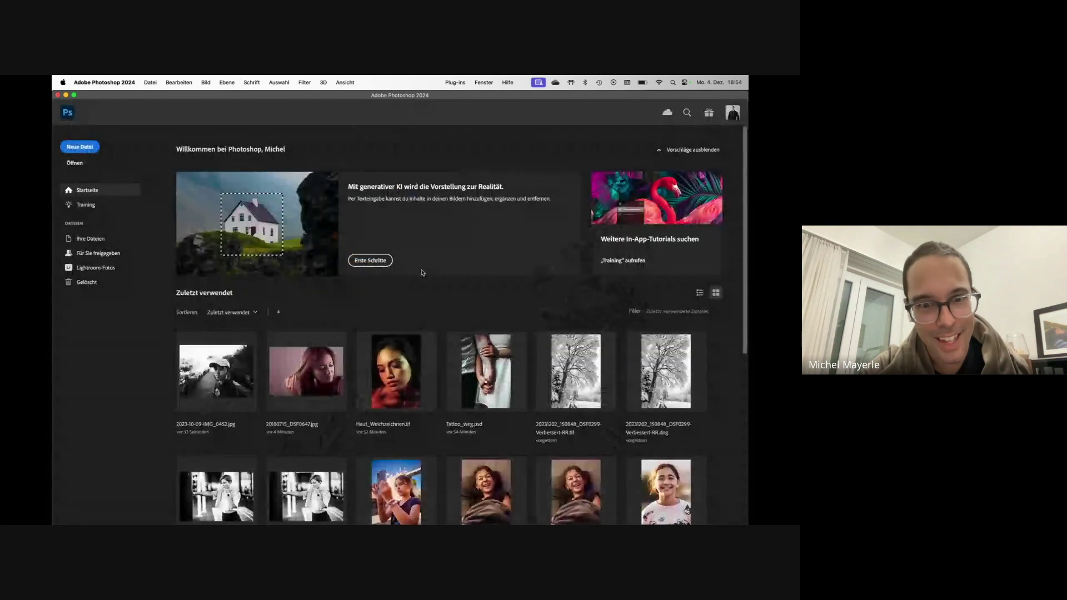
{"action": "left_click", "coordinate": [66, 95]}
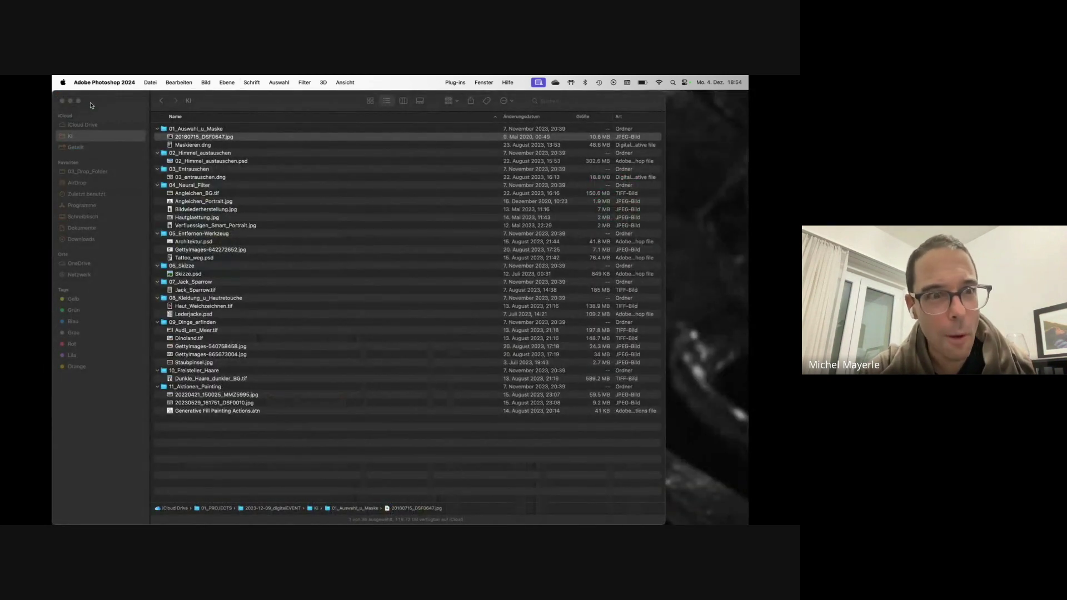
{"action": "left_click", "coordinate": [189, 147]}
{"action": "left_click_drag", "start_coordinate": [176, 147], "coordinate": [482, 520]}
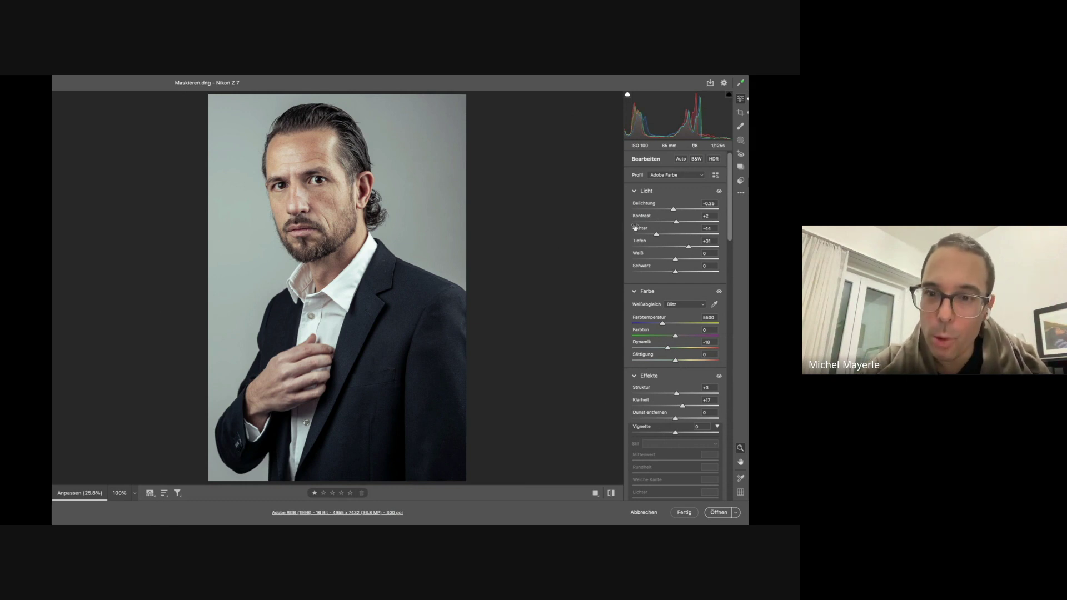
Bring up the person mask options for Person 1 in the masking tools
{"action": "mouse_move", "coordinate": [635, 228]}
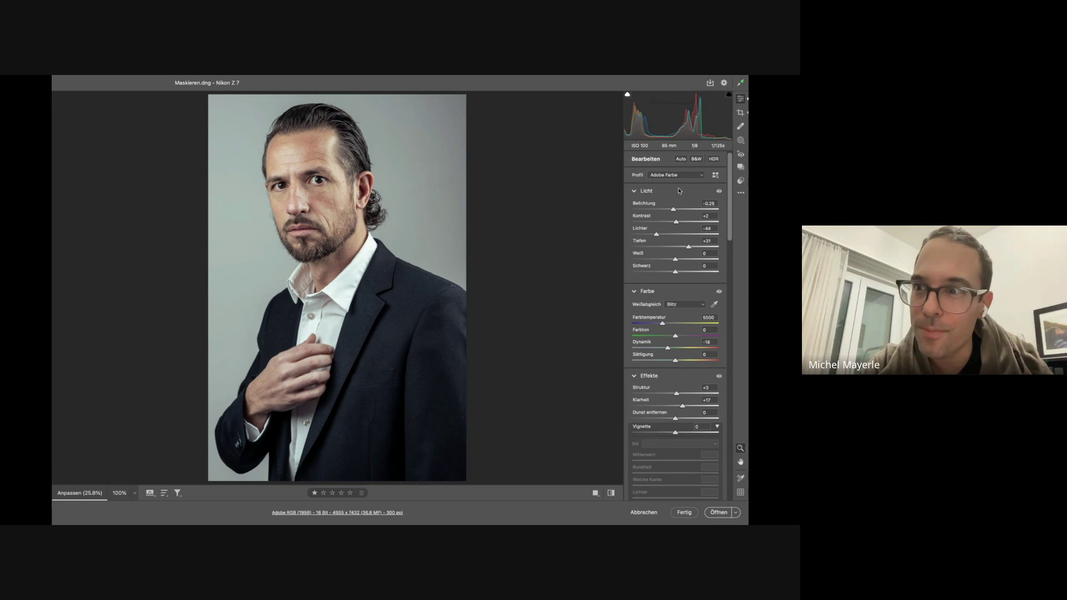
{"action": "left_click", "coordinate": [740, 141]}
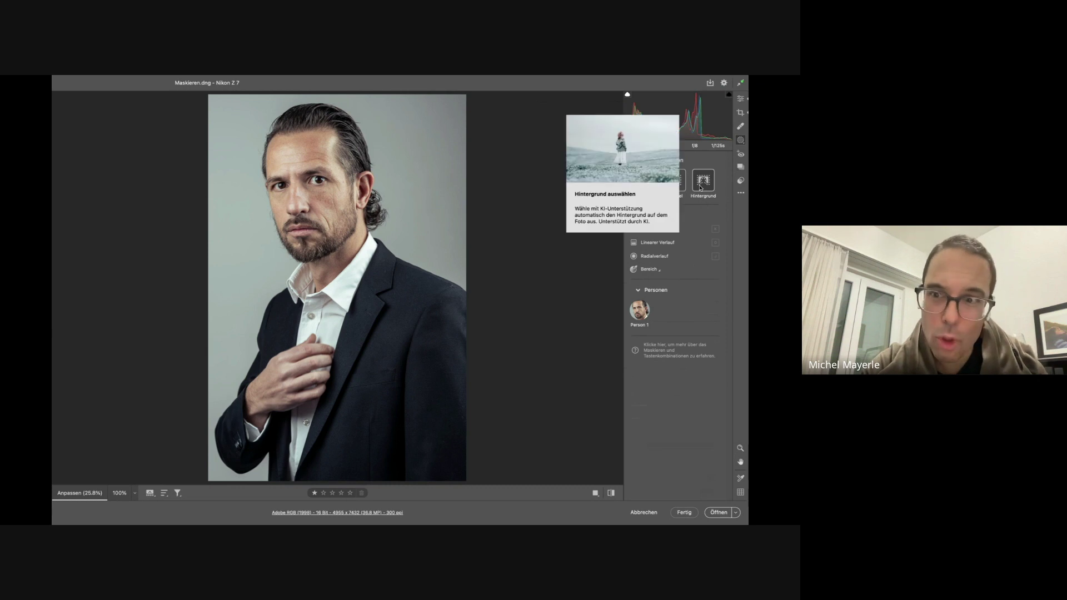
{"action": "mouse_move", "coordinate": [642, 318]}
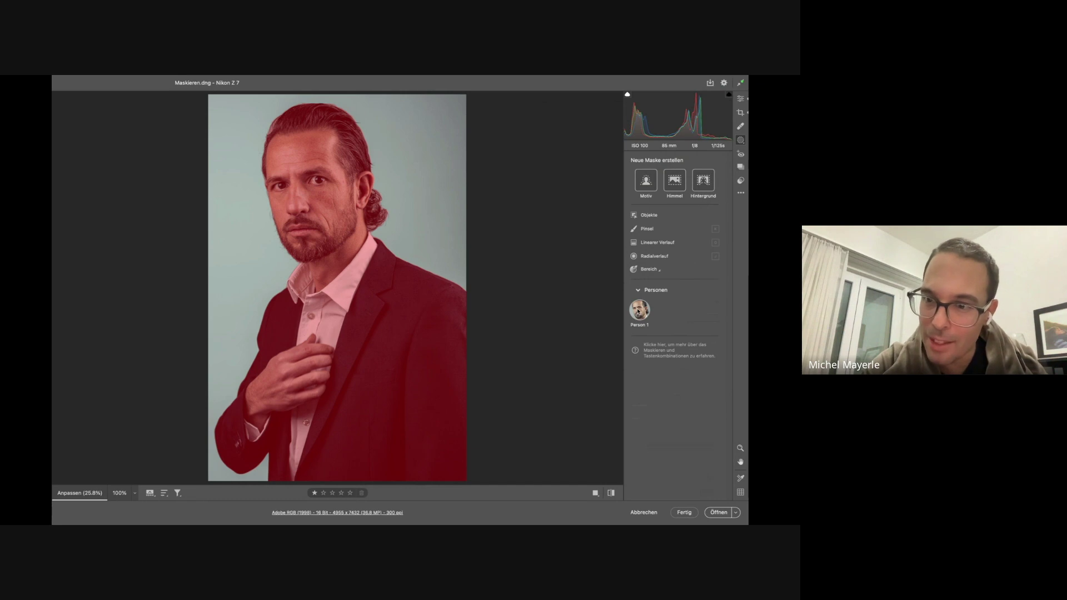
{"action": "left_click", "coordinate": [639, 310]}
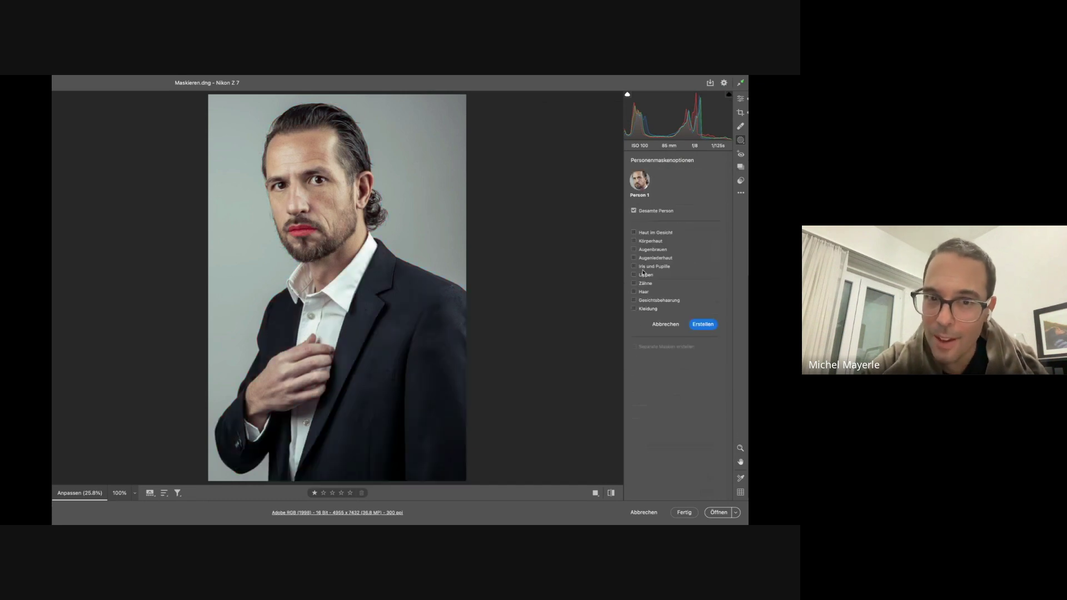
Create nine separate masks for Person 1: facial skin, body skin, eyebrows, sclera, iris and pupil, lips, hair, facial hair and clothing
{"action": "left_click", "coordinate": [634, 232]}
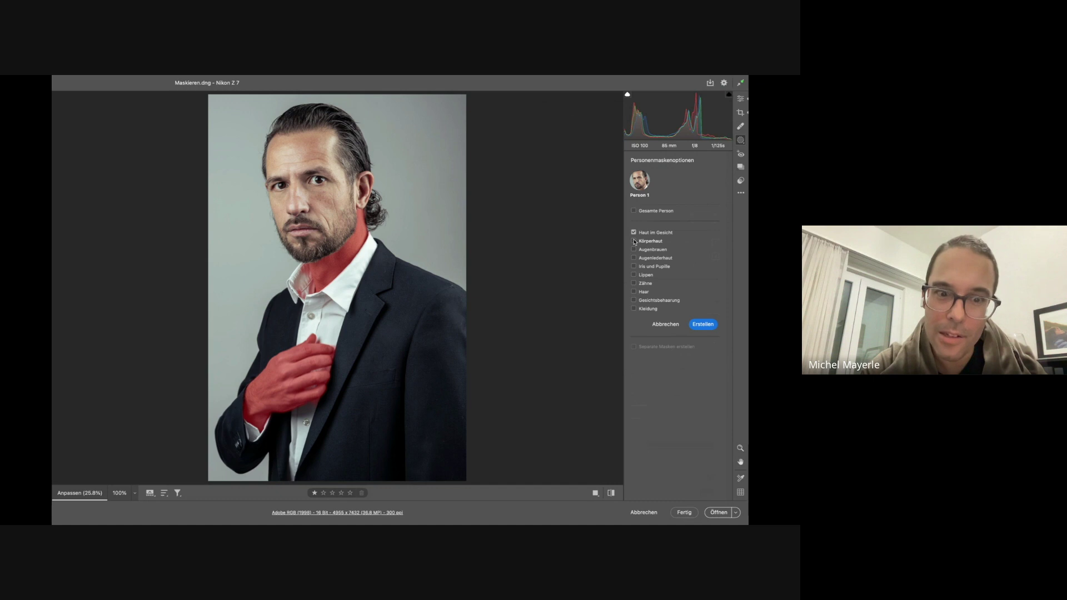
{"action": "left_click", "coordinate": [634, 241]}
{"action": "left_click", "coordinate": [634, 250]}
{"action": "left_click", "coordinate": [634, 258]}
{"action": "left_click", "coordinate": [633, 266]}
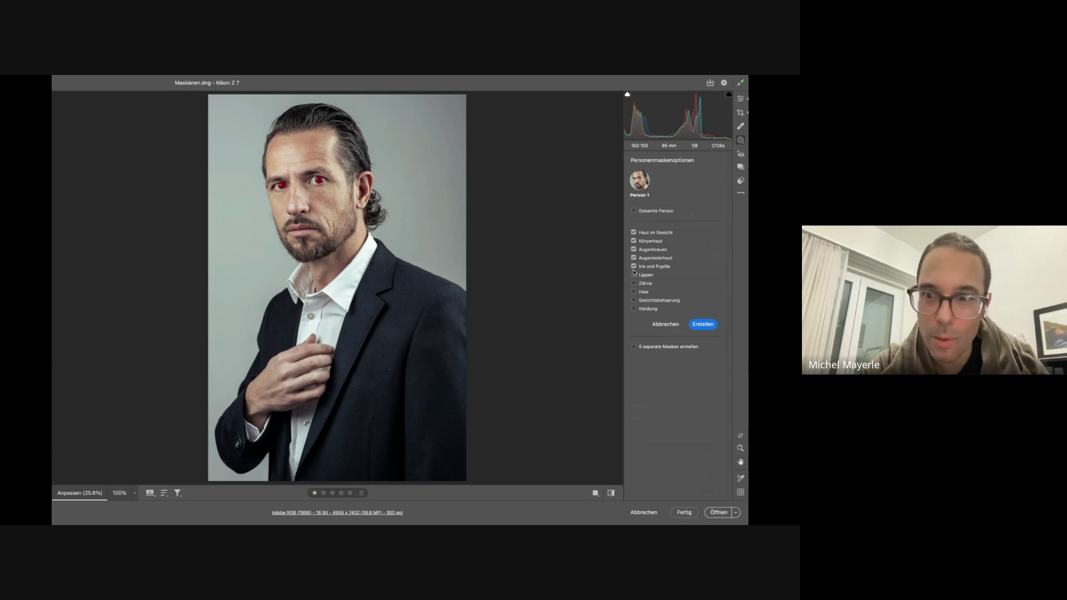
{"action": "left_click", "coordinate": [633, 275]}
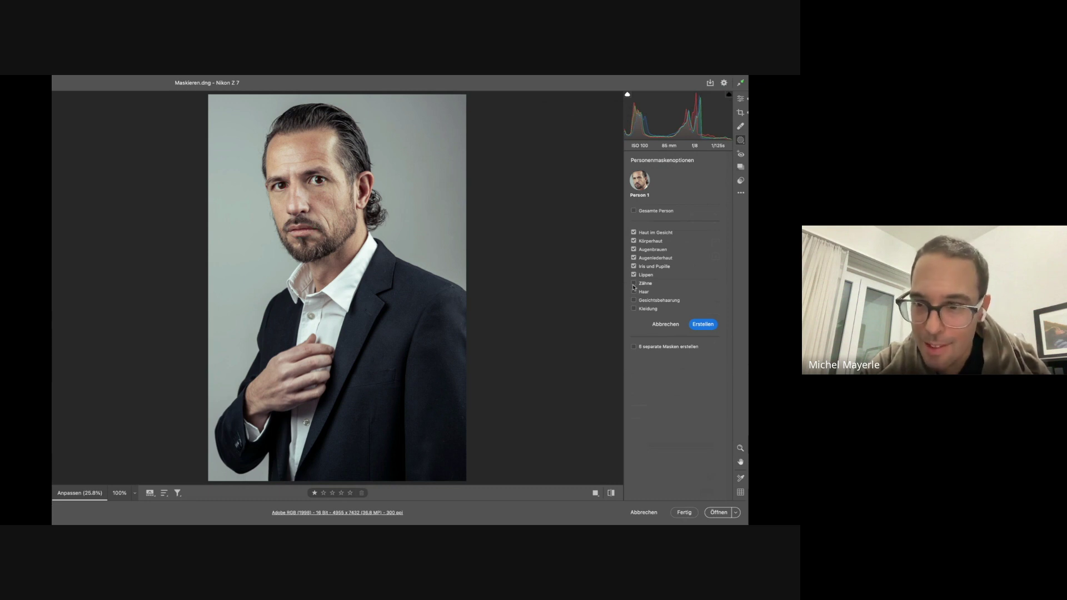
{"action": "left_click", "coordinate": [634, 283]}
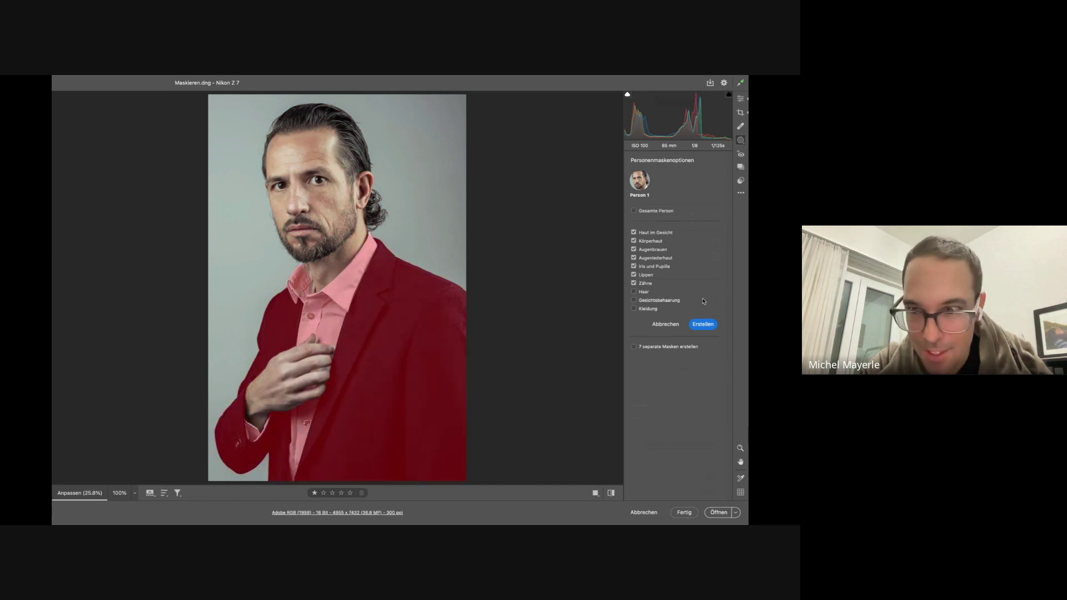
{"action": "left_click", "coordinate": [634, 284]}
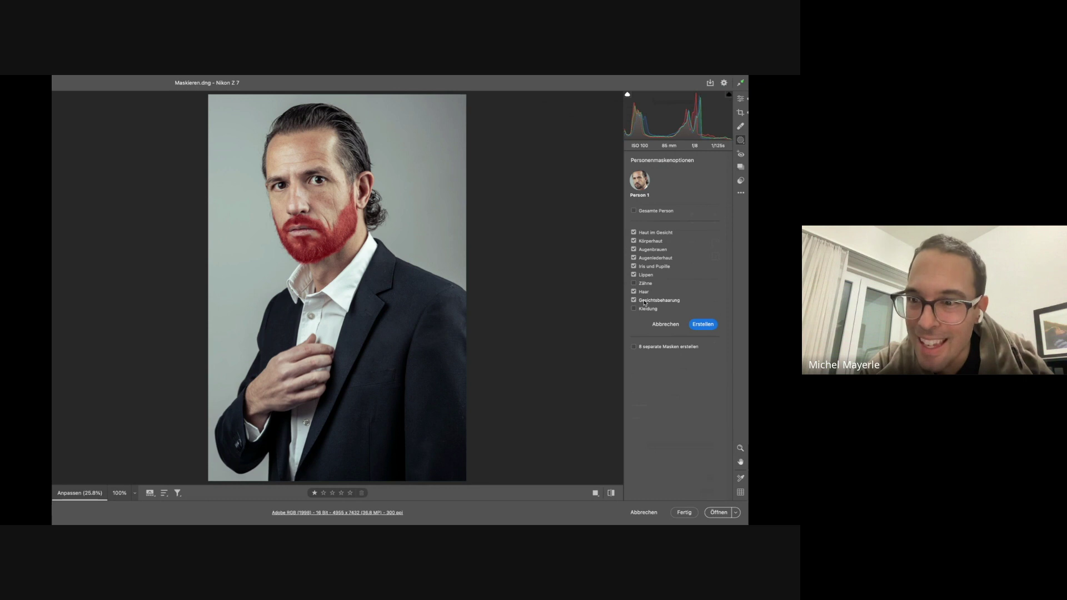
{"action": "left_click", "coordinate": [646, 309]}
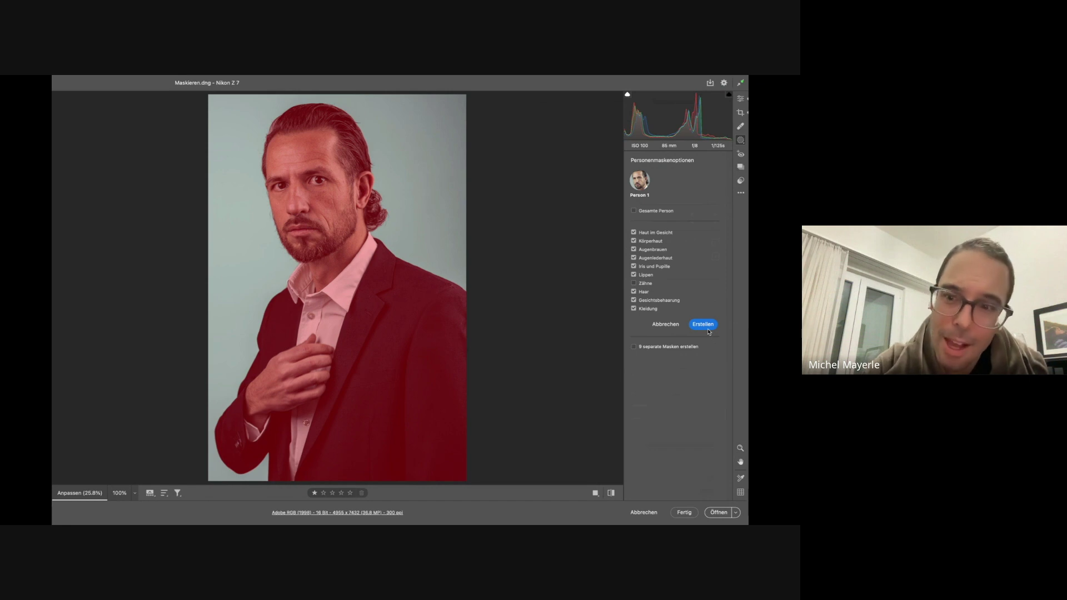
{"action": "left_click", "coordinate": [634, 347]}
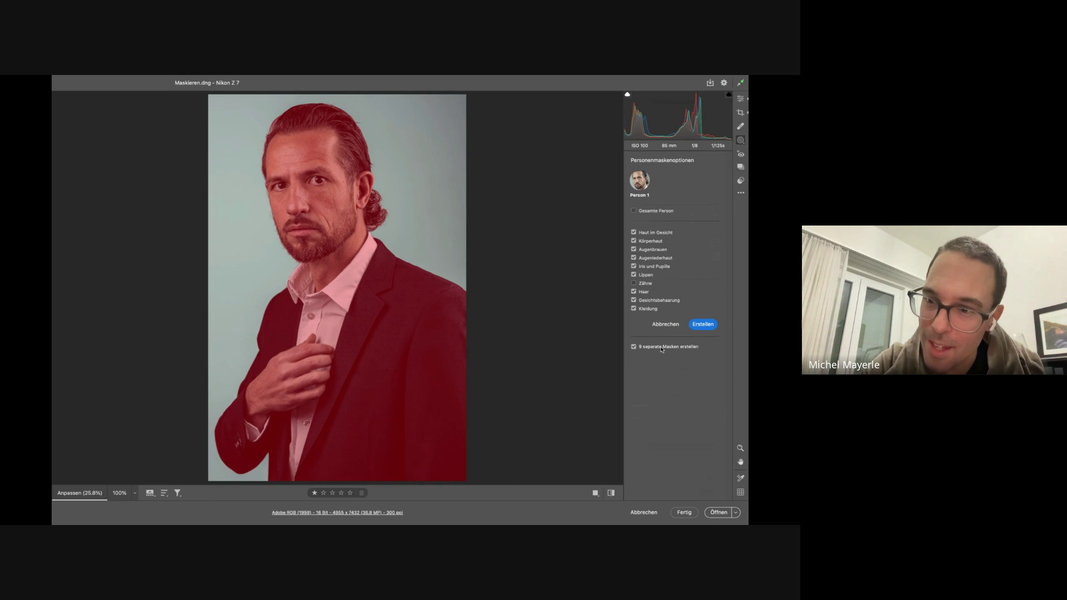
{"action": "left_click", "coordinate": [701, 325]}
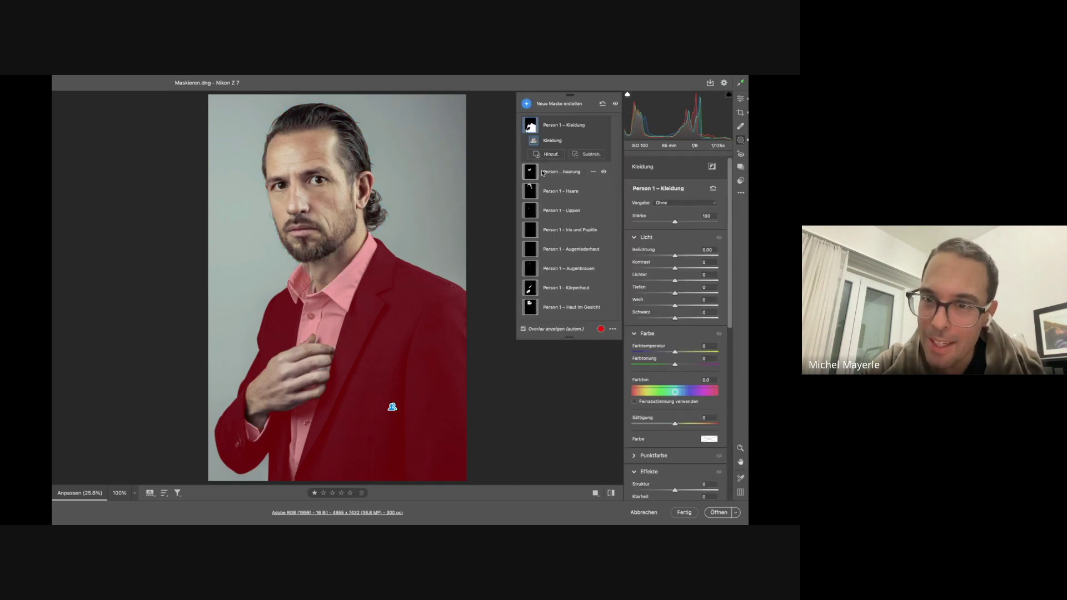
Check several of the person masks, and set the body skin mask's colour temperature to +11
{"action": "left_click", "coordinate": [531, 307]}
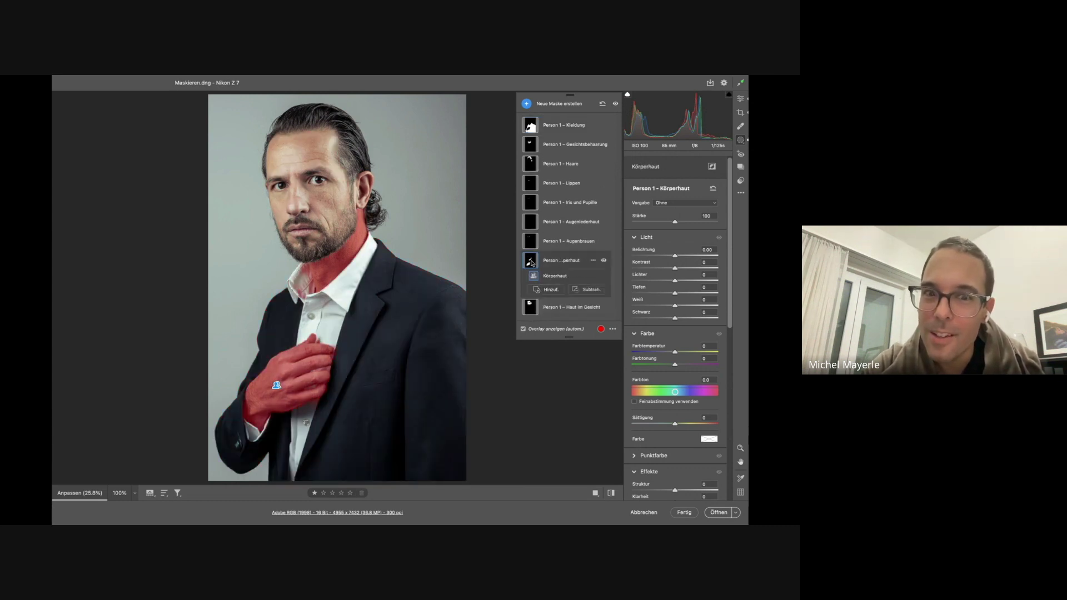
{"action": "left_click", "coordinate": [531, 241]}
{"action": "left_click", "coordinate": [530, 222]}
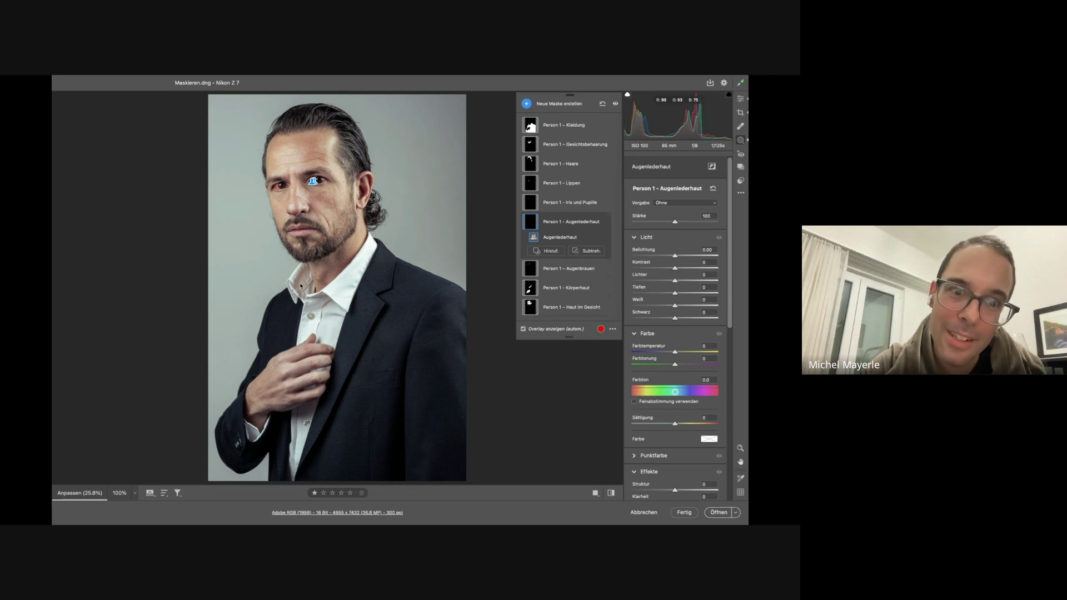
{"action": "left_click", "coordinate": [535, 293]}
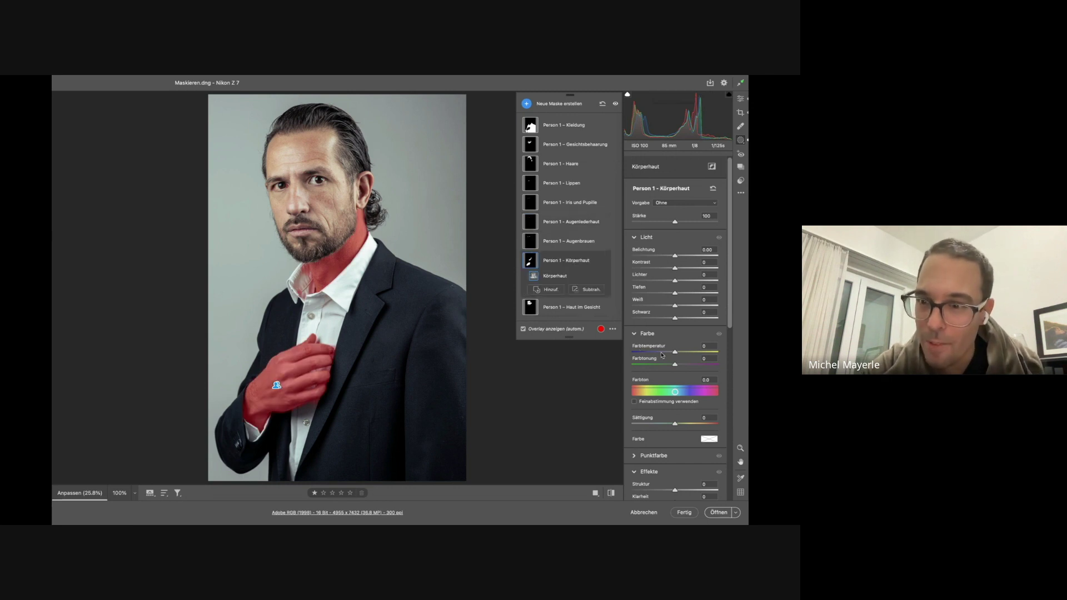
{"action": "mouse_move", "coordinate": [674, 354]}
{"action": "left_mouse_down"}
{"action": "mouse_move", "coordinate": [712, 351]}
{"action": "mouse_move", "coordinate": [678, 347]}
{"action": "left_mouse_up"}
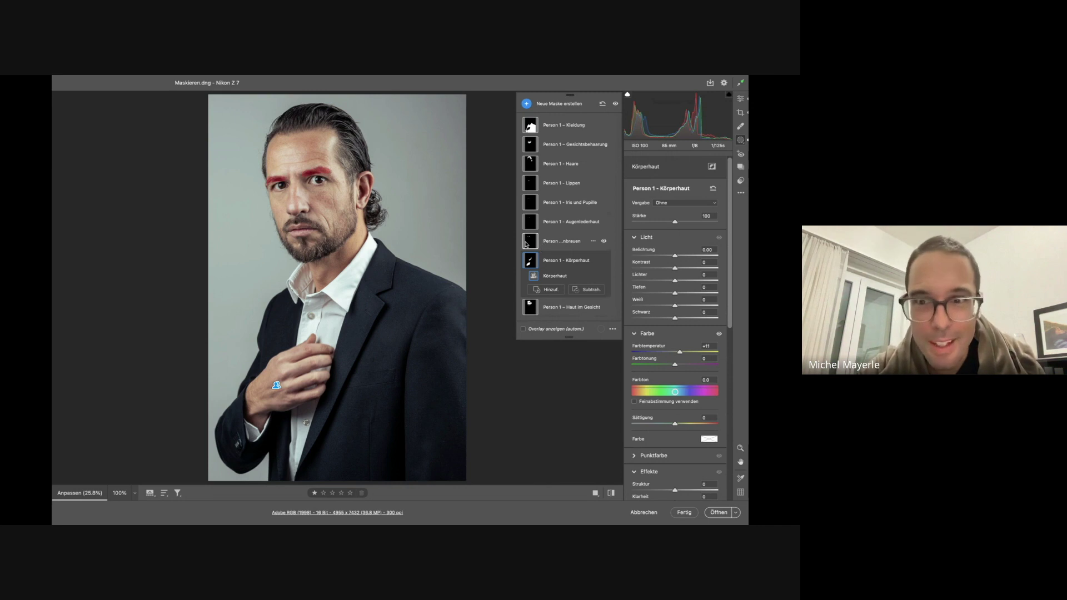
Set the clarity of the clothing mask to +25
{"action": "left_click", "coordinate": [531, 126]}
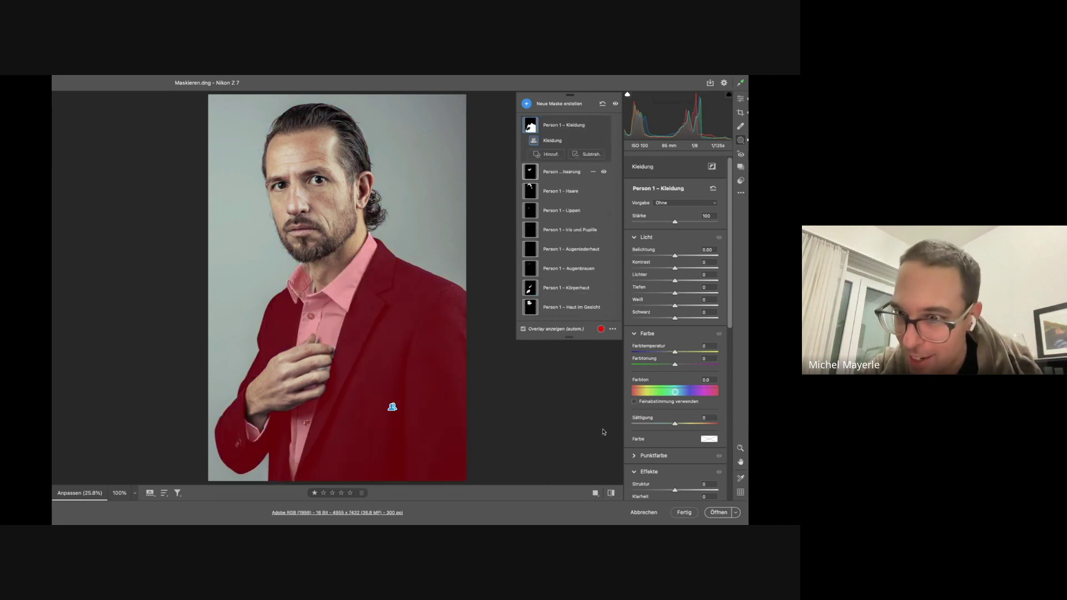
{"action": "scroll", "coordinate": [676, 443], "scroll_direction": "down", "scroll_amount": 3}
{"action": "left_click_drag", "start_coordinate": [675, 441], "coordinate": [686, 437]}
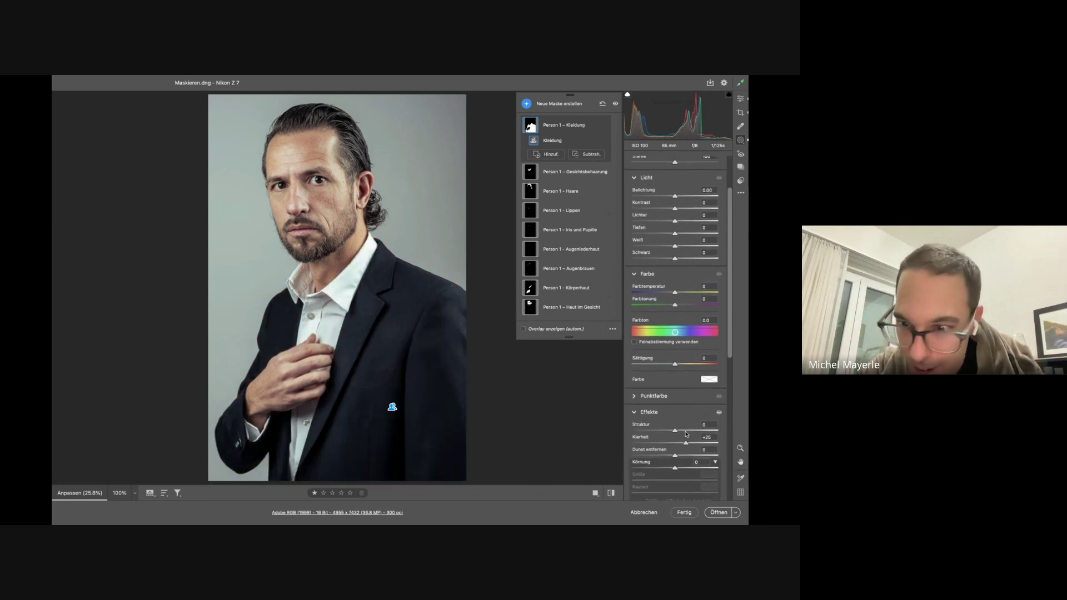
{"action": "mouse_move", "coordinate": [674, 233]}
{"action": "left_mouse_down"}
{"action": "mouse_move", "coordinate": [692, 236]}
{"action": "mouse_move", "coordinate": [675, 234]}
{"action": "left_mouse_up"}
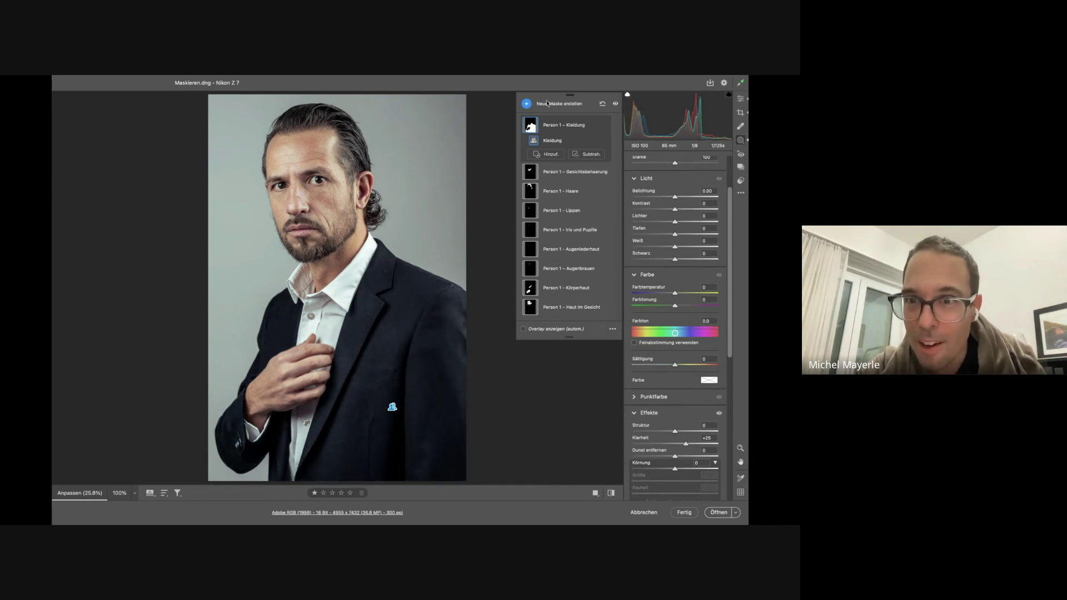
Create a new mask for the background and set its colour temperature to -52
{"action": "left_click", "coordinate": [526, 104]}
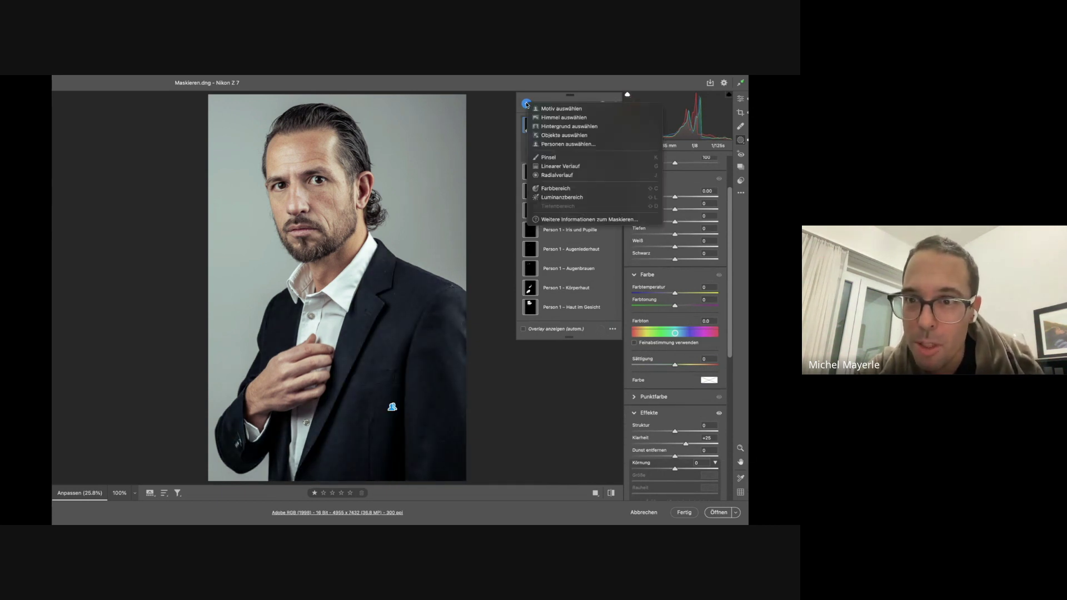
{"action": "left_click", "coordinate": [560, 126]}
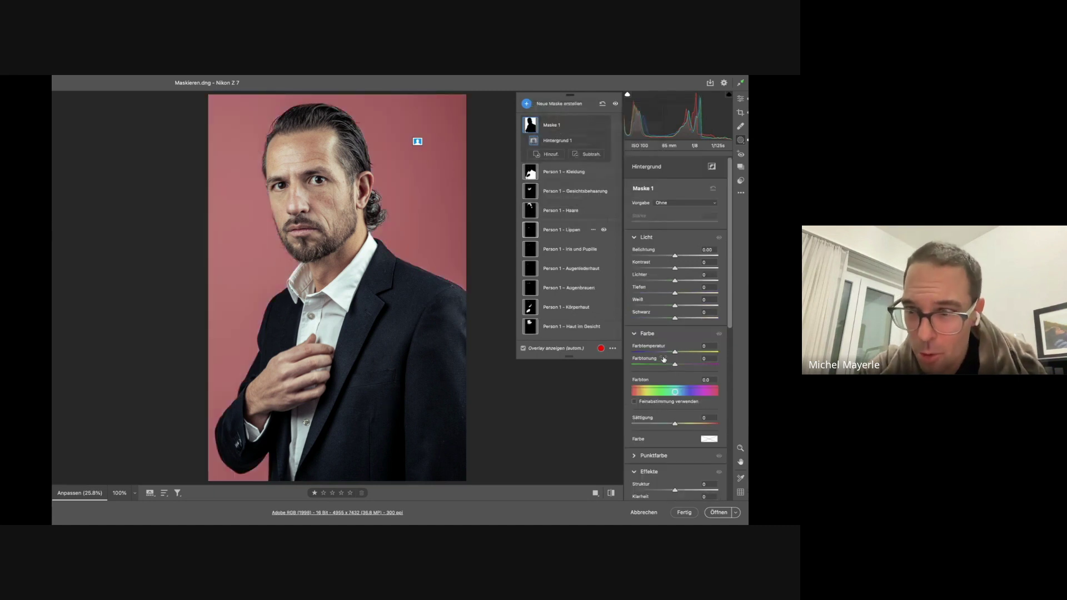
{"action": "left_click_drag", "start_coordinate": [675, 351], "coordinate": [653, 351]}
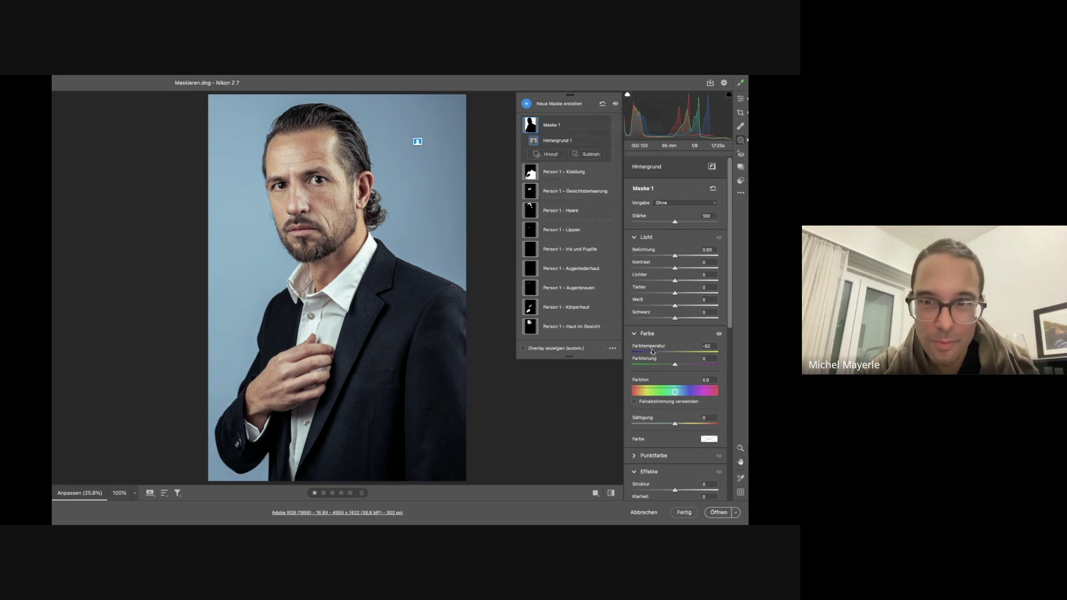
Create a large radial gradient mask around the man's head and shoulders, and subtract the subject from it
{"action": "left_click", "coordinate": [525, 104]}
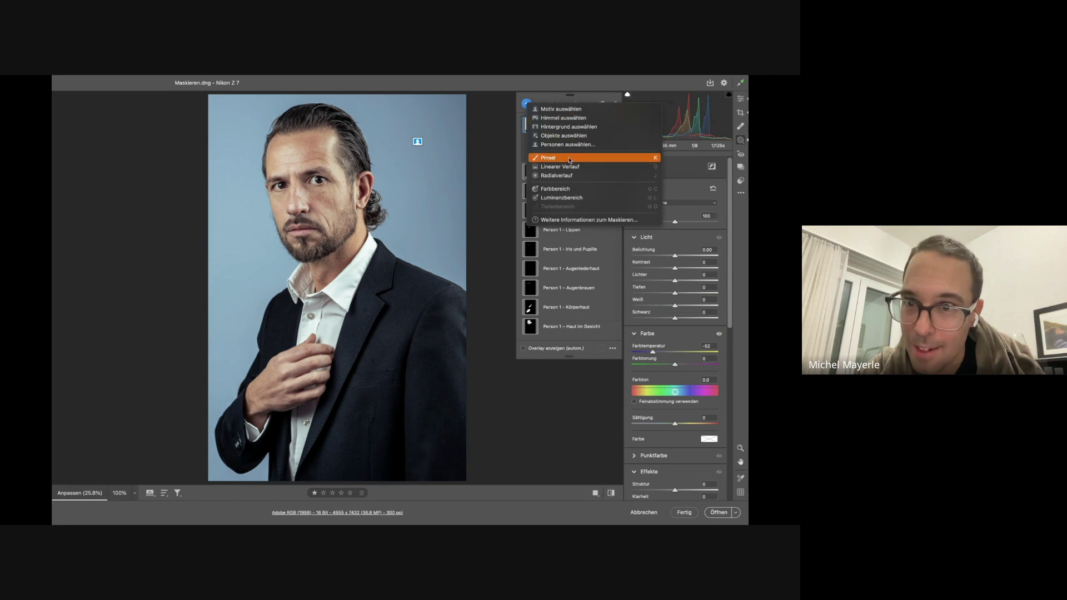
{"action": "left_click", "coordinate": [572, 176]}
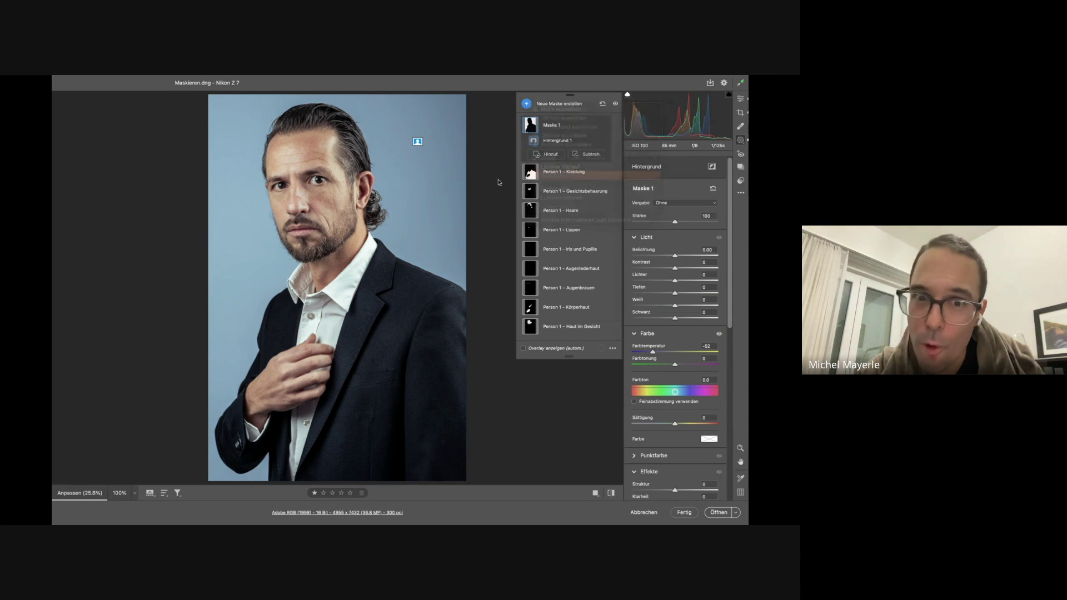
{"action": "left_click_drag", "start_coordinate": [310, 194], "coordinate": [436, 314]}
{"action": "left_click_drag", "start_coordinate": [310, 199], "coordinate": [347, 221]}
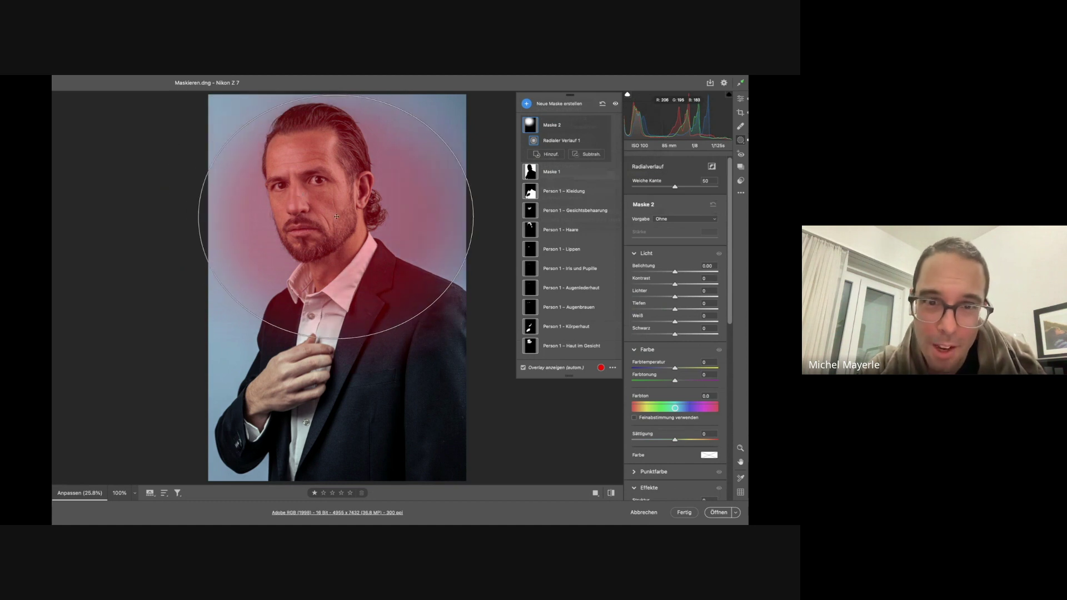
{"action": "left_click", "coordinate": [590, 155]}
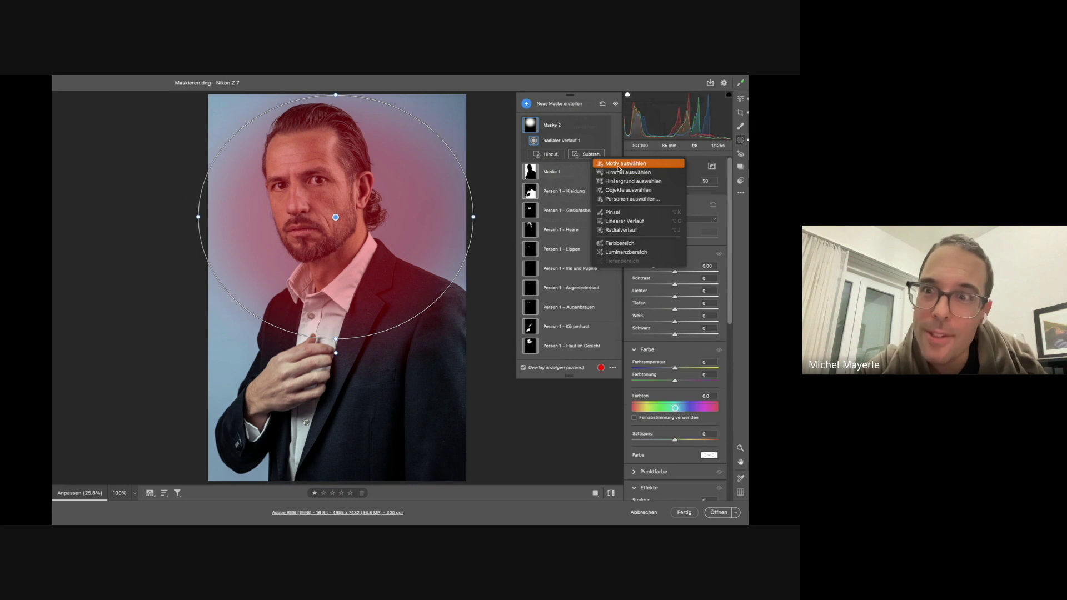
{"action": "left_click", "coordinate": [618, 164]}
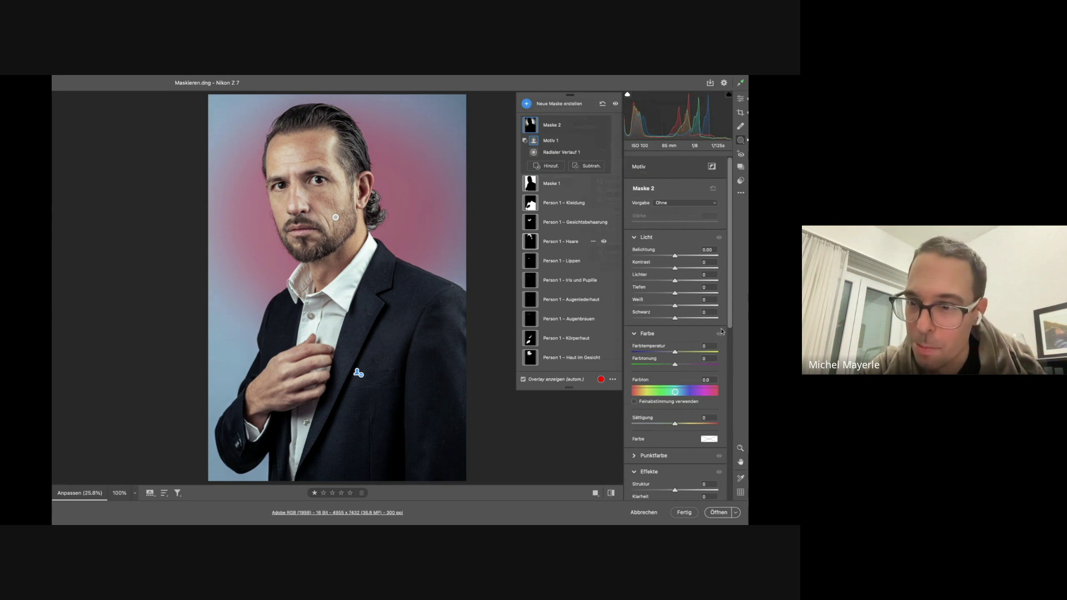
Set the radial gradient mask's exposure to +0.85, narrow the ellipse and reposition it around the man's face
{"action": "left_click_drag", "start_coordinate": [674, 255], "coordinate": [678, 256]}
{"action": "mouse_move", "coordinate": [335, 216]}
{"action": "left_mouse_down"}
{"action": "mouse_move", "coordinate": [297, 314]}
{"action": "mouse_move", "coordinate": [178, 107]}
{"action": "mouse_move", "coordinate": [366, 97]}
{"action": "mouse_move", "coordinate": [337, 211]}
{"action": "left_mouse_up"}
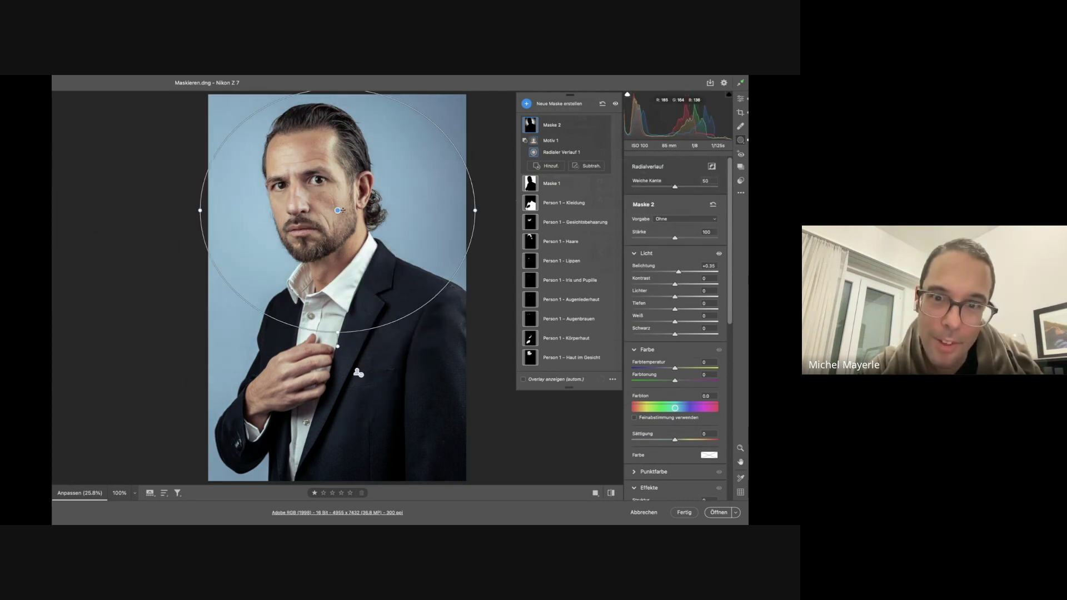
{"action": "left_click_drag", "start_coordinate": [463, 209], "coordinate": [448, 210]}
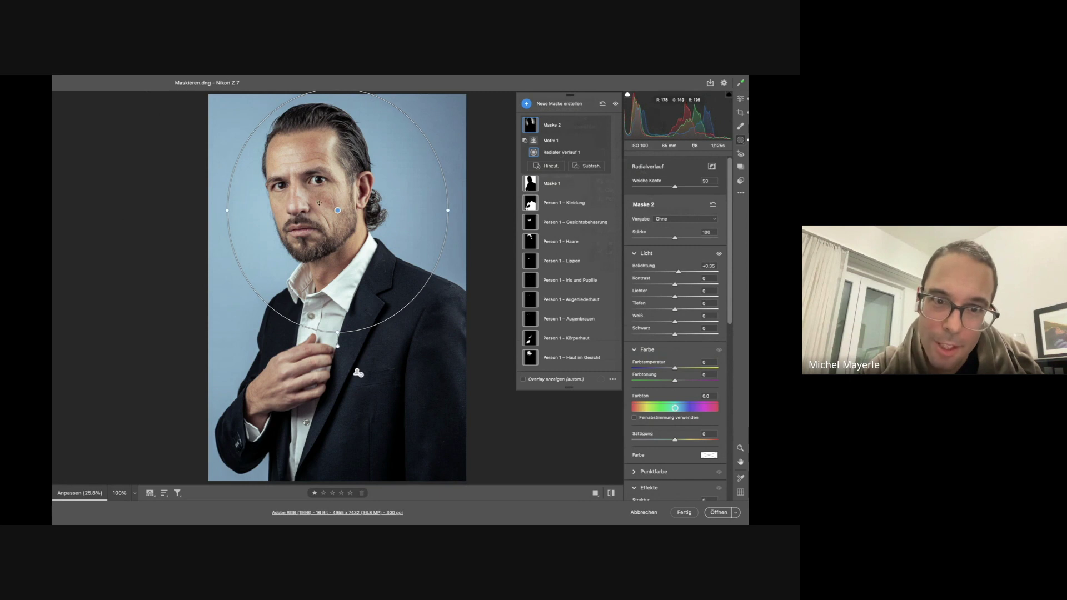
{"action": "left_click_drag", "start_coordinate": [678, 271], "coordinate": [683, 272]}
{"action": "mouse_move", "coordinate": [341, 211]}
{"action": "left_mouse_down"}
{"action": "mouse_move", "coordinate": [175, 266]}
{"action": "mouse_move", "coordinate": [280, 244]}
{"action": "mouse_move", "coordinate": [324, 222]}
{"action": "left_mouse_up"}
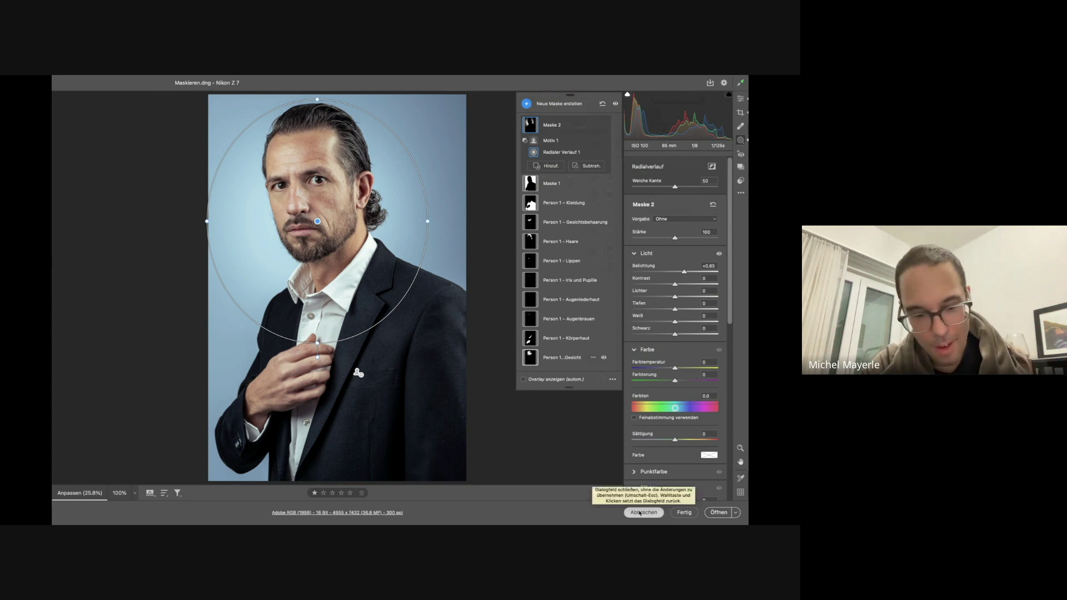
Reset all edits and masks on the portrait, undoing the first reset before resetting once more
{"action": "key", "text": "alt"}
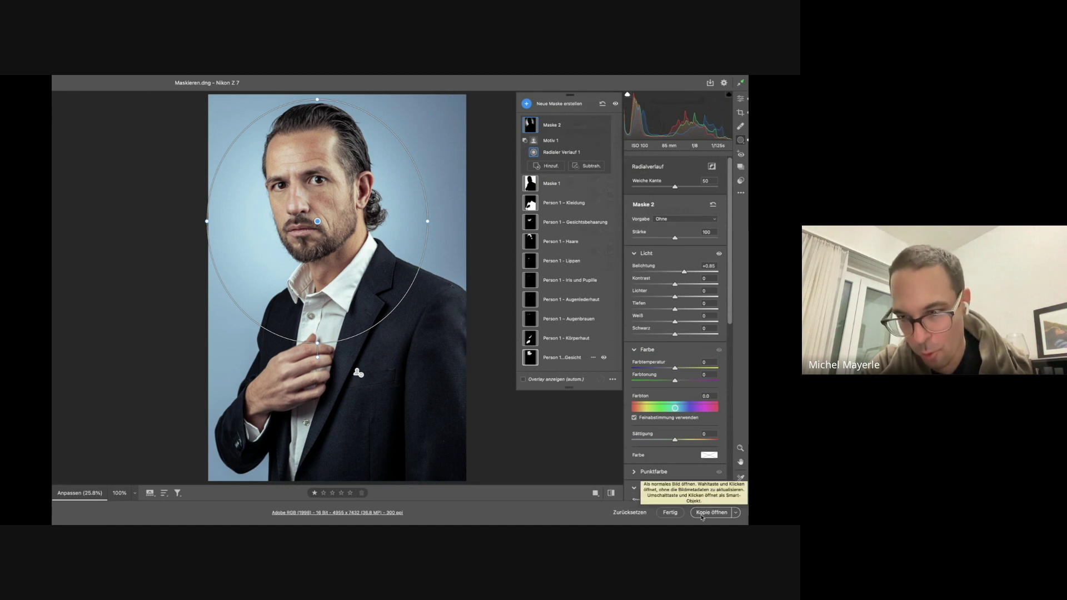
{"action": "left_click", "coordinate": [648, 512], "text": "alt"}
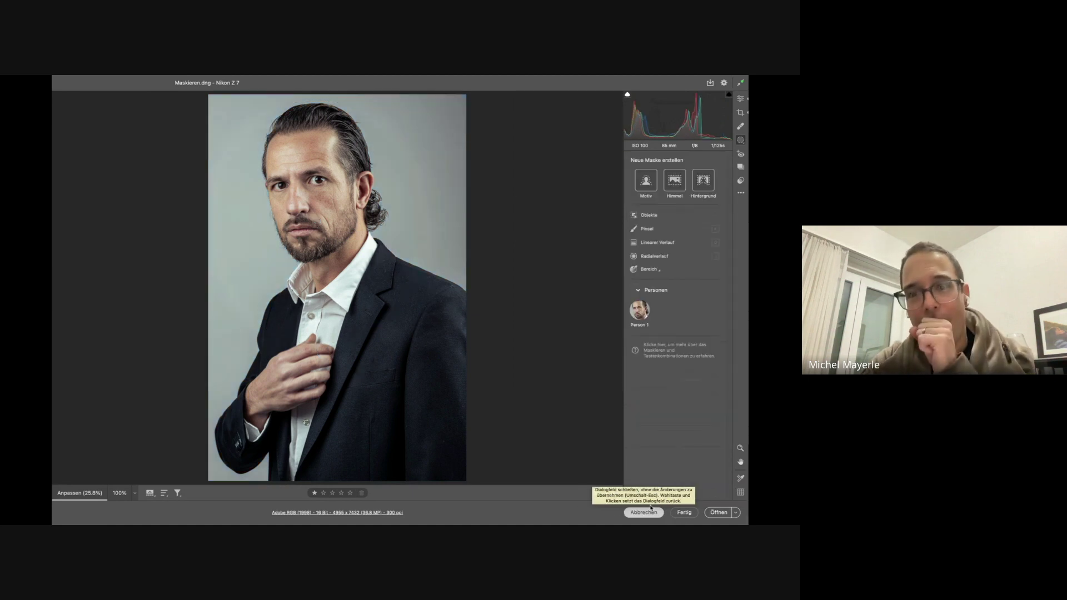
{"action": "key", "text": "ctrl+z"}
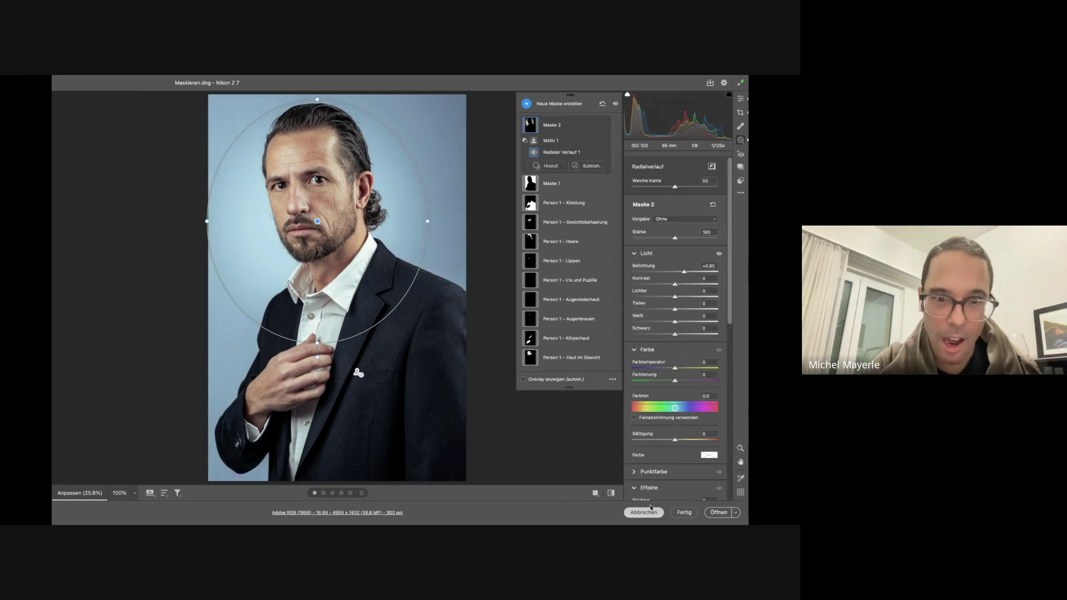
{"action": "key", "text": "alt"}
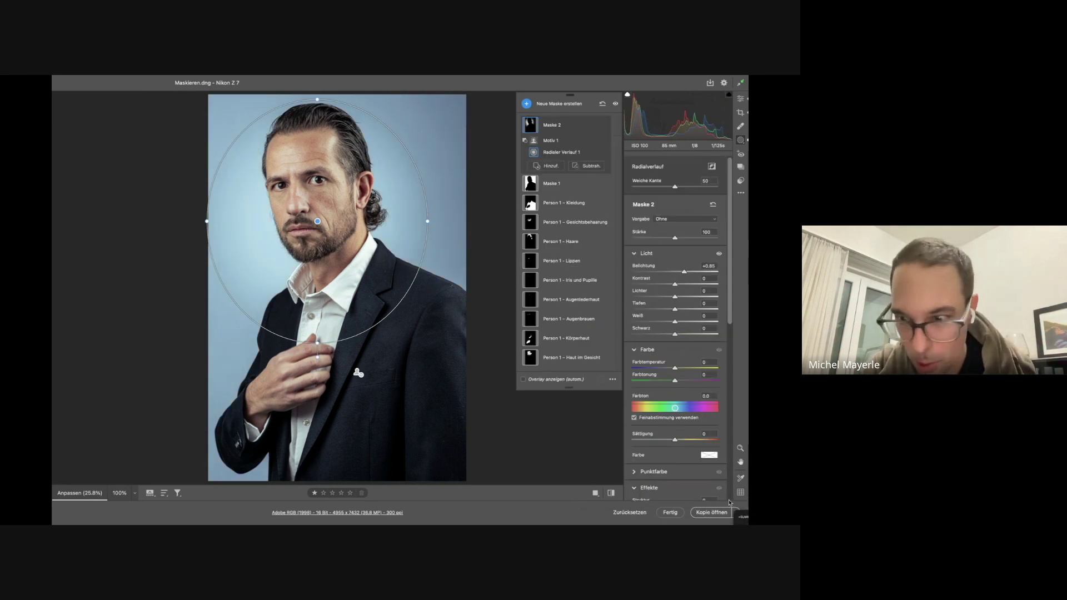
{"action": "left_click", "coordinate": [639, 513], "text": "alt"}
Try the Maskieren_1_Person preset, view the list of masks it creates, and clear them again
{"action": "left_click", "coordinate": [738, 183]}
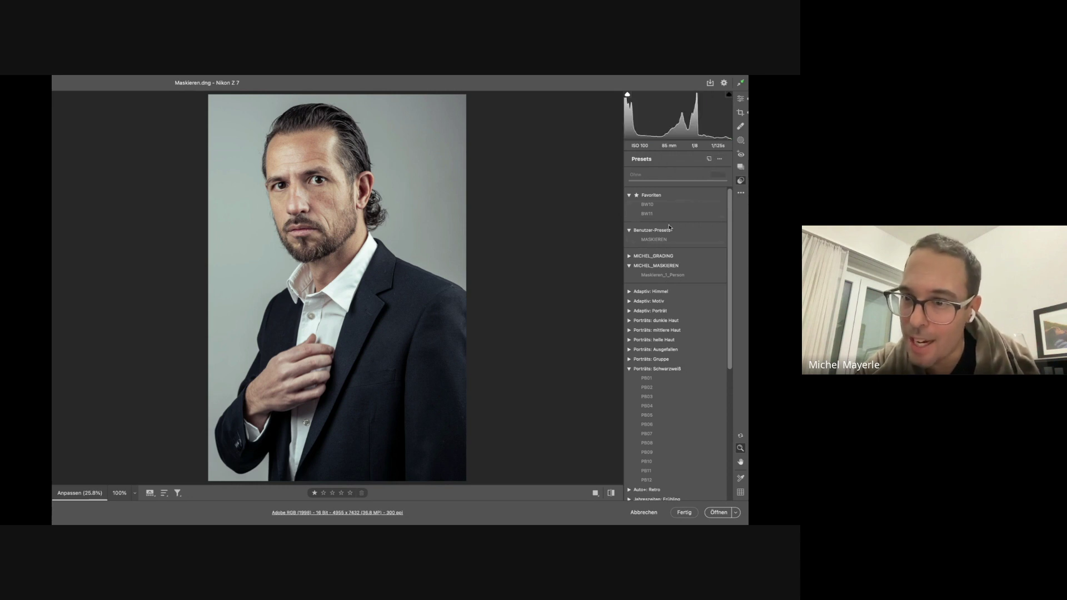
{"action": "left_click", "coordinate": [655, 277]}
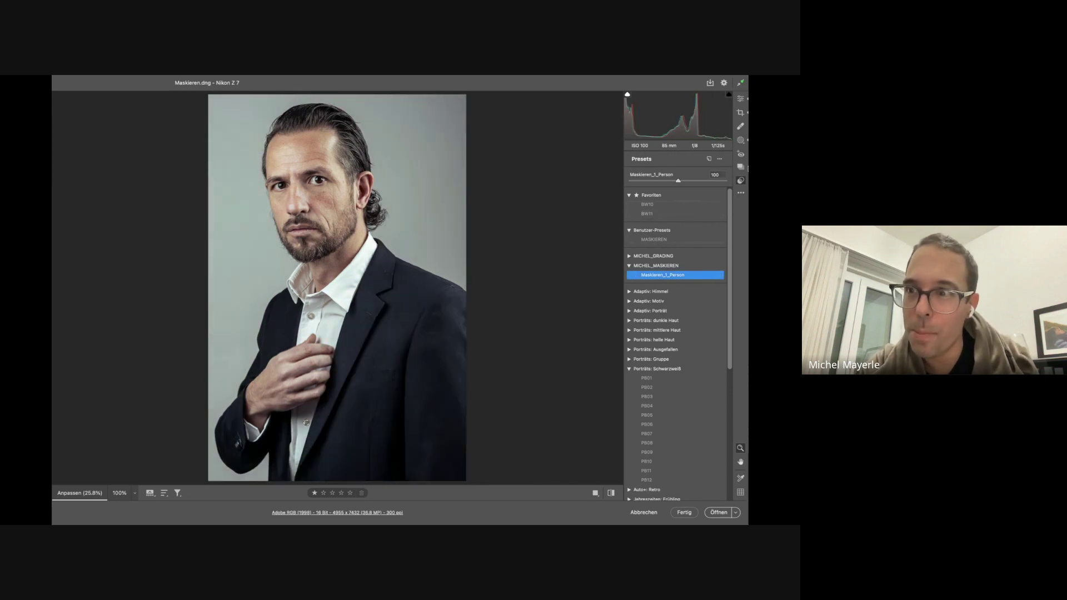
{"action": "left_click", "coordinate": [740, 141]}
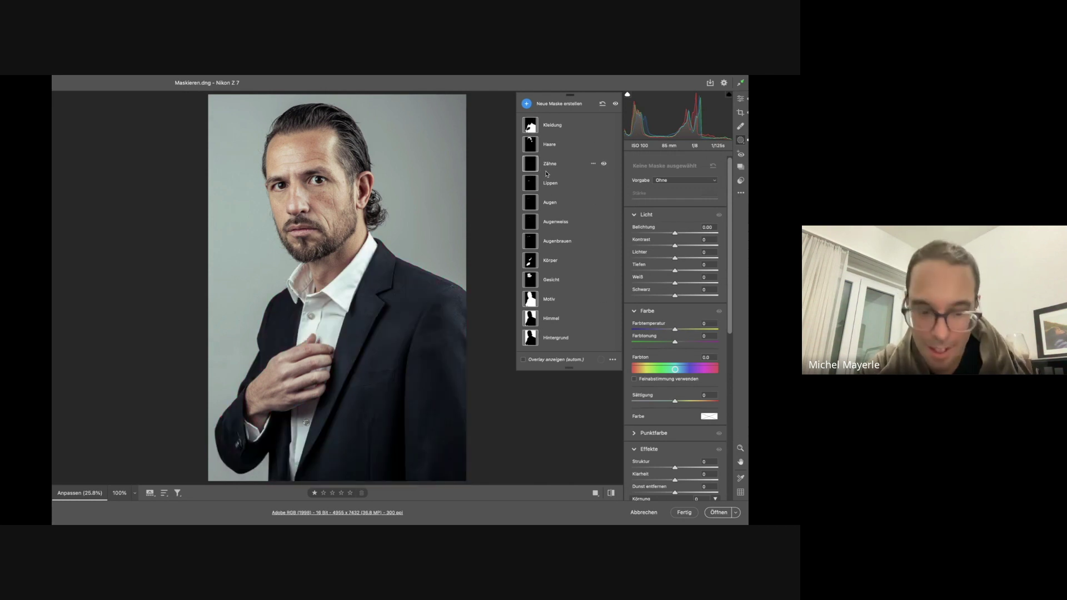
{"action": "left_click", "coordinate": [644, 389]}
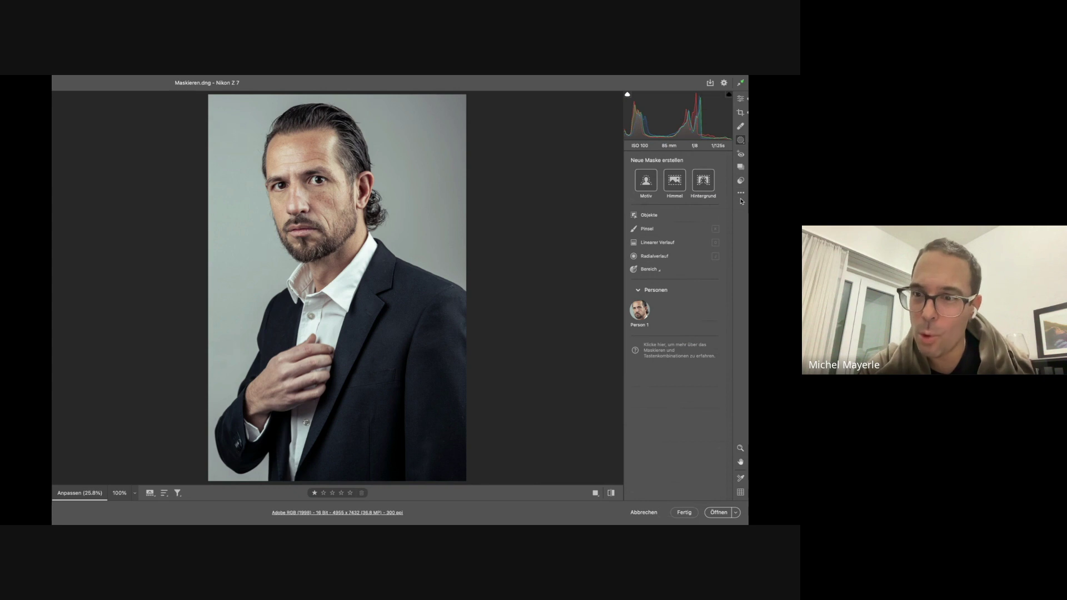
Reapply the Maskieren_1_Person preset from the MICHEL_MASKIEREN group and display its masks
{"action": "mouse_move", "coordinate": [641, 314]}
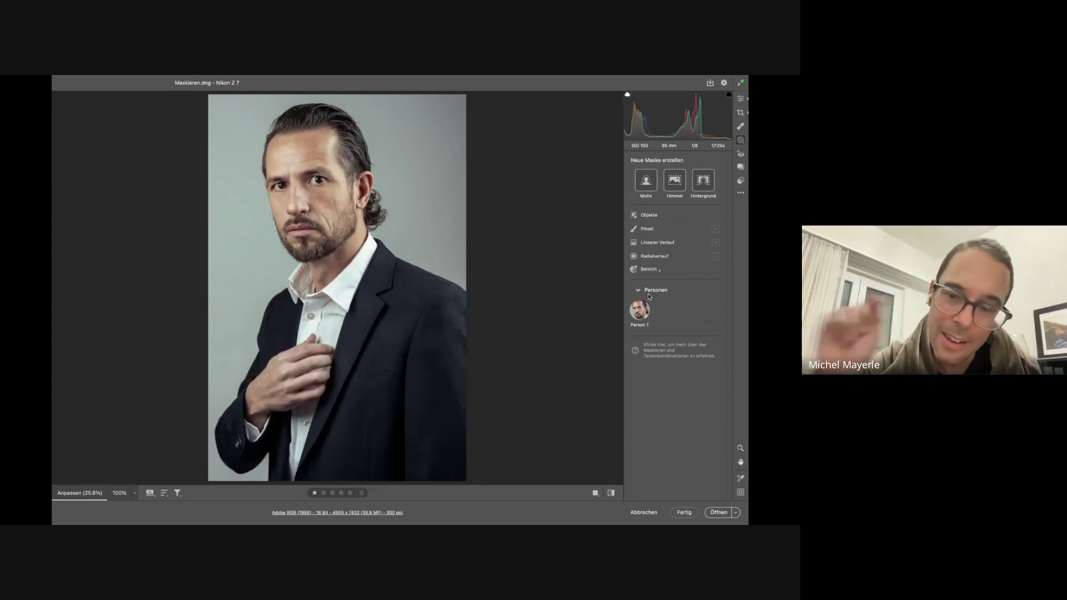
{"action": "left_click", "coordinate": [741, 180]}
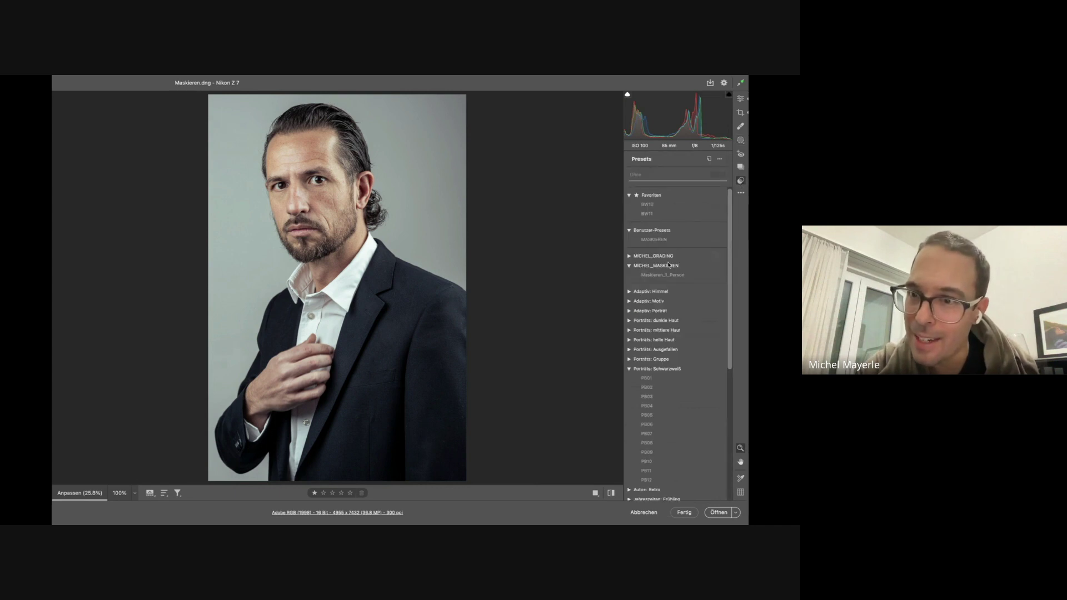
{"action": "left_click", "coordinate": [667, 275]}
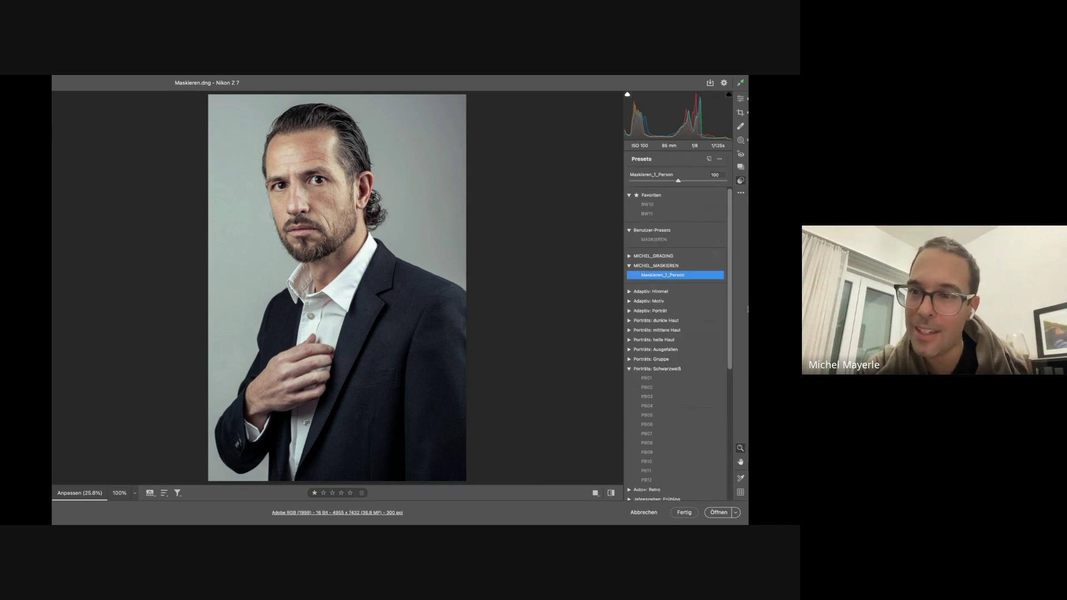
{"action": "left_click", "coordinate": [741, 140]}
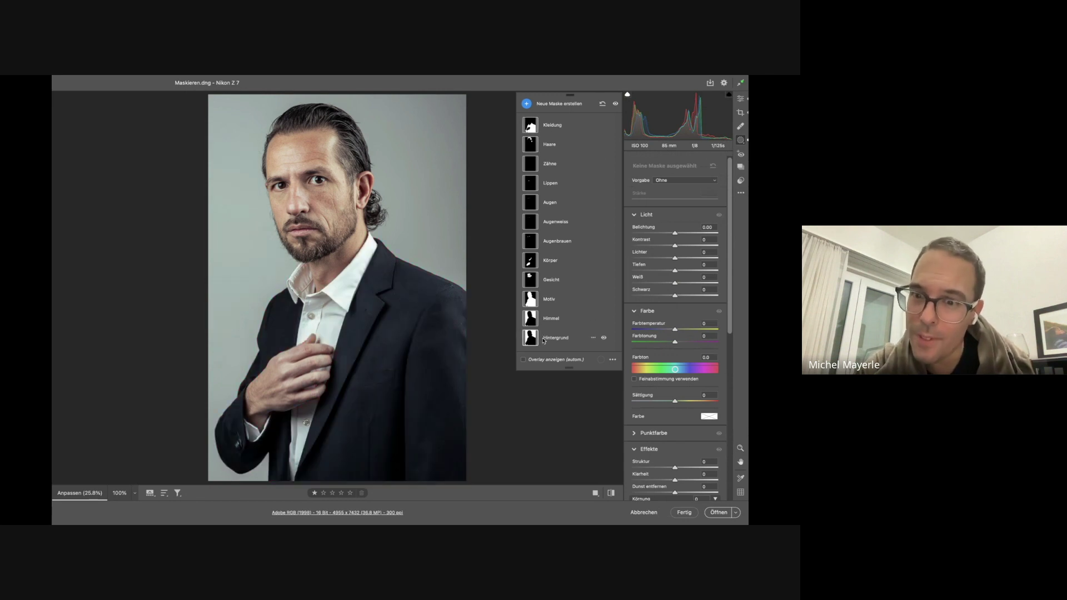
Check the coverage of the subject, sky and background masks on the portrait
{"action": "left_click", "coordinate": [533, 304]}
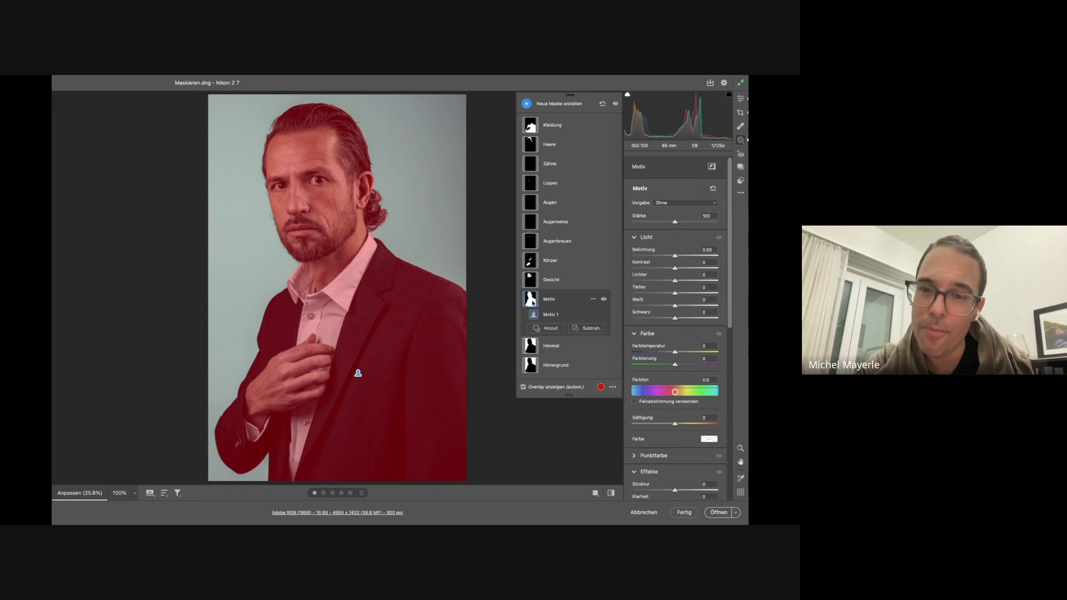
{"action": "left_click", "coordinate": [531, 347]}
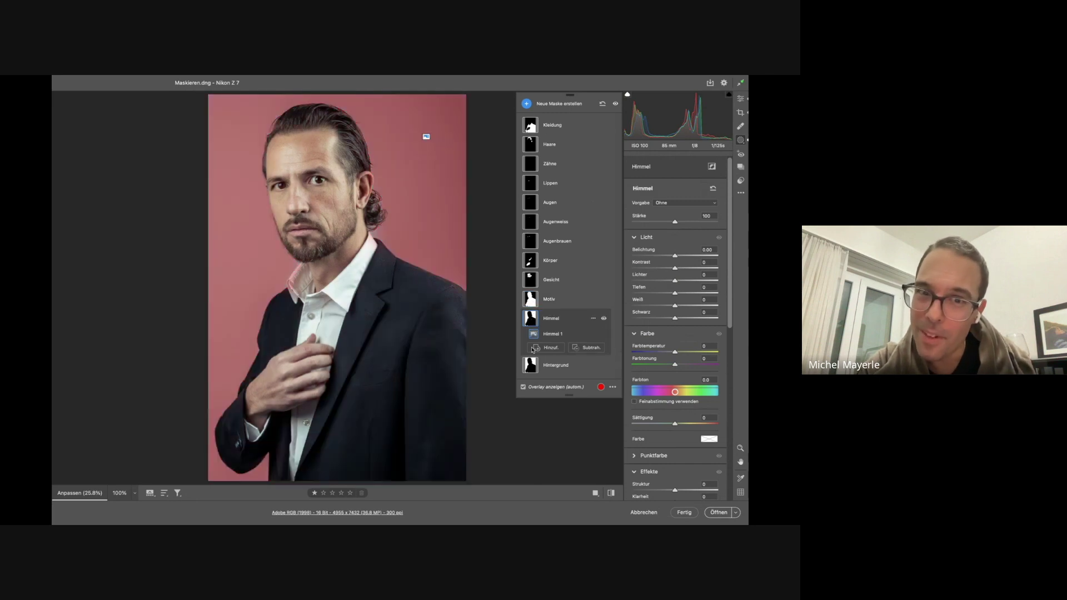
{"action": "left_click", "coordinate": [531, 371]}
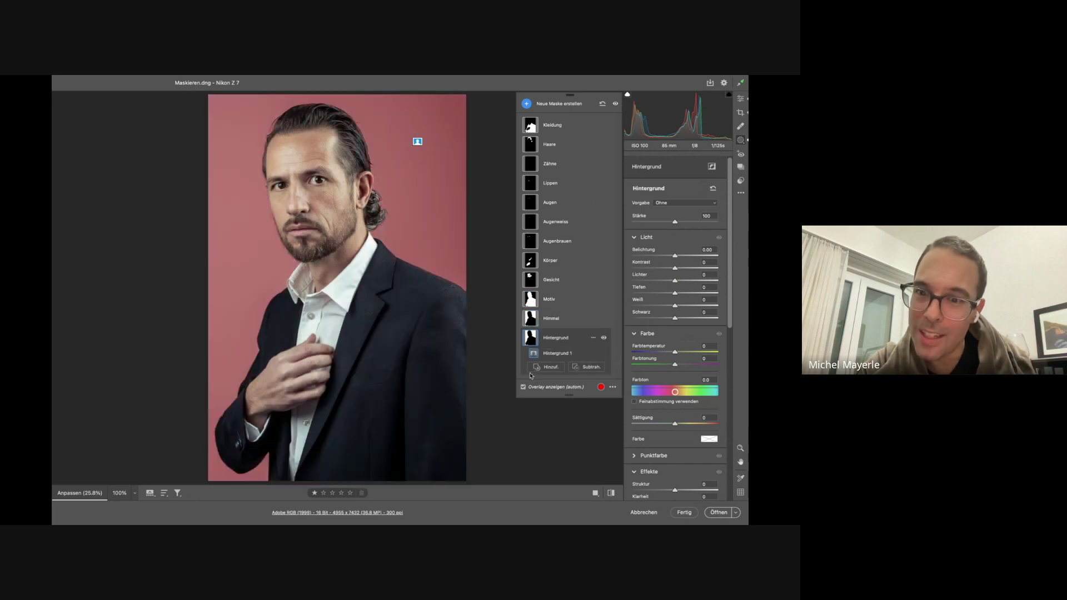
{"action": "left_click", "coordinate": [529, 321]}
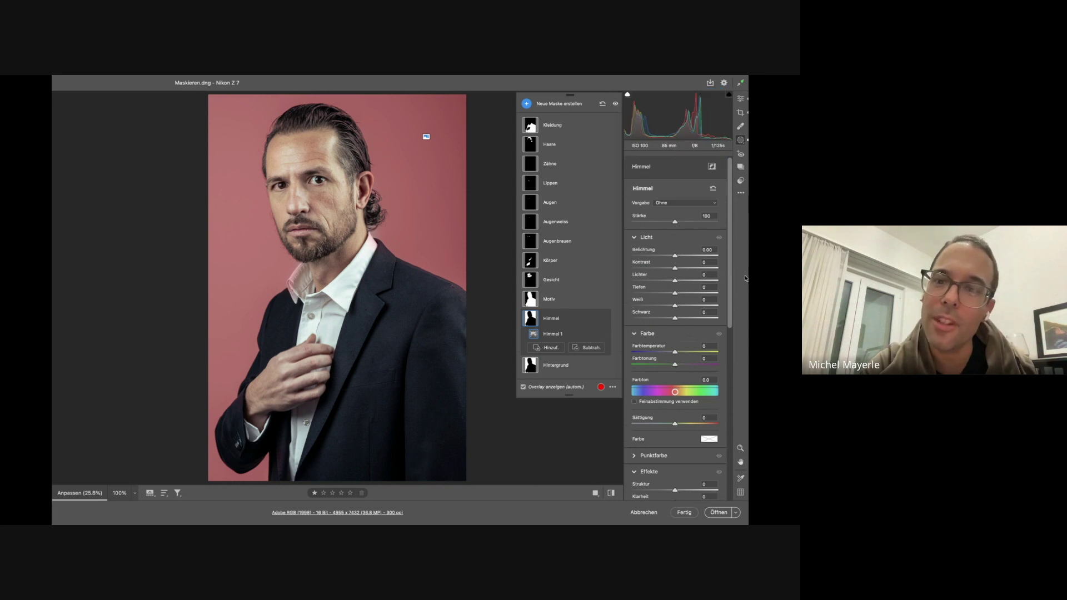
Look through the available presets, including the black-and-white portrait presets
{"action": "left_click", "coordinate": [741, 180]}
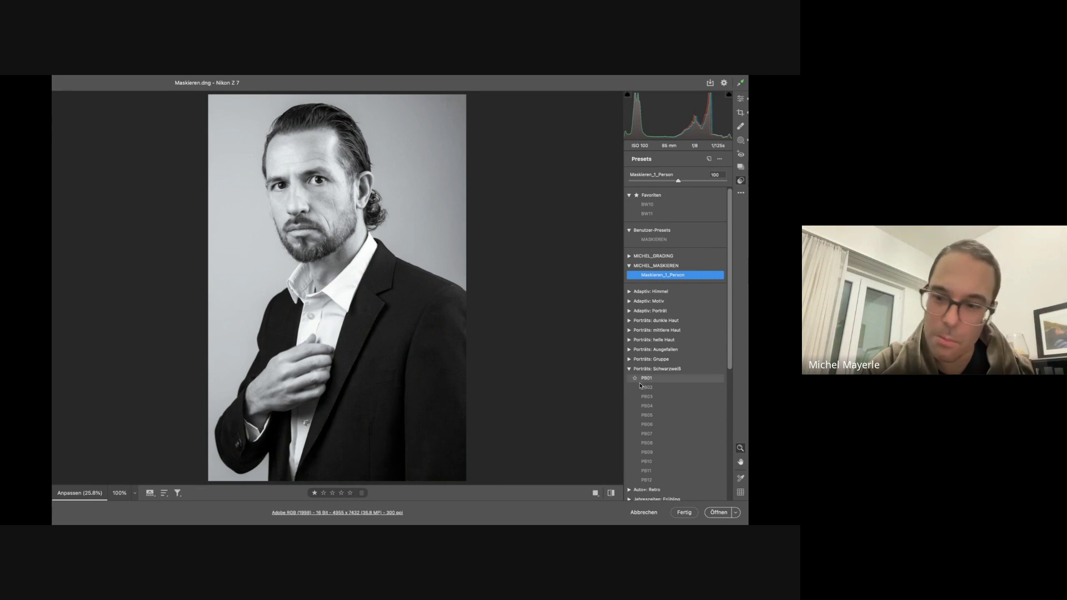
{"action": "key", "text": "alt"}
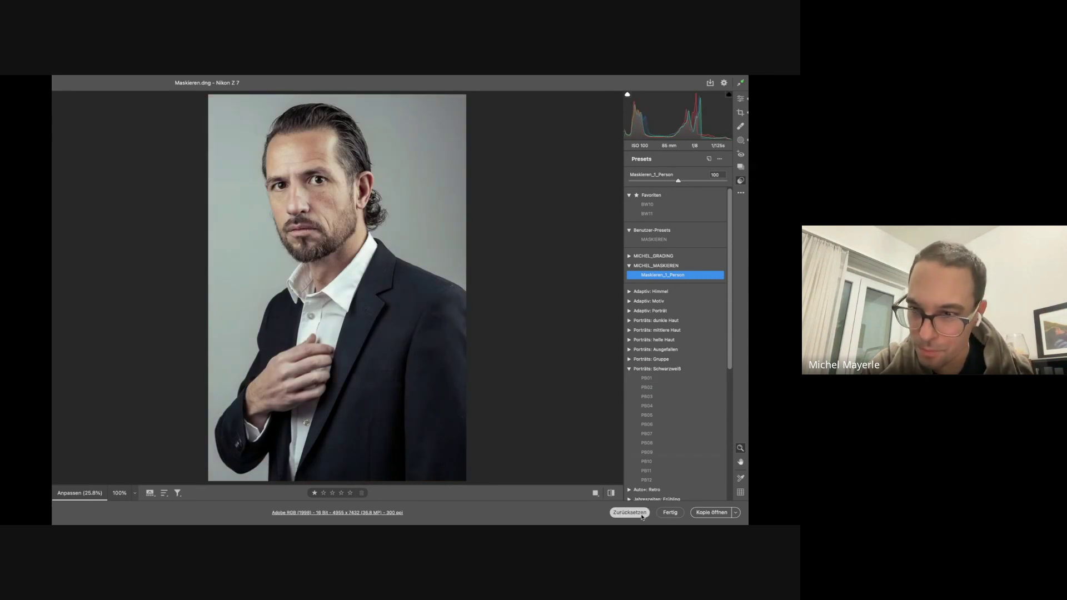
{"action": "scroll", "coordinate": [648, 369], "scroll_direction": "down", "scroll_amount": 3}
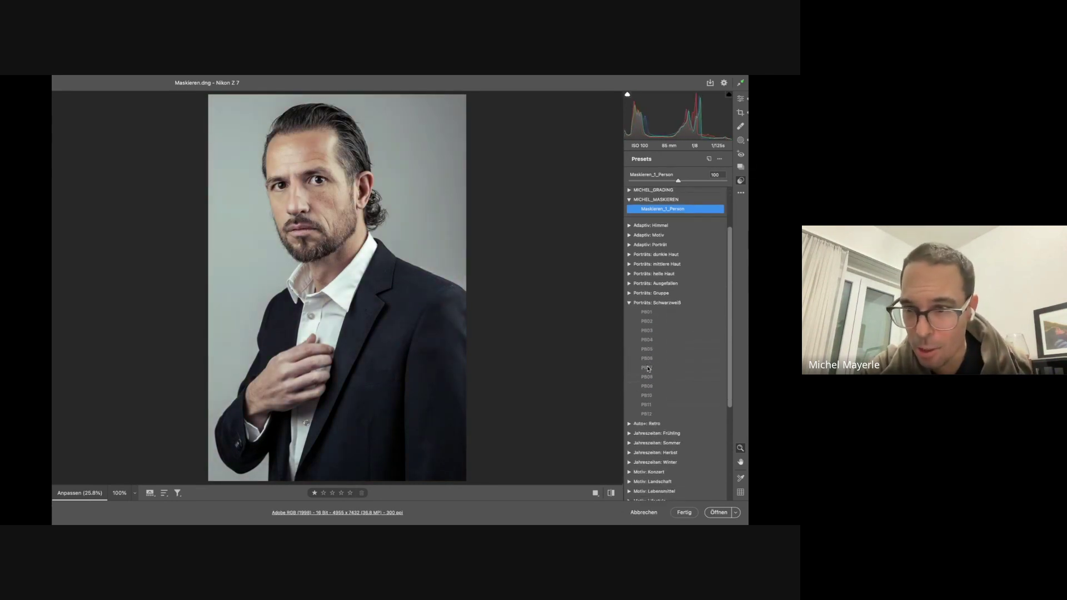
{"action": "scroll", "coordinate": [647, 369], "scroll_direction": "down", "scroll_amount": 1}
{"action": "mouse_move", "coordinate": [648, 364]}
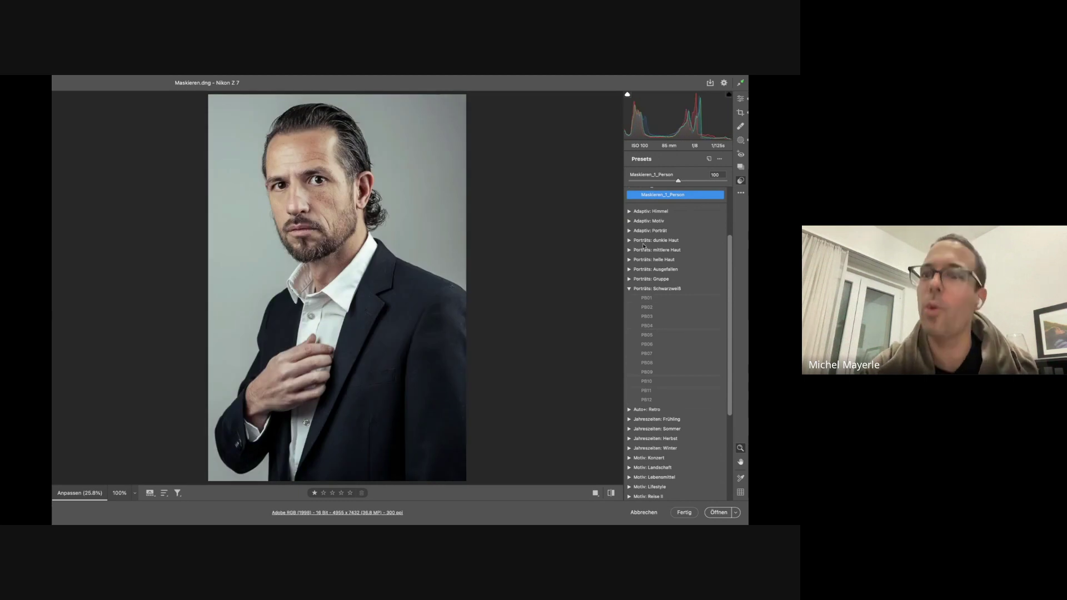
Close Camera Raw without keeping the edits, and open 02_Himmel_austauschen.psd in Photoshop using its embedded colour profile
{"action": "left_click", "coordinate": [642, 513]}
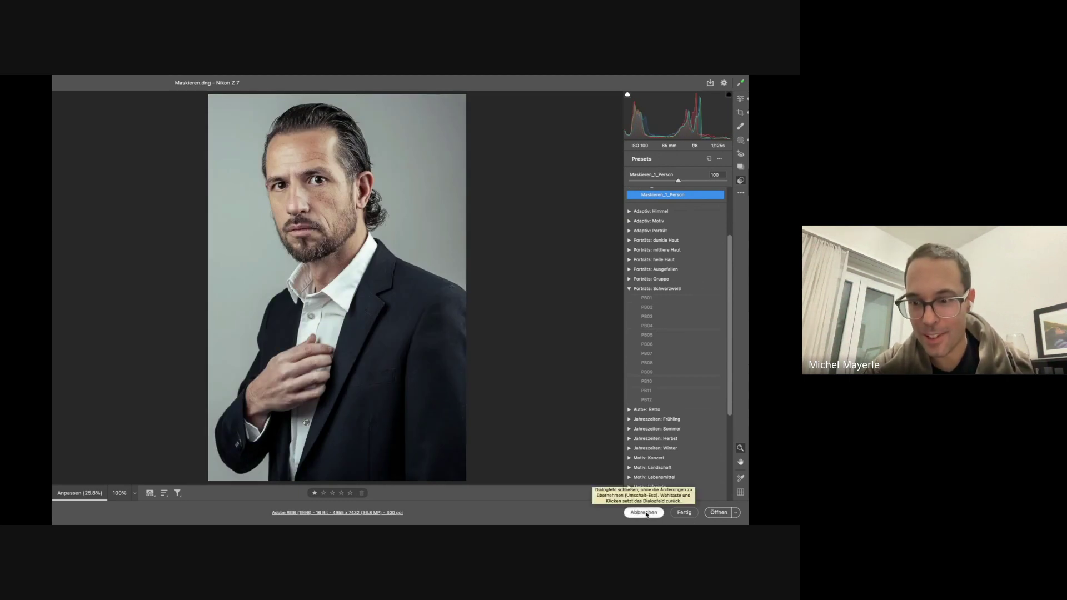
{"action": "key", "text": "Return"}
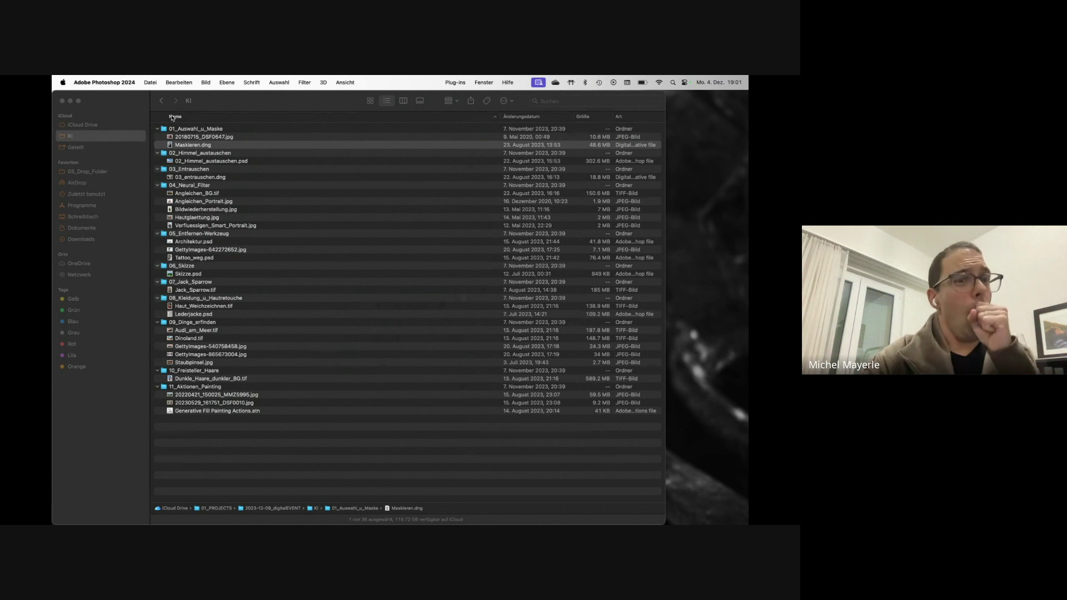
{"action": "left_click_drag", "start_coordinate": [168, 162], "coordinate": [480, 514]}
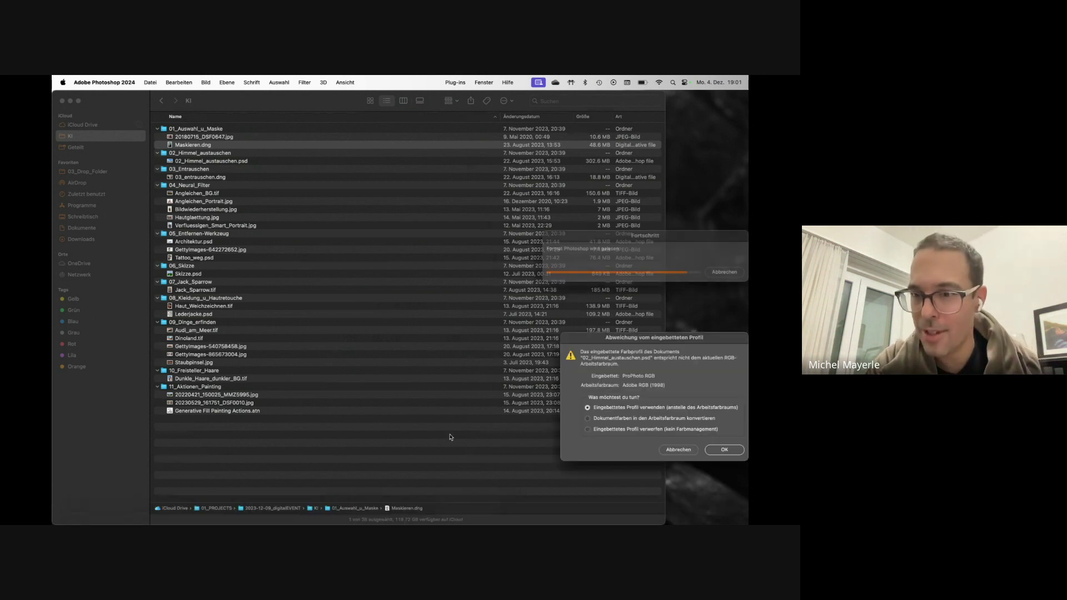
{"action": "left_click", "coordinate": [728, 451]}
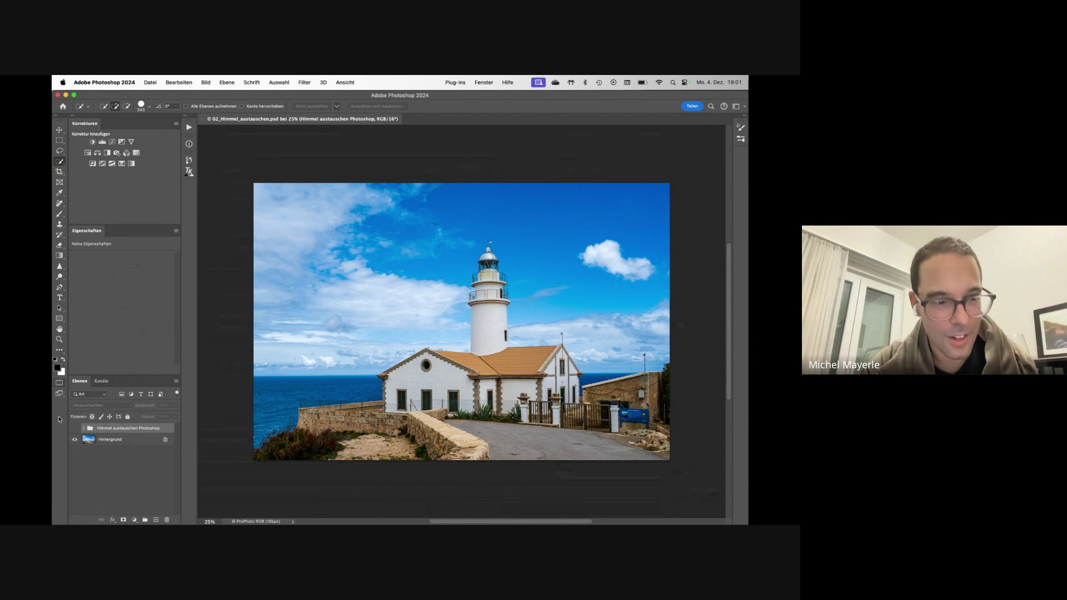
Compare the lighthouse image with and without the "Himmel austauschen Photoshop" group, and delete that group
{"action": "left_click", "coordinate": [75, 428]}
{"action": "left_click", "coordinate": [75, 429]}
{"action": "left_click", "coordinate": [74, 429]}
{"action": "left_click", "coordinate": [74, 428]}
{"action": "left_click", "coordinate": [74, 428]}
{"action": "left_click", "coordinate": [75, 429]}
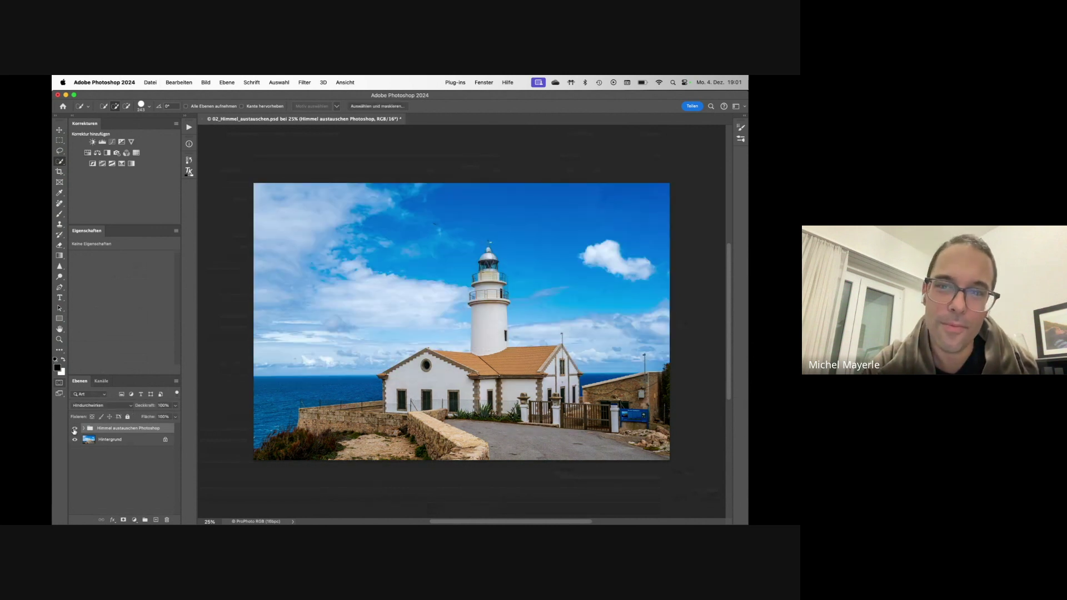
{"action": "left_click", "coordinate": [74, 429]}
{"action": "left_click", "coordinate": [74, 429]}
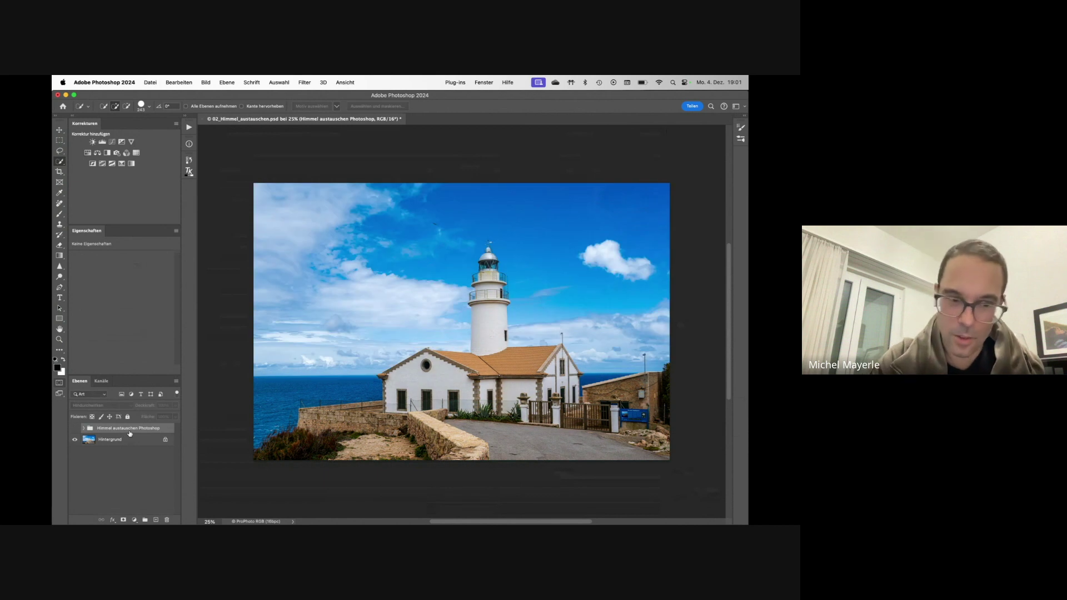
{"action": "key", "text": "Delete"}
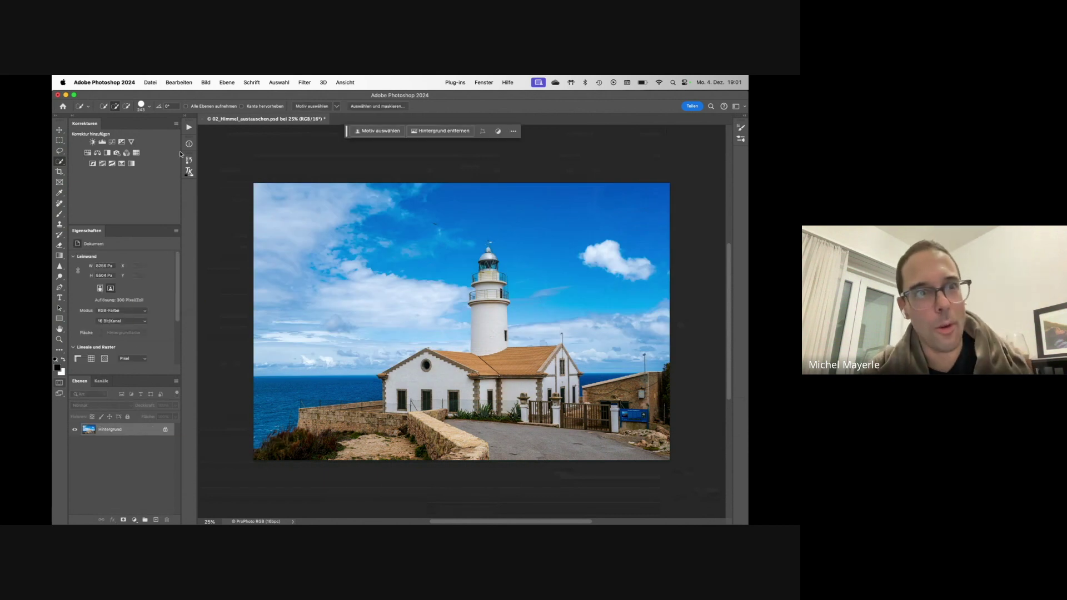
Open sky replacement for the lighthouse photo and apply the orange-clouded sky from the Sonnenuntergänge group
{"action": "left_click", "coordinate": [176, 83]}
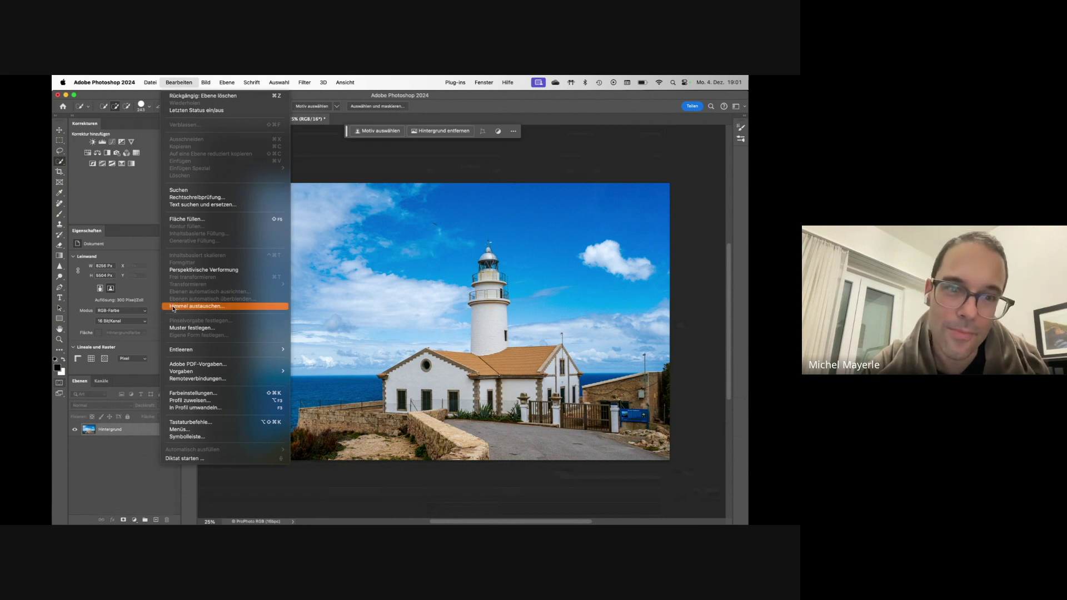
{"action": "left_click", "coordinate": [174, 306]}
{"action": "left_click_drag", "start_coordinate": [378, 163], "coordinate": [180, 146]}
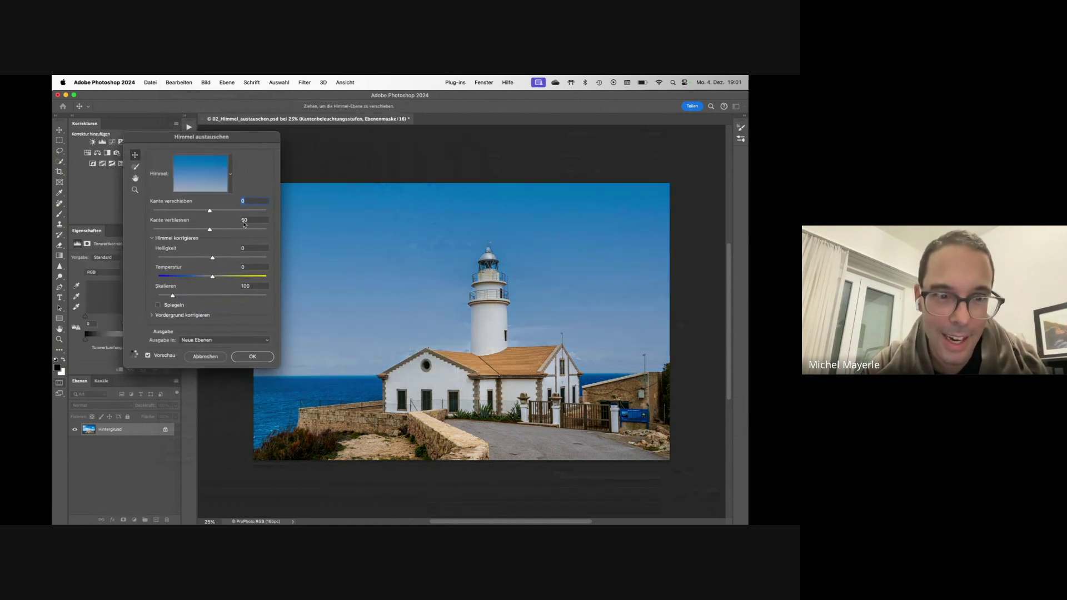
{"action": "left_click", "coordinate": [231, 177]}
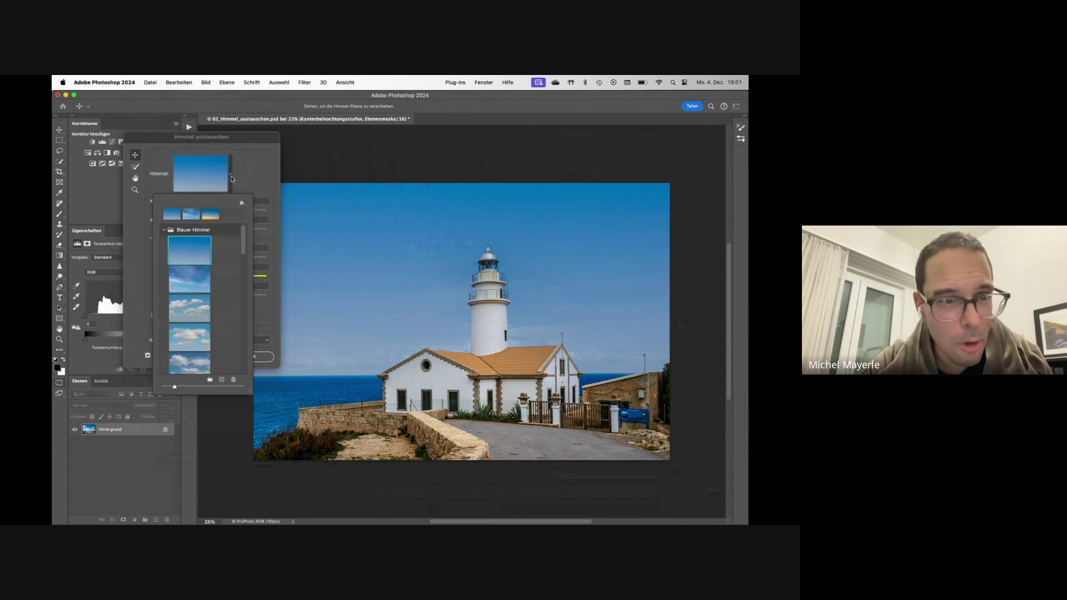
{"action": "left_click", "coordinate": [164, 231]}
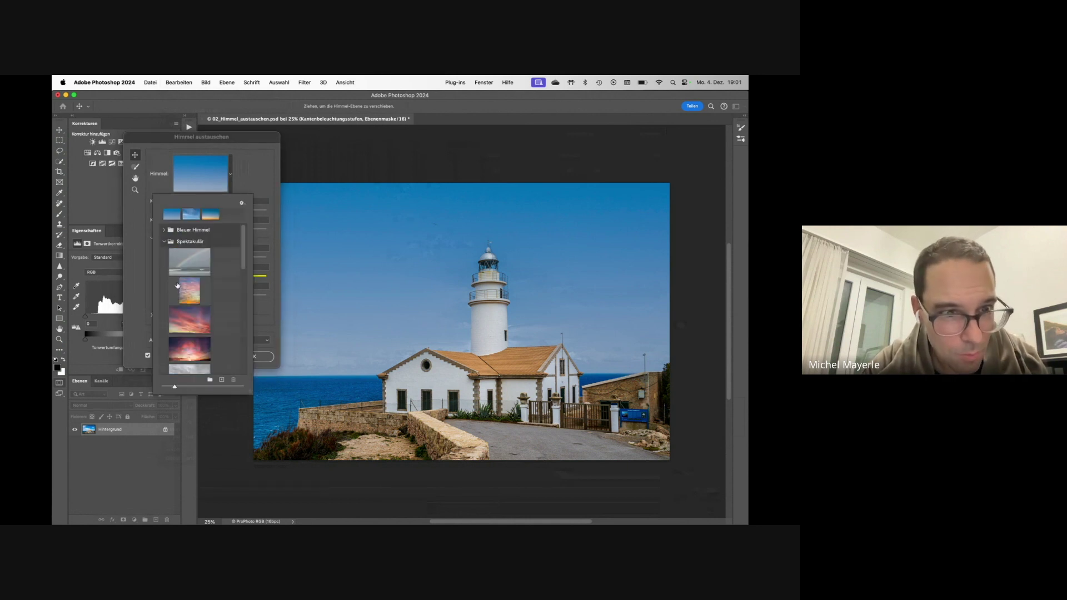
{"action": "left_click", "coordinate": [164, 241]}
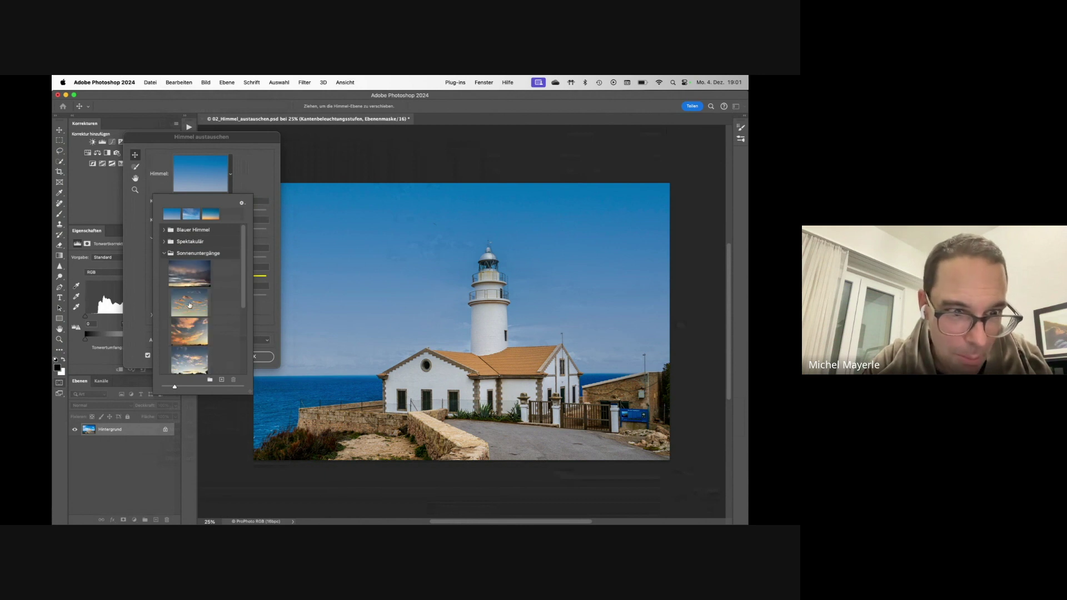
{"action": "left_click", "coordinate": [191, 332]}
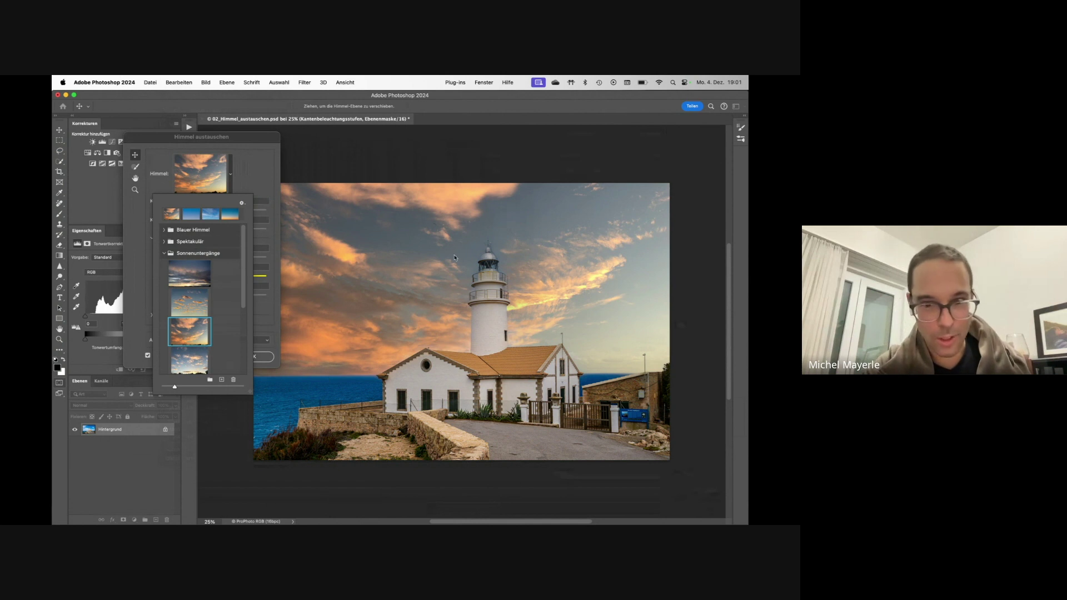
{"action": "left_click", "coordinate": [260, 175]}
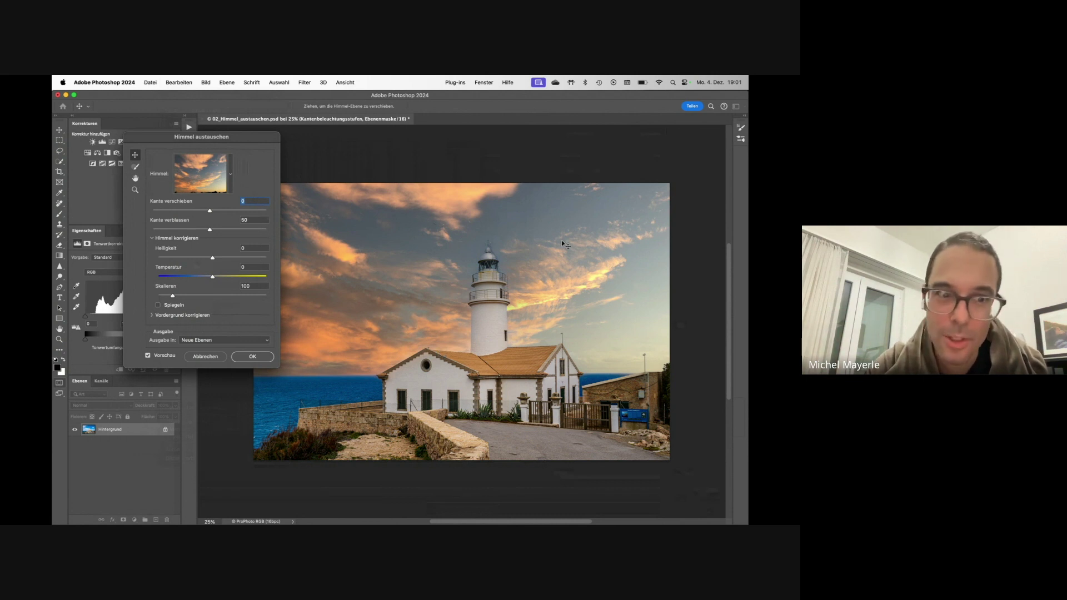
Replace the orange sky with the dark blue and violet dusk sky from the Sonnenuntergänge group
{"action": "left_click", "coordinate": [232, 178]}
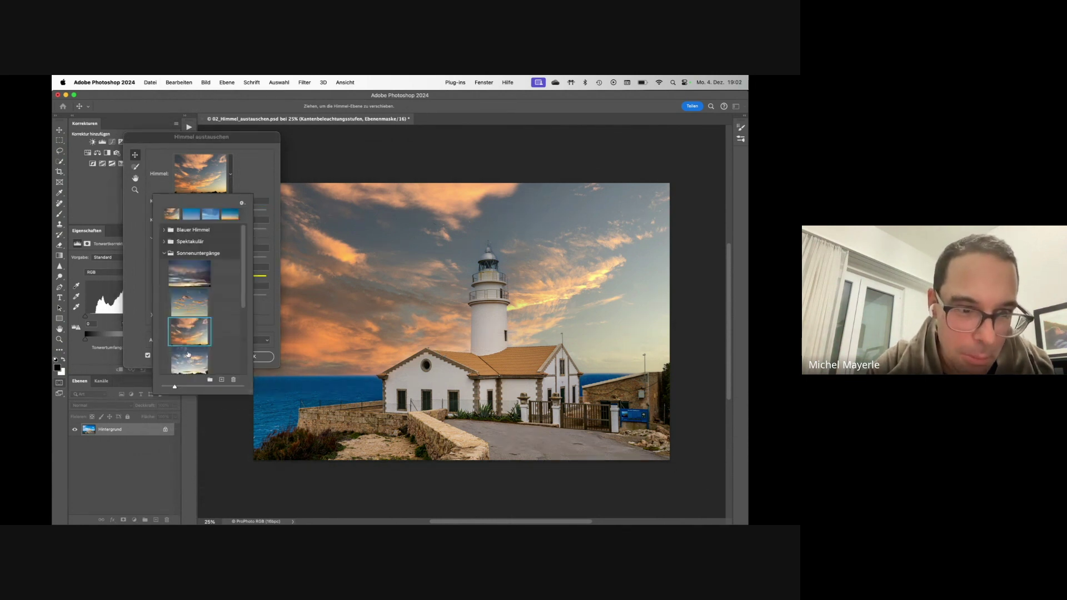
{"action": "scroll", "coordinate": [189, 350], "scroll_direction": "down", "scroll_amount": 5}
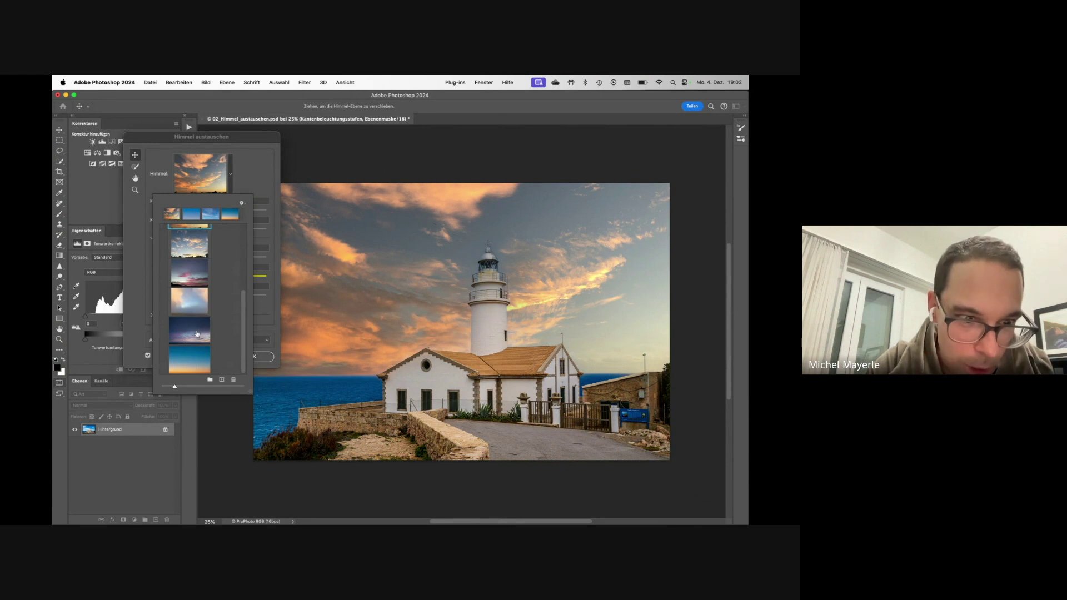
{"action": "left_click", "coordinate": [198, 334]}
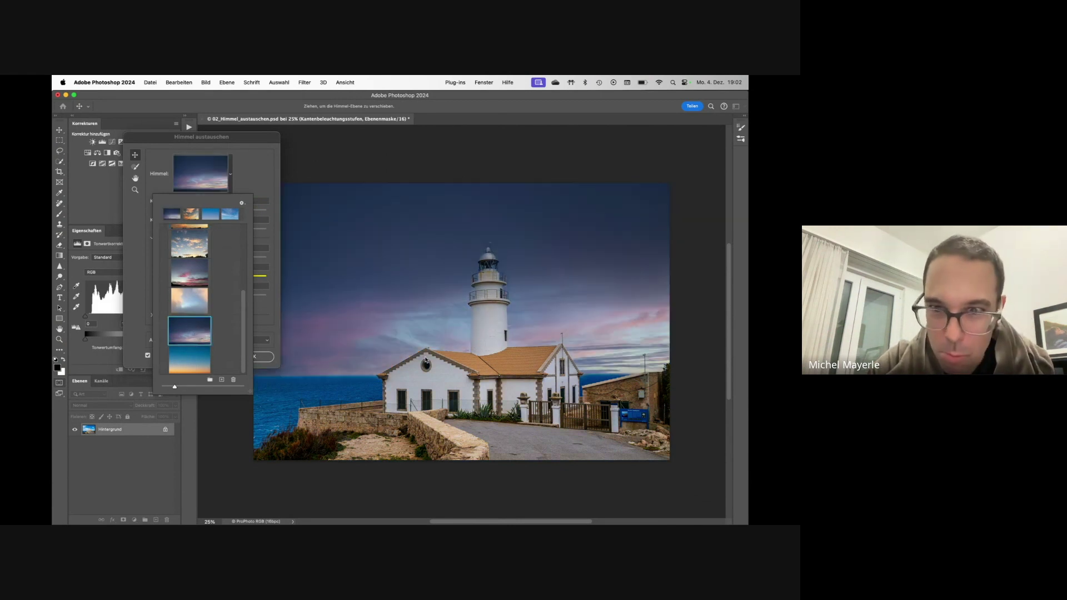
{"action": "left_click", "coordinate": [260, 178]}
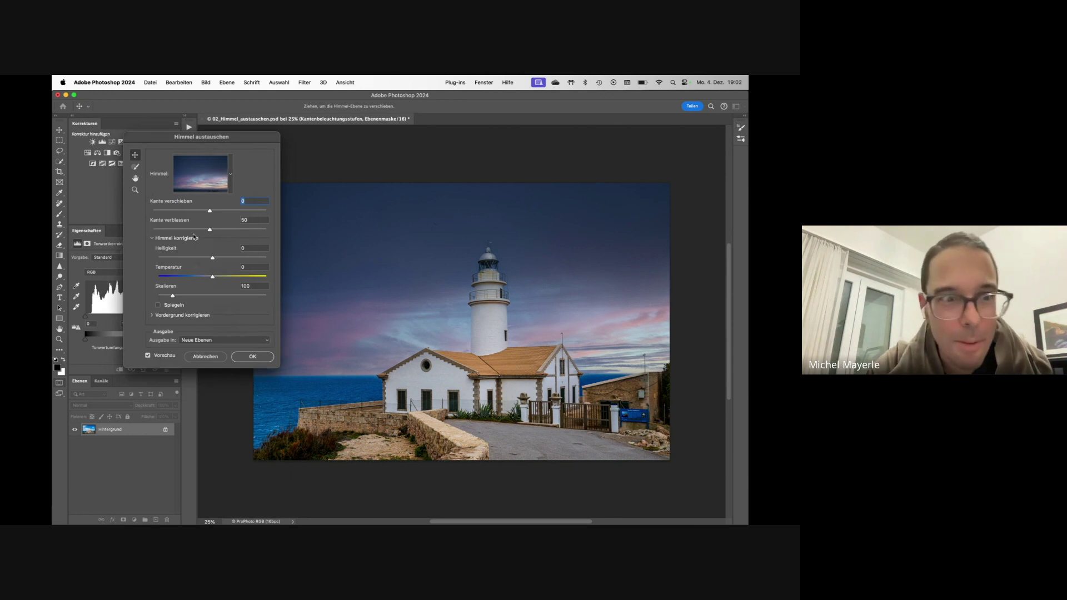
Set the sky's Helligkeit to 5 and Temperatur to -5, and raise the Vordergrundbeleuchtung to 82
{"action": "mouse_move", "coordinate": [214, 257]}
{"action": "left_mouse_down"}
{"action": "mouse_move", "coordinate": [237, 278]}
{"action": "mouse_move", "coordinate": [210, 277]}
{"action": "left_mouse_up"}
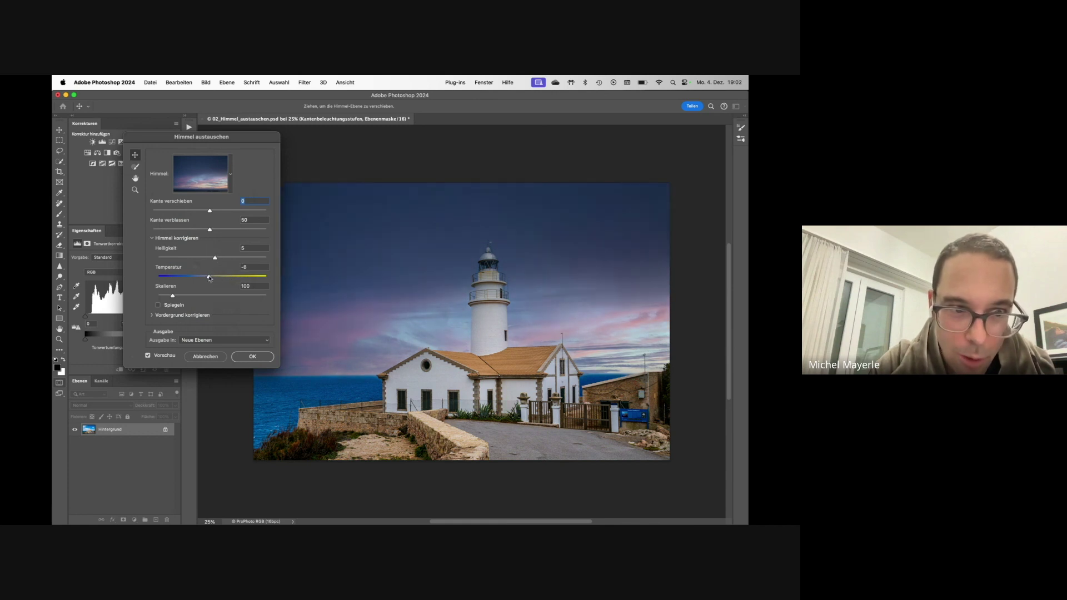
{"action": "left_click", "coordinate": [159, 317]}
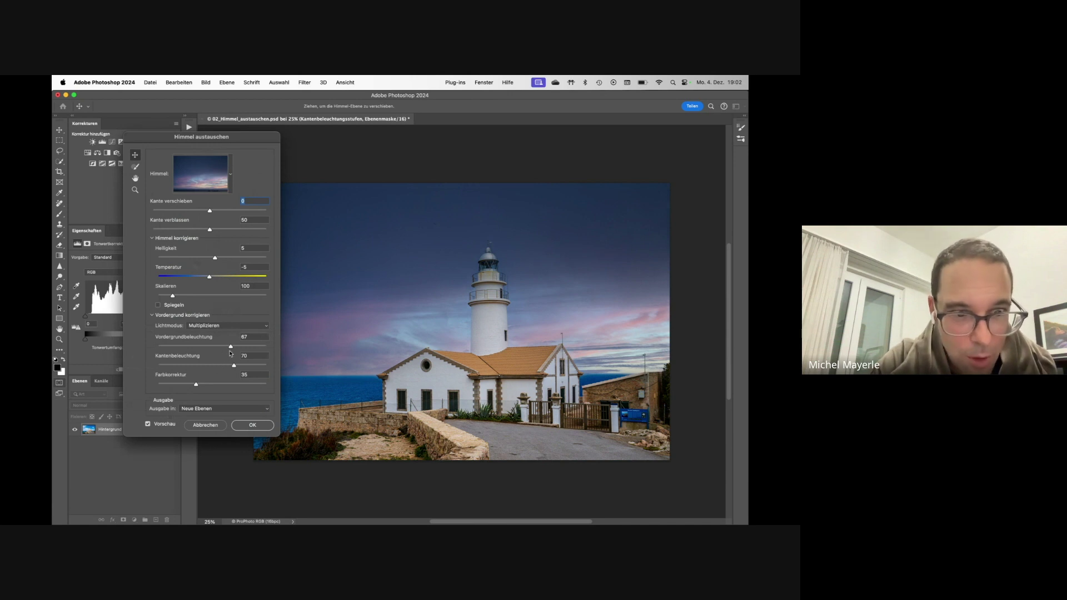
{"action": "mouse_move", "coordinate": [232, 347]}
{"action": "left_mouse_down"}
{"action": "mouse_move", "coordinate": [184, 348]}
{"action": "mouse_move", "coordinate": [248, 347]}
{"action": "left_mouse_up"}
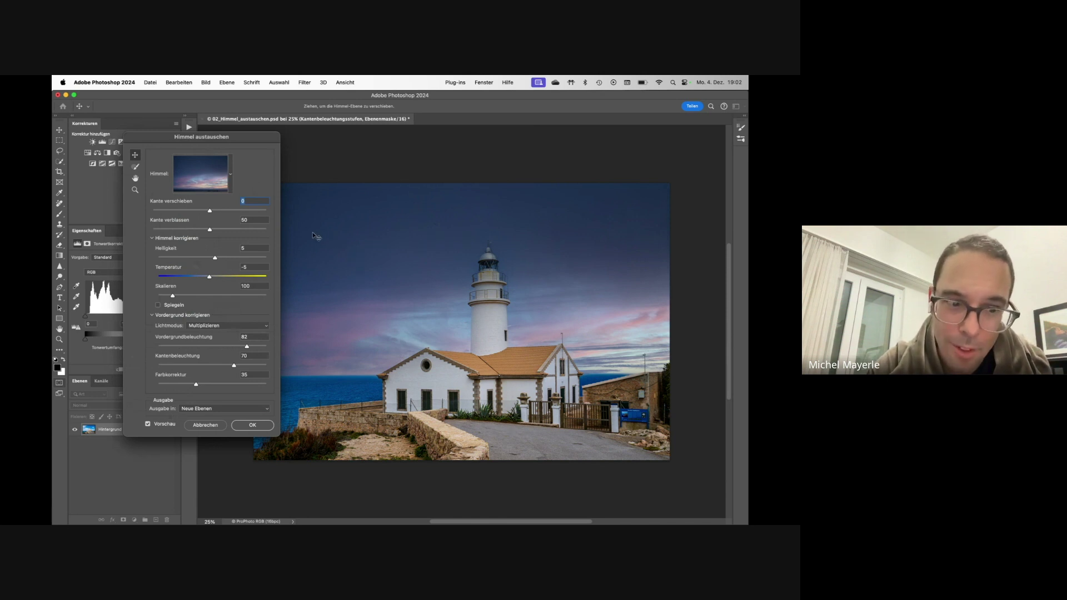
Compare the replaced sky with the original lighthouse photo by toggling the preview
{"action": "left_click", "coordinate": [148, 425]}
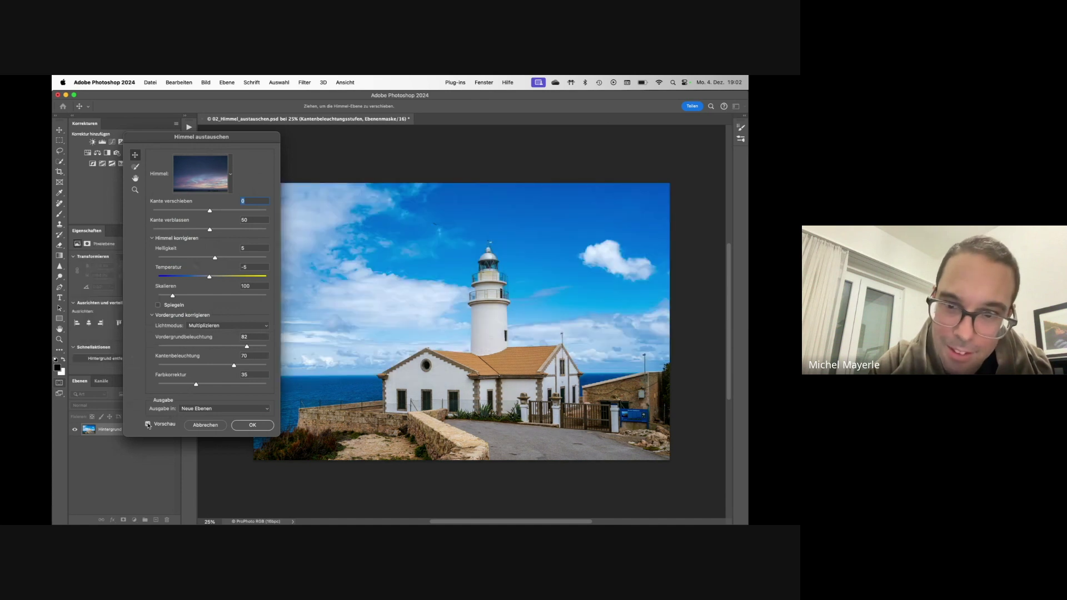
{"action": "left_click", "coordinate": [148, 424]}
{"action": "left_click", "coordinate": [147, 424]}
{"action": "left_click", "coordinate": [148, 424]}
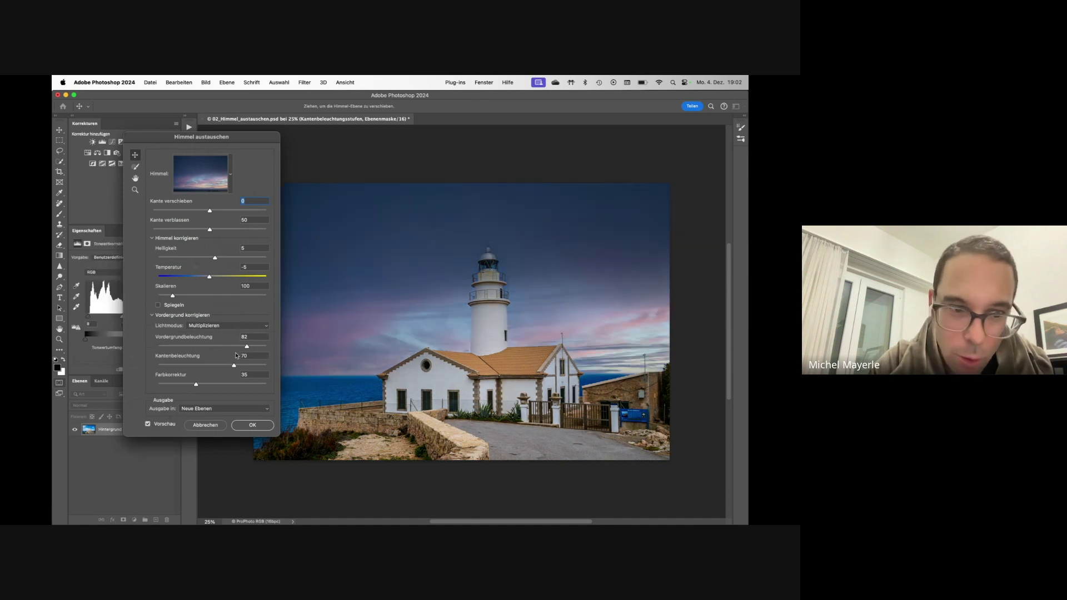
Lower the Vordergrundbeleuchtung to 61 and apply the sky replacement with output to Neue Ebenen
{"action": "left_click_drag", "start_coordinate": [247, 346], "coordinate": [224, 347]}
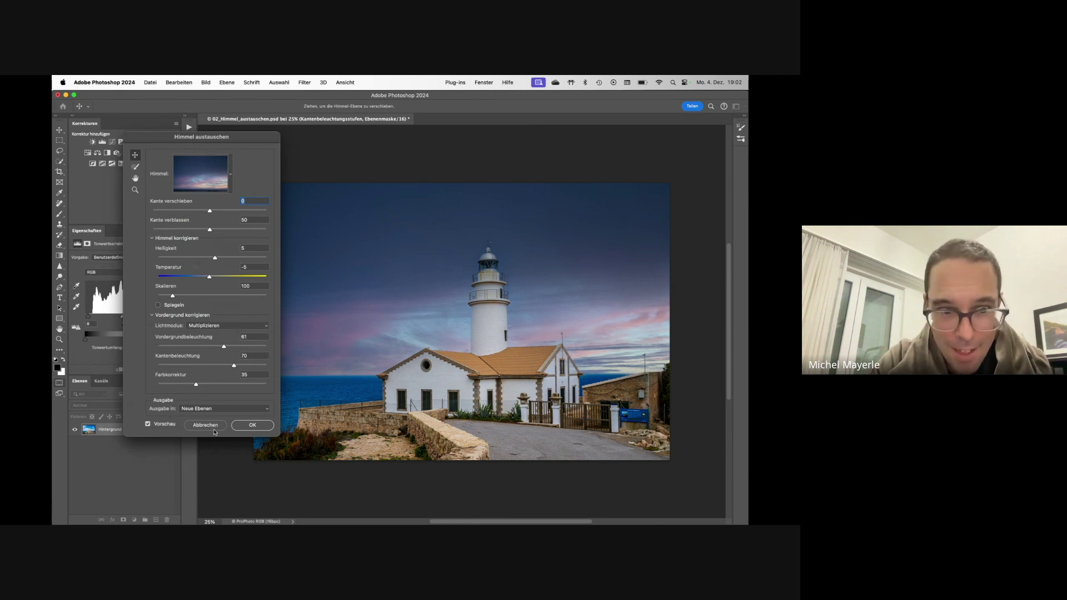
{"action": "left_click", "coordinate": [216, 409]}
{"action": "left_click", "coordinate": [215, 407]}
{"action": "left_click", "coordinate": [252, 425]}
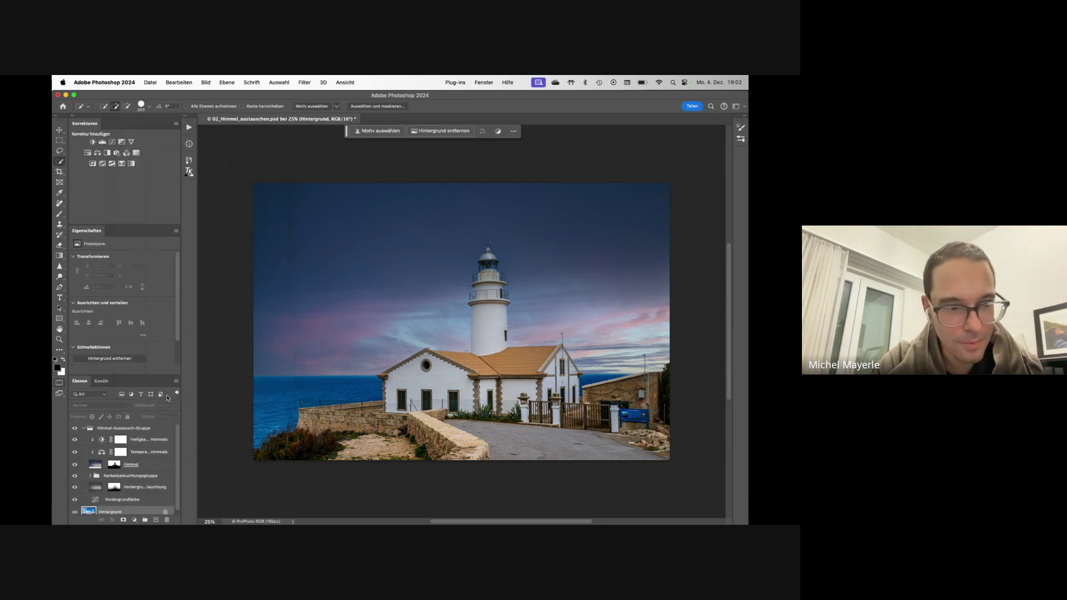
Display the Himmel layer's mask on the canvas and examine its edges and grey areas around the lighthouse top
{"action": "left_click_drag", "start_coordinate": [139, 335], "coordinate": [139, 326]}
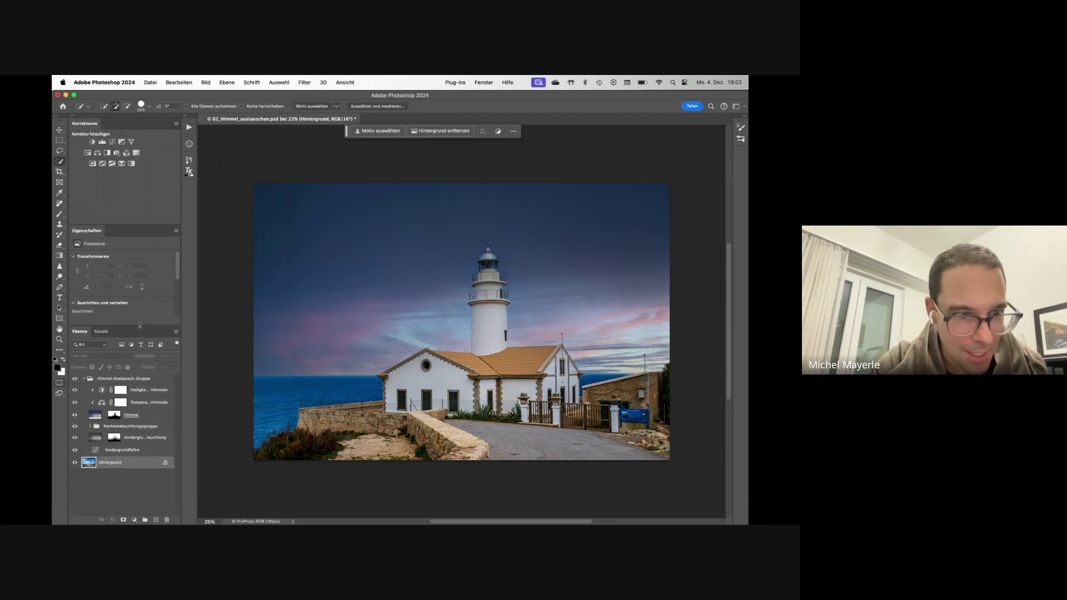
{"action": "left_click", "coordinate": [116, 416], "text": "alt"}
{"action": "left_click_drag", "start_coordinate": [503, 280], "coordinate": [553, 281]}
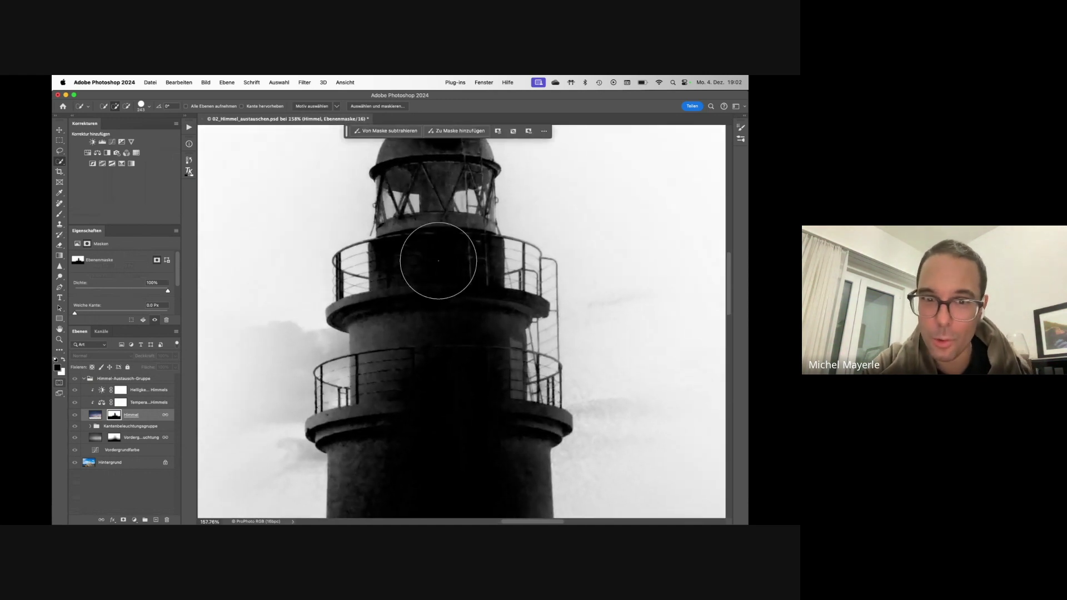
{"action": "key", "text": "i"}
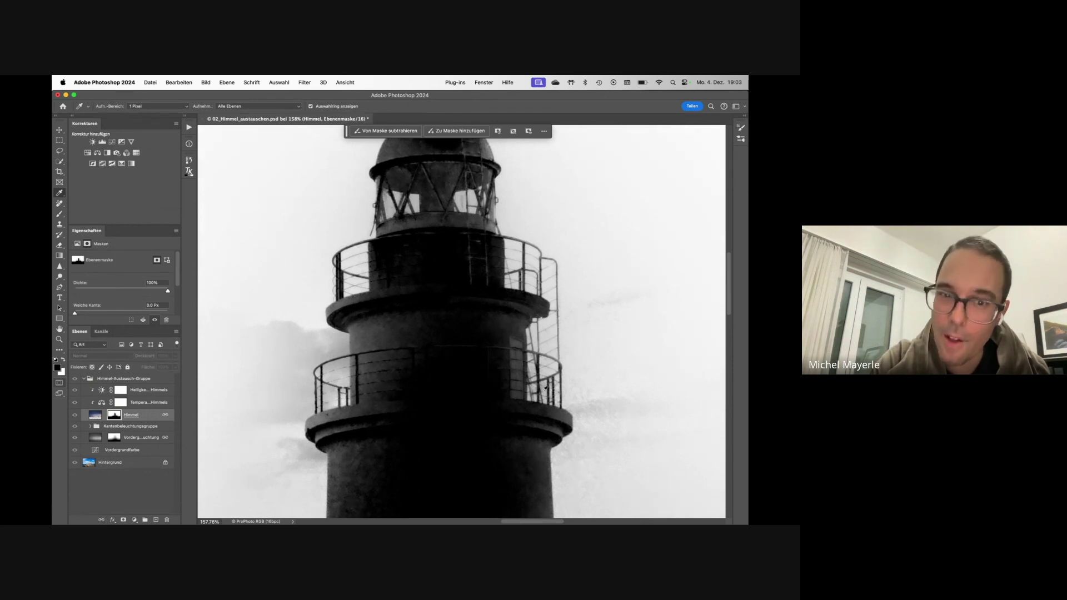
{"action": "scroll", "coordinate": [451, 297], "scroll_direction": "up", "scroll_amount": 5}
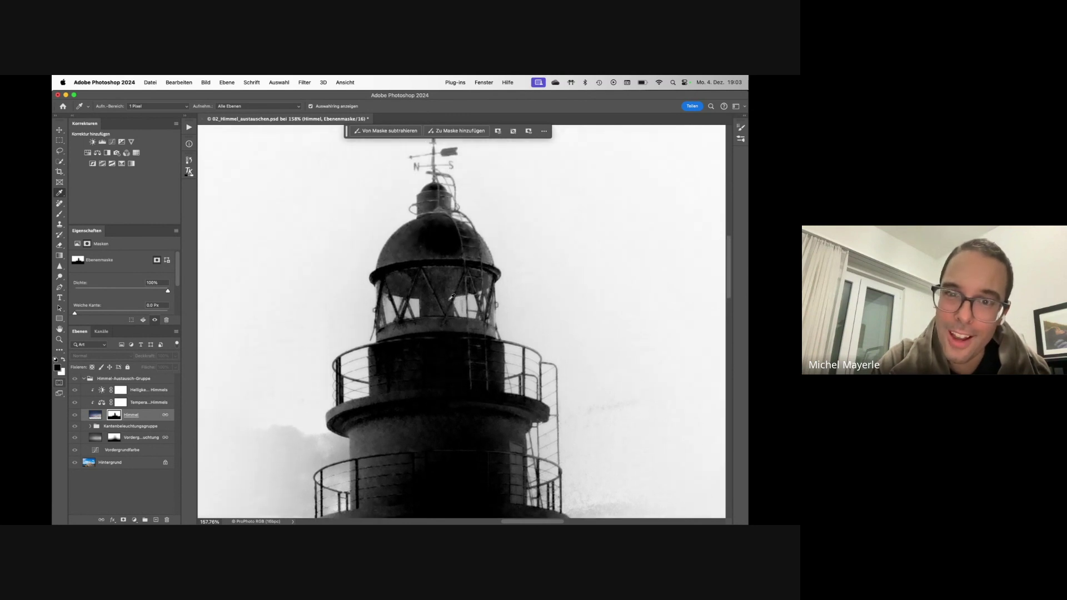
{"action": "scroll", "coordinate": [389, 334], "scroll_direction": "down", "scroll_amount": 5}
{"action": "scroll", "coordinate": [389, 334], "scroll_direction": "left", "scroll_amount": 4}
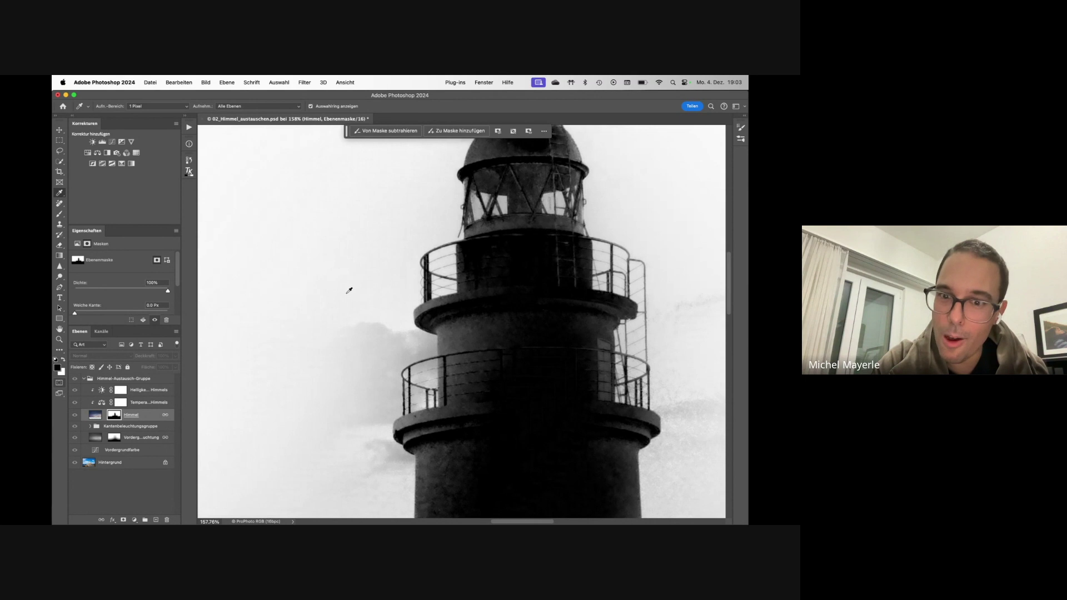
{"action": "scroll", "coordinate": [344, 291], "scroll_direction": "right", "scroll_amount": 3}
{"action": "key", "text": "super+1"}
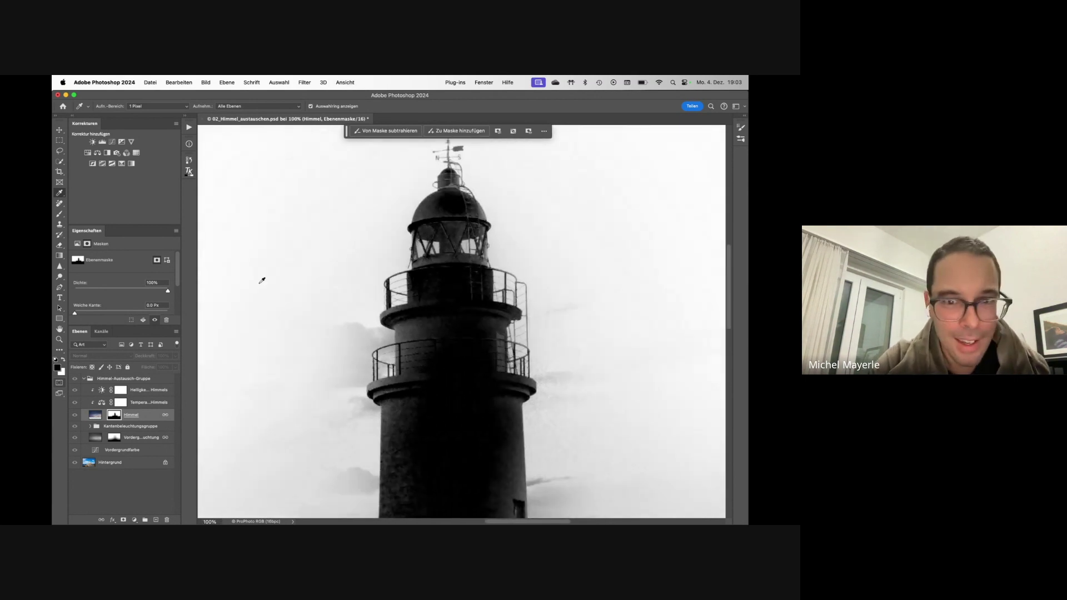
Try a brush stroke on the sky mask beside the lighthouse railings, undo it, and set the brush mode to Weiches Licht
{"action": "key", "text": "b"}
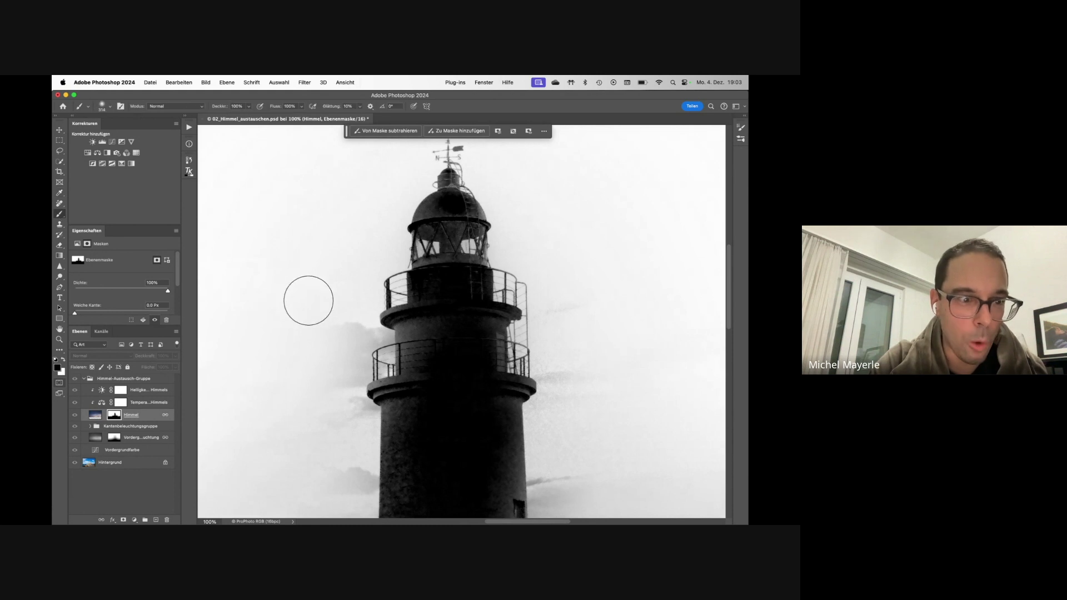
{"action": "mouse_move", "coordinate": [395, 321]}
{"action": "left_mouse_down"}
{"action": "mouse_move", "coordinate": [409, 351]}
{"action": "mouse_move", "coordinate": [400, 332]}
{"action": "mouse_move", "coordinate": [392, 348]}
{"action": "mouse_move", "coordinate": [385, 316]}
{"action": "mouse_move", "coordinate": [369, 338]}
{"action": "mouse_move", "coordinate": [389, 290]}
{"action": "mouse_move", "coordinate": [386, 264]}
{"action": "mouse_move", "coordinate": [409, 275]}
{"action": "left_mouse_up"}
{"action": "key", "text": "super+z"}
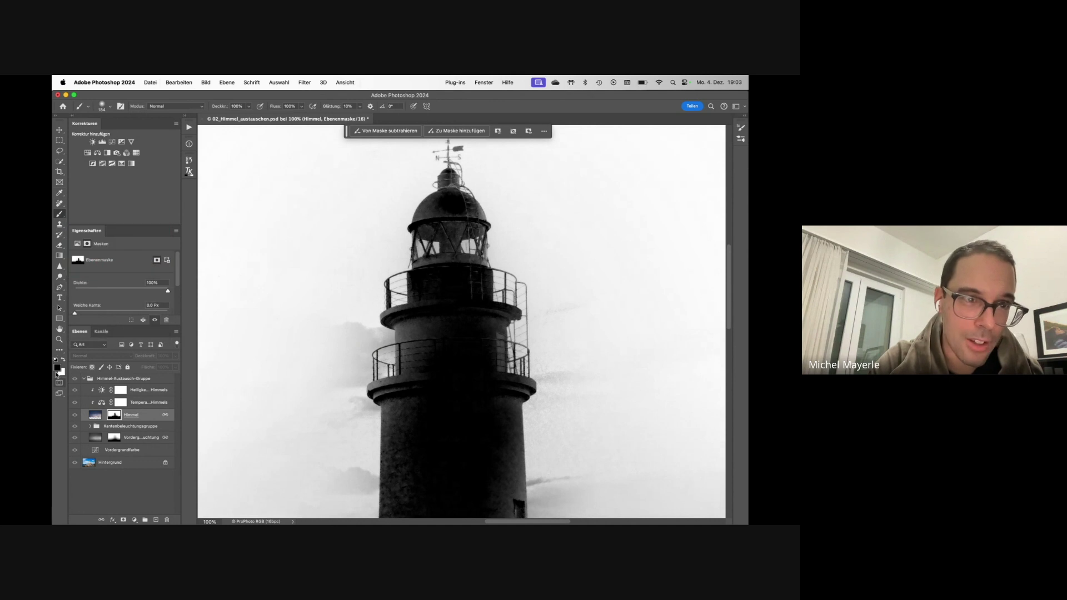
{"action": "left_click", "coordinate": [167, 106]}
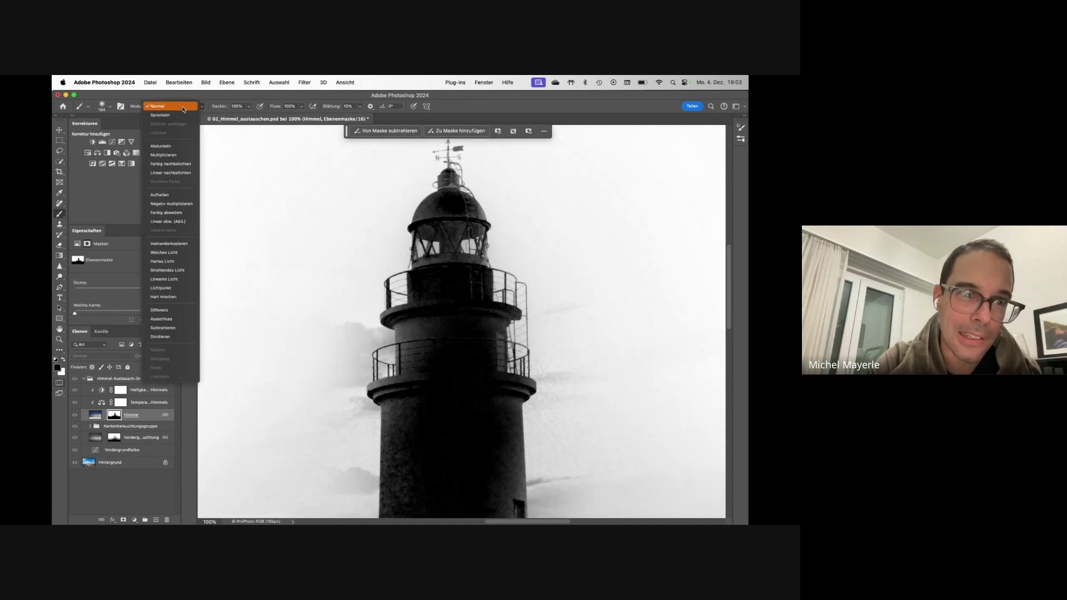
{"action": "left_click", "coordinate": [180, 253]}
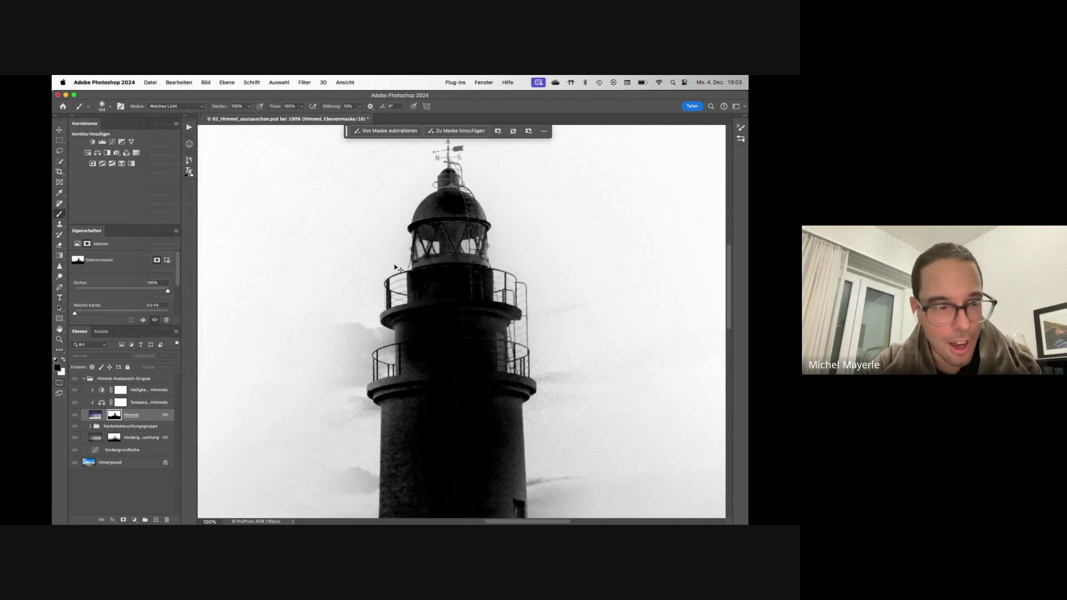
Activate the Dodge tool for the sky mask, set its range to Tiefen and enlarge its brush
{"action": "left_click", "coordinate": [61, 274]}
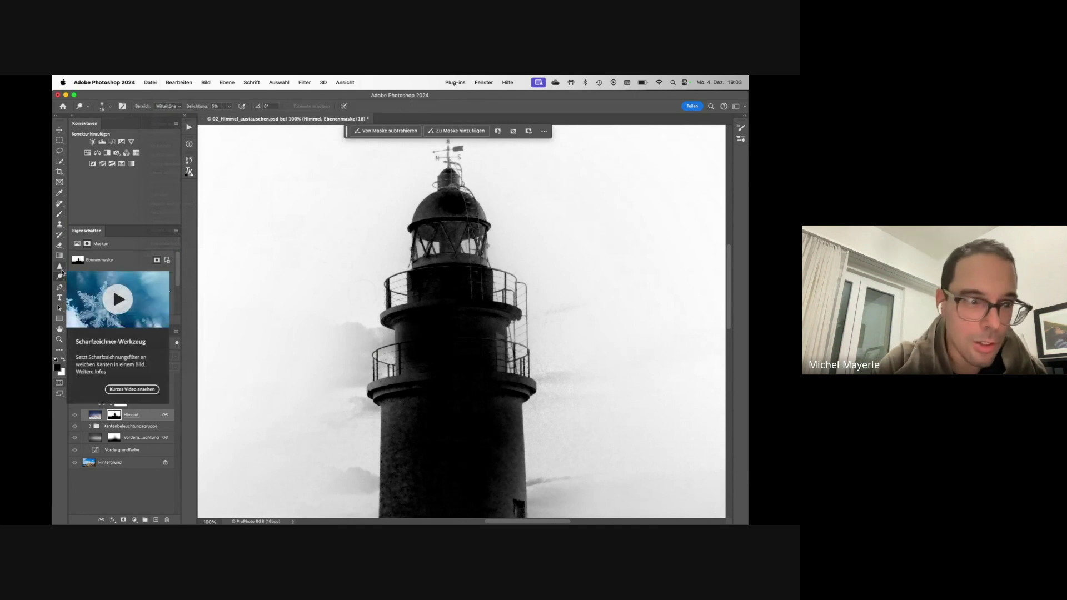
{"action": "left_click", "coordinate": [61, 275]}
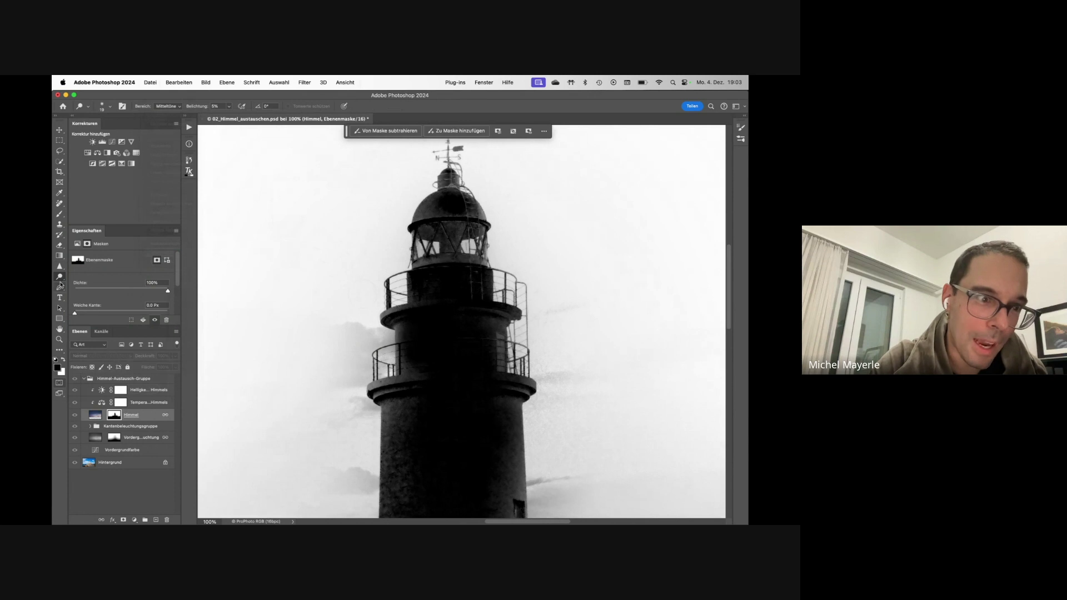
{"action": "left_click", "coordinate": [84, 276]}
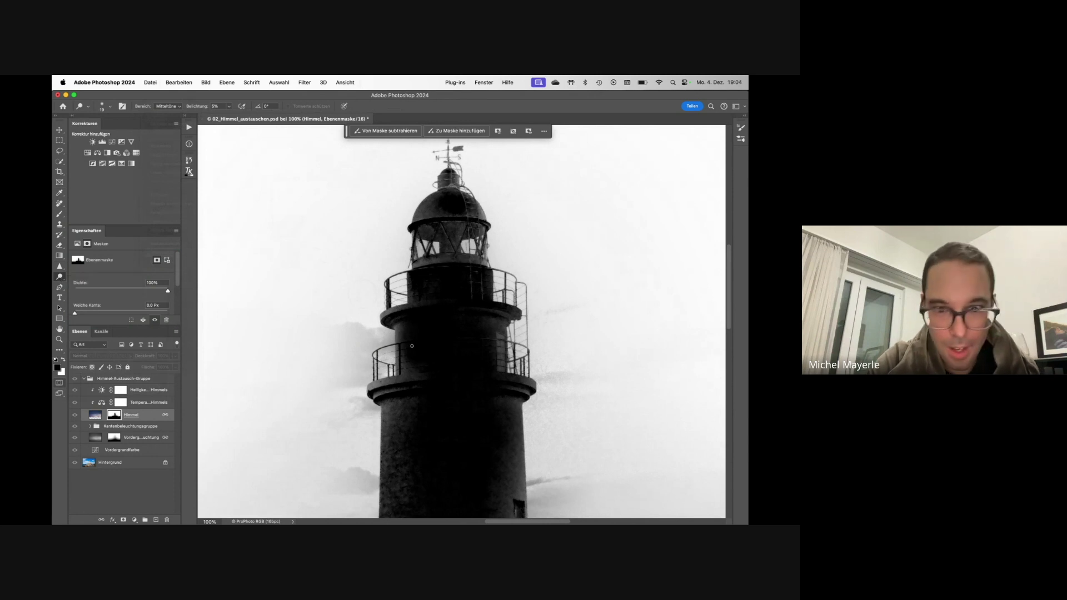
{"action": "left_click_drag", "start_coordinate": [432, 334], "coordinate": [445, 334]}
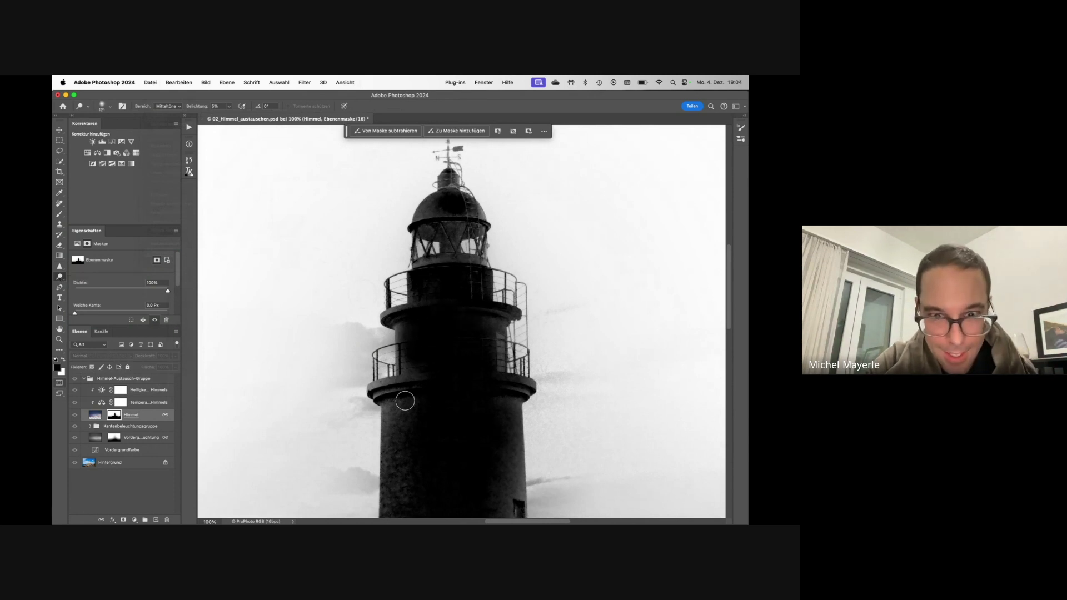
{"action": "left_click", "coordinate": [167, 106]}
{"action": "left_click", "coordinate": [163, 97]}
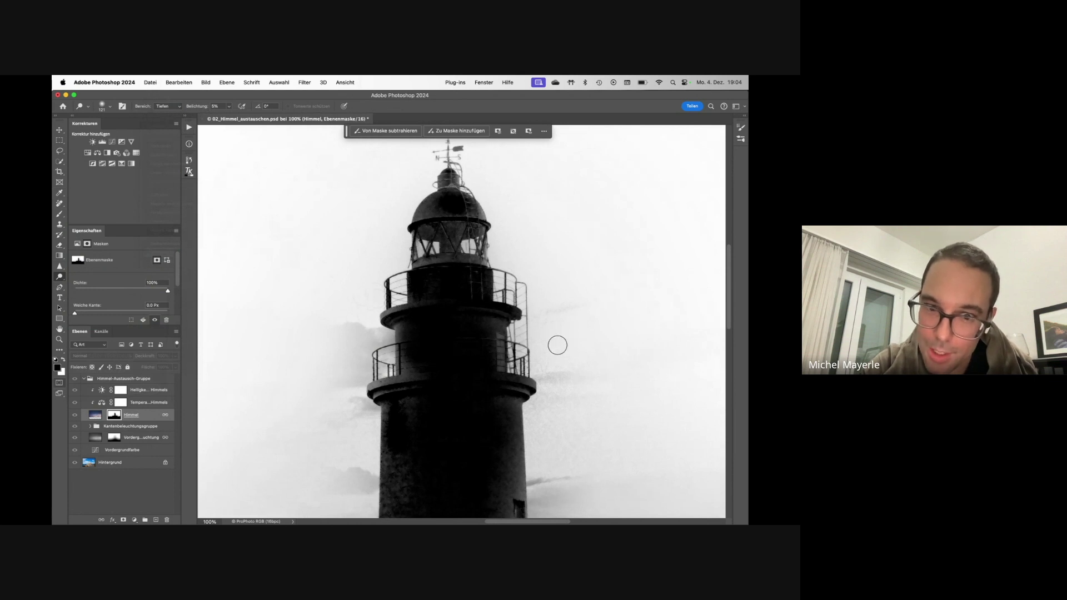
{"action": "left_click_drag", "start_coordinate": [341, 334], "coordinate": [378, 333], "text": "ctrl+alt"}
Dodge the cloud beside the lighthouse railing on the sky mask with the range set to Lichter, and switch the range to Mitteltöne
{"action": "left_click", "coordinate": [167, 106]}
{"action": "left_click", "coordinate": [167, 124]}
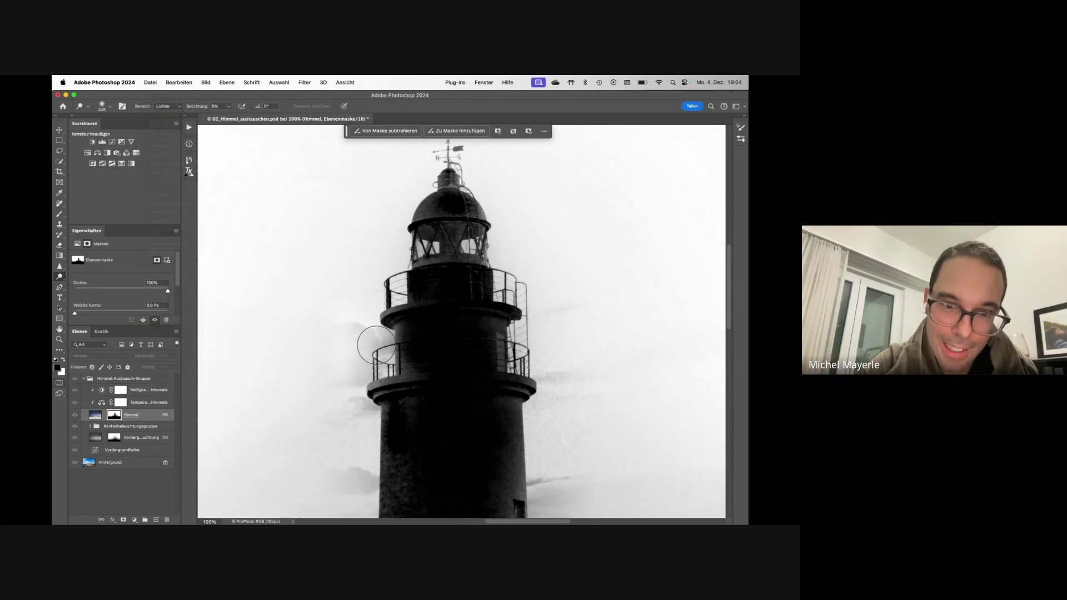
{"action": "left_click", "coordinate": [170, 106]}
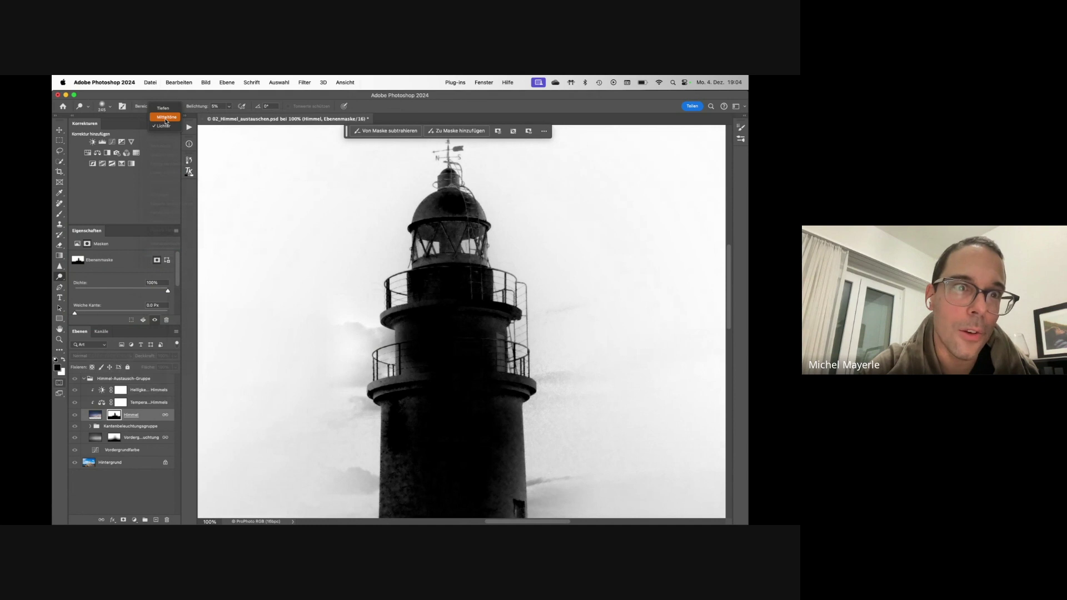
{"action": "left_click", "coordinate": [166, 117]}
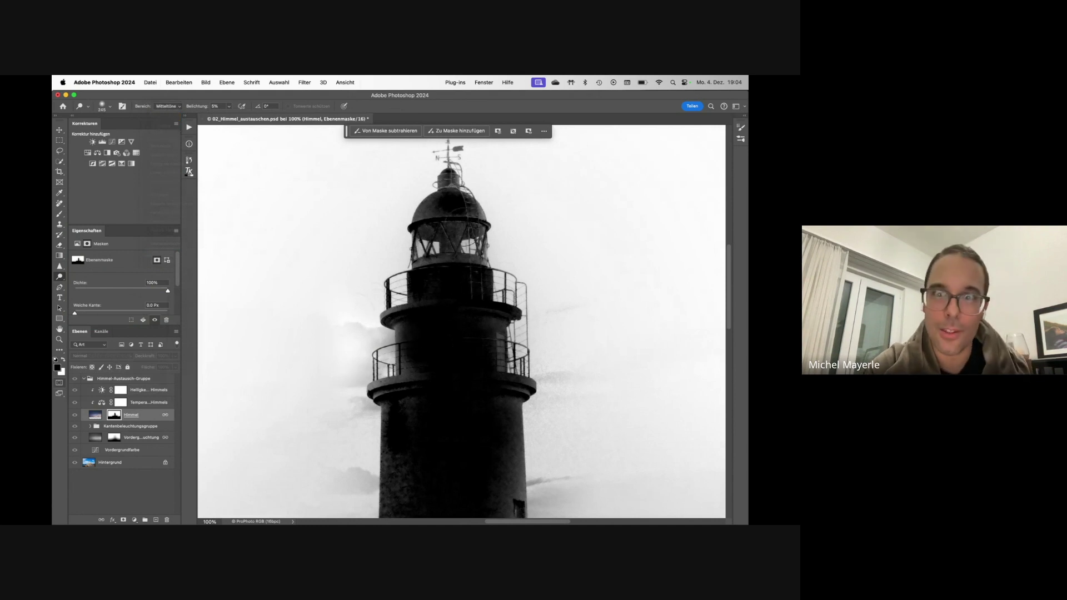
{"action": "key", "text": "super+0"}
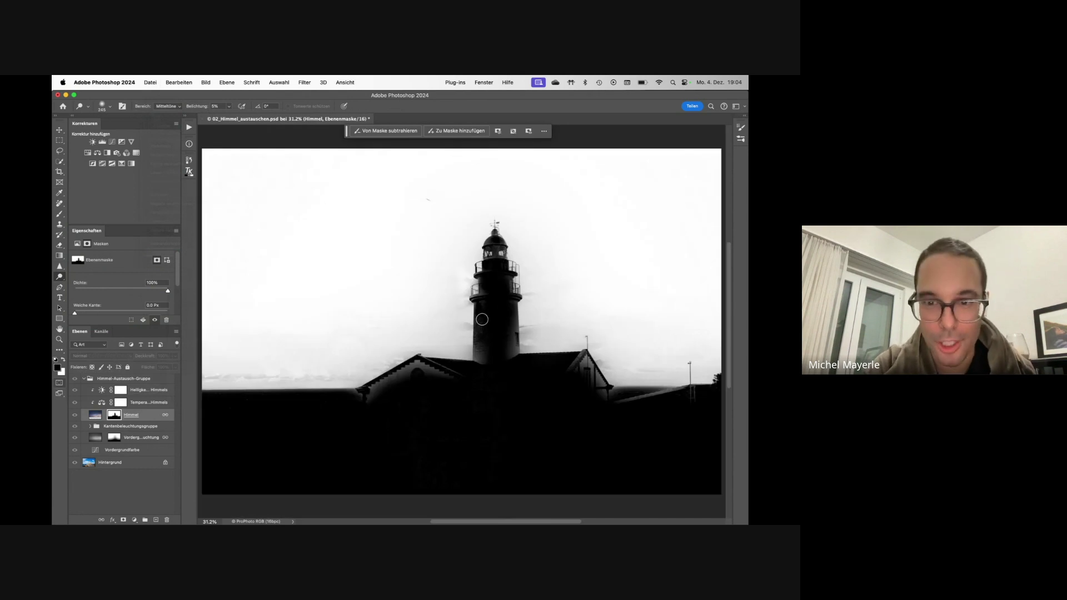
Delete the Himmel-Austausch-Gruppe layer group and close the lighthouse document without saving
{"action": "left_click", "coordinate": [105, 380]}
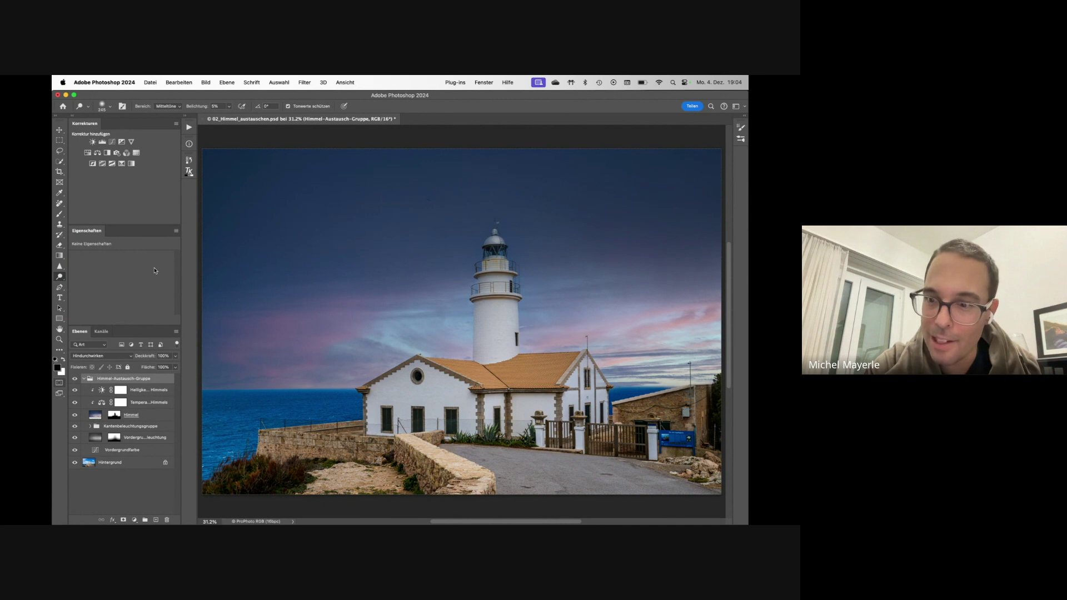
{"action": "key", "text": "BackSpace"}
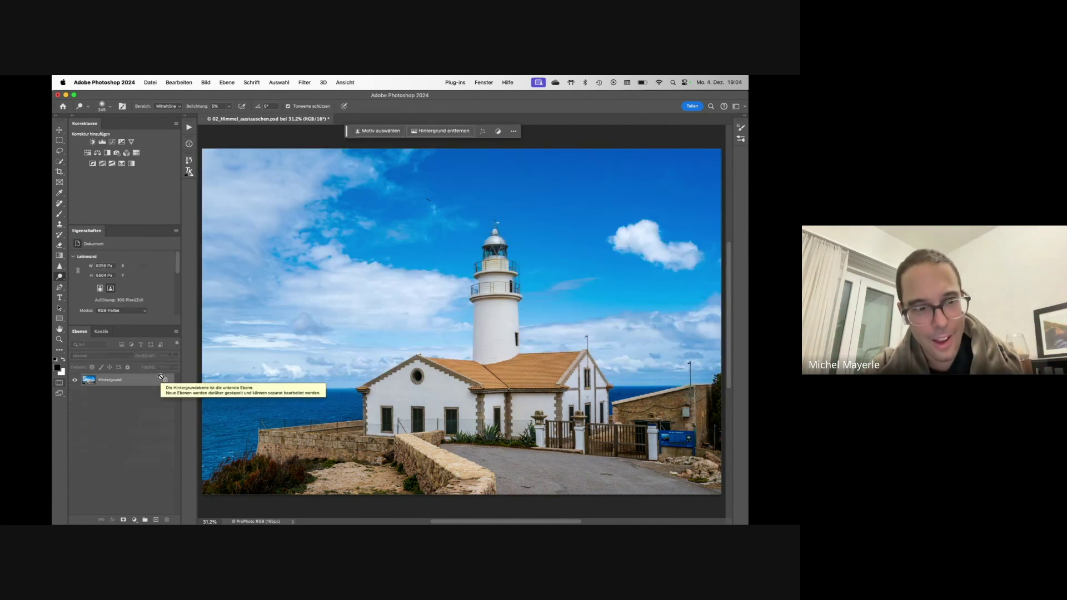
{"action": "key", "text": "super+w"}
{"action": "left_click", "coordinate": [448, 268]}
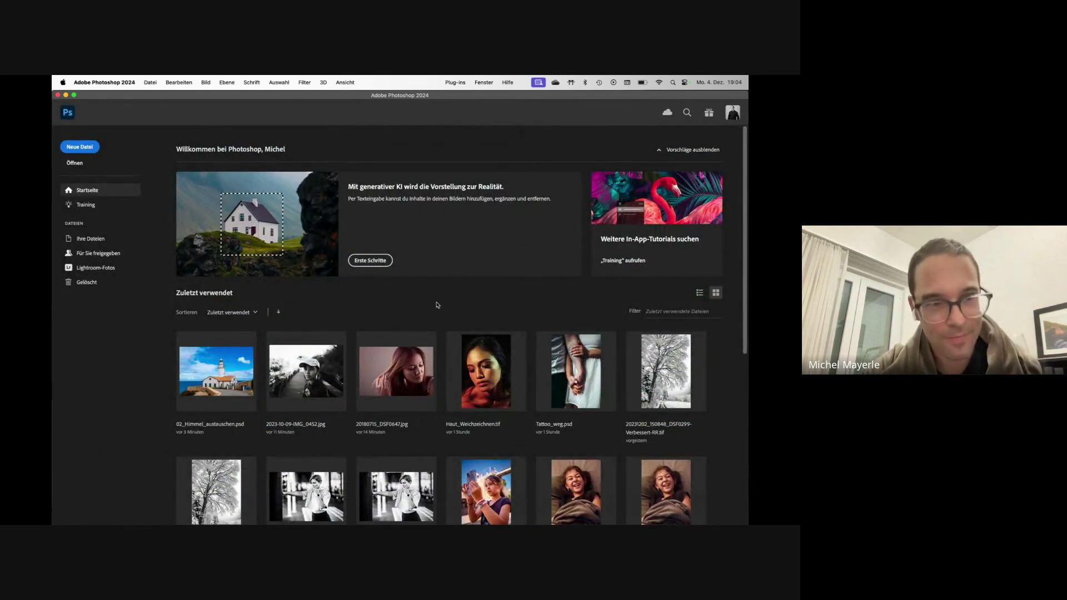
Switch to the KI folder in Finder and collapse the 01_Auswahl_u_Maske and 02_Himmel_austauschen folders
{"action": "left_click", "coordinate": [66, 95]}
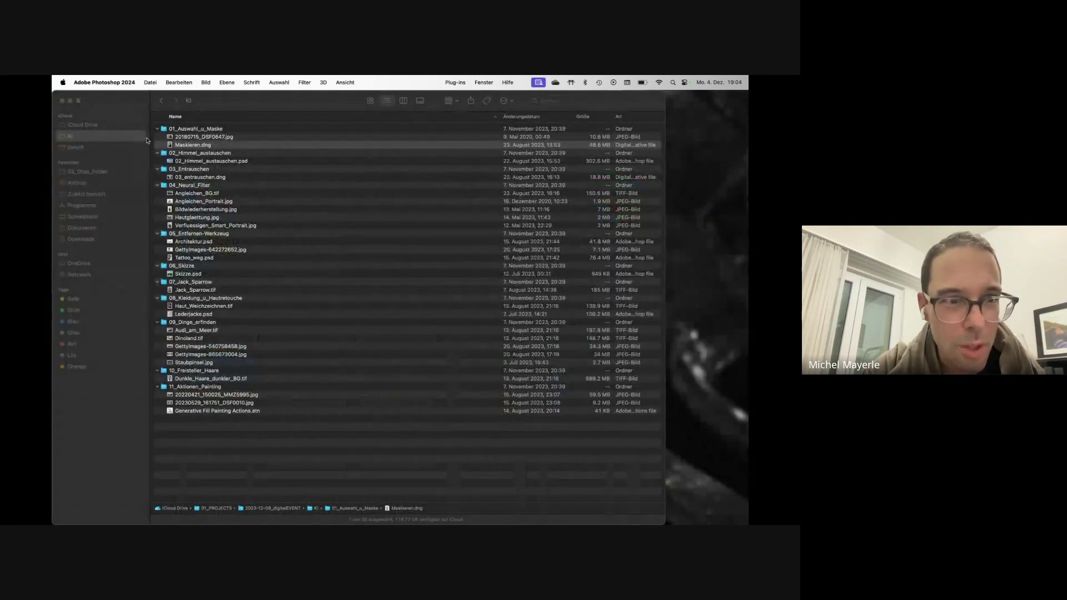
{"action": "left_click", "coordinate": [160, 154]}
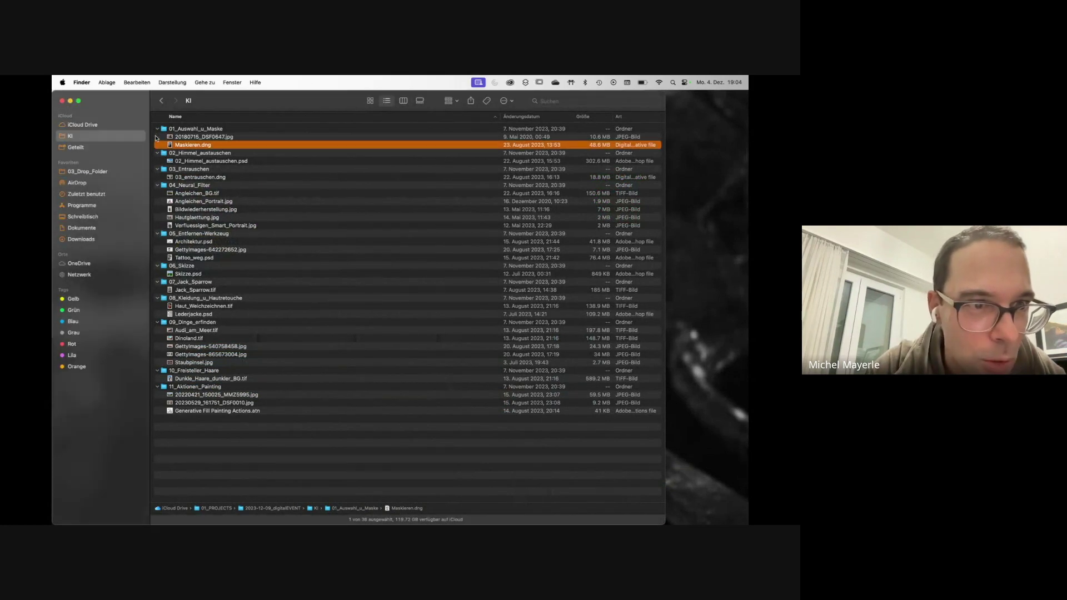
{"action": "left_click", "coordinate": [158, 128]}
{"action": "left_click", "coordinate": [157, 137]}
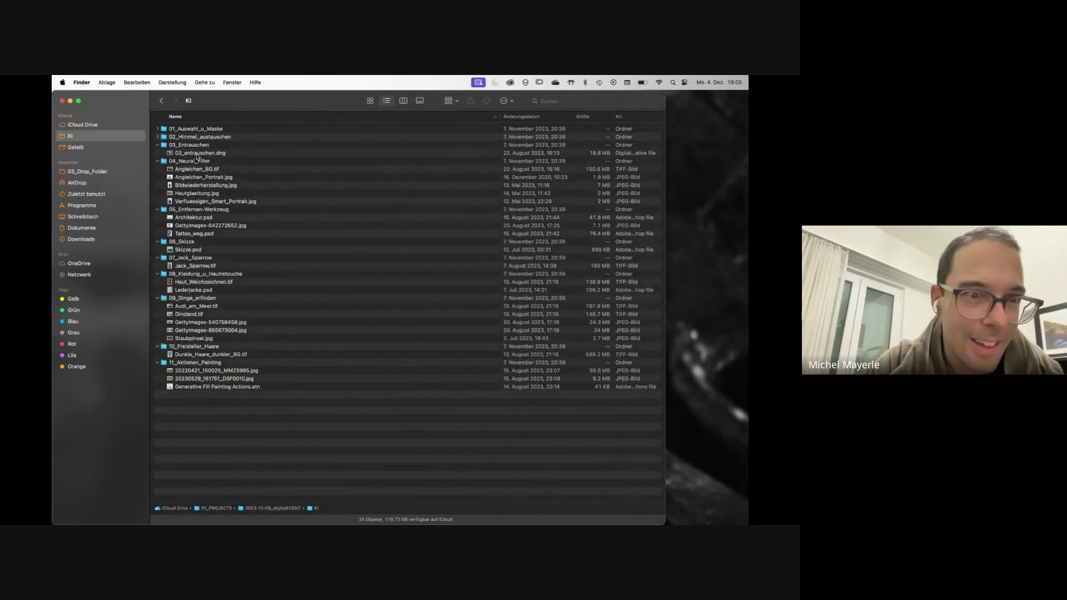
Open 03_entrauschen.dng from the 03_Entrauschen folder in Photoshop's Camera Raw
{"action": "left_click", "coordinate": [196, 154]}
{"action": "left_click_drag", "start_coordinate": [189, 155], "coordinate": [489, 518]}
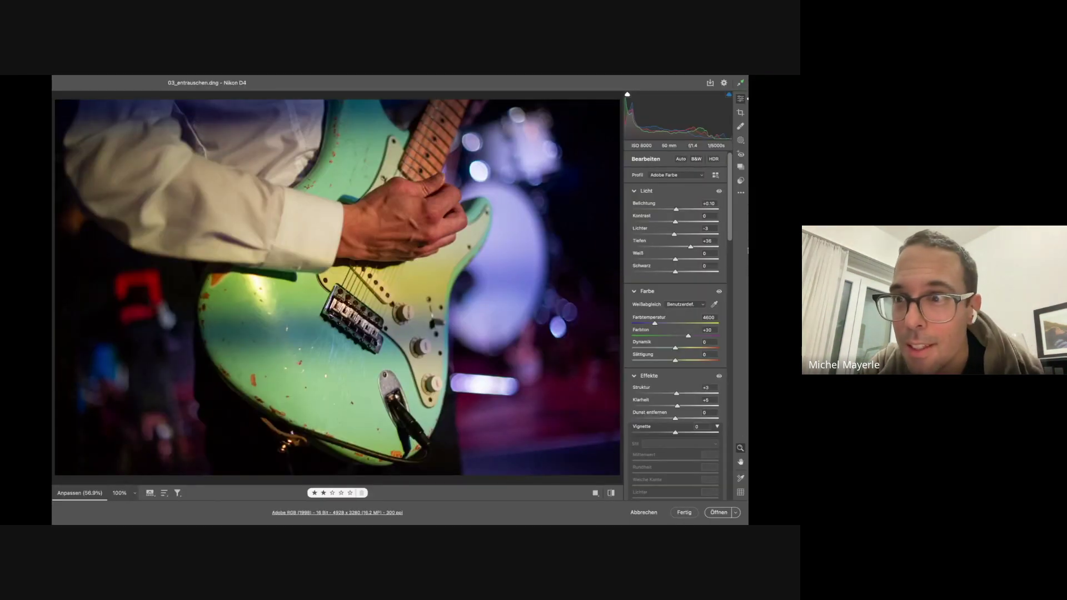
{"action": "key", "text": "Escape"}
{"action": "left_click_drag", "start_coordinate": [232, 155], "coordinate": [488, 521]}
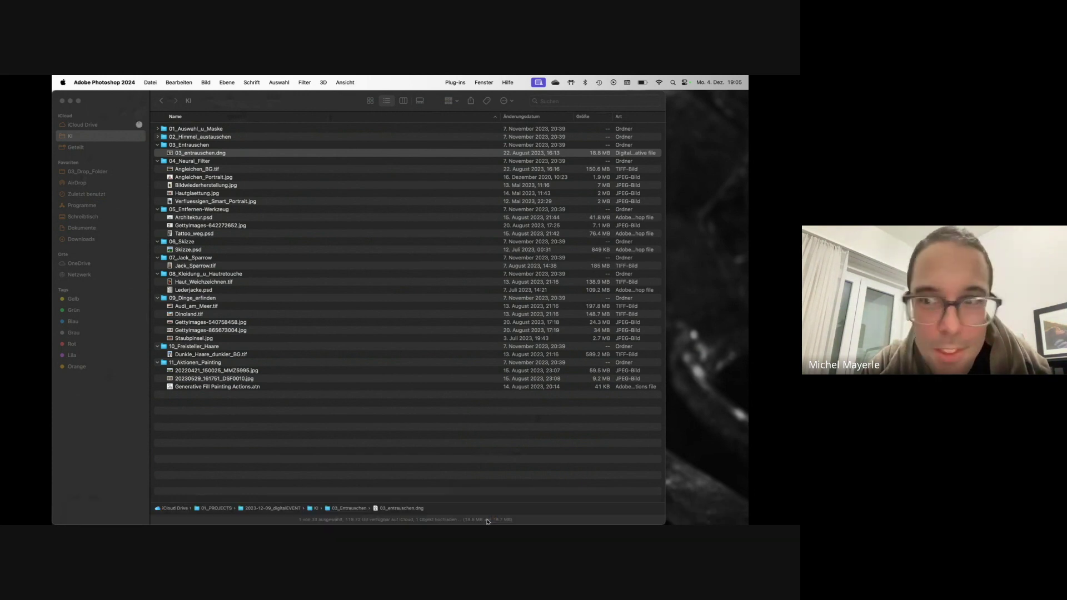
Start the AI Entrauschen enhancement for the guitar photo from the Detail noise reduction settings
{"action": "scroll", "coordinate": [671, 398], "scroll_direction": "down", "scroll_amount": 10}
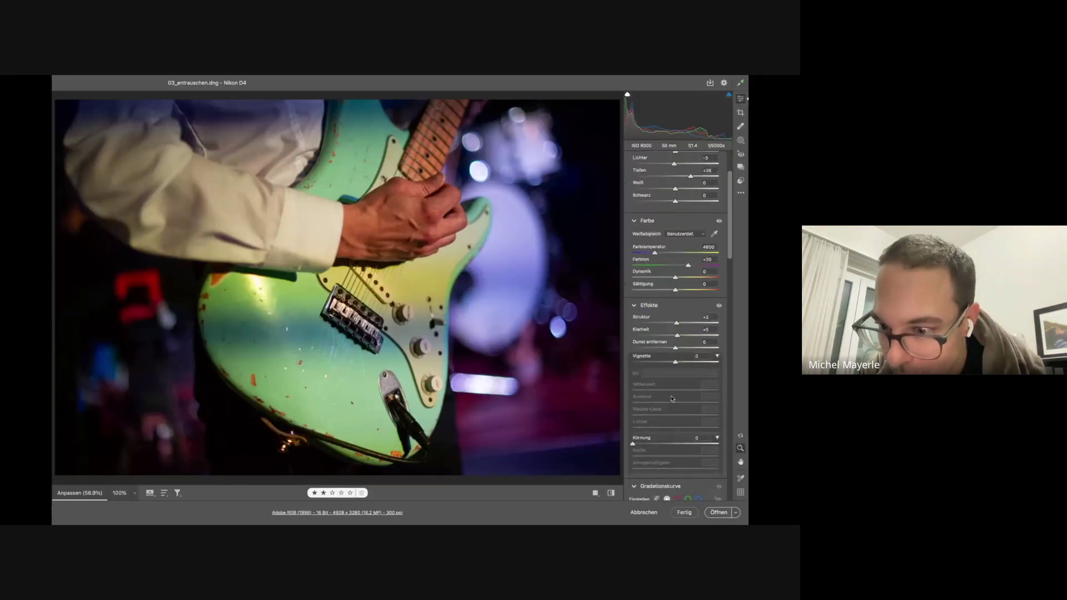
{"action": "scroll", "coordinate": [672, 398], "scroll_direction": "down", "scroll_amount": 5}
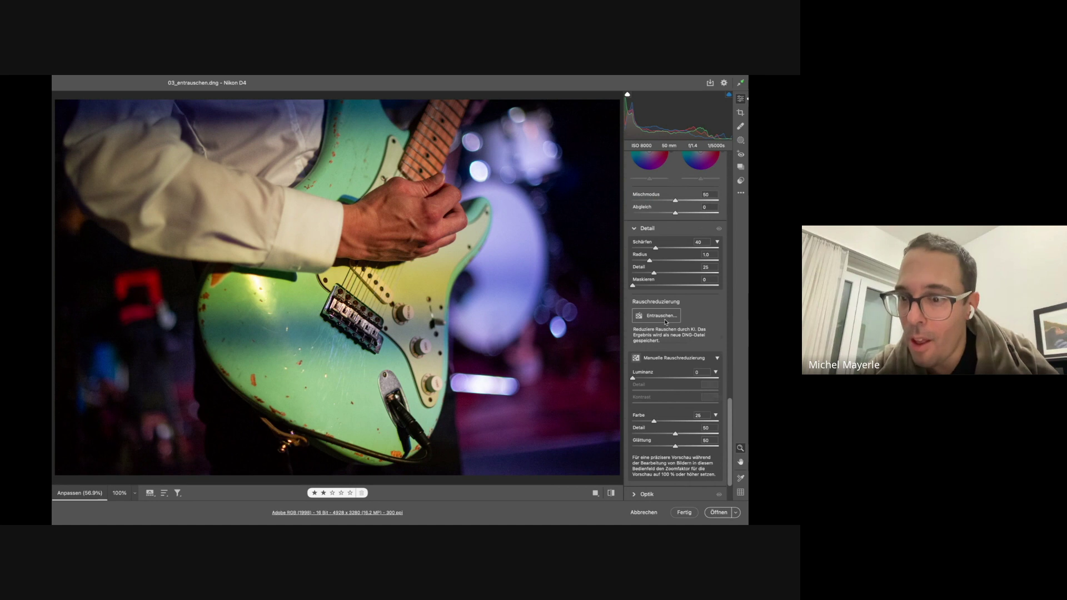
{"action": "left_click", "coordinate": [650, 317]}
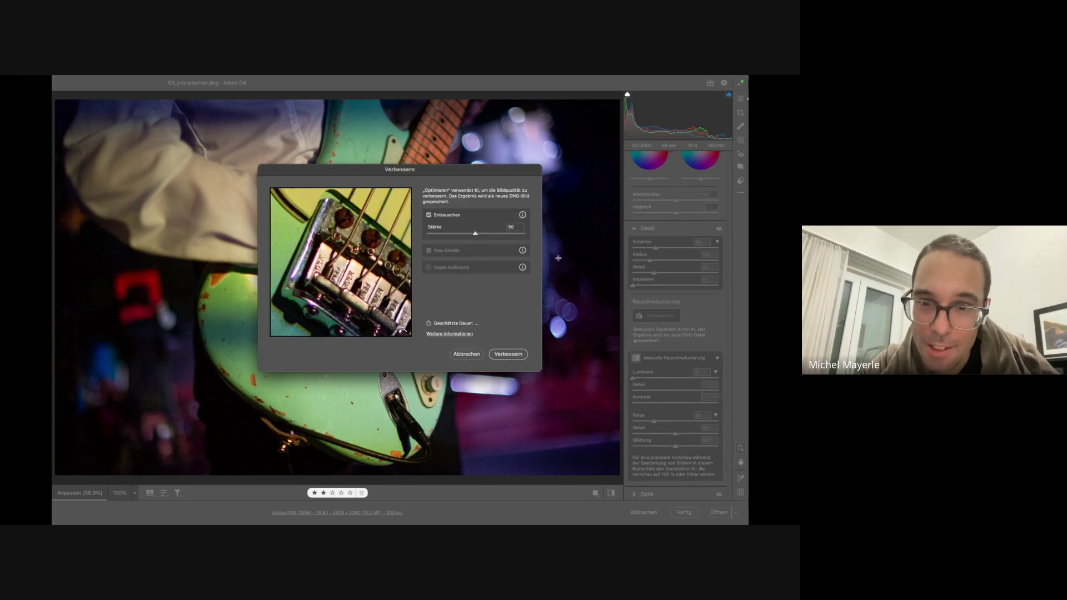
Compare the preview with and without denoising on the guitar's pickguard, bridge and the player's hand, and leave Camera Raw without enhancing
{"action": "left_click_drag", "start_coordinate": [367, 247], "coordinate": [348, 261]}
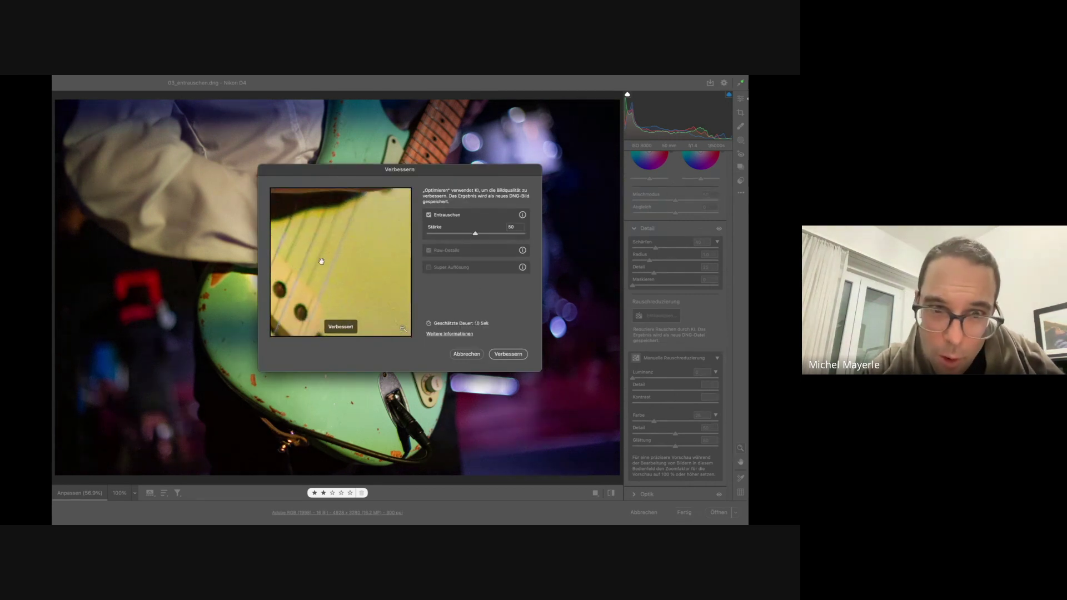
{"action": "left_click", "coordinate": [348, 264]}
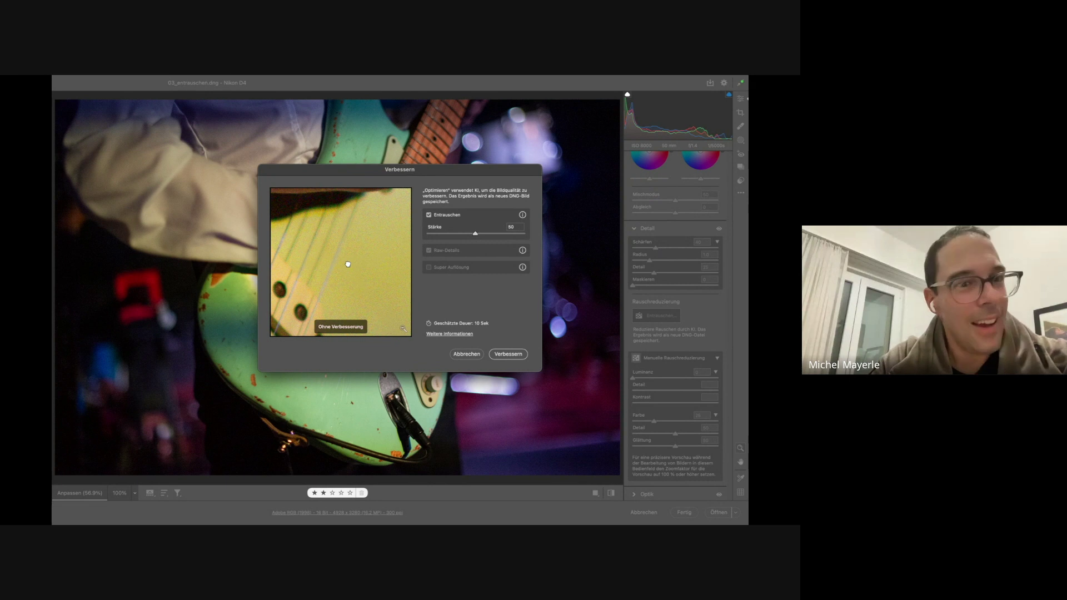
{"action": "left_click_drag", "start_coordinate": [348, 264], "coordinate": [385, 361]}
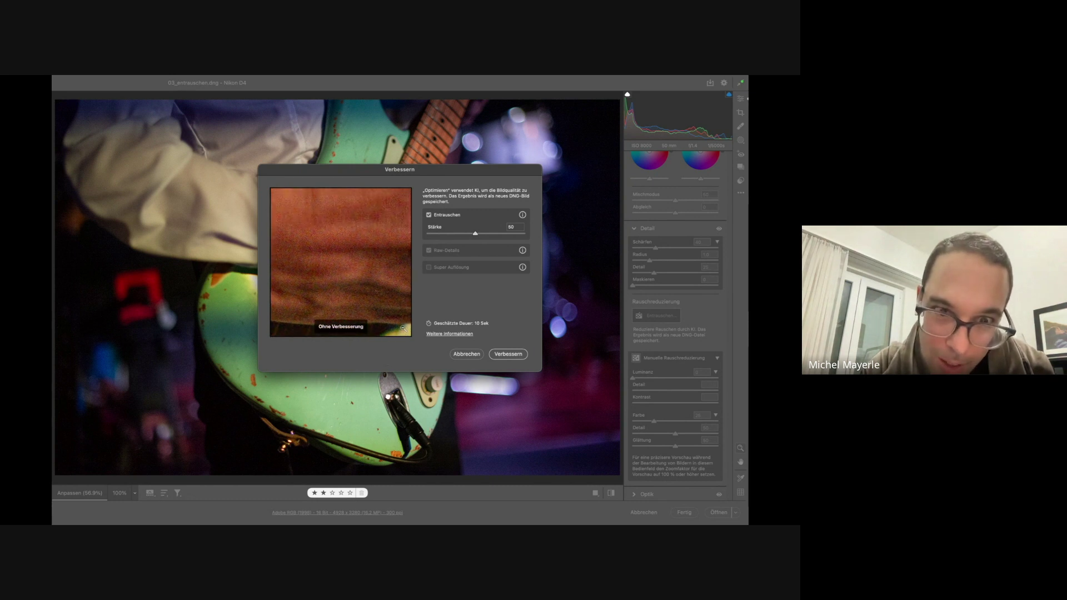
{"action": "left_click_drag", "start_coordinate": [382, 362], "coordinate": [380, 330]}
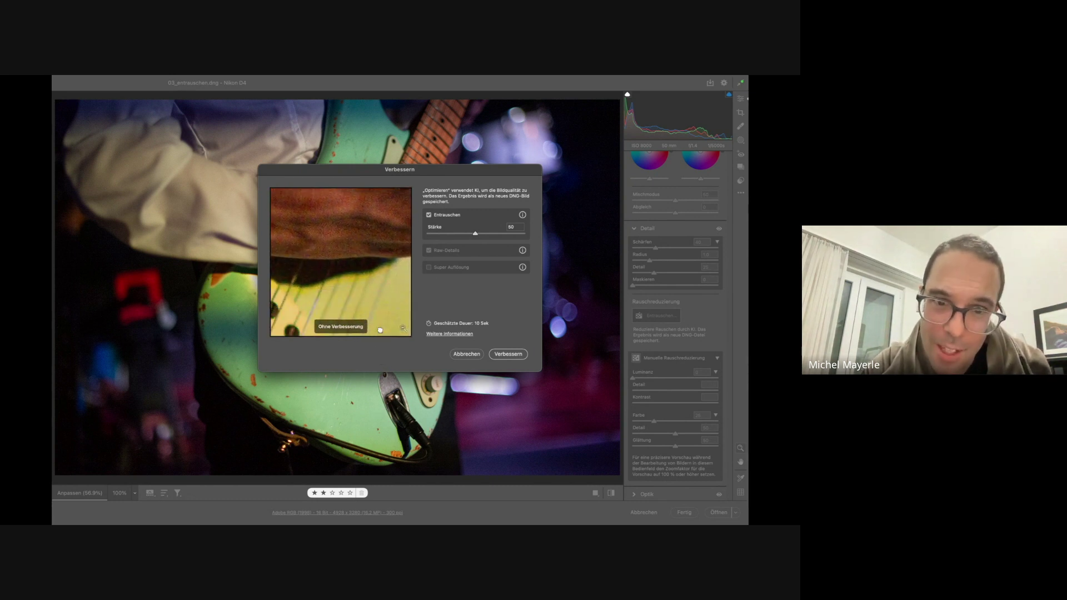
{"action": "left_click_drag", "start_coordinate": [318, 237], "coordinate": [313, 277]}
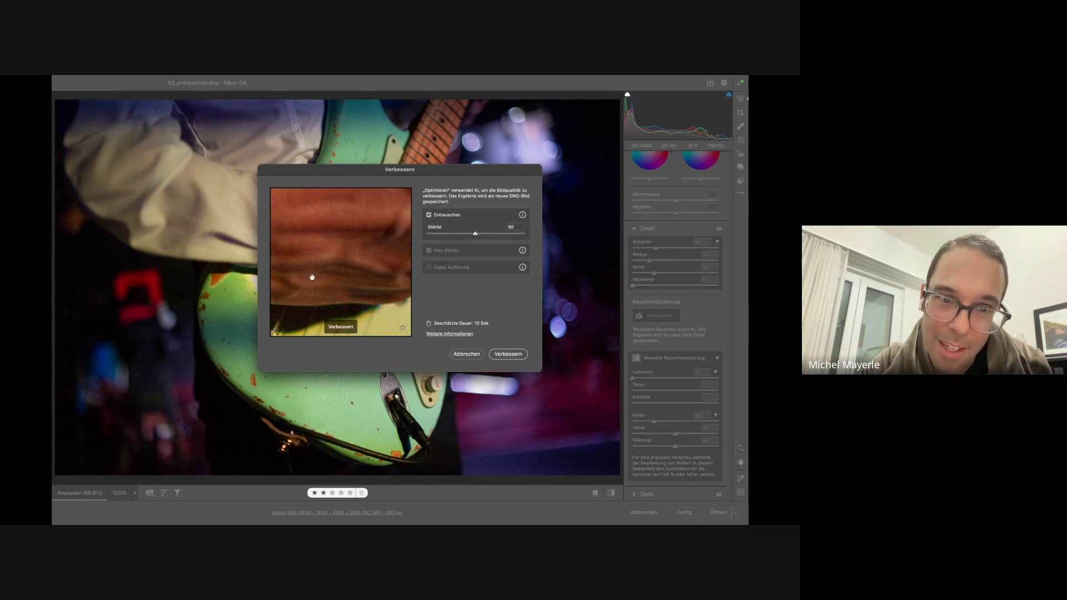
{"action": "left_click_drag", "start_coordinate": [377, 213], "coordinate": [330, 238]}
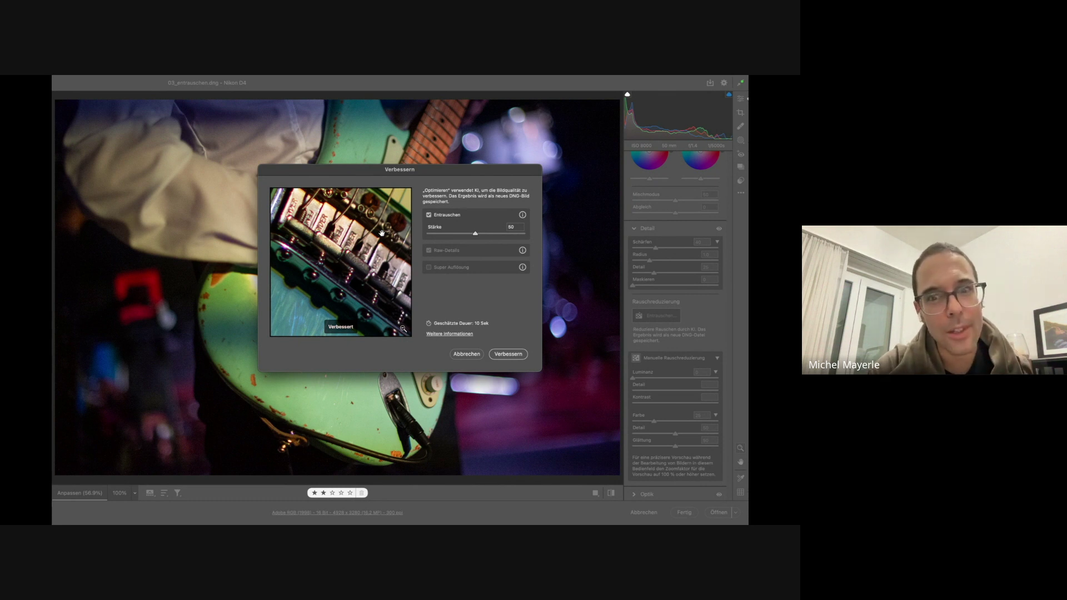
{"action": "left_click", "coordinate": [466, 354]}
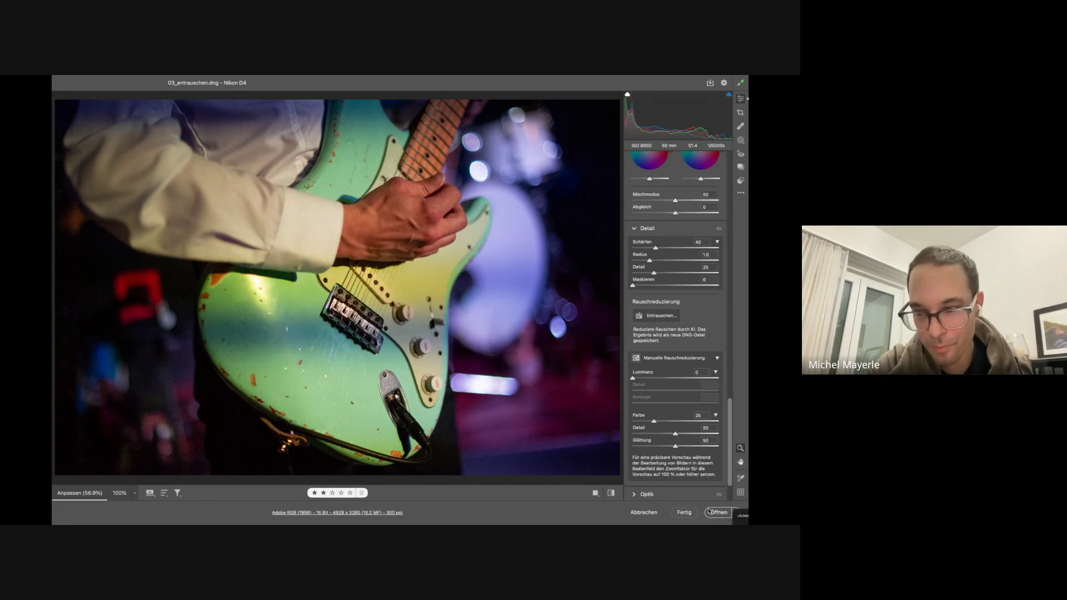
{"action": "left_click", "coordinate": [684, 513]}
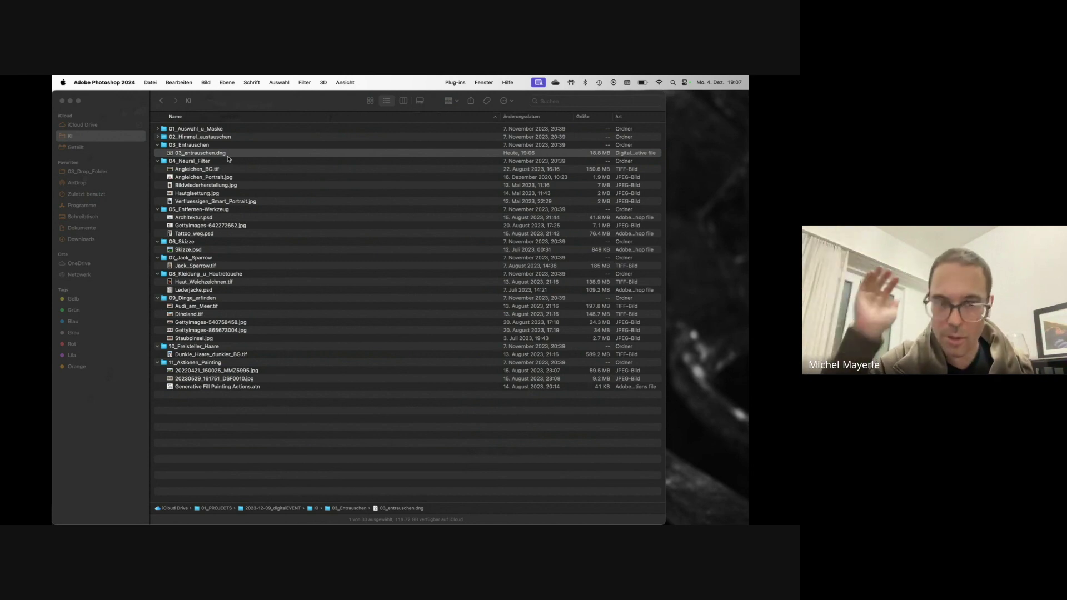
Collapse the 03_Entrauschen folder and open Bildwiederherstellung.jpg in Photoshop, using its embedded colour profile
{"action": "left_click", "coordinate": [158, 145]}
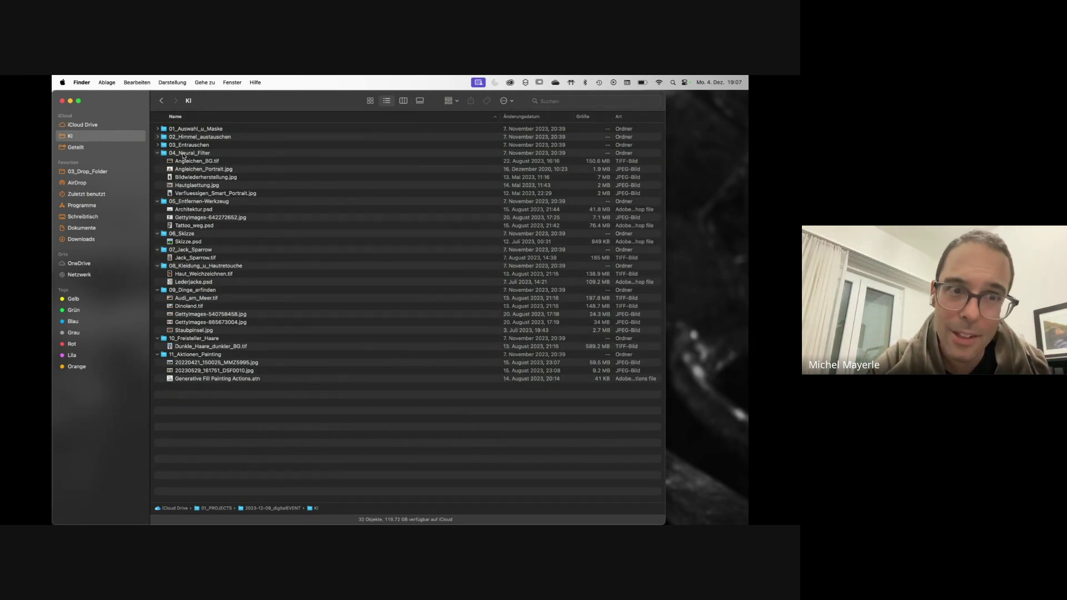
{"action": "left_click", "coordinate": [207, 177]}
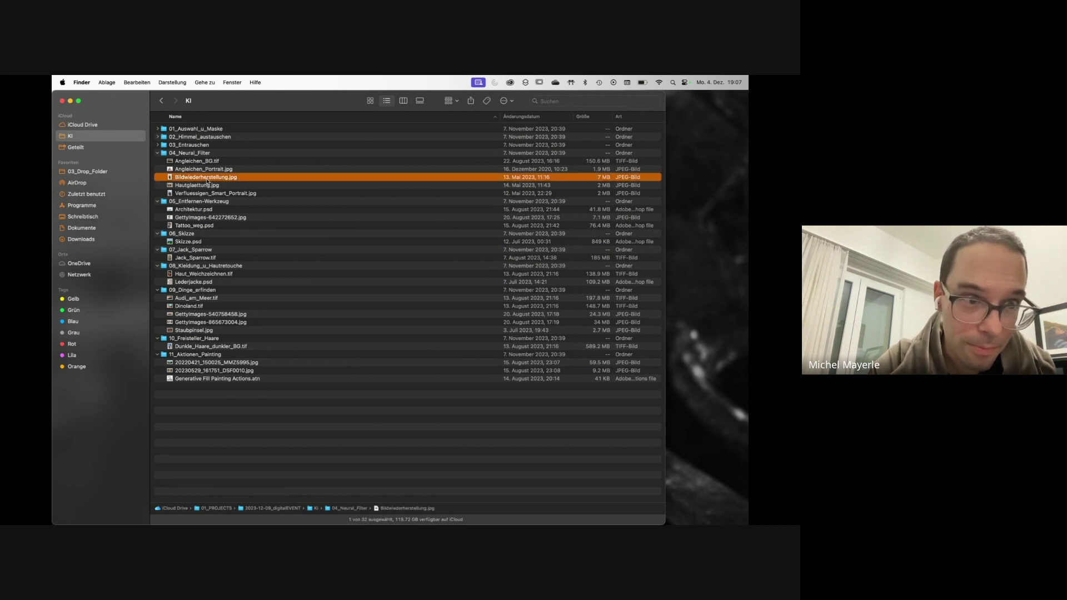
{"action": "left_click_drag", "start_coordinate": [207, 181], "coordinate": [485, 512]}
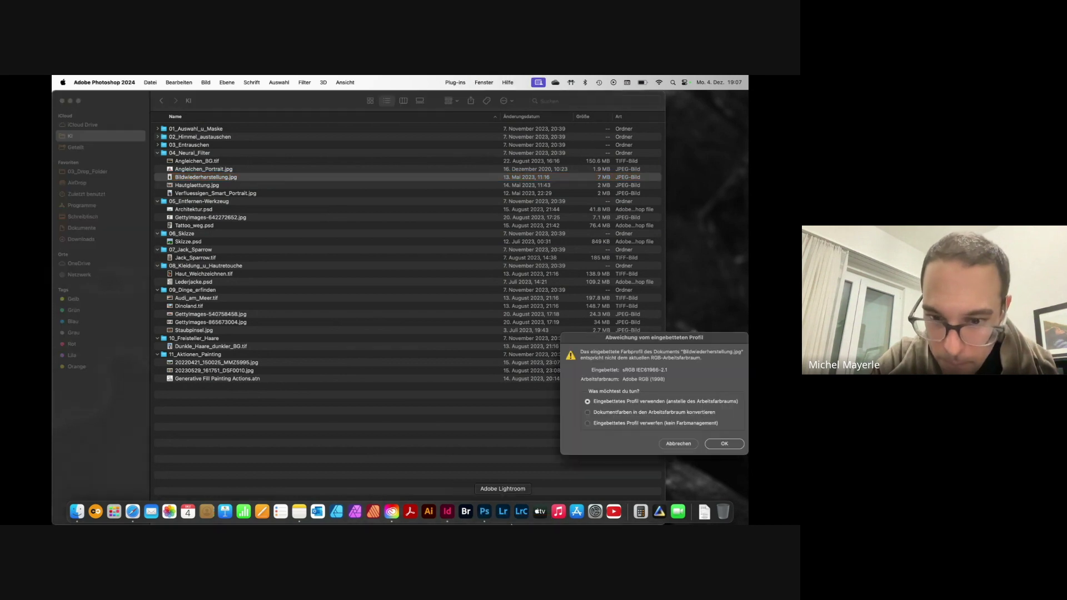
{"action": "left_click", "coordinate": [723, 444]}
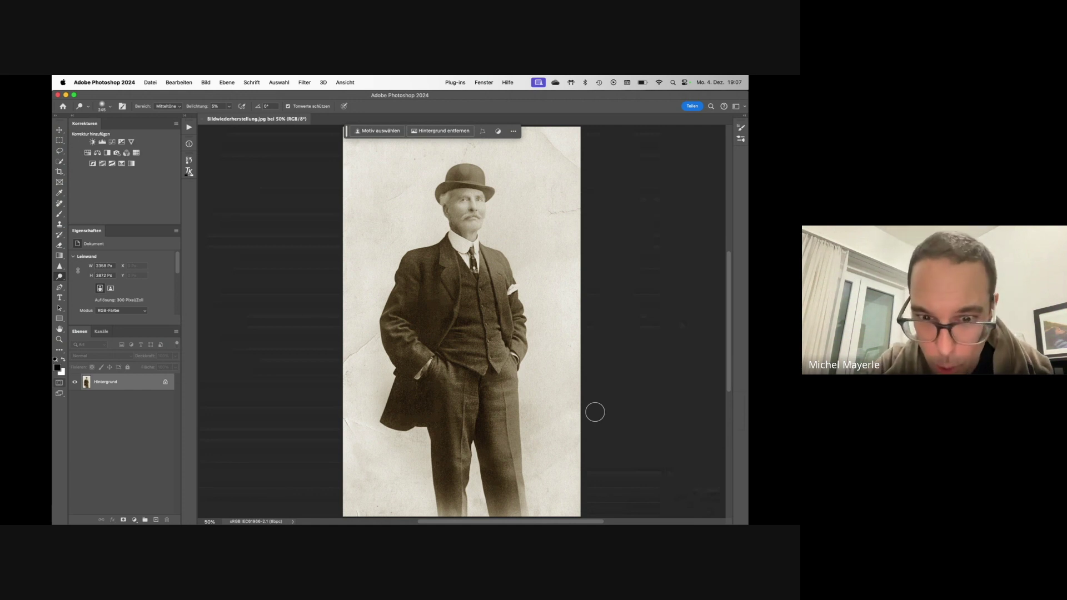
Open Neural Filters for the old portrait photo, and download and enable the Bildwiederherstellung filter
{"action": "mouse_move", "coordinate": [358, 334]}
{"action": "left_mouse_down"}
{"action": "mouse_move", "coordinate": [399, 348]}
{"action": "mouse_move", "coordinate": [361, 348]}
{"action": "left_mouse_up"}
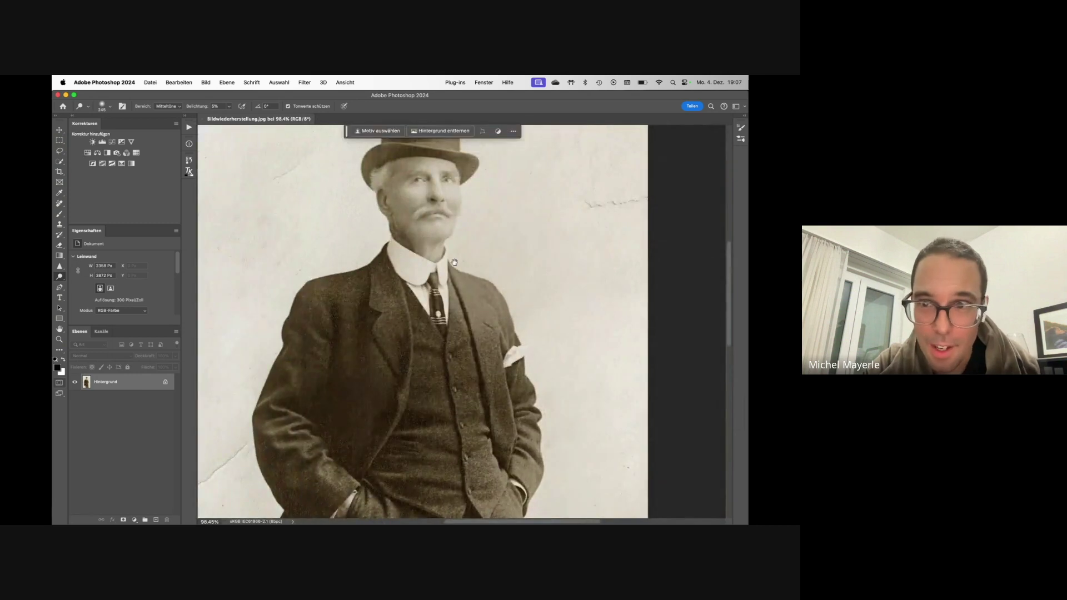
{"action": "left_click_drag", "start_coordinate": [455, 290], "coordinate": [448, 291]}
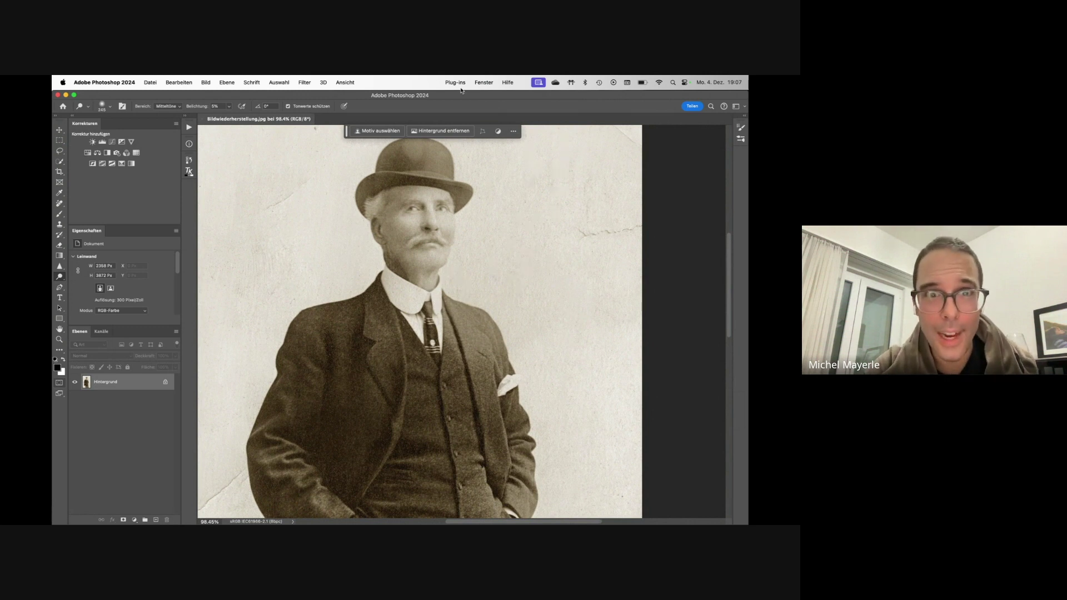
{"action": "left_click", "coordinate": [305, 82]}
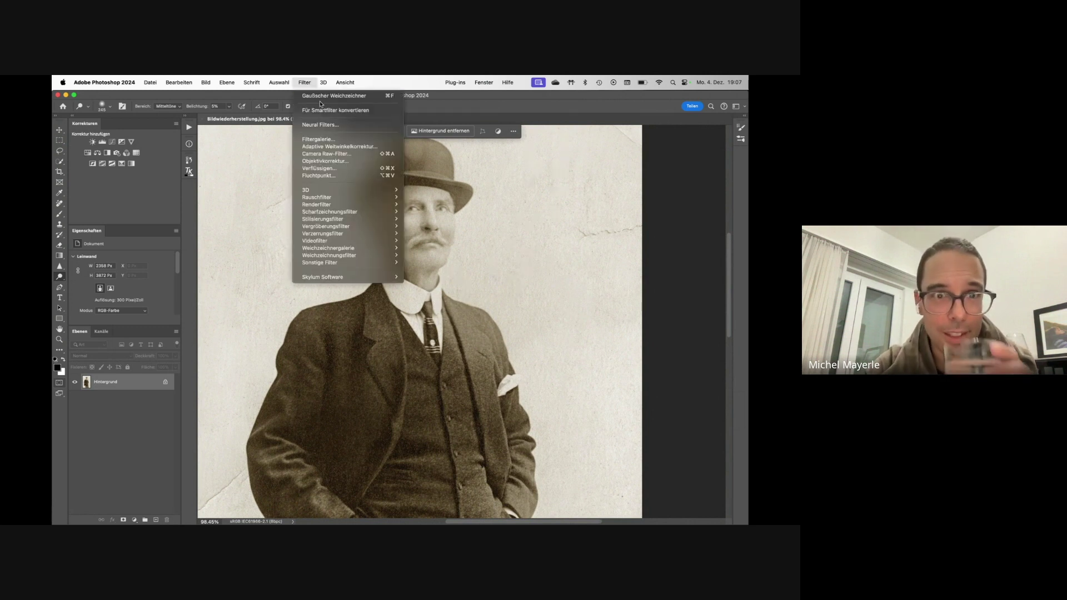
{"action": "left_click", "coordinate": [333, 129]}
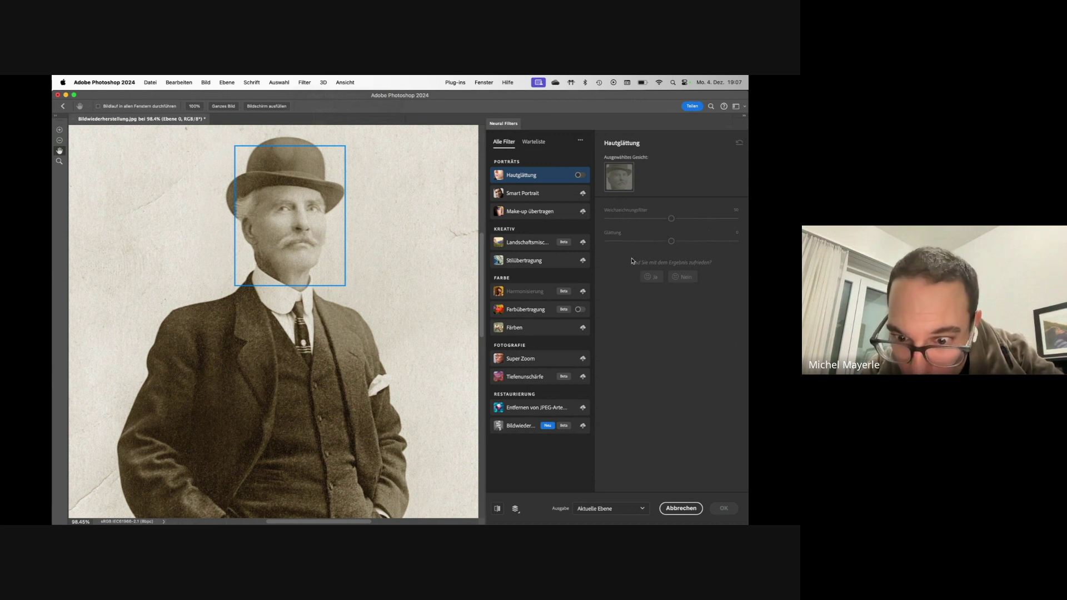
{"action": "left_click", "coordinate": [582, 425]}
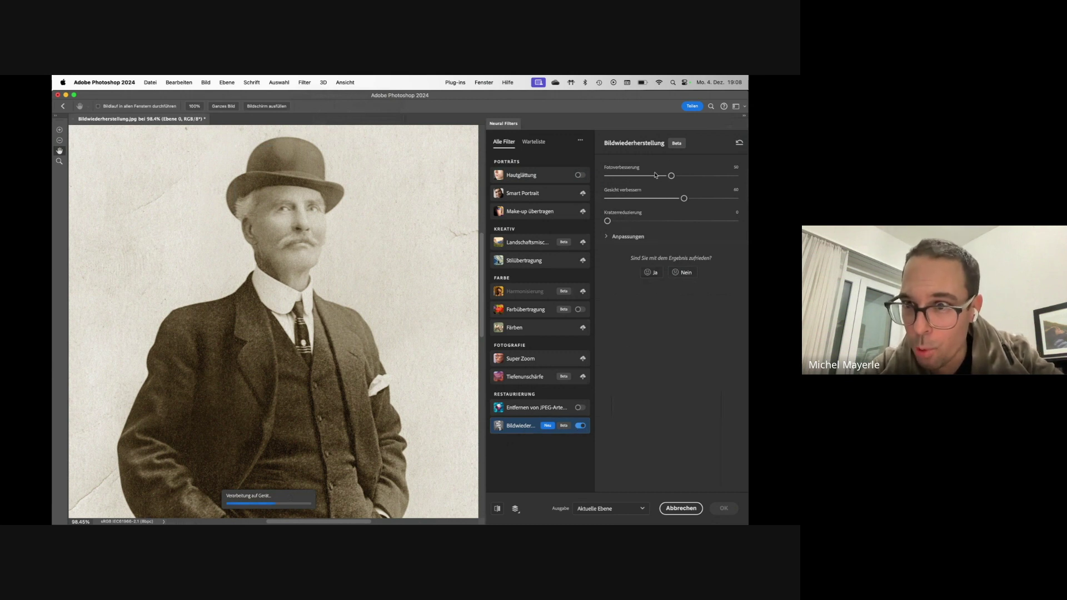
Set the restoration filter's Kratzerreduzierung to 46 and Rauschunterdrückung to 16, and inspect the man's face up close
{"action": "left_click", "coordinate": [607, 236]}
{"action": "left_click_drag", "start_coordinate": [607, 221], "coordinate": [666, 221]}
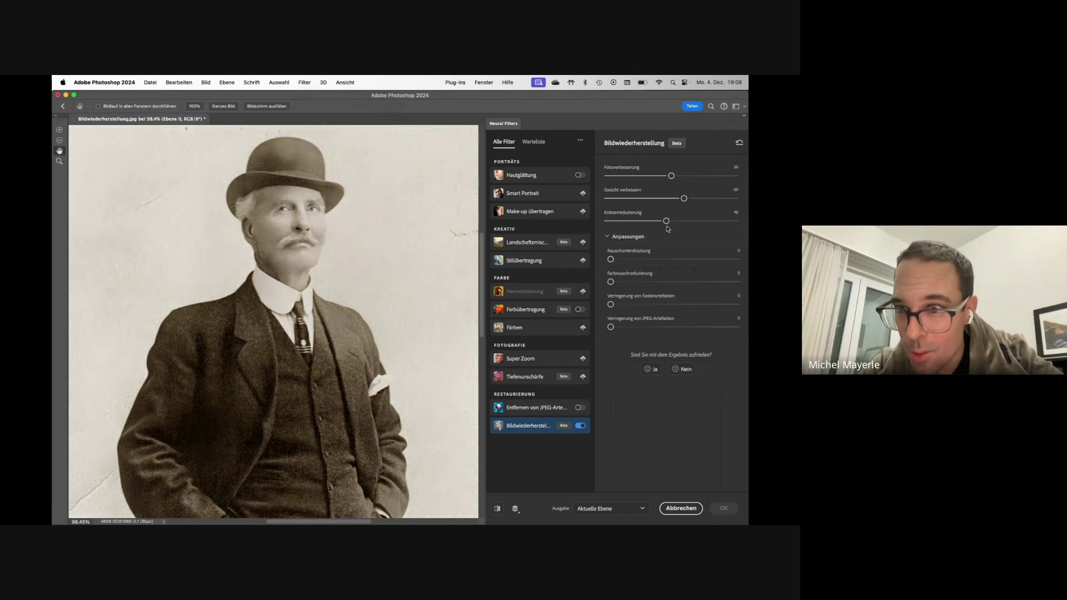
{"action": "left_click_drag", "start_coordinate": [611, 259], "coordinate": [631, 259]}
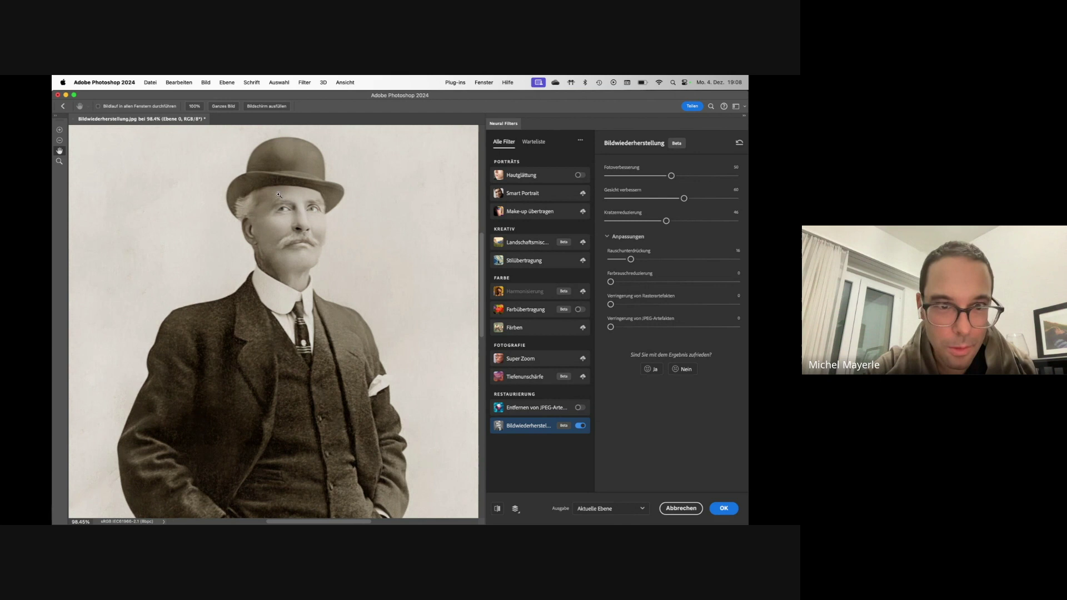
{"action": "scroll", "coordinate": [279, 195], "scroll_direction": "up", "scroll_amount": 5}
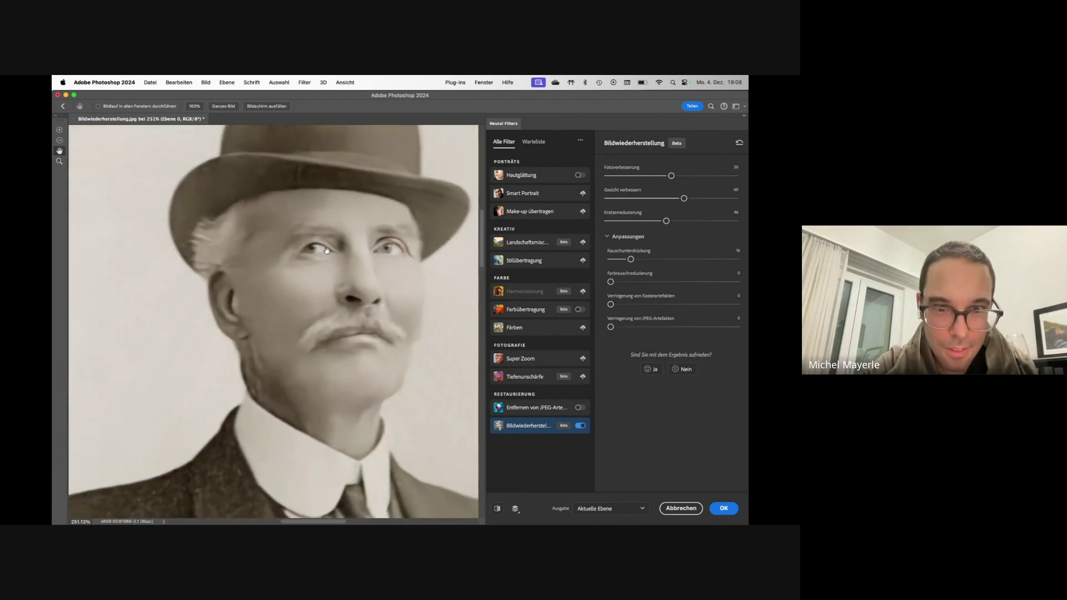
Compare the restored preview with the original on the man's face, and inspect his suit close up and at 100% zoom
{"action": "scroll", "coordinate": [327, 250], "scroll_direction": "right", "scroll_amount": 2}
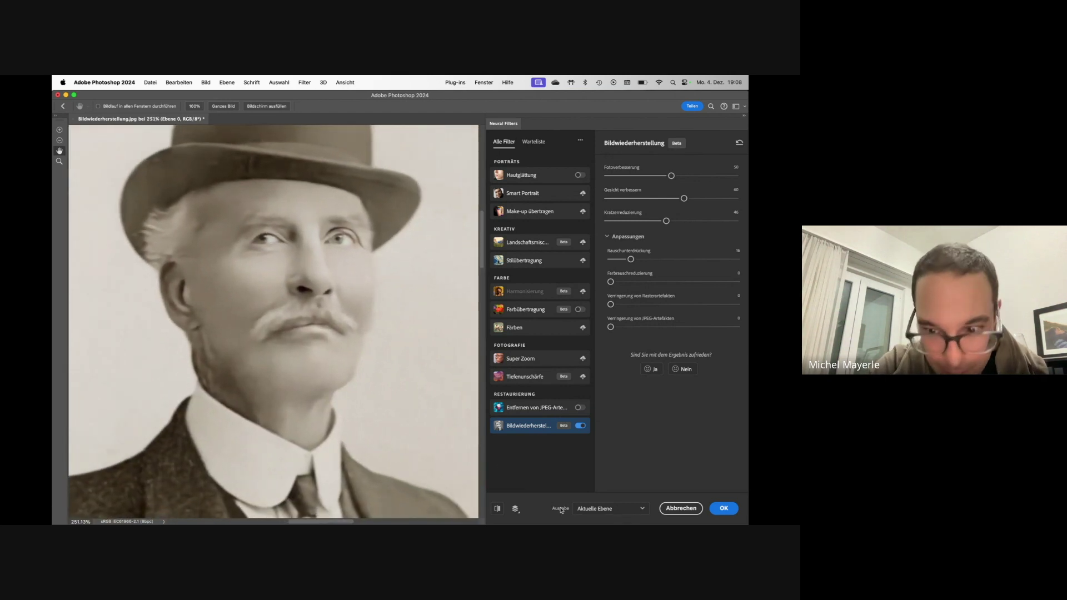
{"action": "left_click", "coordinate": [498, 509]}
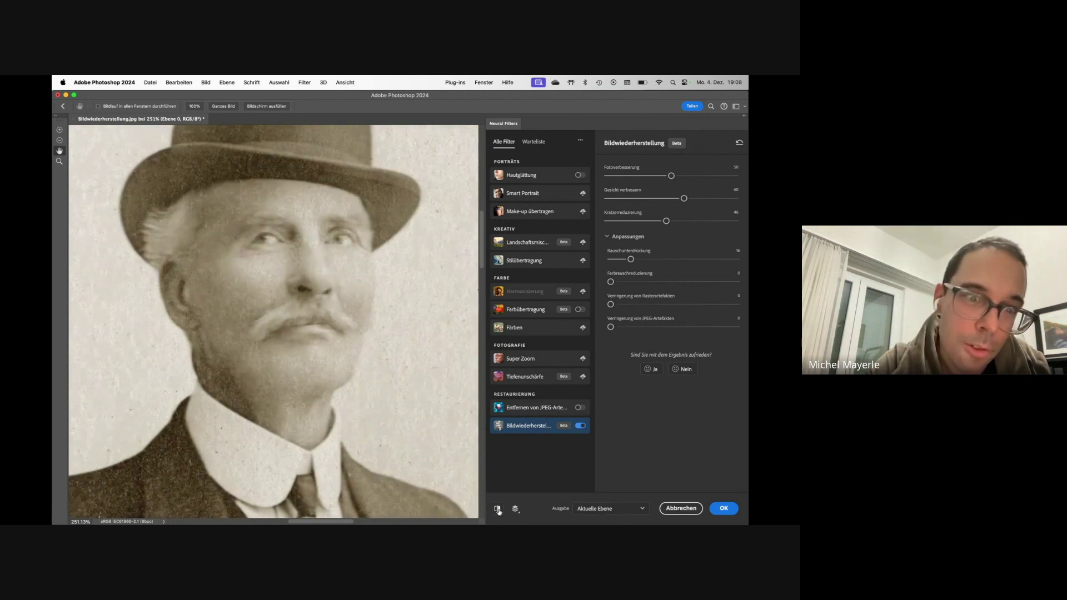
{"action": "left_click", "coordinate": [498, 509]}
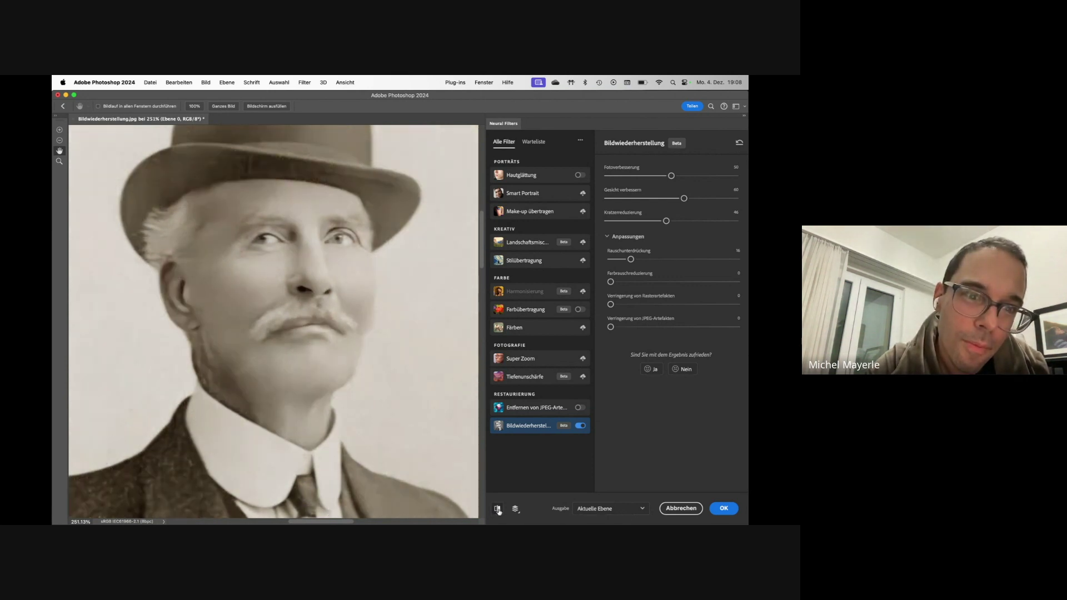
{"action": "left_click", "coordinate": [498, 509]}
{"action": "left_click", "coordinate": [497, 509]}
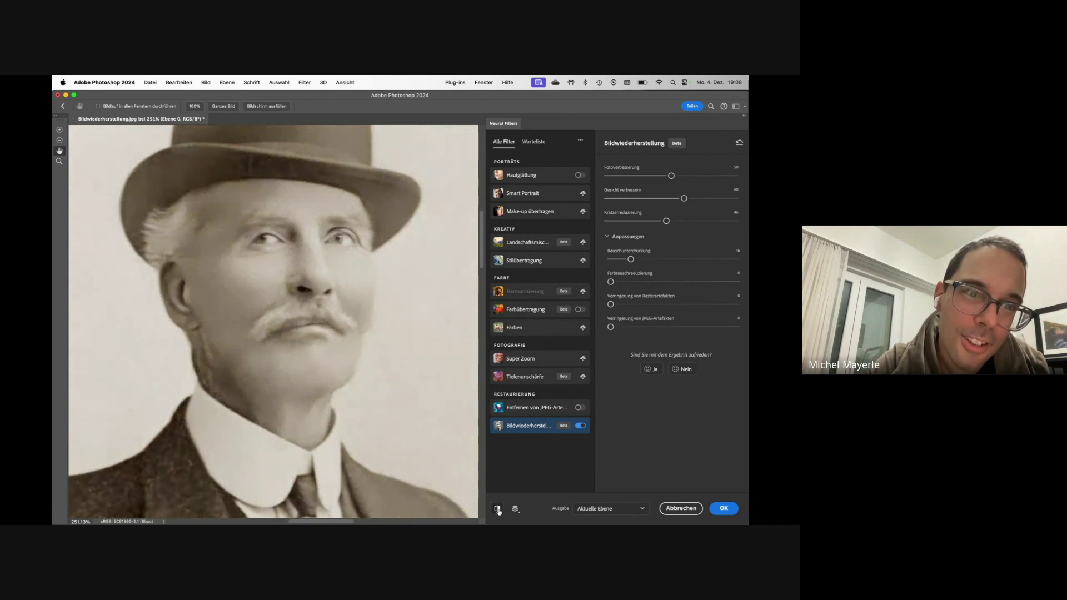
{"action": "left_click", "coordinate": [498, 509]}
{"action": "left_click", "coordinate": [498, 509]}
{"action": "left_click", "coordinate": [498, 509]}
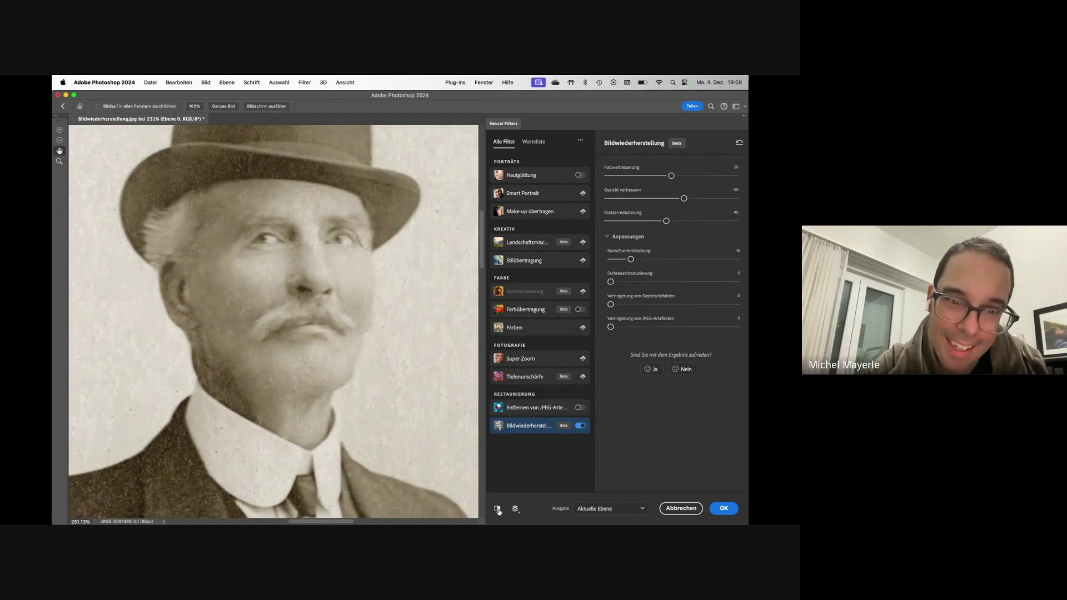
{"action": "left_click", "coordinate": [498, 509]}
{"action": "left_click", "coordinate": [498, 509]}
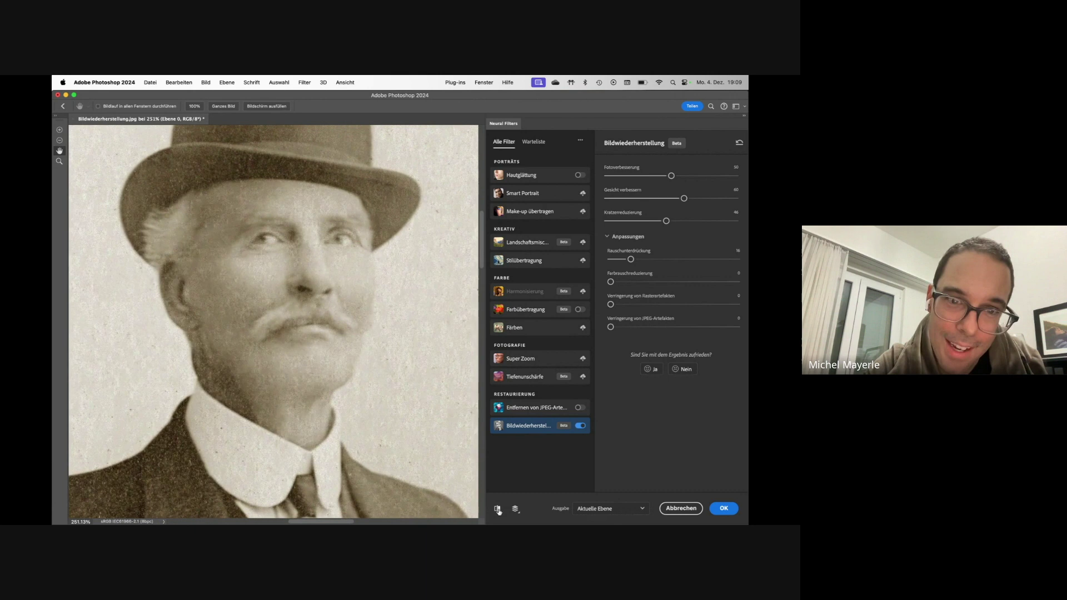
{"action": "left_click", "coordinate": [498, 509]}
{"action": "left_click_drag", "start_coordinate": [338, 443], "coordinate": [340, 216]}
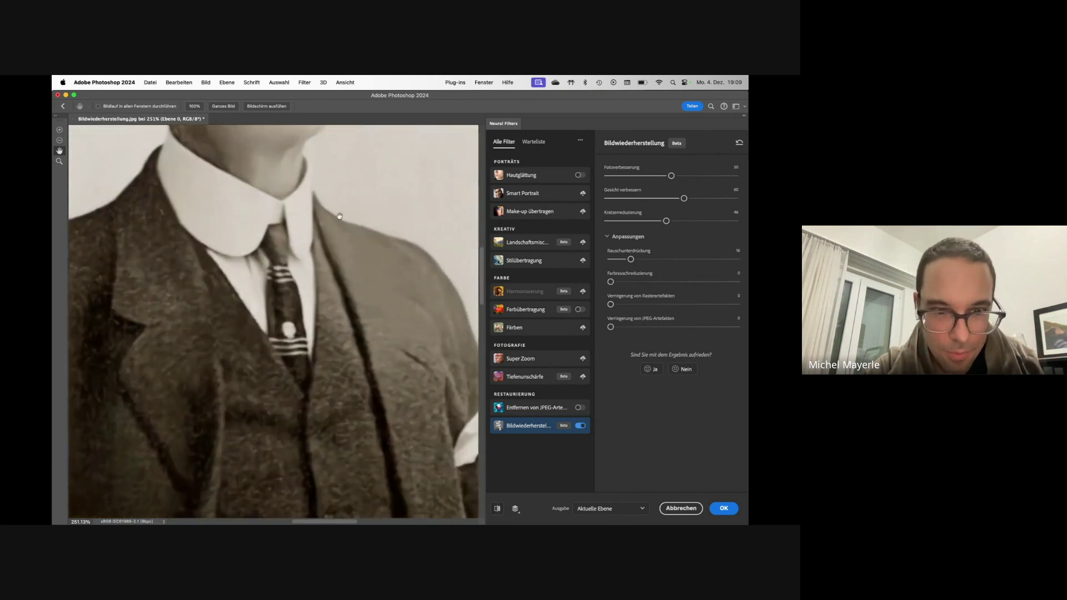
{"action": "left_click_drag", "start_coordinate": [352, 388], "coordinate": [315, 213]}
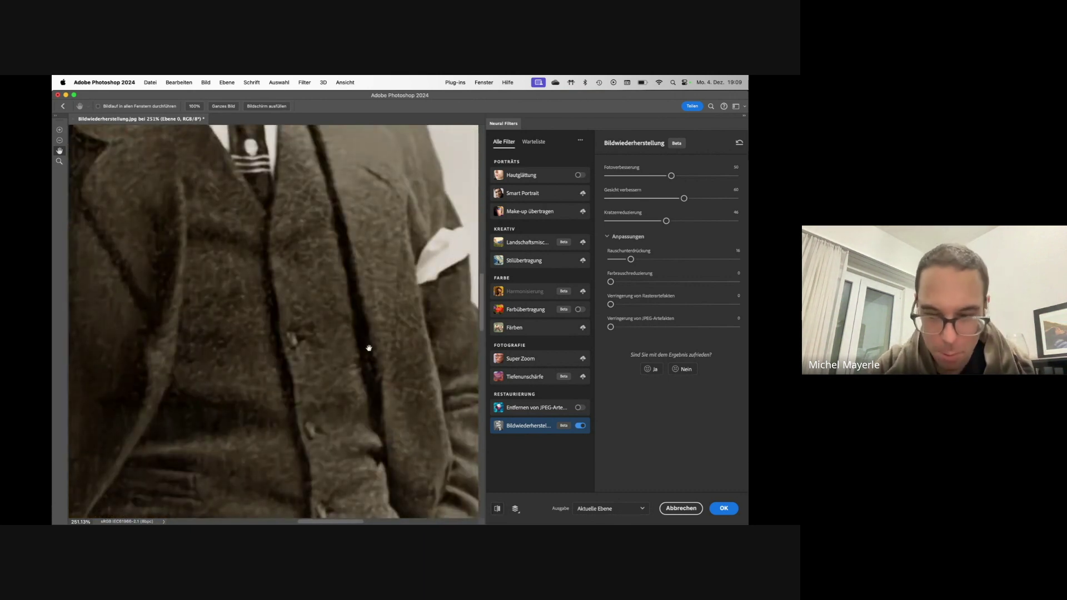
{"action": "key", "text": "super+1"}
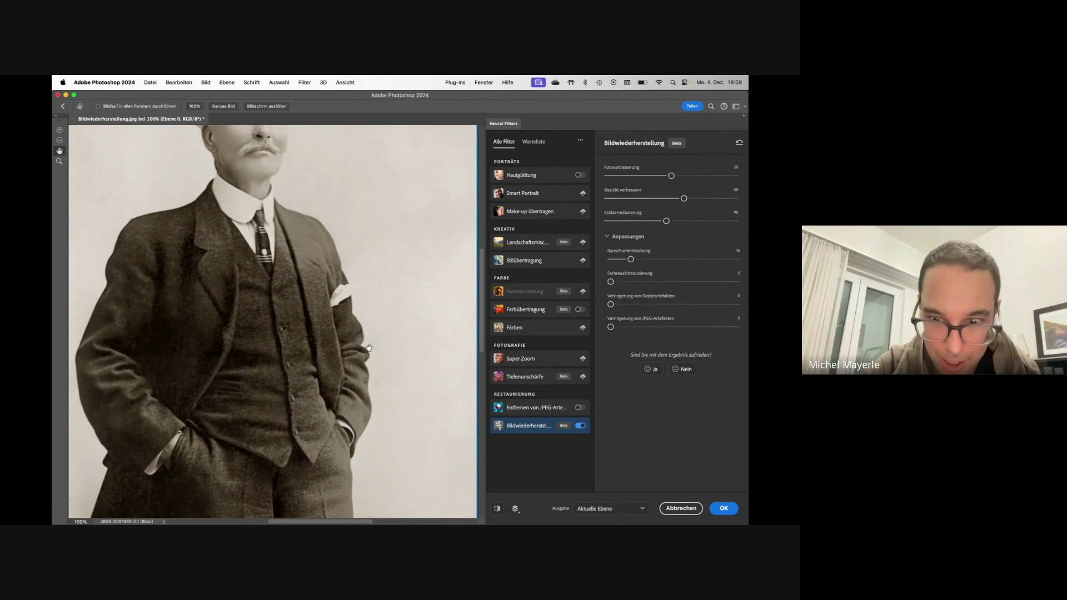
{"action": "left_click", "coordinate": [498, 509]}
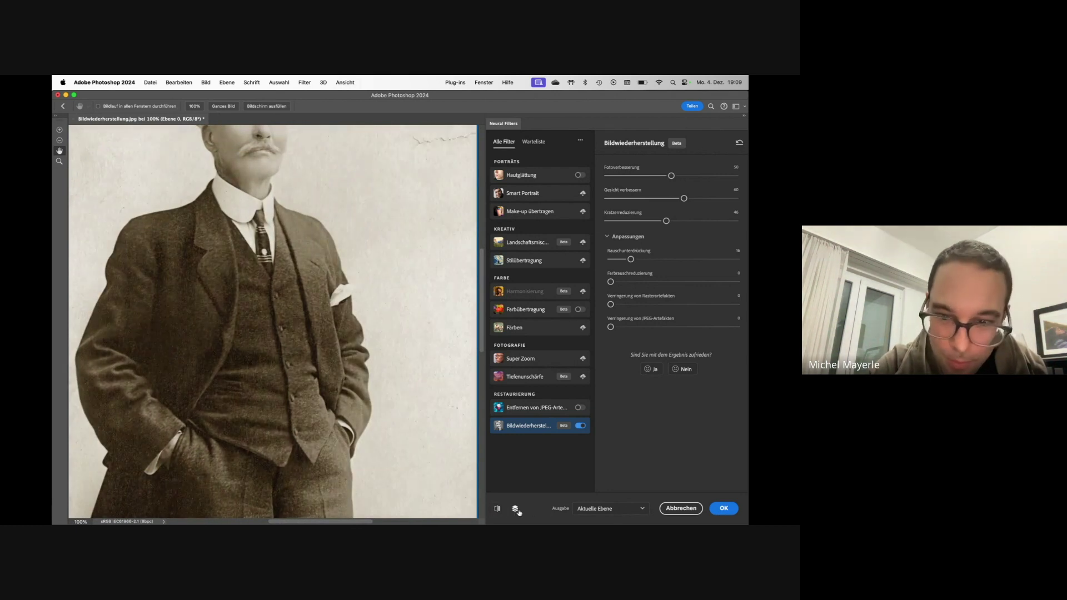
{"action": "left_click", "coordinate": [498, 509]}
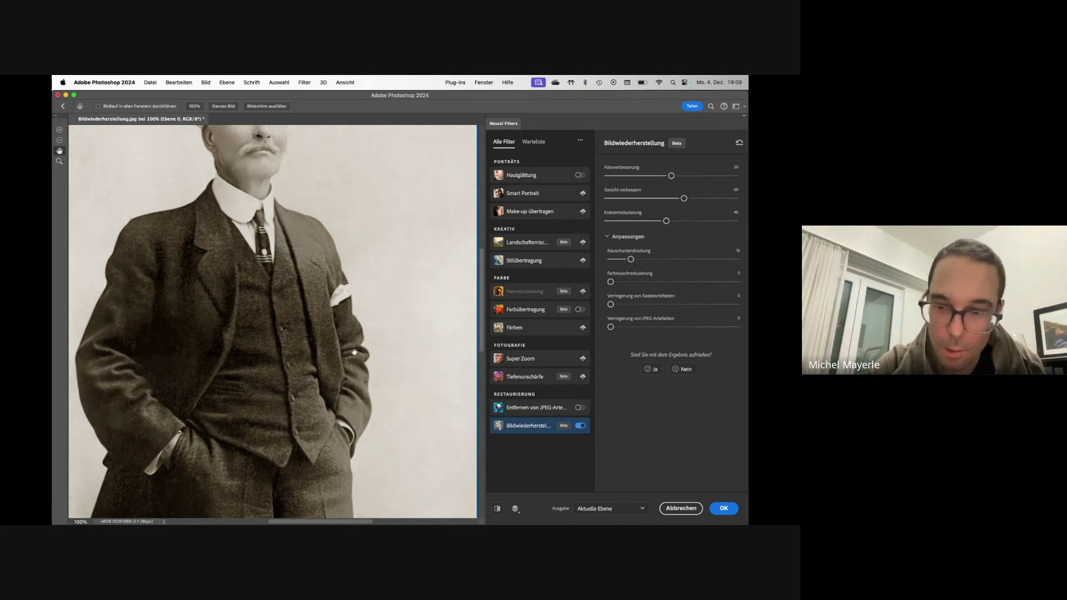
Set the Neural Filters output to Neue Ebene and apply the restoration
{"action": "left_click", "coordinate": [591, 515]}
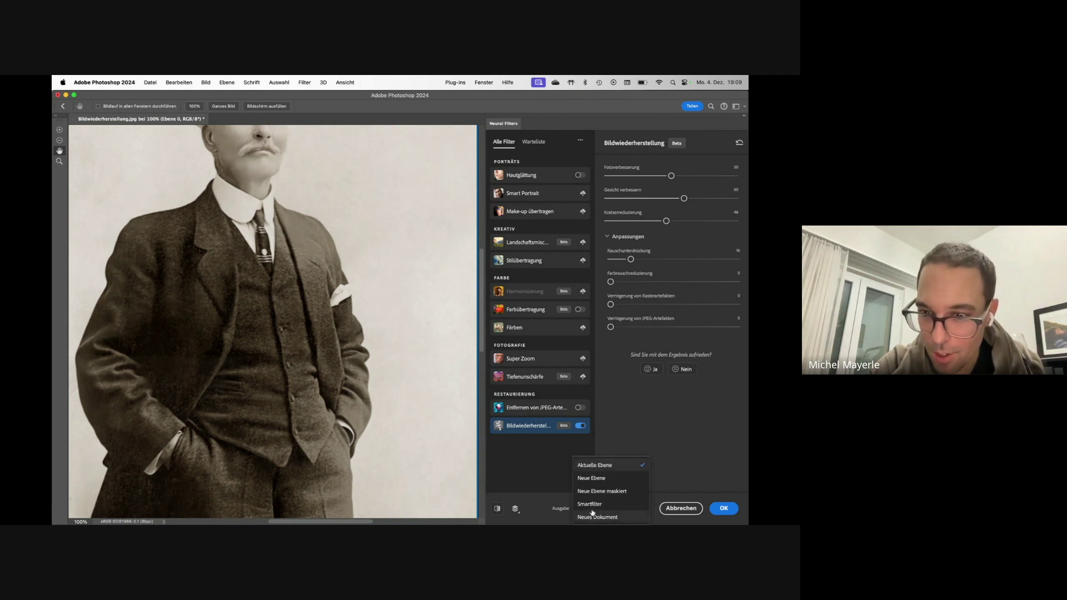
{"action": "left_click", "coordinate": [591, 478]}
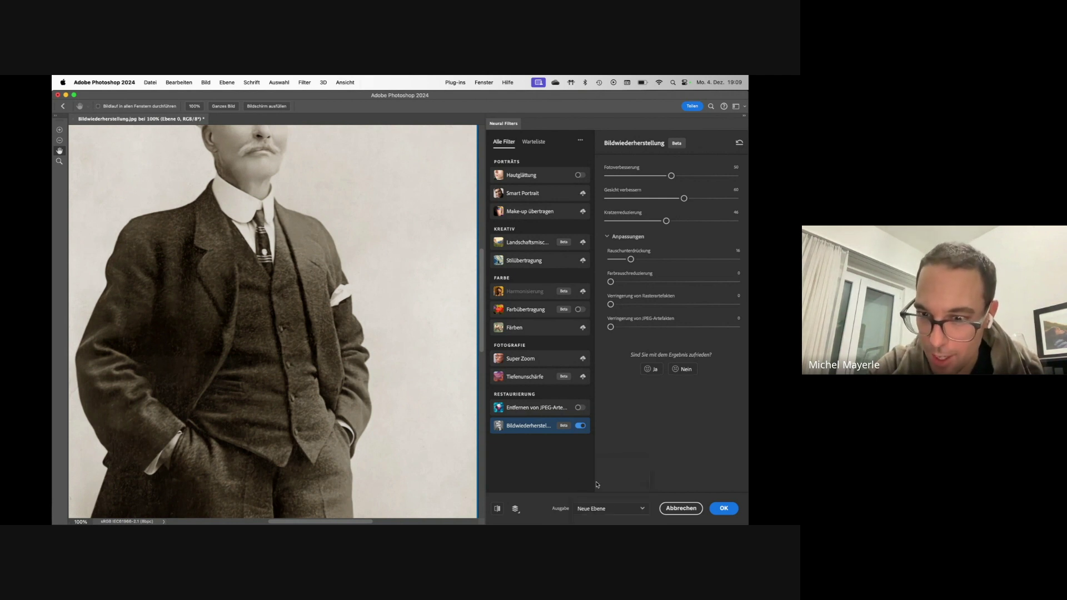
{"action": "left_click", "coordinate": [724, 509]}
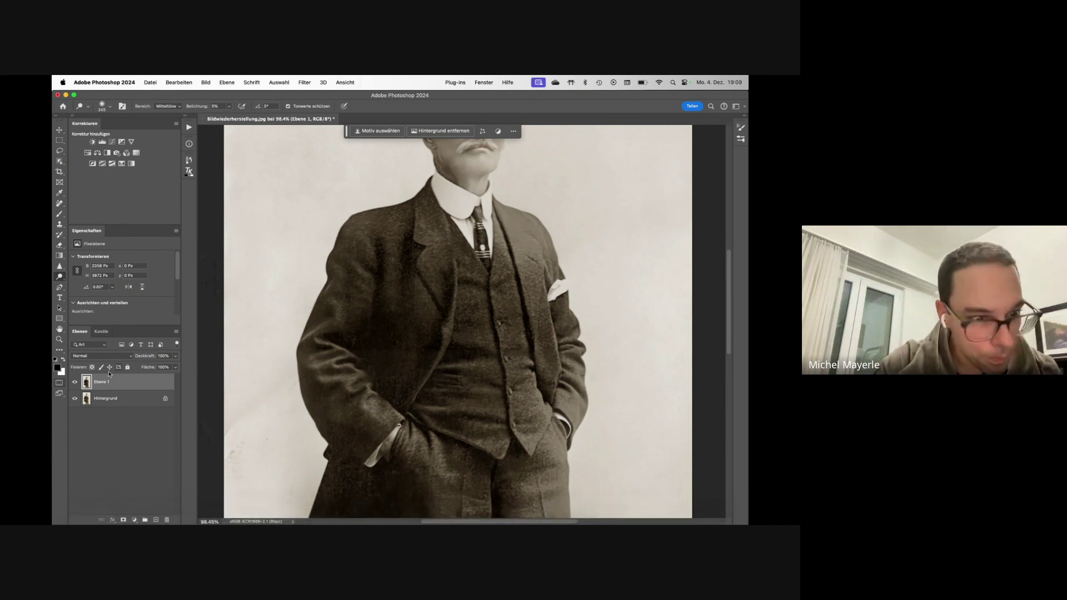
Compare the restored layer with the original by hiding and showing it, and look over the man's hat, face and suit
{"action": "scroll", "coordinate": [486, 363], "scroll_direction": "up", "scroll_amount": 5}
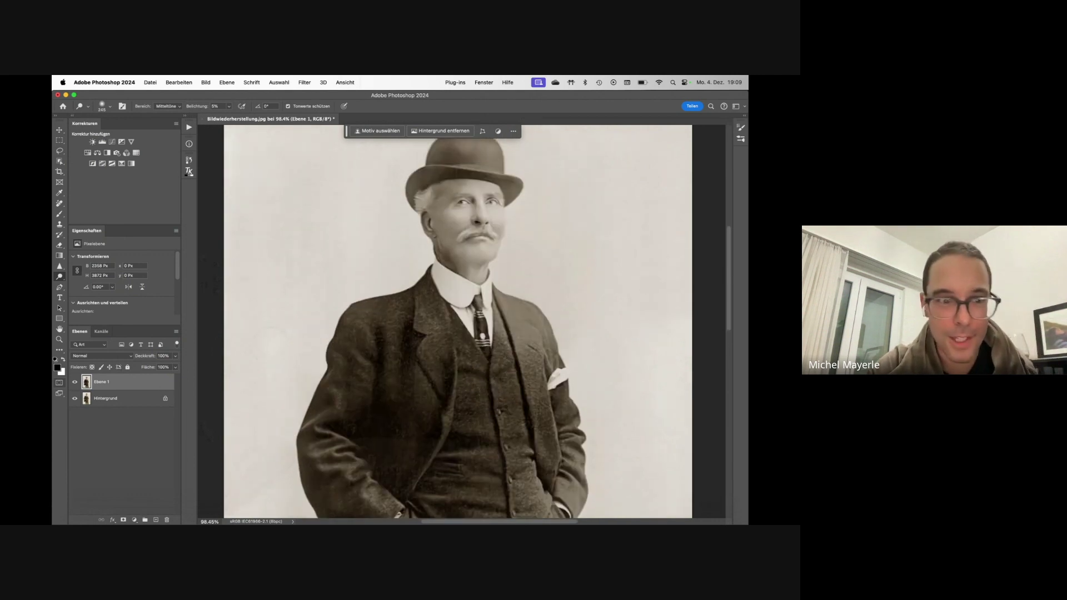
{"action": "left_click", "coordinate": [75, 383]}
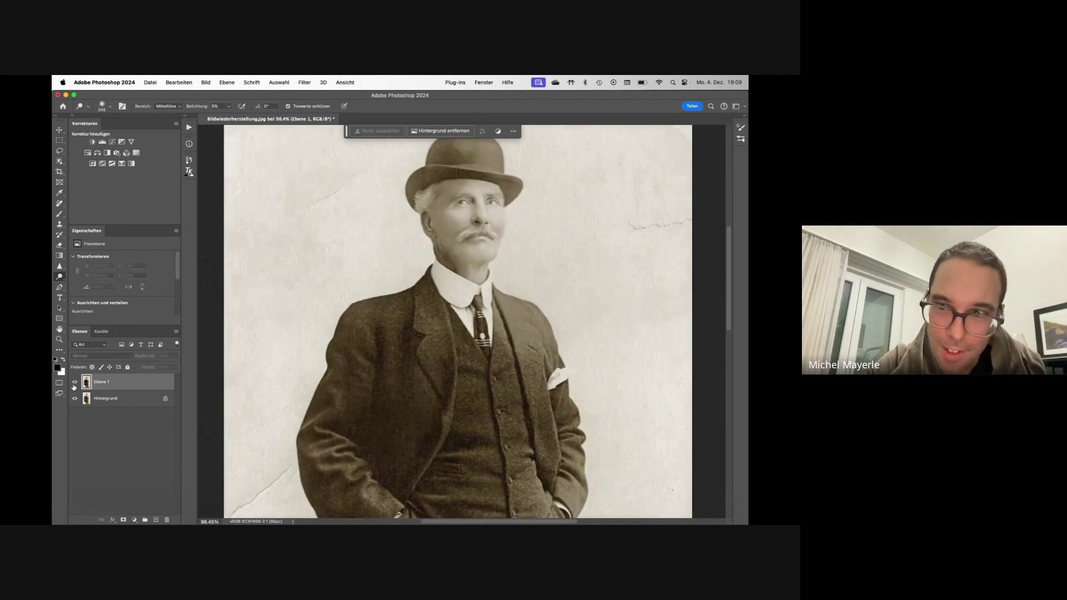
{"action": "left_click", "coordinate": [75, 383]}
{"action": "left_click", "coordinate": [76, 382]}
{"action": "left_click", "coordinate": [75, 383]}
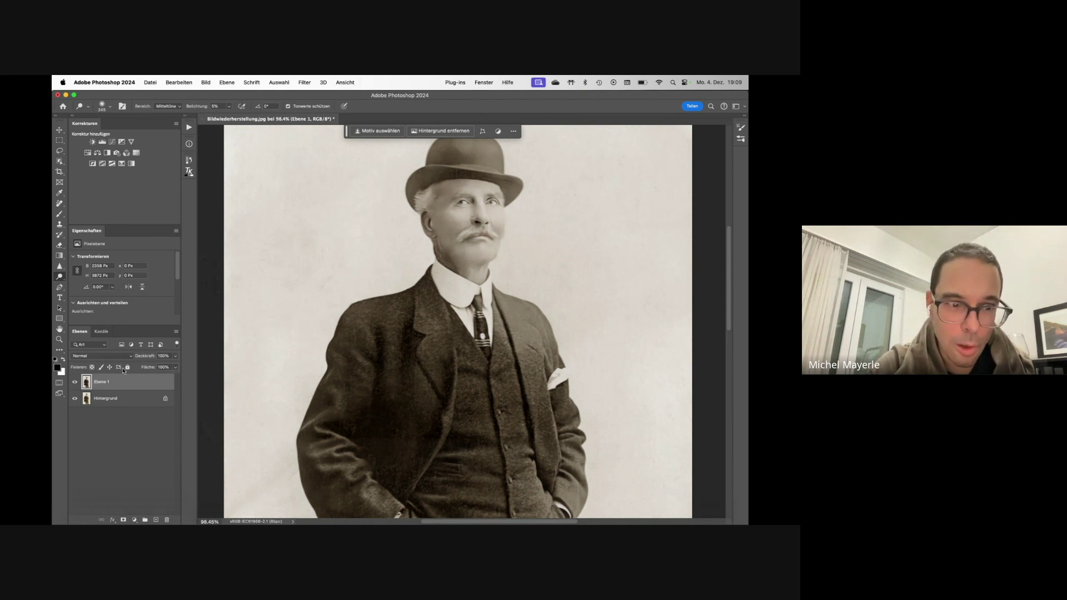
{"action": "left_click_drag", "start_coordinate": [143, 358], "coordinate": [264, 366]}
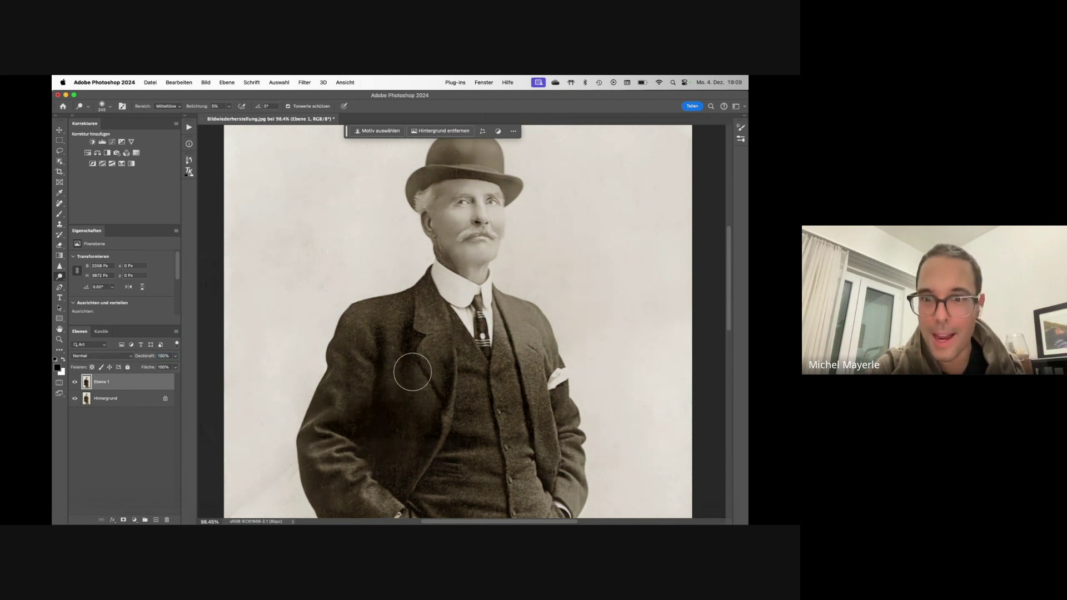
{"action": "scroll", "coordinate": [411, 372], "scroll_direction": "right", "scroll_amount": 3}
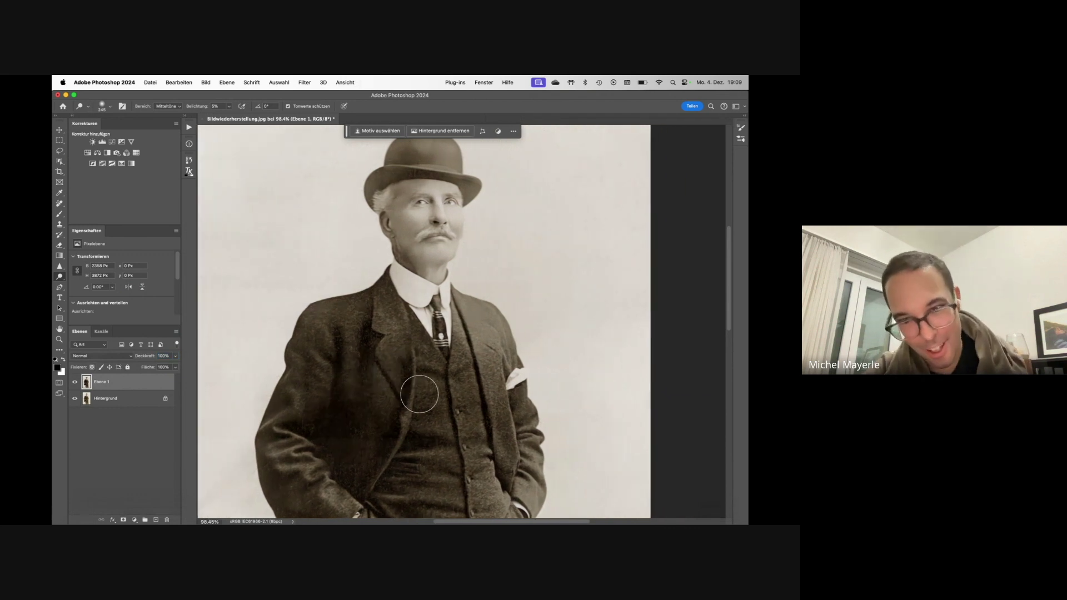
{"action": "scroll", "coordinate": [415, 384], "scroll_direction": "down", "scroll_amount": 5}
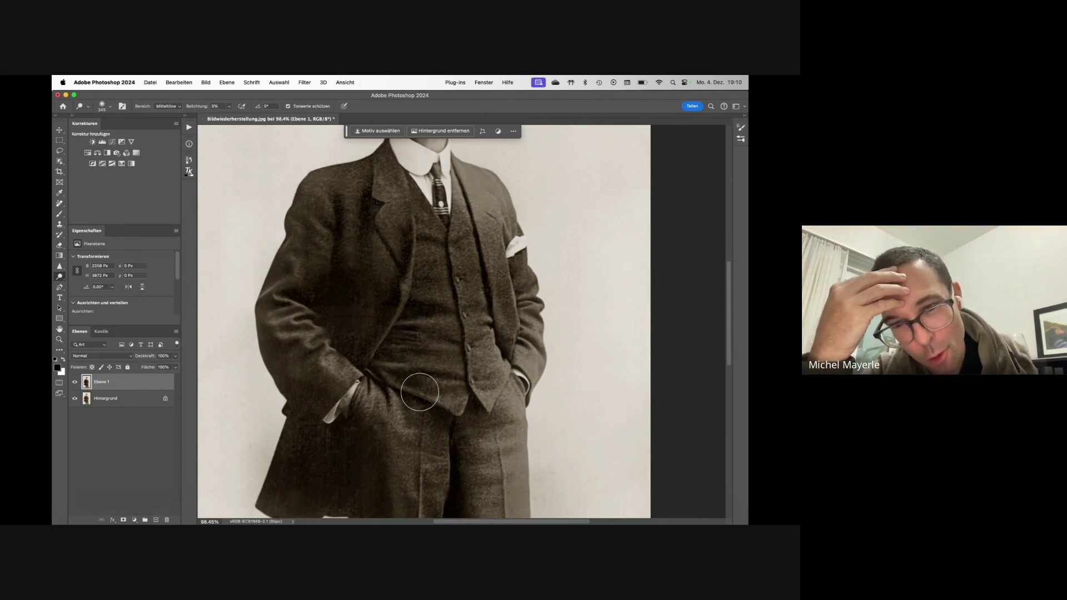
{"action": "scroll", "coordinate": [394, 379], "scroll_direction": "up", "scroll_amount": 5}
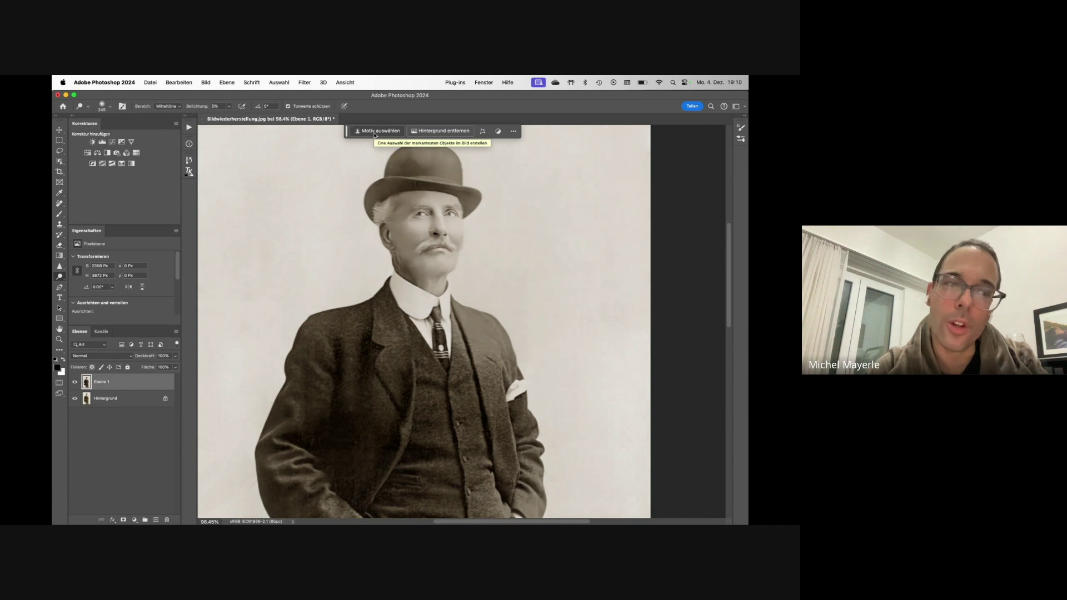
Close Bildwiederherstellung.jpg without saving and hide Photoshop to return to the KI folder in Finder
{"action": "key", "text": "cmd+w"}
{"action": "left_click", "coordinate": [401, 267]}
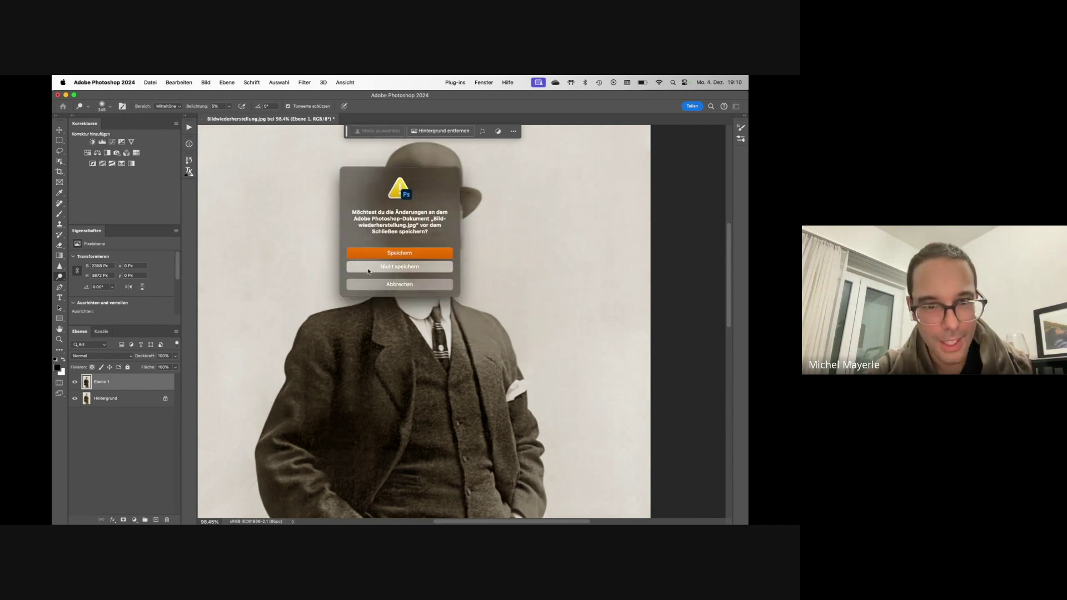
{"action": "left_click_drag", "start_coordinate": [136, 94], "coordinate": [150, 148]}
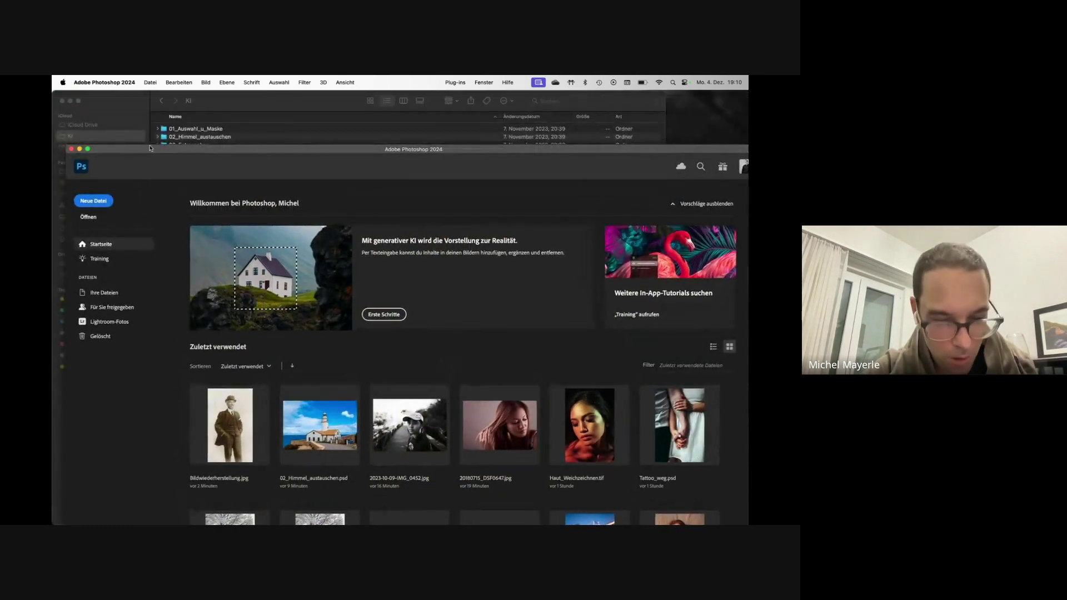
{"action": "key", "text": "cmd+h"}
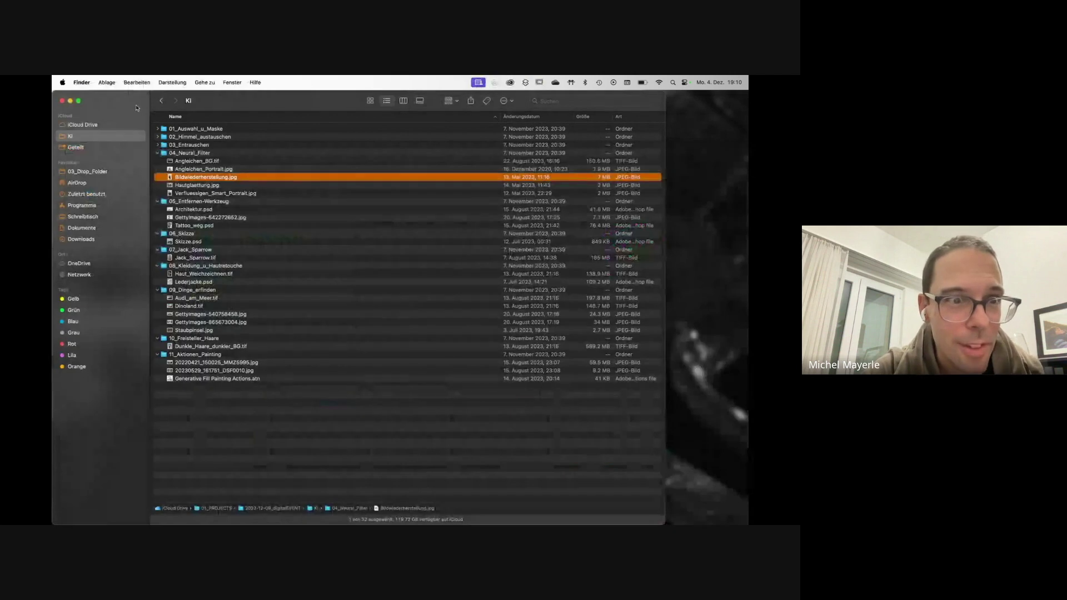
Preview Hautglaettung.jpg from the 04_Neural_Filter folder and open it in Photoshop
{"action": "left_click", "coordinate": [209, 187]}
{"action": "key", "text": "space"}
{"action": "key", "text": "space"}
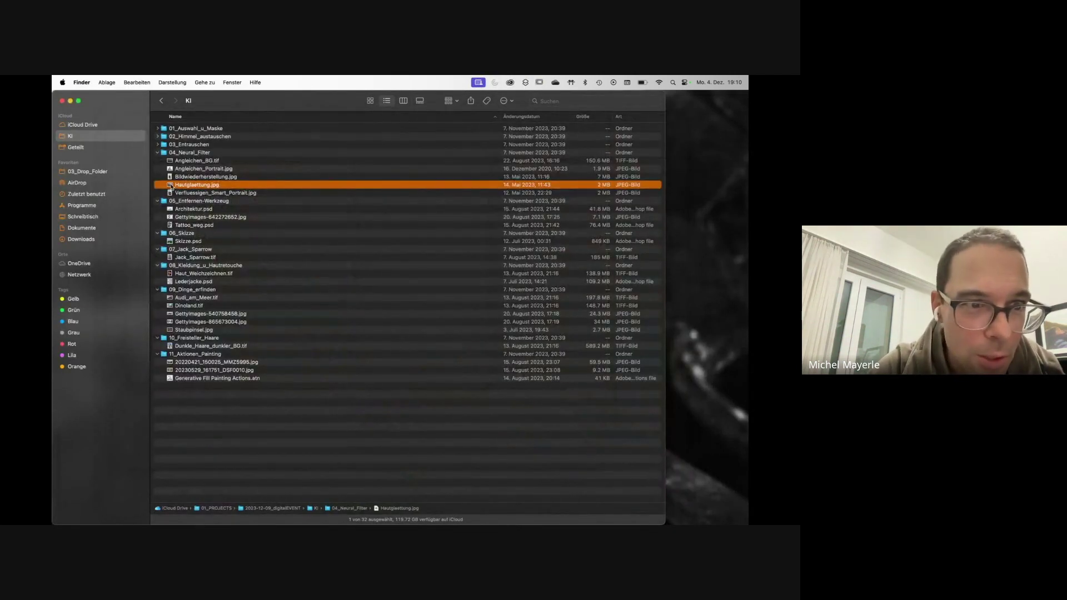
{"action": "left_click_drag", "start_coordinate": [170, 187], "coordinate": [479, 518]}
{"action": "left_click", "coordinate": [735, 448]}
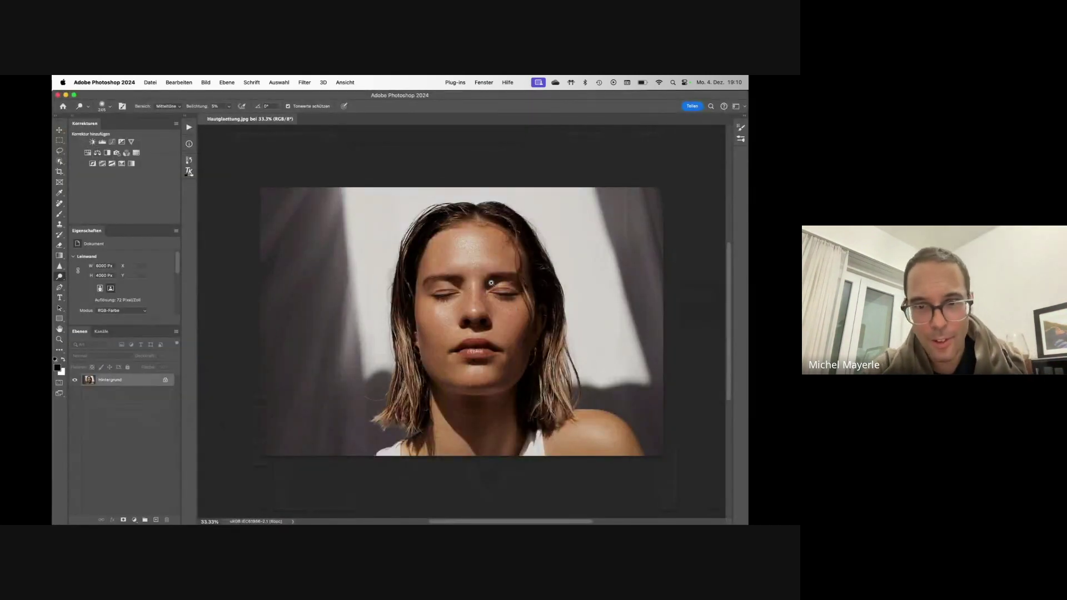
Apply the Hautglättung Neural Filter to the woman's face with its default settings, outputting the result to a new layer
{"action": "scroll", "coordinate": [492, 283], "scroll_direction": "up", "scroll_amount": 5}
{"action": "mouse_move", "coordinate": [492, 282]}
{"action": "left_mouse_down"}
{"action": "mouse_move", "coordinate": [433, 267]}
{"action": "mouse_move", "coordinate": [417, 293]}
{"action": "mouse_move", "coordinate": [416, 285]}
{"action": "left_mouse_up"}
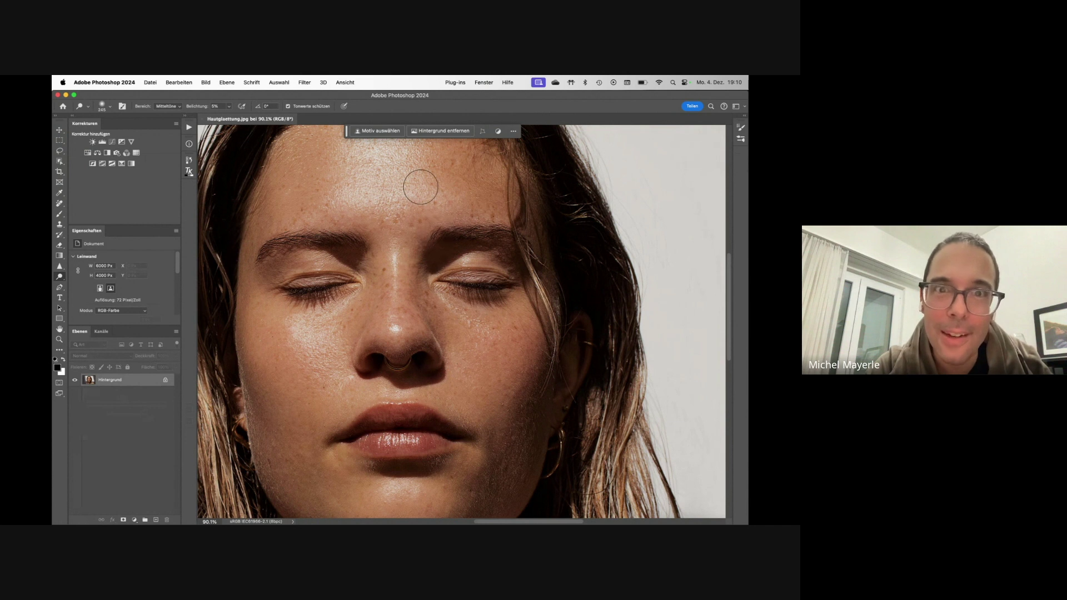
{"action": "left_click", "coordinate": [300, 81]}
{"action": "left_click", "coordinate": [320, 125]}
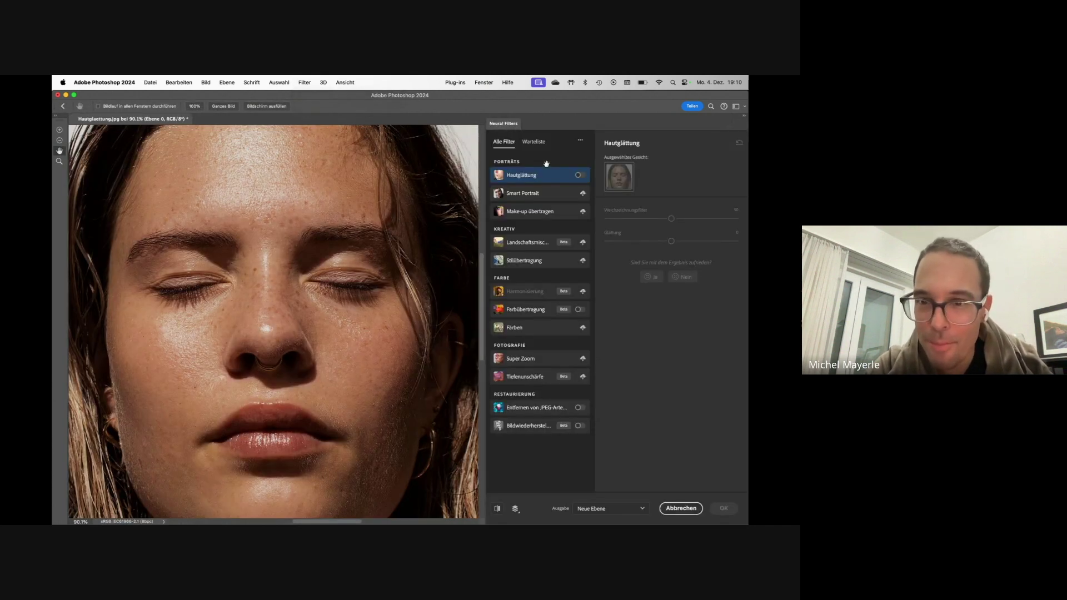
{"action": "left_click", "coordinate": [580, 175]}
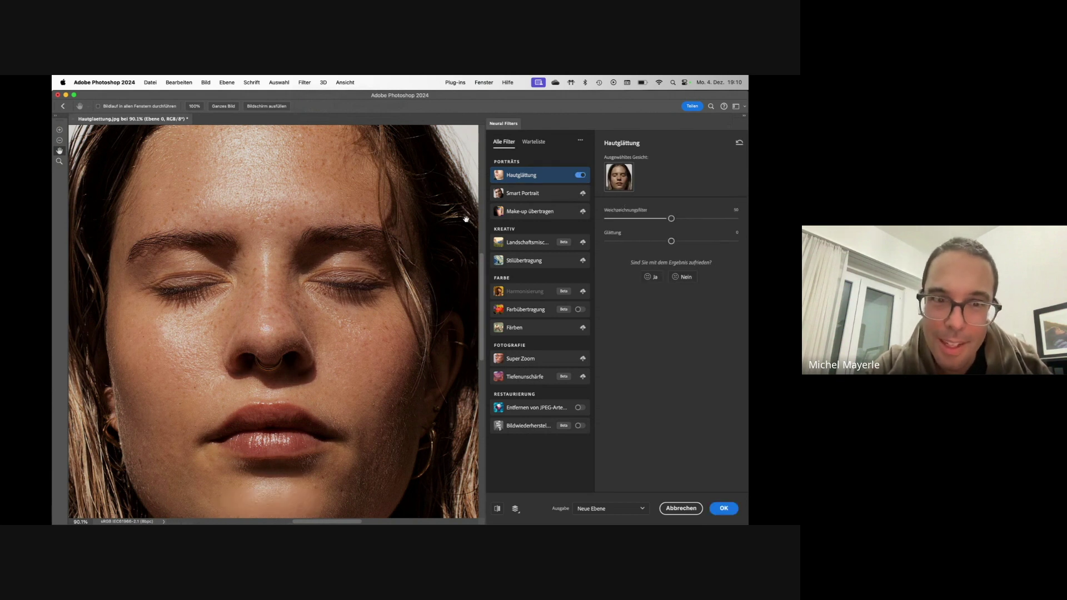
{"action": "left_click", "coordinate": [723, 509]}
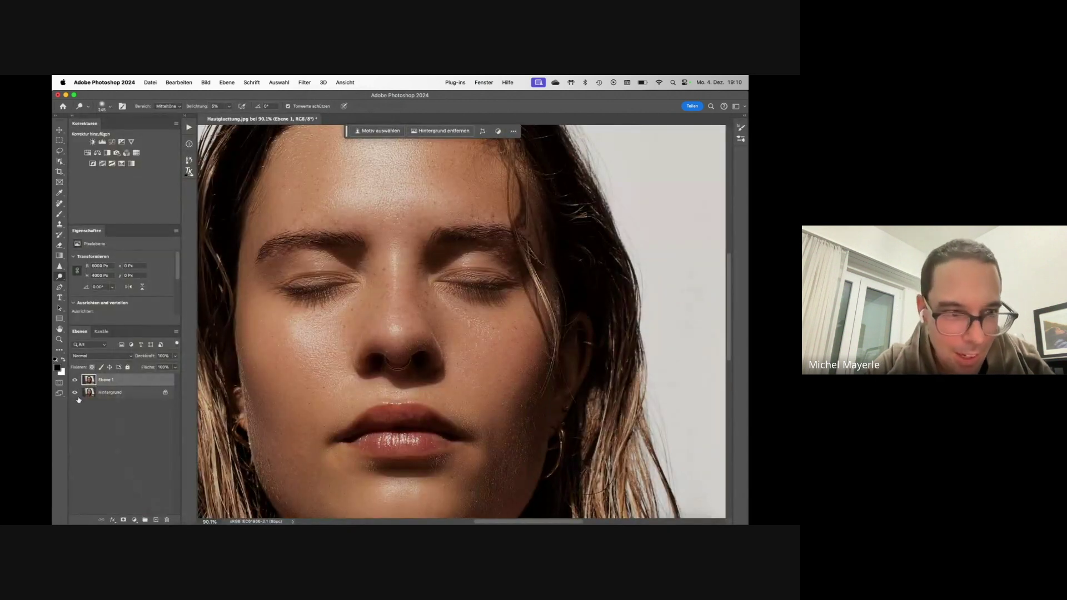
Compare the smoothed skin with the original by repeatedly hiding and showing the filtered layer, also examining the face close up
{"action": "left_click", "coordinate": [75, 380]}
{"action": "left_click", "coordinate": [75, 380]}
{"action": "left_click", "coordinate": [75, 380]}
{"action": "left_click", "coordinate": [75, 380]}
{"action": "left_click", "coordinate": [75, 381]}
{"action": "left_click", "coordinate": [75, 381]}
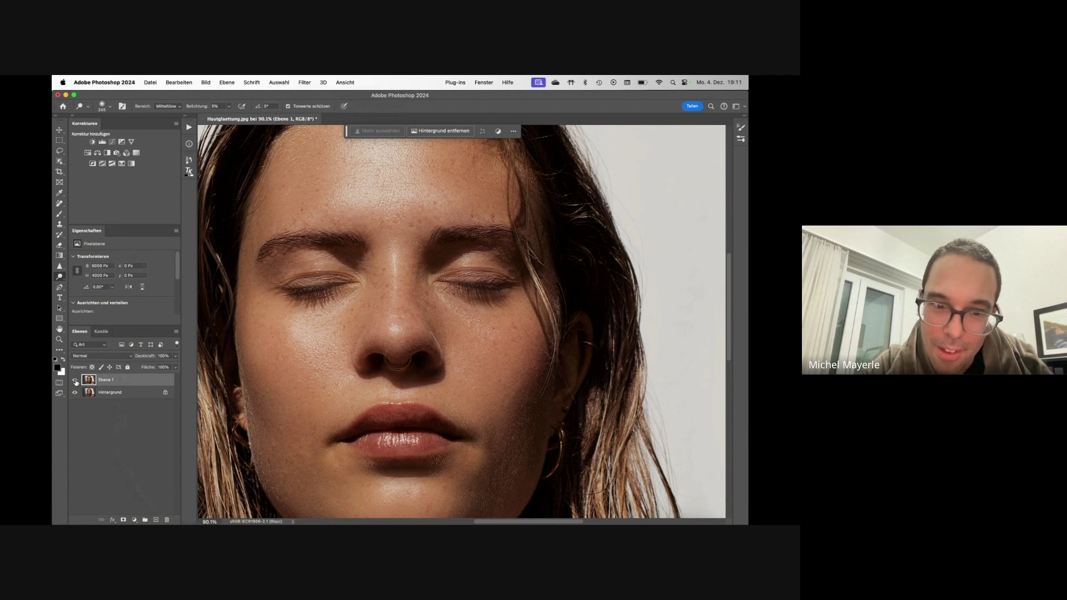
{"action": "left_click", "coordinate": [75, 380]}
{"action": "left_click", "coordinate": [75, 381]}
{"action": "left_click", "coordinate": [75, 380]}
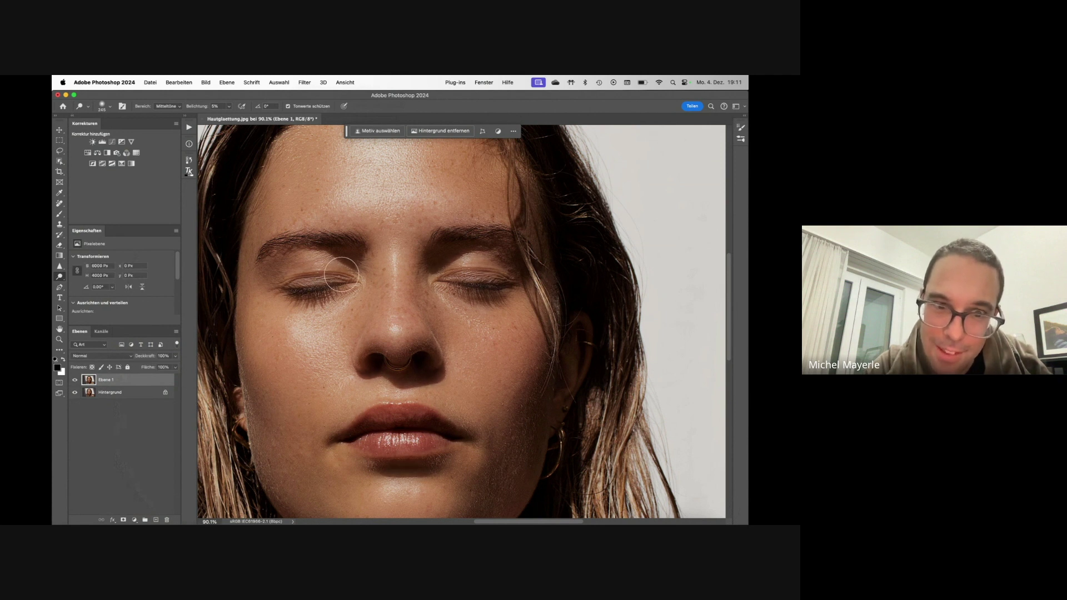
{"action": "scroll", "coordinate": [320, 274], "scroll_direction": "up", "scroll_amount": 2}
{"action": "scroll", "coordinate": [320, 274], "scroll_direction": "up", "scroll_amount": 3}
{"action": "left_click", "coordinate": [75, 380]}
{"action": "left_click", "coordinate": [76, 380]}
{"action": "left_click", "coordinate": [76, 380]}
{"action": "left_click", "coordinate": [76, 380]}
{"action": "left_click", "coordinate": [76, 380]}
{"action": "left_click", "coordinate": [75, 380]}
Add a layer mask to the smoothed layer and paint black over the eyes with a Normal-mode brush at 50% opacity
{"action": "scroll", "coordinate": [497, 330], "scroll_direction": "down", "scroll_amount": 5}
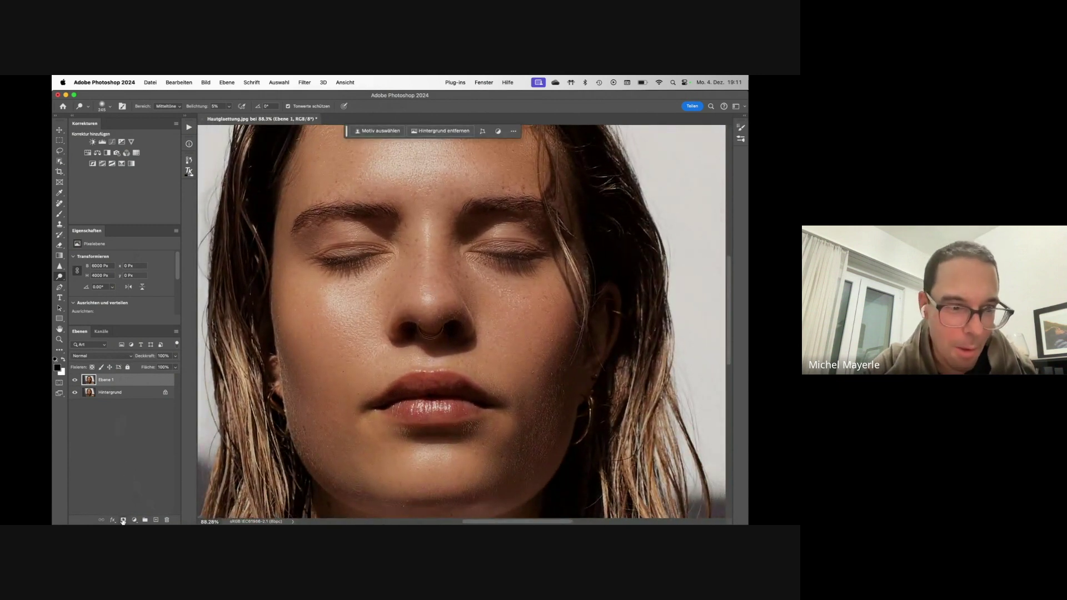
{"action": "left_click", "coordinate": [123, 520]}
{"action": "key", "text": "b"}
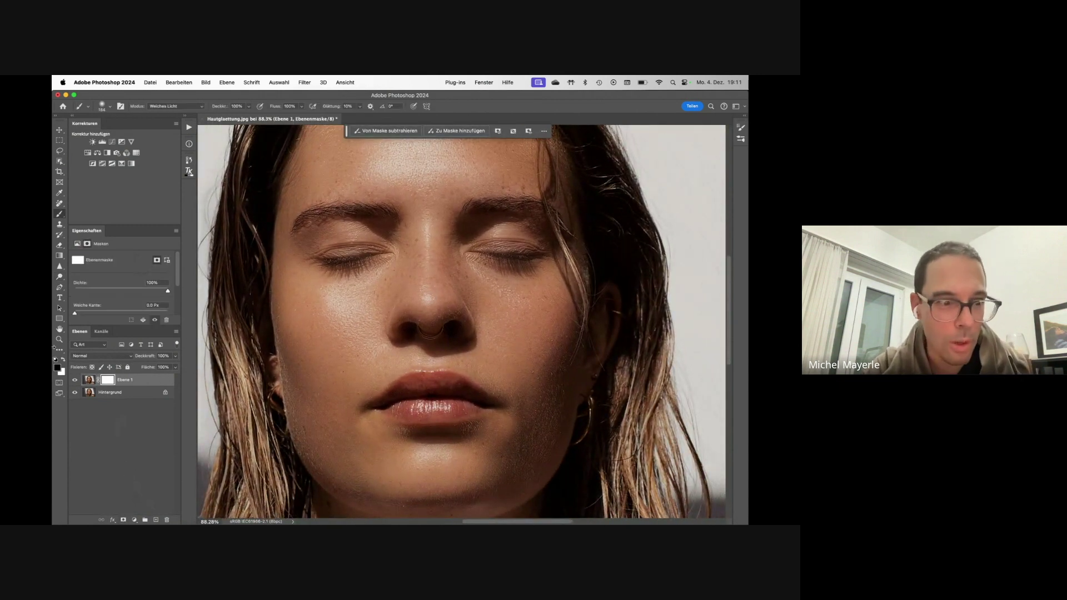
{"action": "mouse_move", "coordinate": [305, 351]}
{"action": "left_mouse_down"}
{"action": "mouse_move", "coordinate": [334, 349]}
{"action": "mouse_move", "coordinate": [365, 302]}
{"action": "left_mouse_up"}
{"action": "key", "text": "5"}
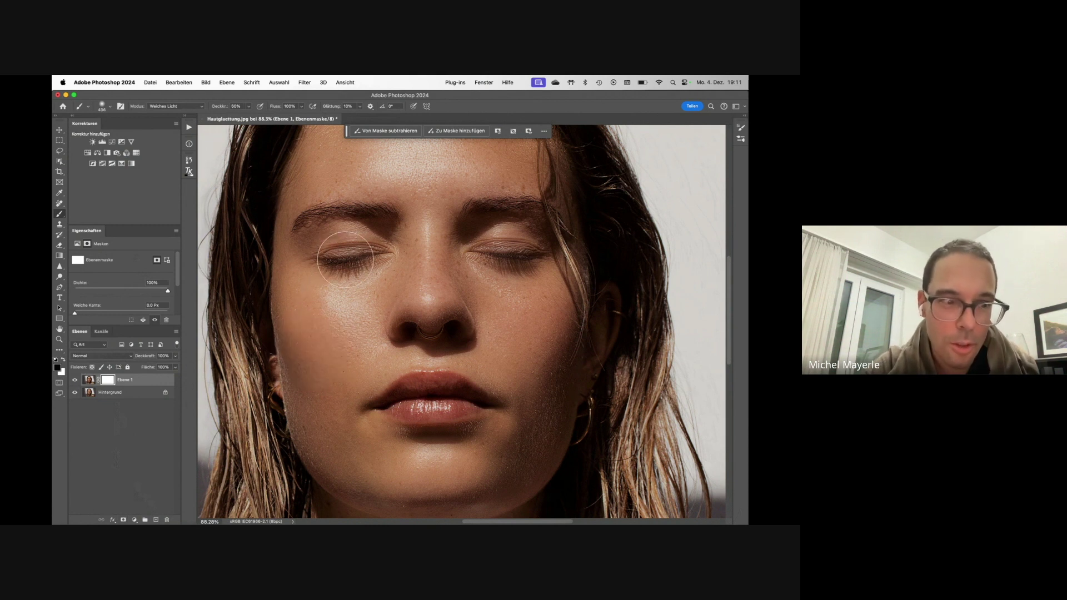
{"action": "left_click", "coordinate": [195, 106]}
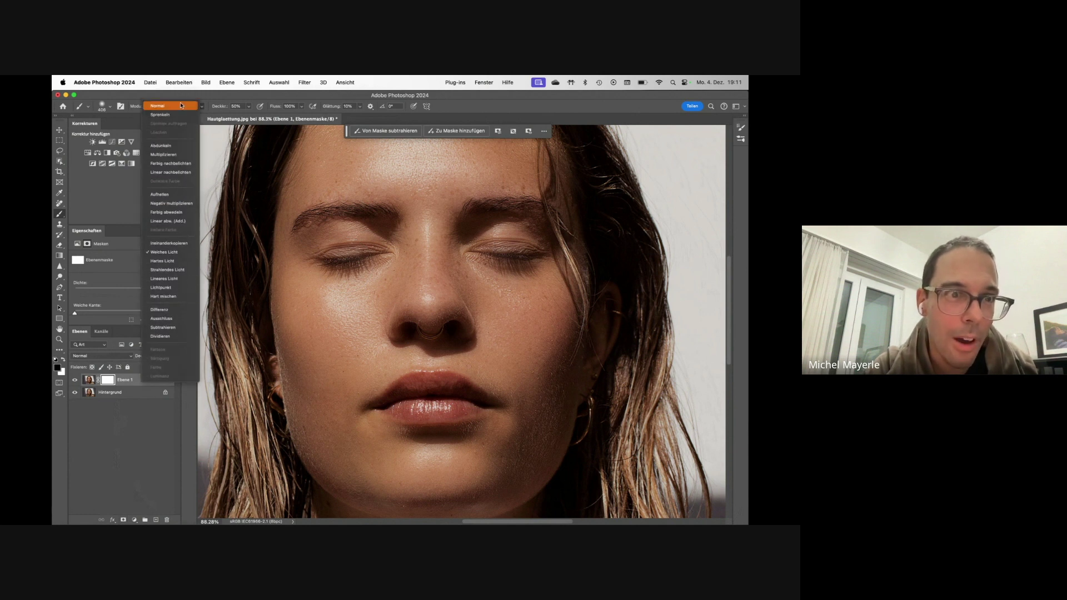
{"action": "left_click", "coordinate": [166, 106]}
{"action": "mouse_move", "coordinate": [493, 256]}
{"action": "left_mouse_down"}
{"action": "mouse_move", "coordinate": [531, 254]}
{"action": "mouse_move", "coordinate": [522, 213]}
{"action": "mouse_move", "coordinate": [372, 211]}
{"action": "mouse_move", "coordinate": [316, 224]}
{"action": "left_mouse_up"}
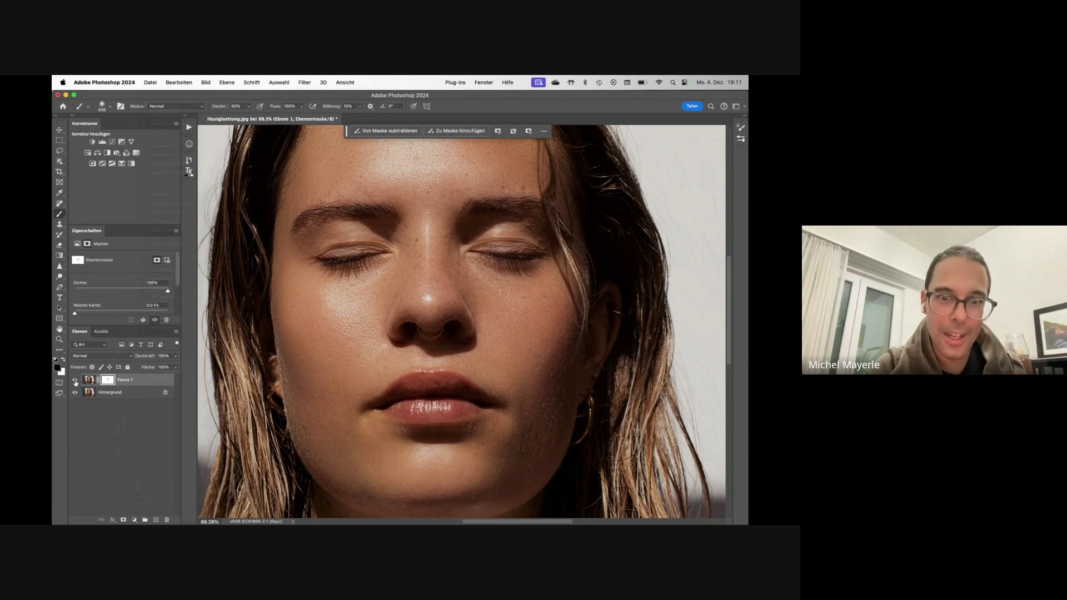
Examine the masked face at 100%, then compare the whole portrait with the smoothed layer hidden and shown
{"action": "key", "text": "super+plus"}
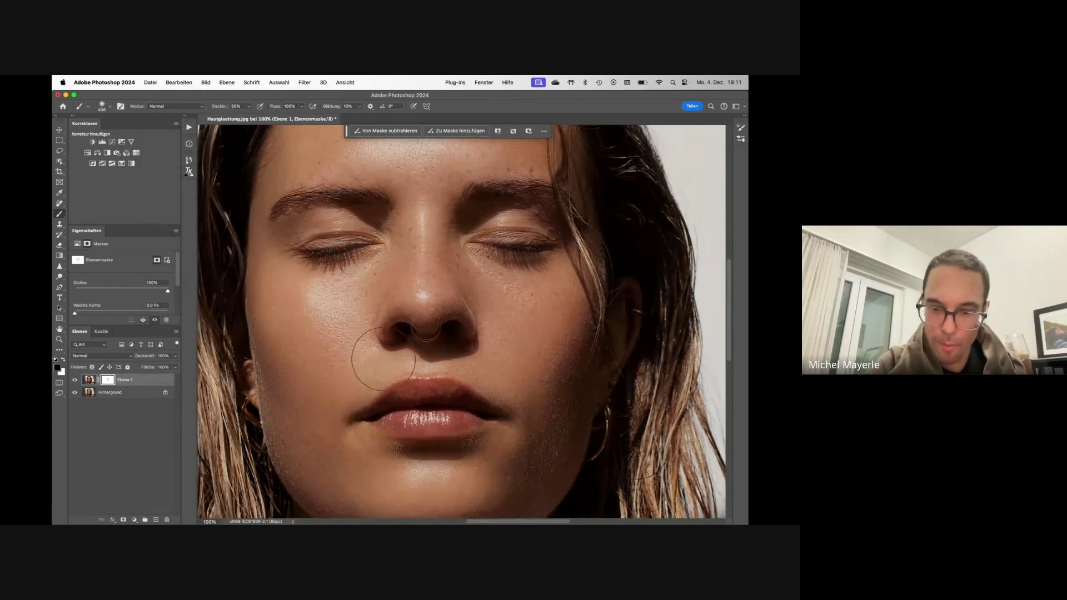
{"action": "key", "text": "super+0"}
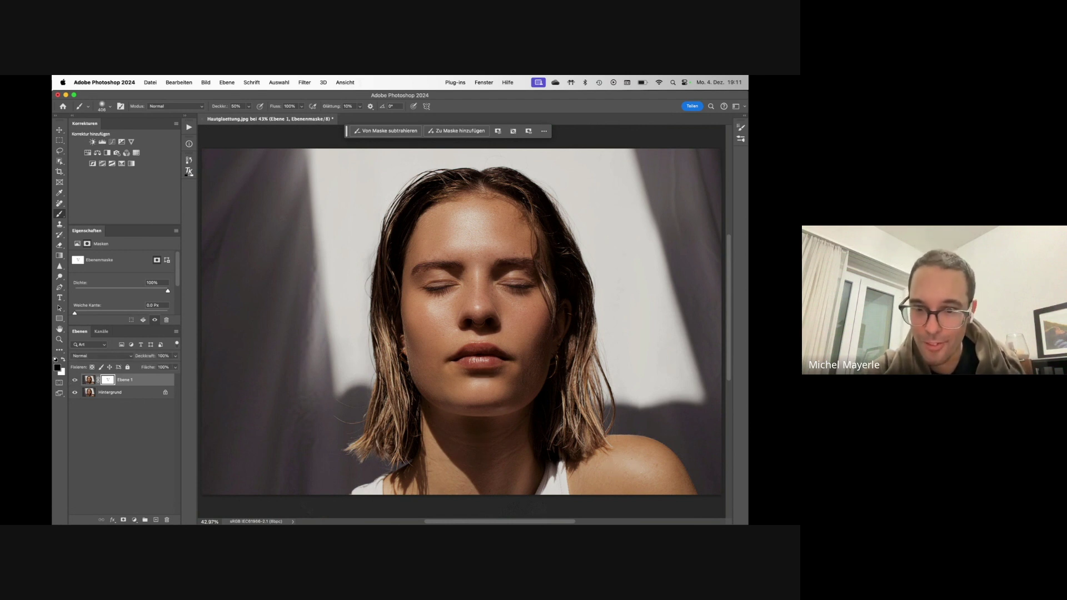
{"action": "left_click", "coordinate": [74, 380]}
{"action": "left_click", "coordinate": [75, 381]}
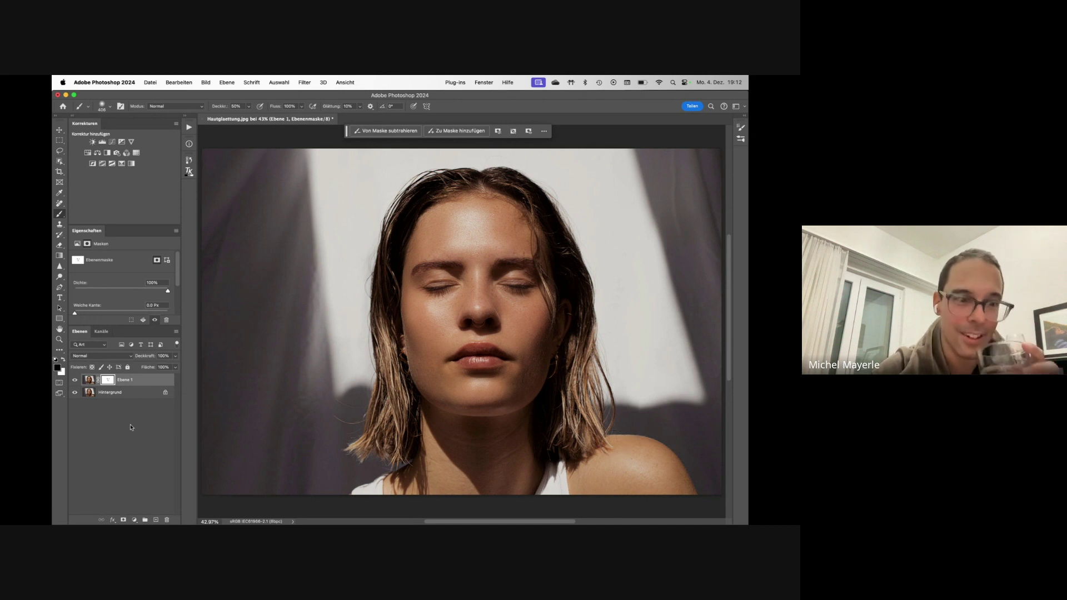
Close Hautglaettung.jpg without saving and switch to the KI folder in Finder
{"action": "key", "text": "super+2"}
{"action": "key", "text": "super+w"}
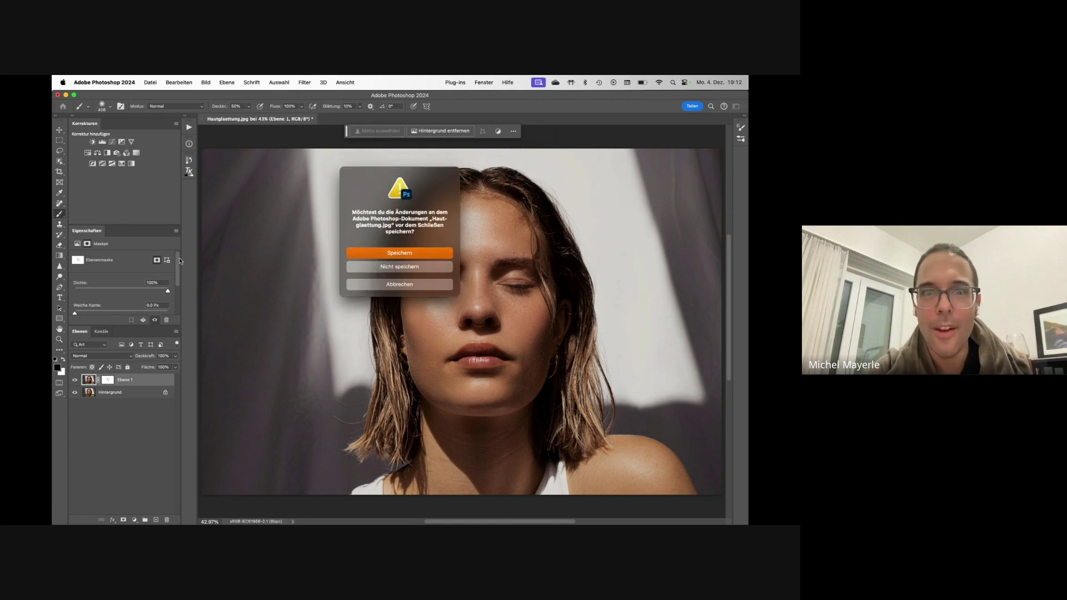
{"action": "left_click", "coordinate": [383, 267]}
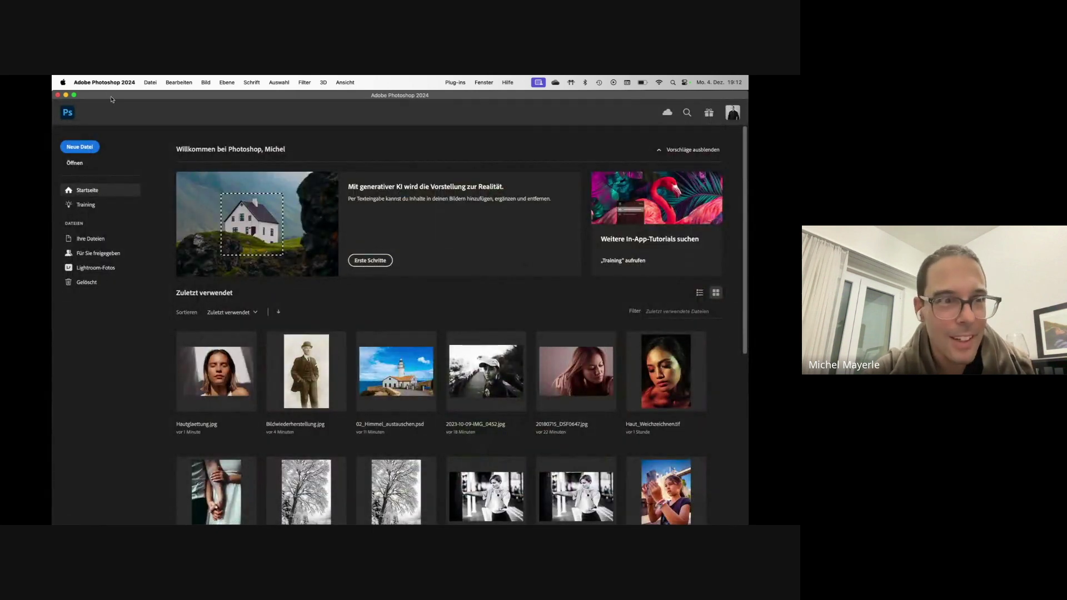
{"action": "key", "text": "super+Tab"}
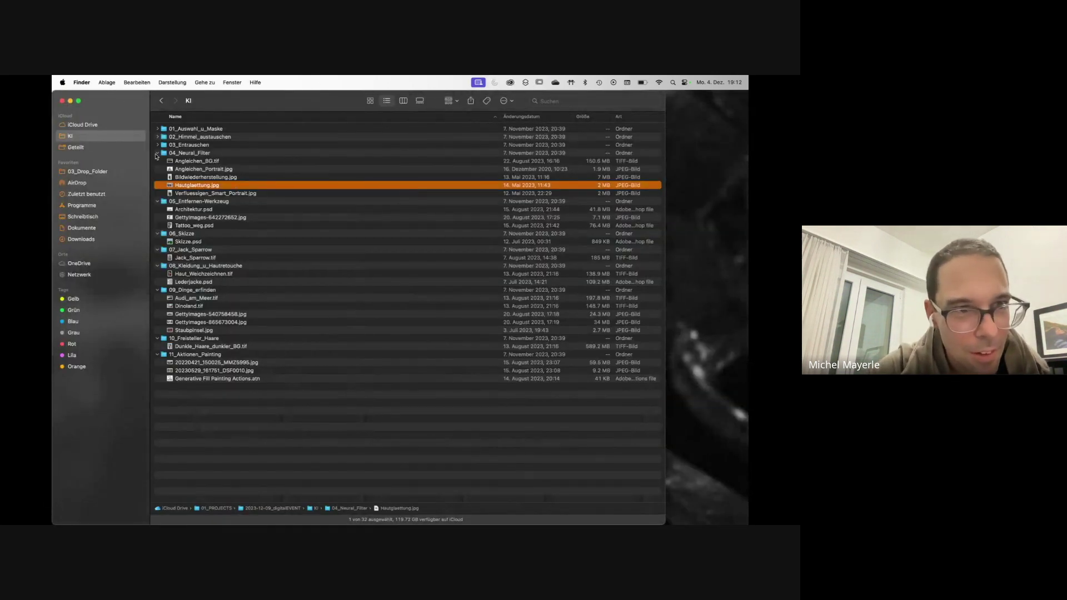
Preview Verfluessigen_Smart_Portrait.jpg from the 04_Neural_Filter folder and close the preview
{"action": "left_click", "coordinate": [157, 153]}
{"action": "left_click", "coordinate": [157, 153]}
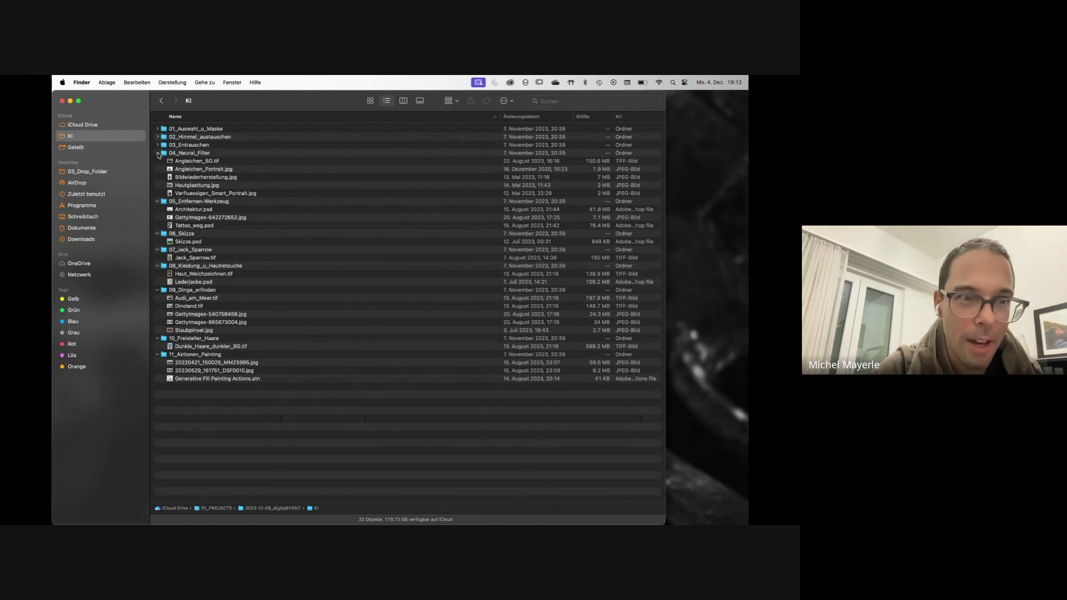
{"action": "left_click", "coordinate": [180, 196]}
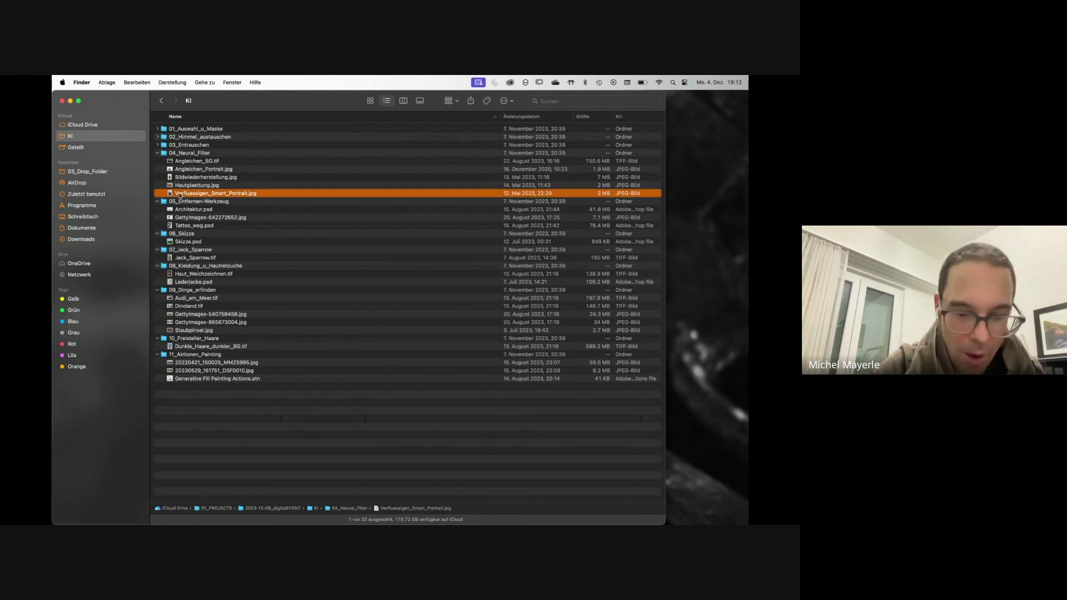
{"action": "key", "text": "space"}
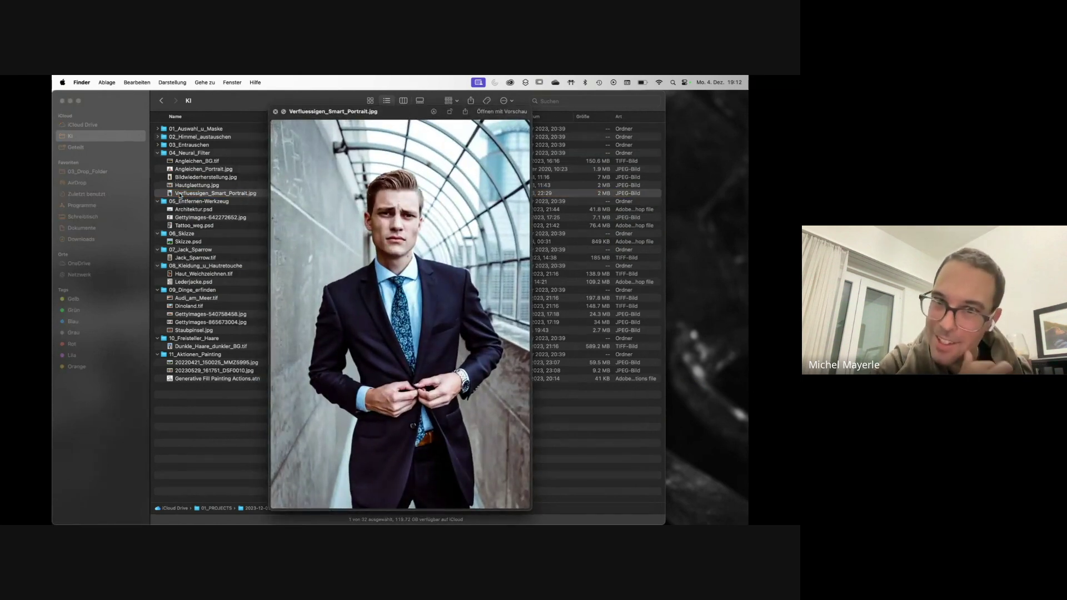
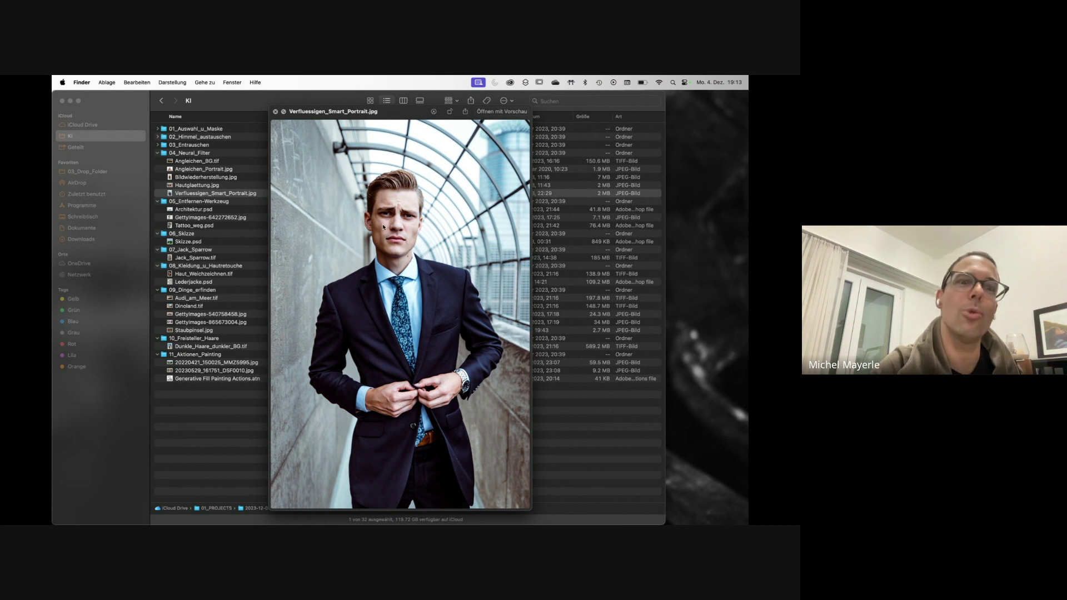
{"action": "key", "text": "space"}
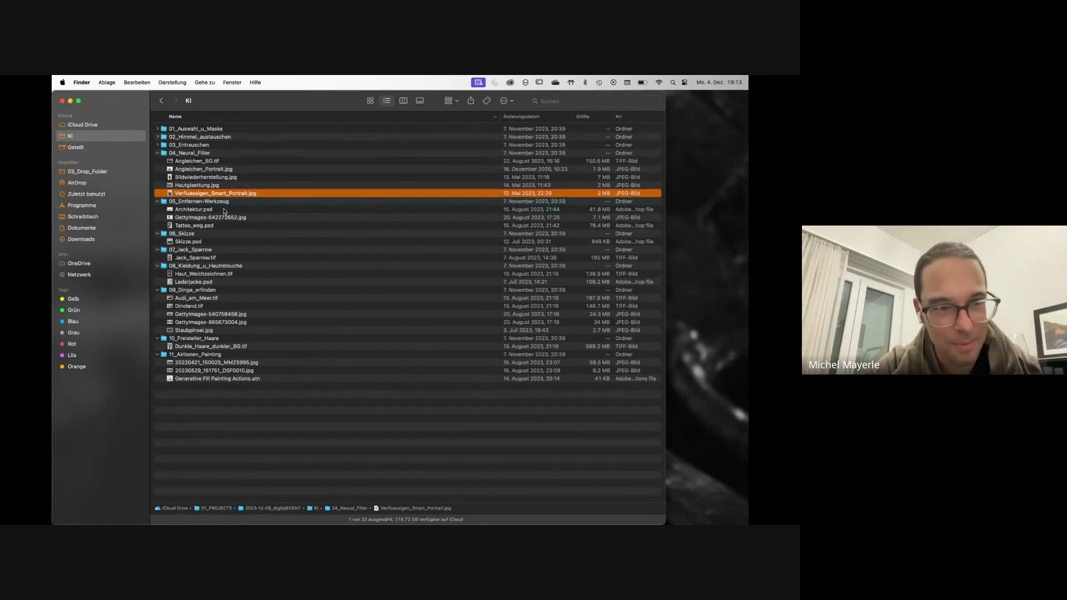
Open Tattoo_weg.psd from the 05_Entfernen-Werkzeug folder in Photoshop, keeping its embedded colour profile, and enlarge the window to fill the screen
{"action": "left_click", "coordinate": [188, 210]}
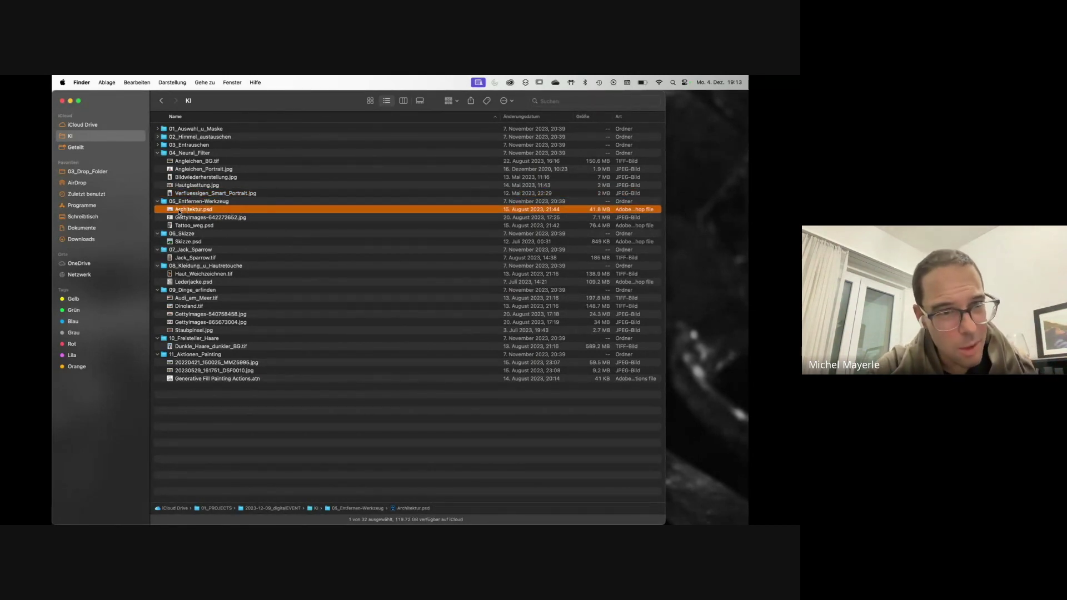
{"action": "left_click_drag", "start_coordinate": [170, 228], "coordinate": [482, 517]}
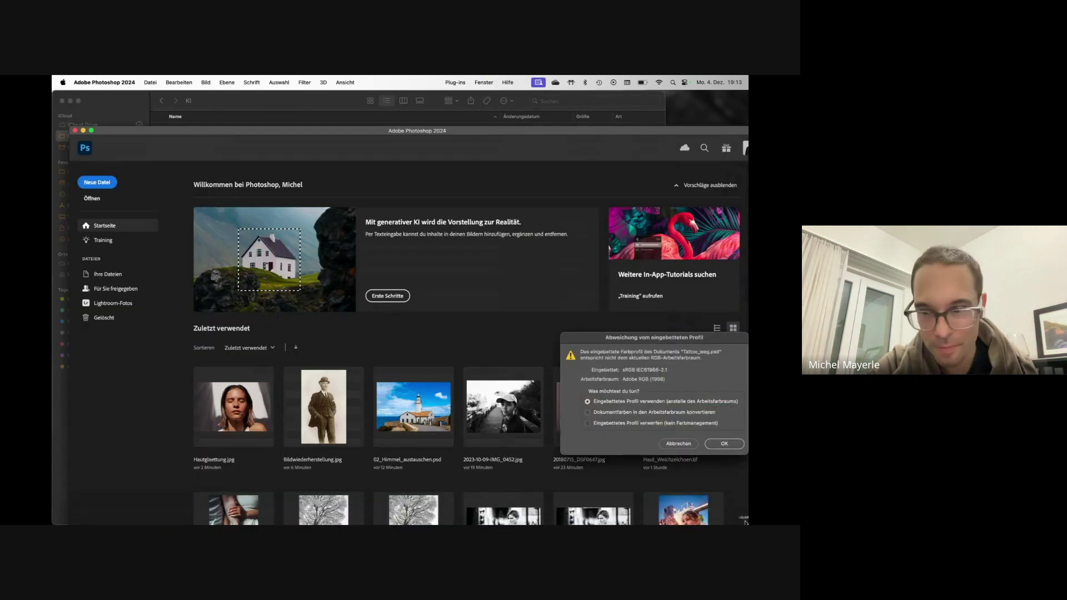
{"action": "left_click", "coordinate": [724, 444]}
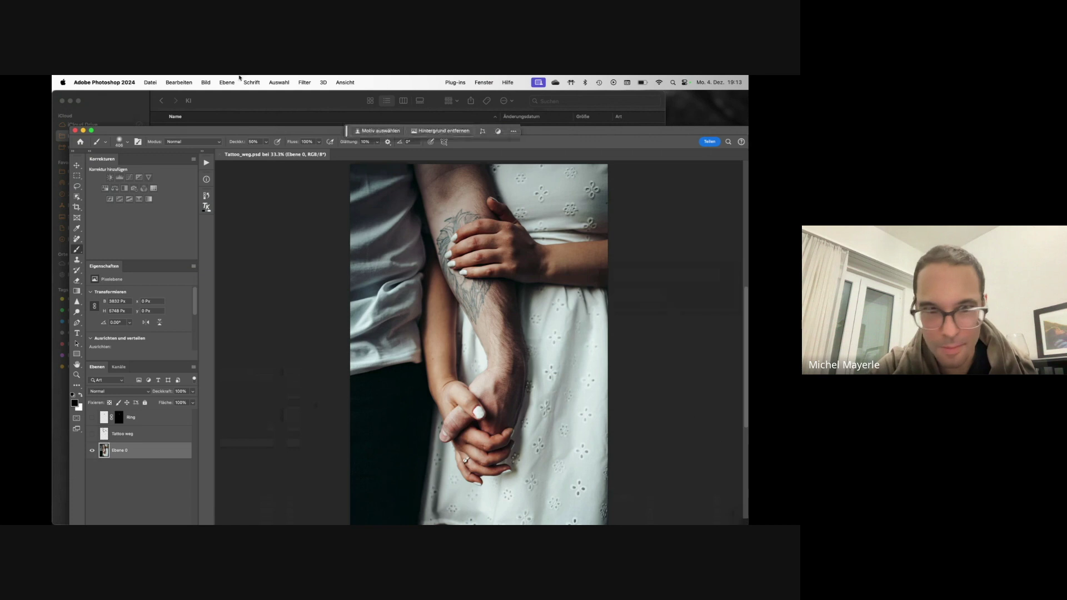
{"action": "left_click", "coordinate": [91, 131]}
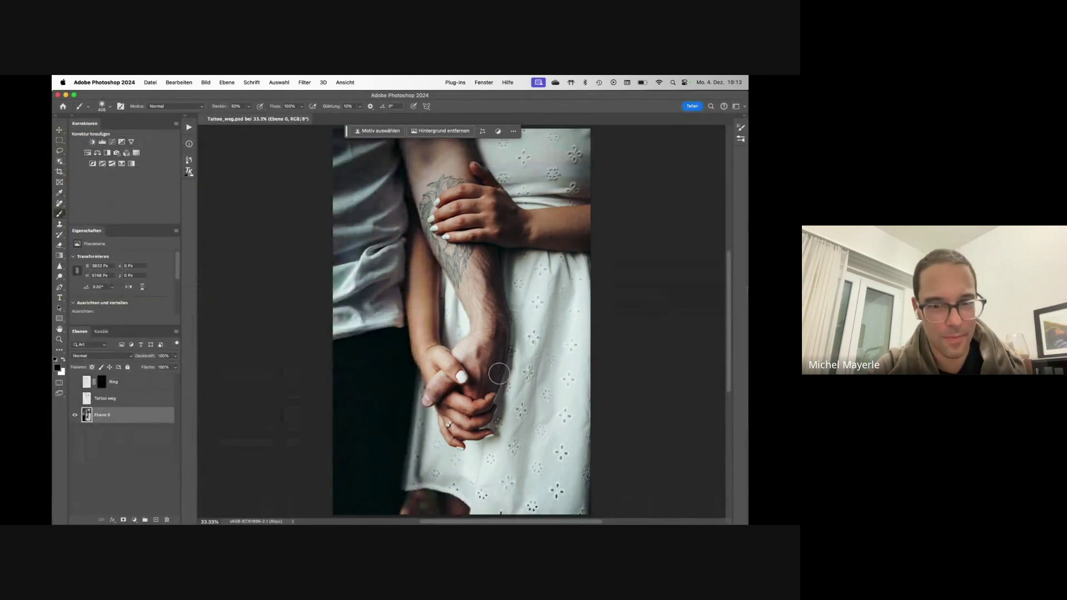
Delete the Ring and Tattoo weg layers, keeping only the original photo layer Ebene 0
{"action": "left_click_drag", "start_coordinate": [519, 205], "coordinate": [548, 210]}
{"action": "scroll", "coordinate": [476, 274], "scroll_direction": "up", "scroll_amount": 3}
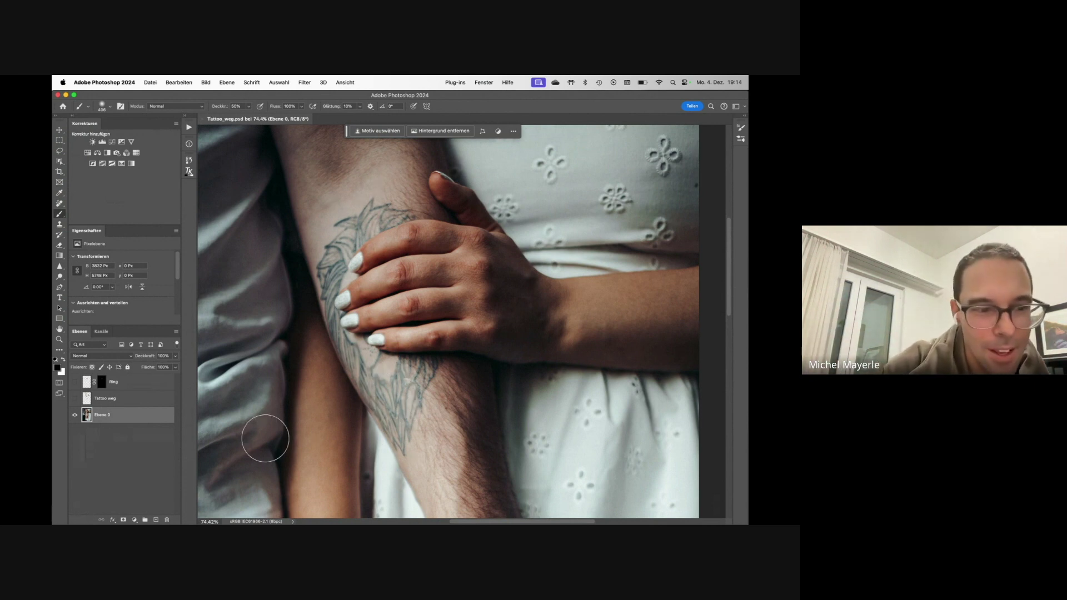
{"action": "left_click", "coordinate": [136, 386]}
{"action": "key", "text": "Delete"}
{"action": "key", "text": "Delete"}
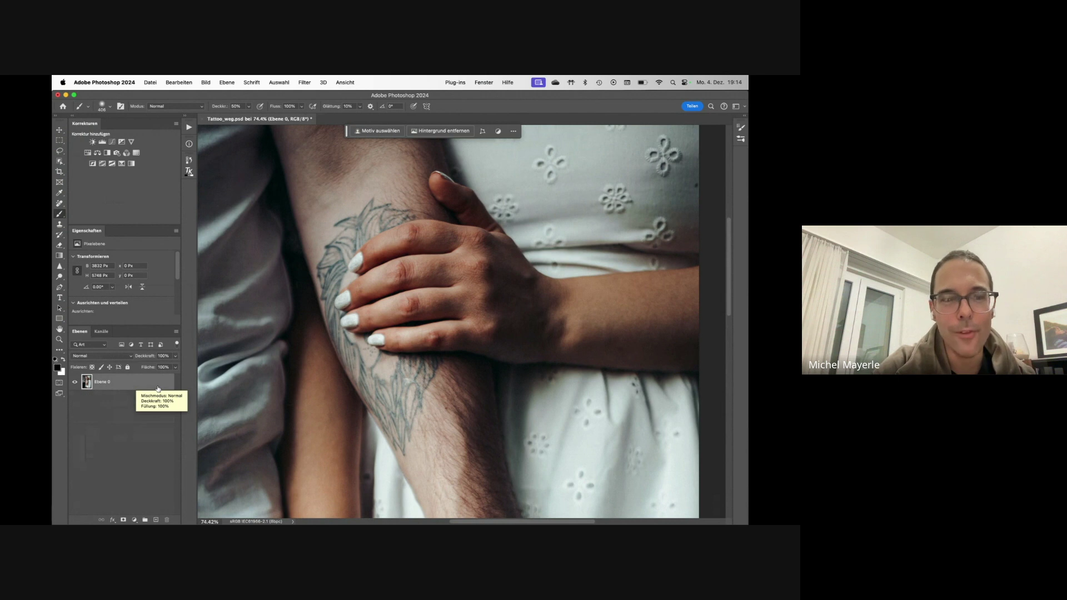
Load the saved Auswahl channel as a selection around the forearm tattoo and return to the layers
{"action": "left_click", "coordinate": [102, 331]}
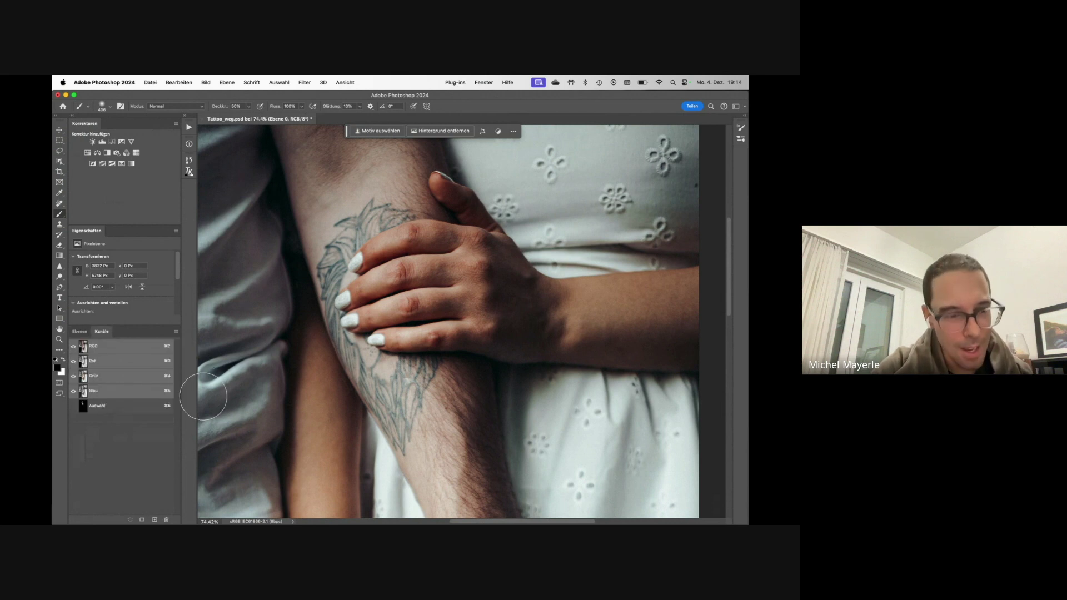
{"action": "left_click", "coordinate": [84, 406], "text": "super"}
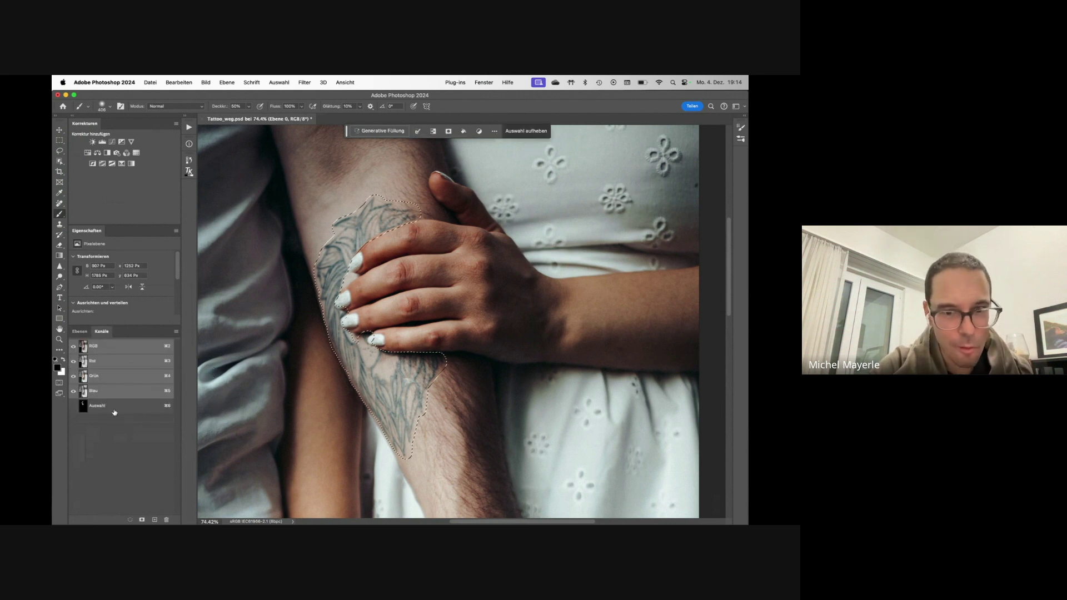
{"action": "left_click", "coordinate": [80, 332]}
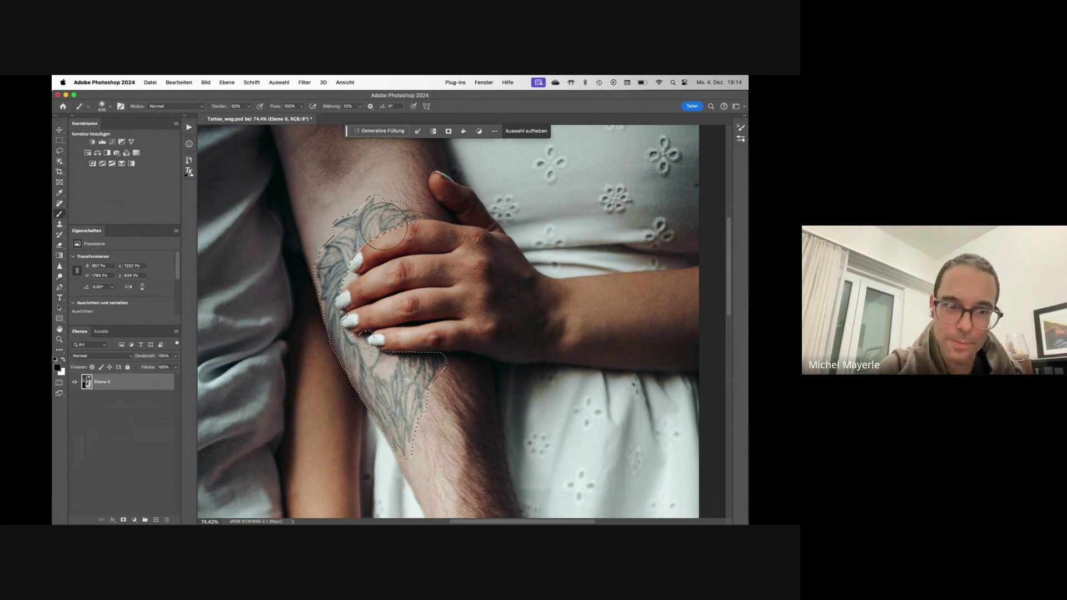
Reposition the contextual task bar above the image, over the brush options, and show its additional bar options
{"action": "left_click_drag", "start_coordinate": [346, 131], "coordinate": [253, 179]}
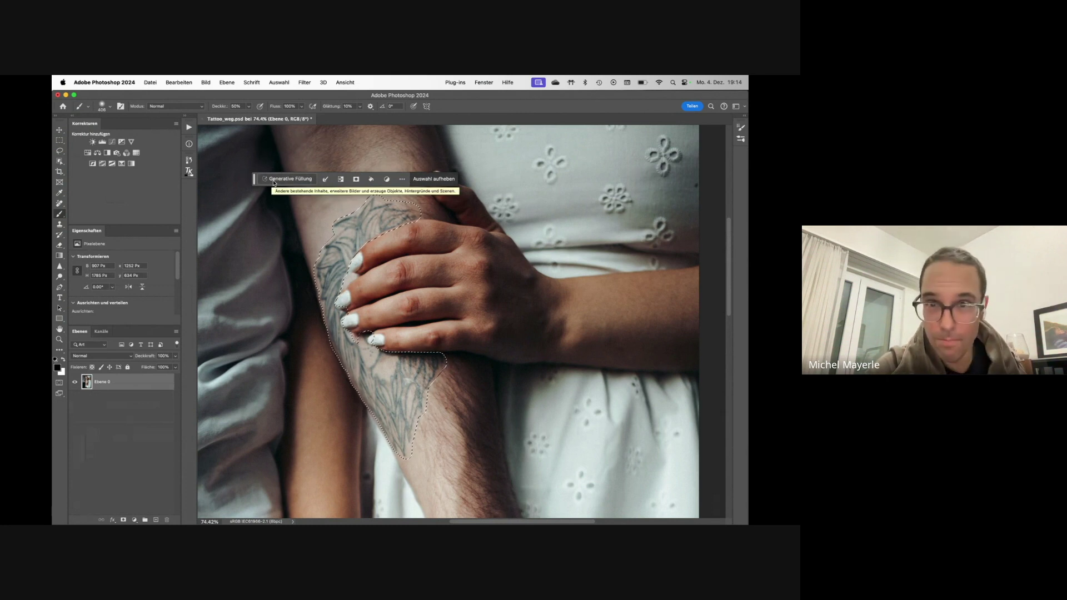
{"action": "left_click", "coordinate": [484, 83]}
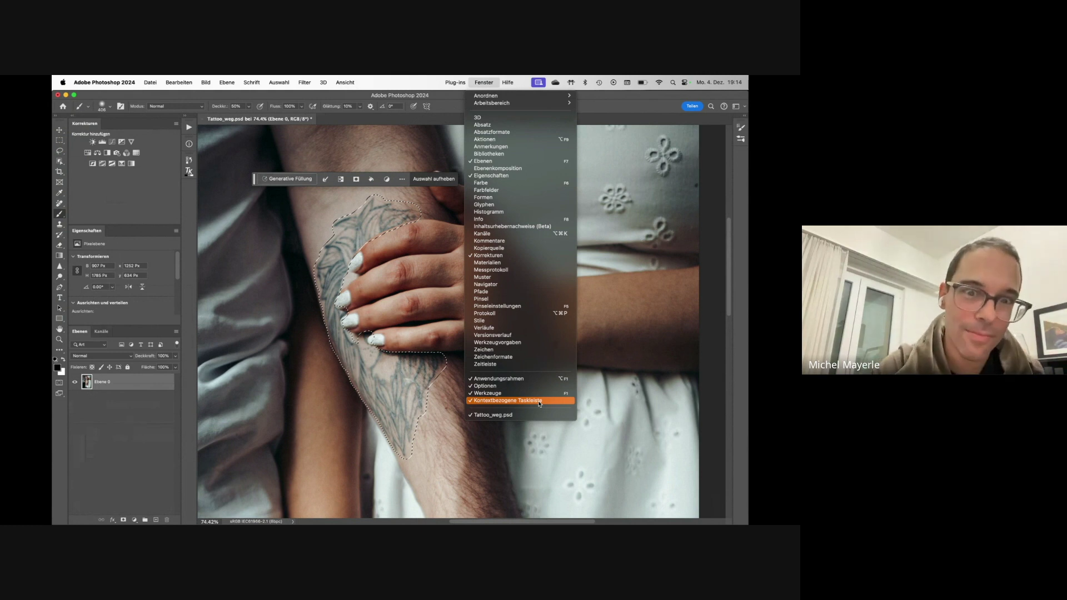
{"action": "left_click", "coordinate": [257, 183]}
{"action": "mouse_move", "coordinate": [258, 184]}
{"action": "left_mouse_down"}
{"action": "mouse_move", "coordinate": [338, 450]}
{"action": "mouse_move", "coordinate": [339, 509]}
{"action": "left_mouse_up"}
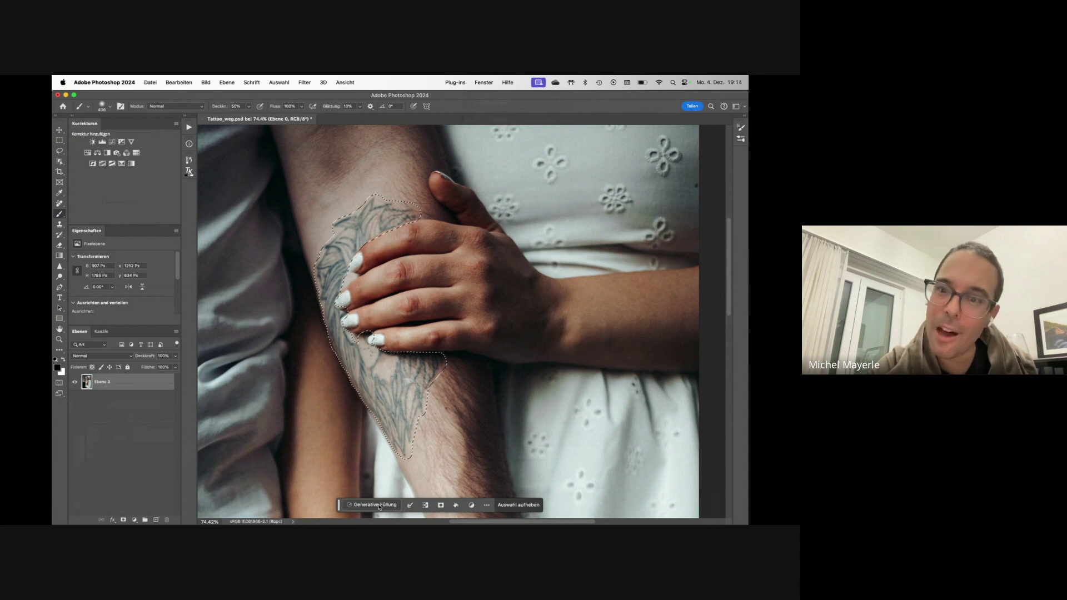
{"action": "left_click_drag", "start_coordinate": [339, 505], "coordinate": [455, 106]}
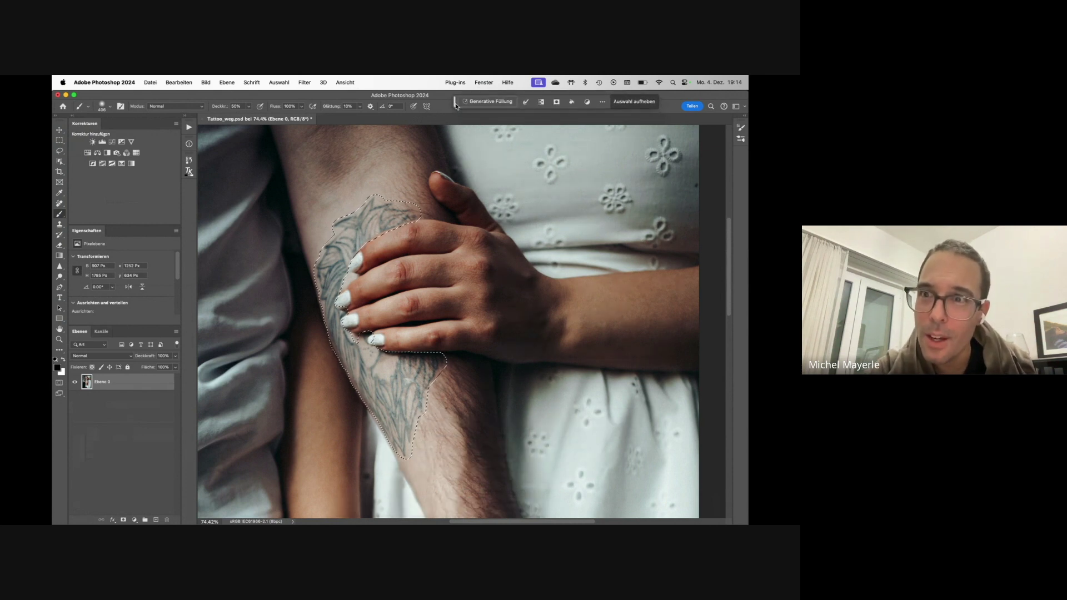
{"action": "left_click", "coordinate": [602, 102]}
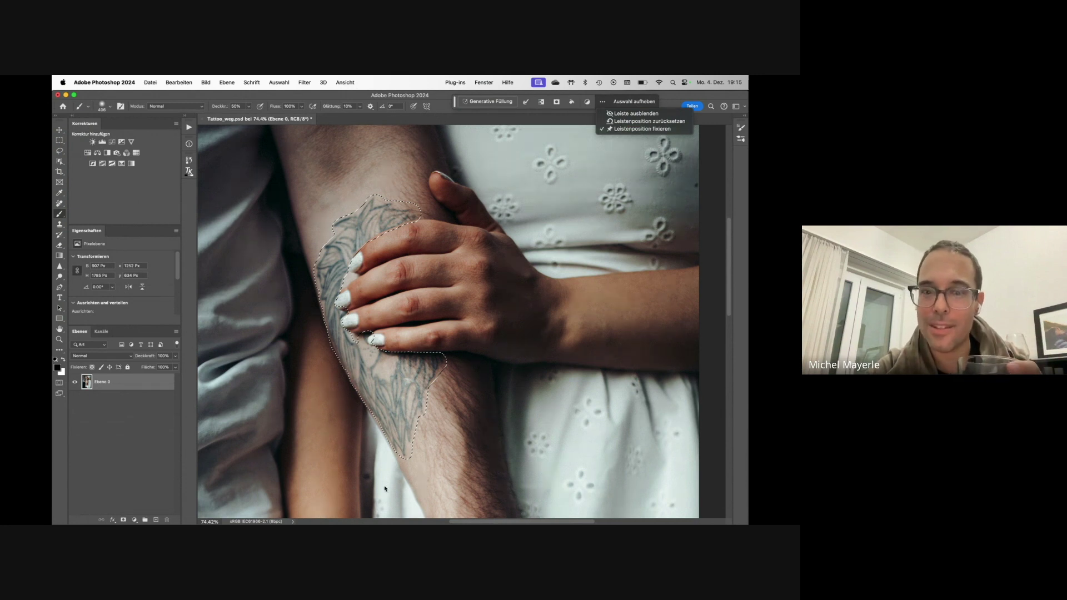
Start a Generative Fill on the tattoo selection with the prompt "Tattoo weg, Haut des"
{"action": "left_click", "coordinate": [500, 103]}
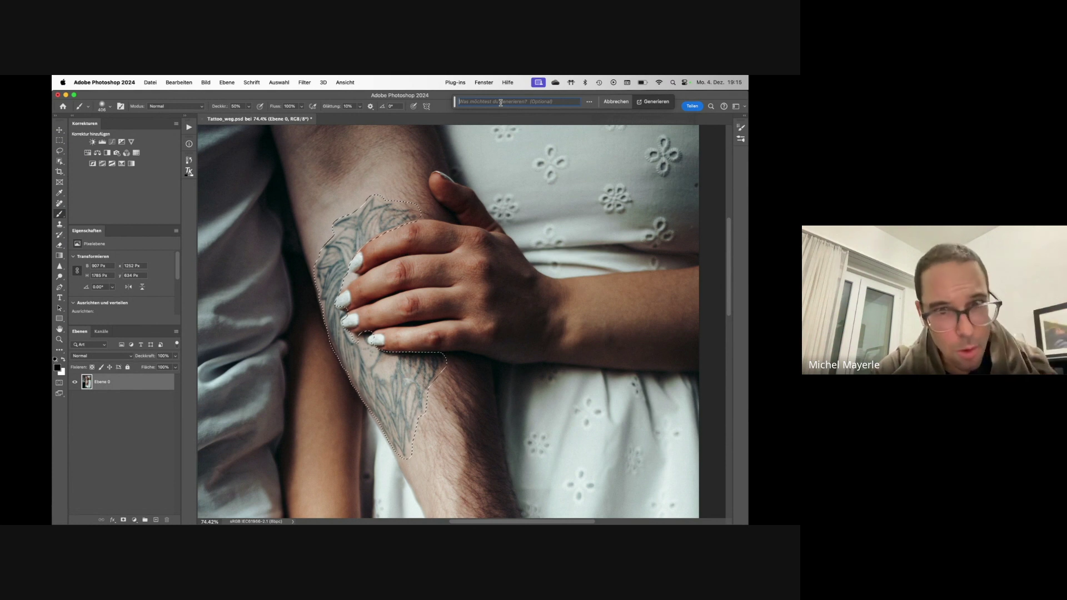
{"action": "type", "text": "Ta"}
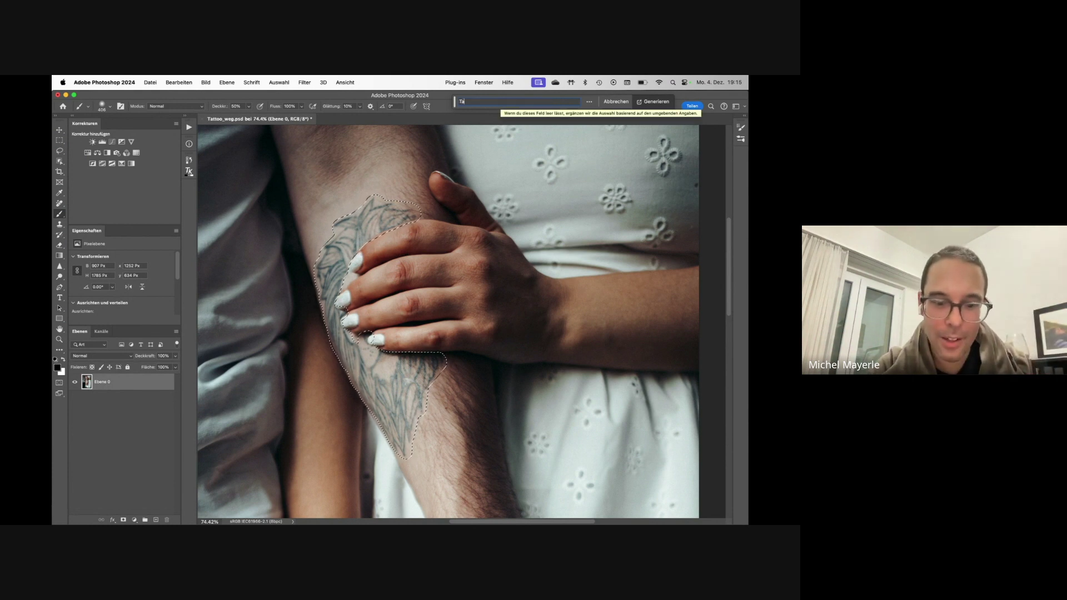
{"action": "type", "text": "ttoo weg"}
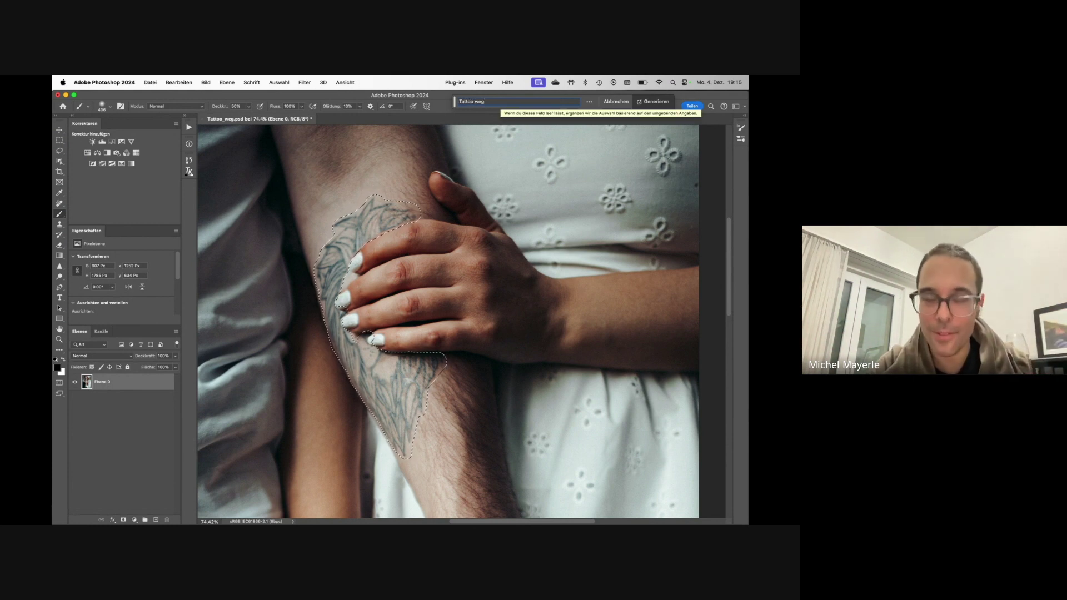
{"action": "type", "text": ", Haut des"}
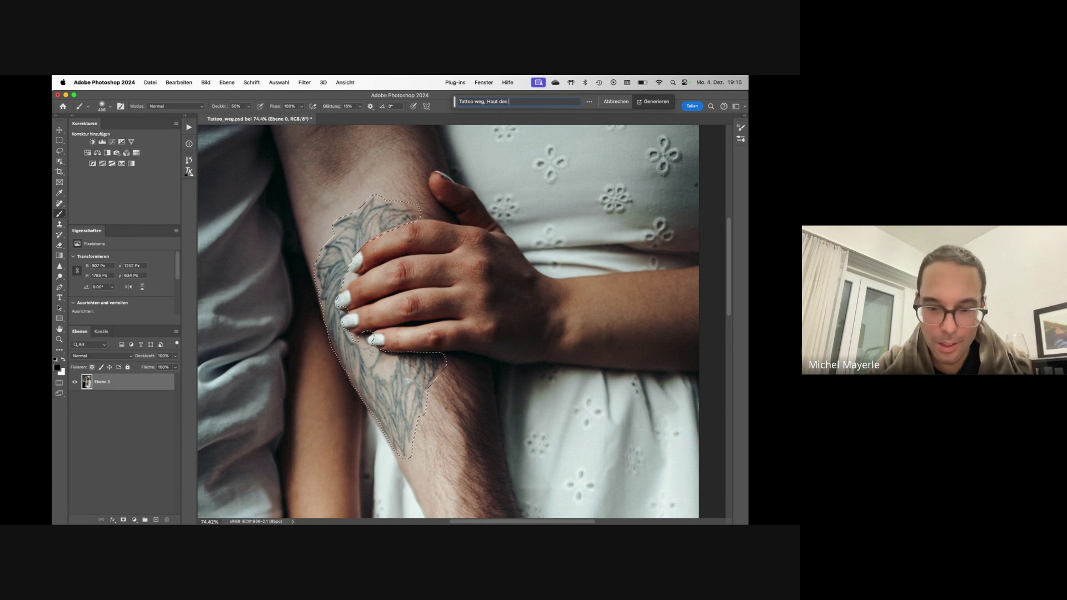
Try a generative fill on the tattoo selection with the prompt "Tattoo weg, Haut des Oberarms", inspect the variations, and undo it
{"action": "type", "text": " Oberarms"}
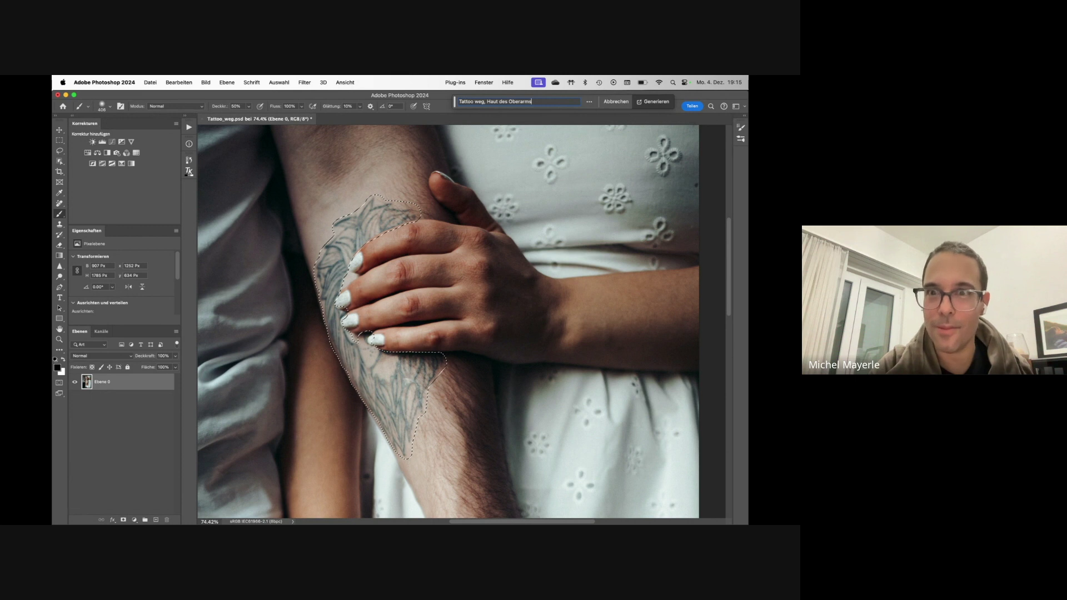
{"action": "key", "text": "Return"}
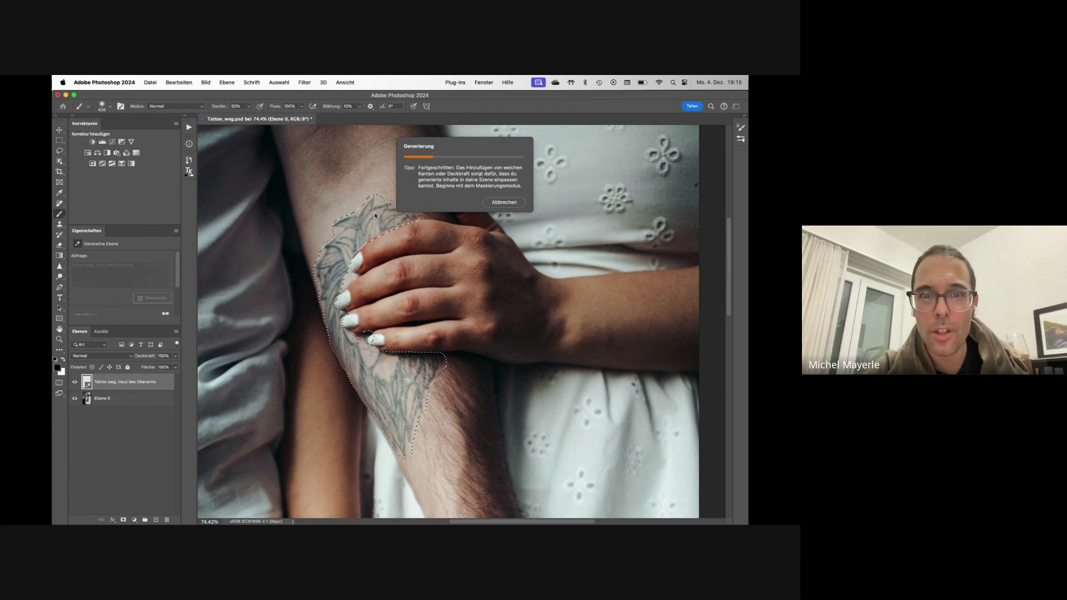
{"action": "scroll", "coordinate": [361, 392], "scroll_direction": "down", "scroll_amount": 3}
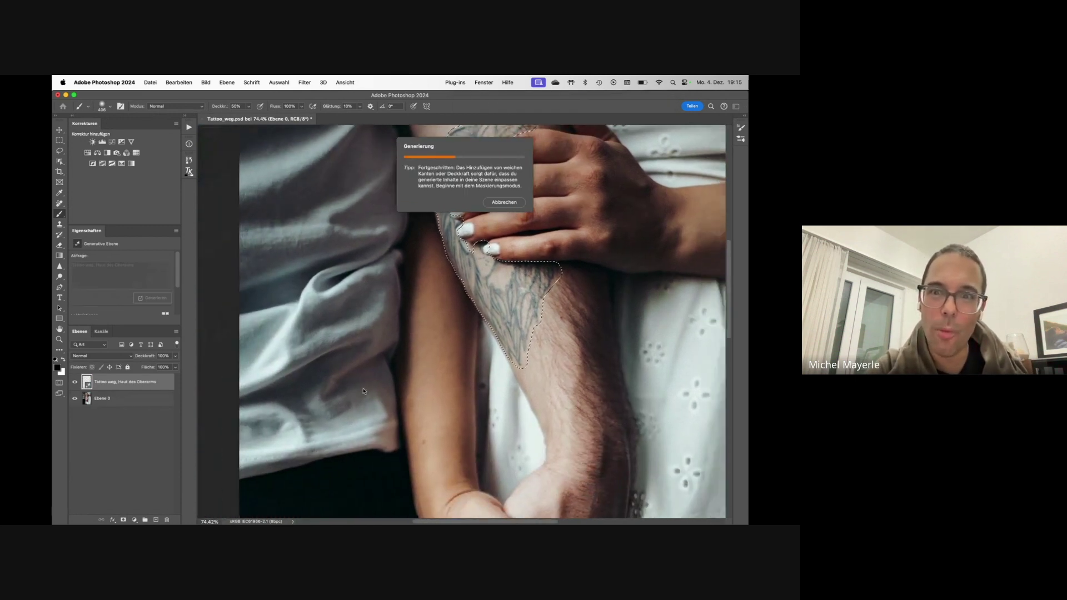
{"action": "scroll", "coordinate": [361, 391], "scroll_direction": "up", "scroll_amount": 3}
{"action": "scroll", "coordinate": [362, 392], "scroll_direction": "right", "scroll_amount": 2}
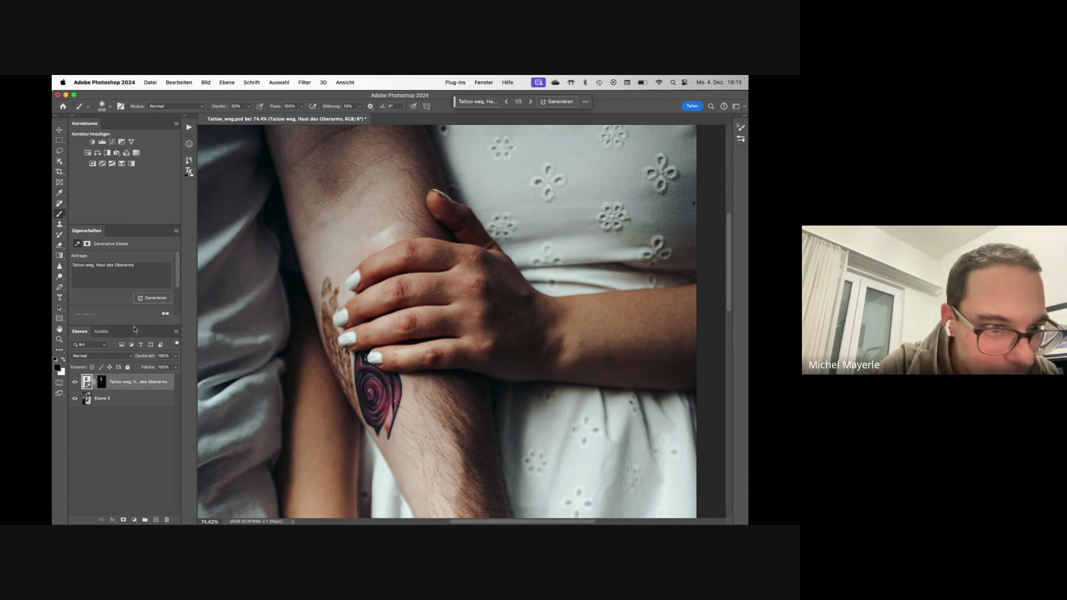
{"action": "left_click_drag", "start_coordinate": [135, 326], "coordinate": [138, 354]}
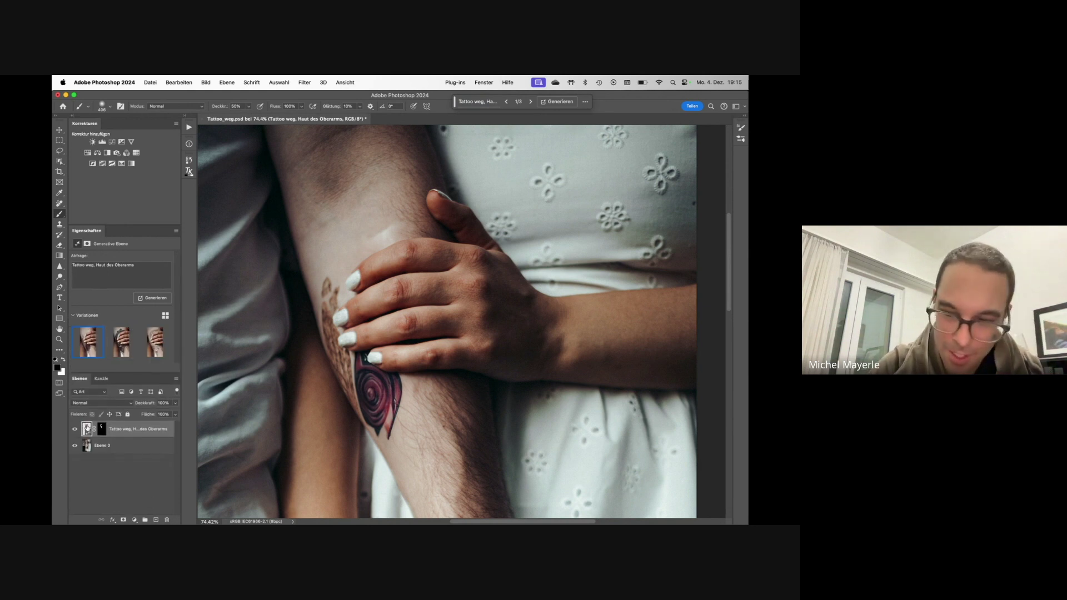
{"action": "key", "text": "super+z"}
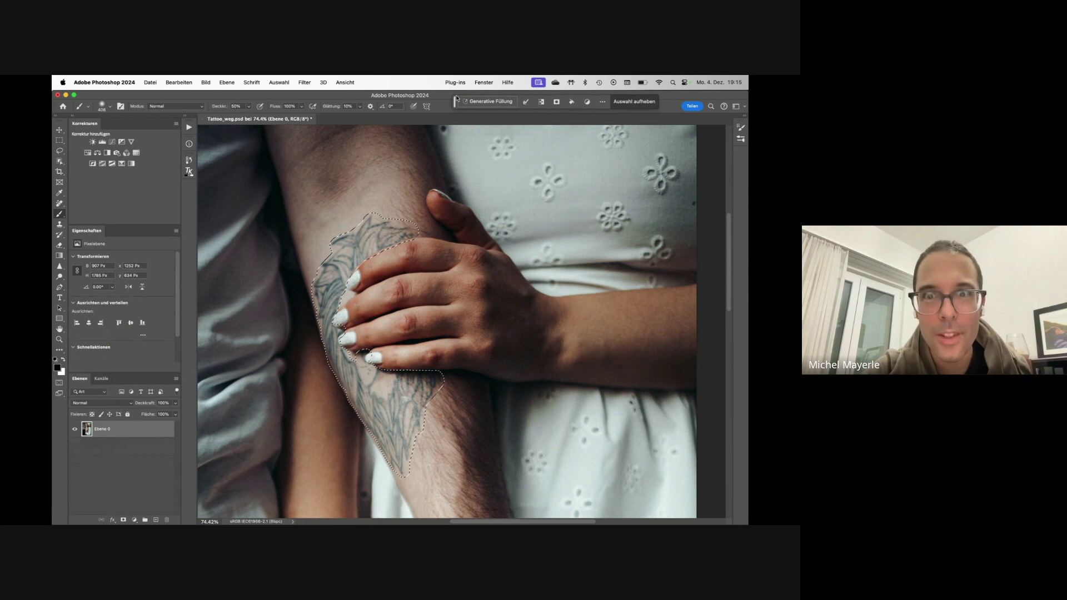
Generate a fill for the tattoo selection with an empty prompt, compare the variations and choose the third one
{"action": "left_click", "coordinate": [488, 101]}
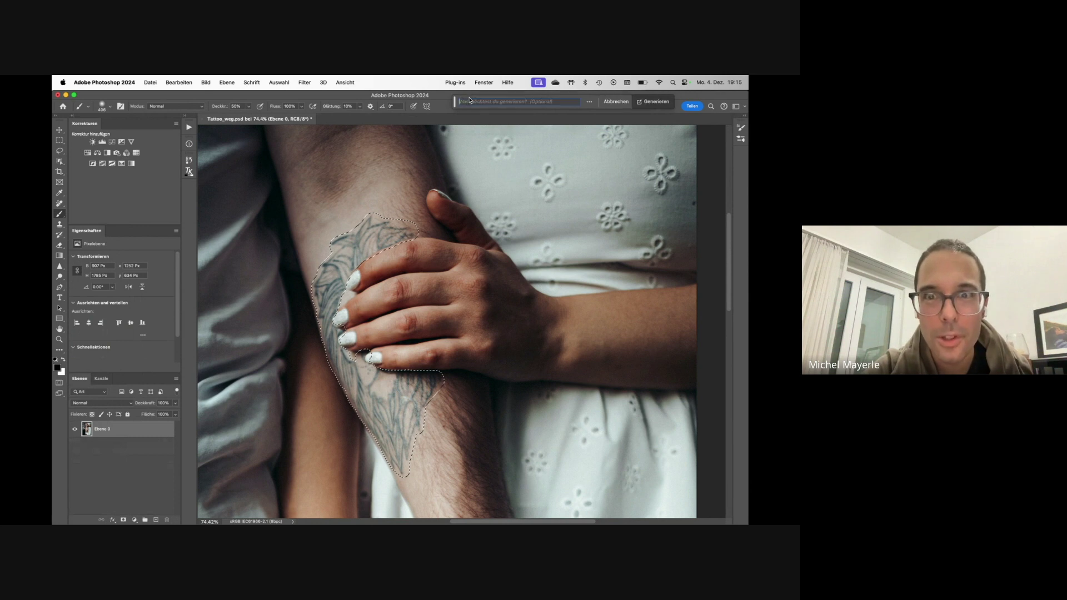
{"action": "left_click", "coordinate": [653, 104]}
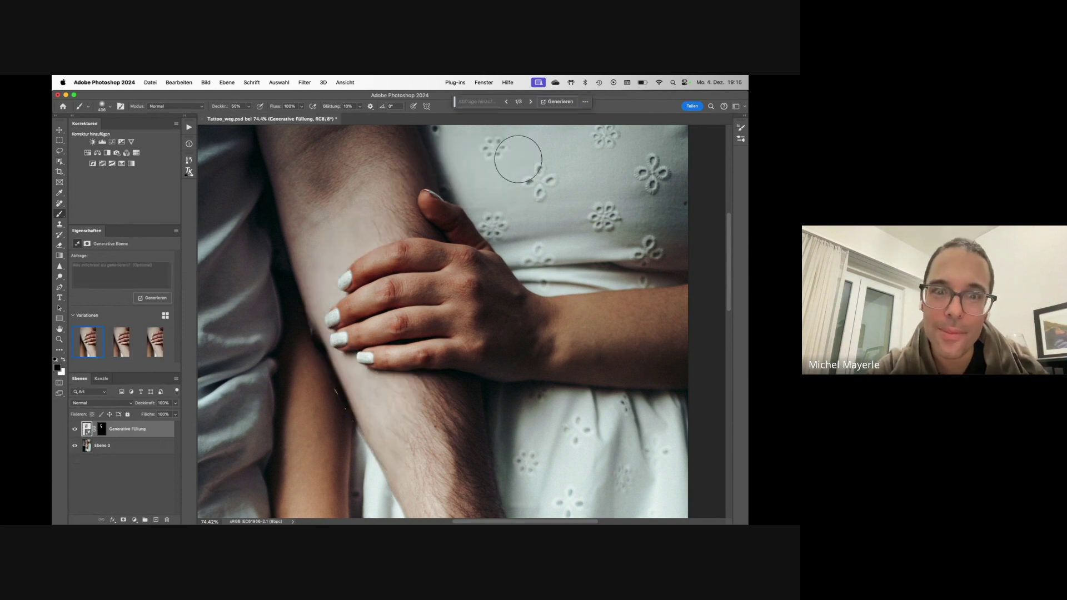
{"action": "left_click", "coordinate": [120, 343]}
{"action": "left_click", "coordinate": [153, 343]}
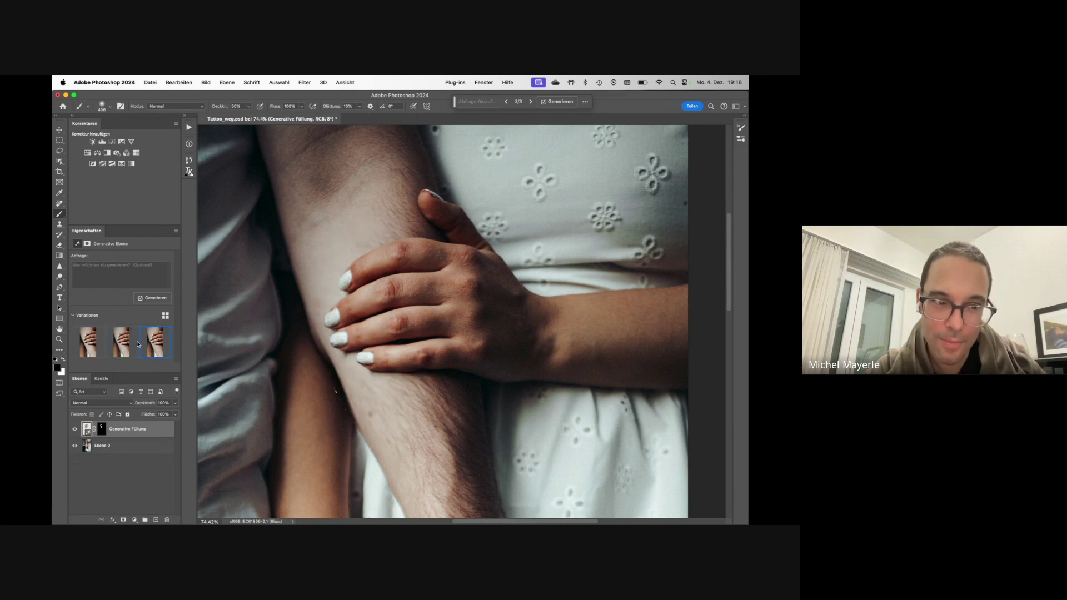
{"action": "left_click", "coordinate": [126, 344]}
{"action": "left_click", "coordinate": [91, 342]}
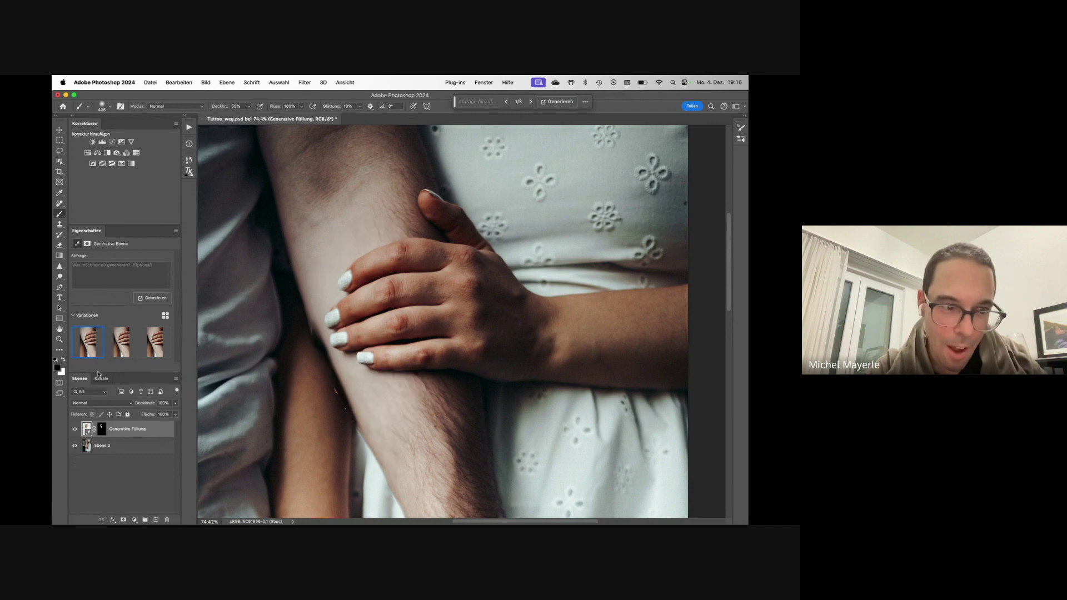
{"action": "left_click", "coordinate": [120, 349]}
{"action": "left_click", "coordinate": [155, 341]}
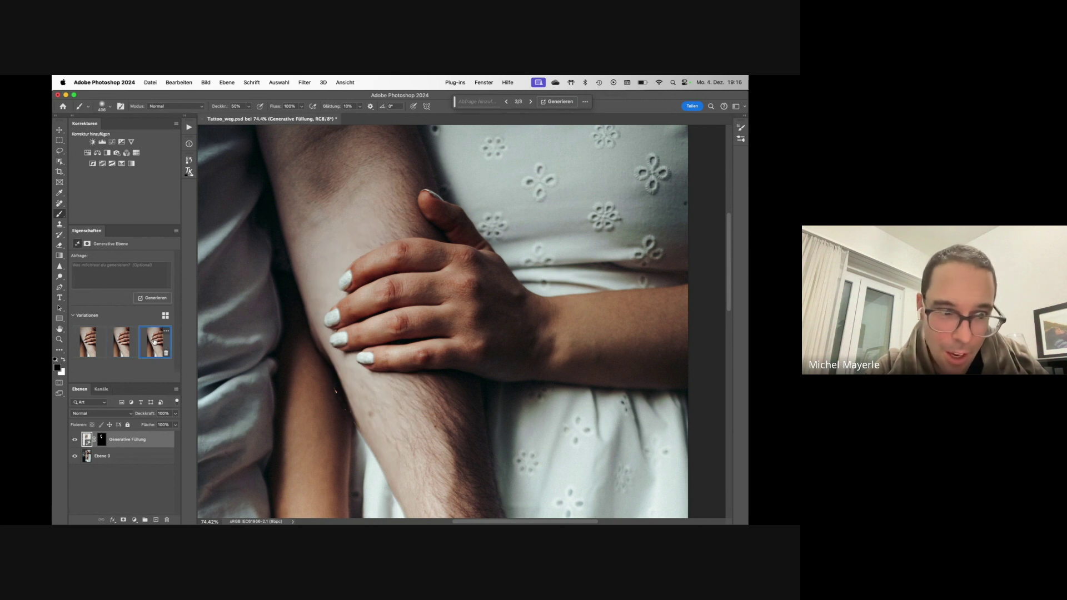
Paint black on the Generative Füllung layer's mask with a smaller brush at 100% opacity over the flaw along the forearm's outer edge
{"action": "left_click", "coordinate": [102, 440]}
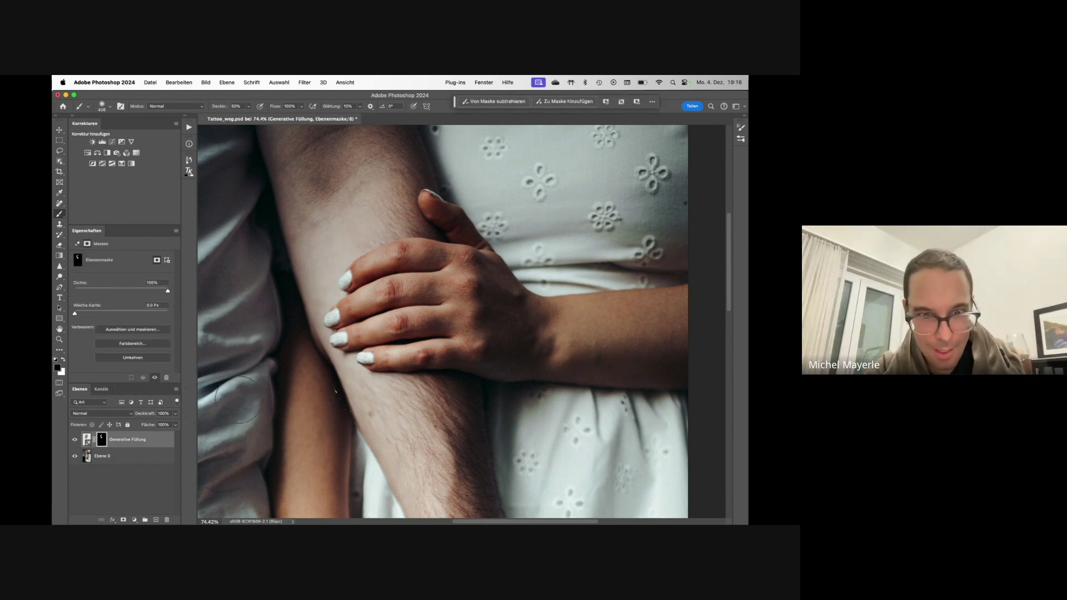
{"action": "left_click_drag", "start_coordinate": [303, 374], "coordinate": [271, 379], "text": "ctrl+alt"}
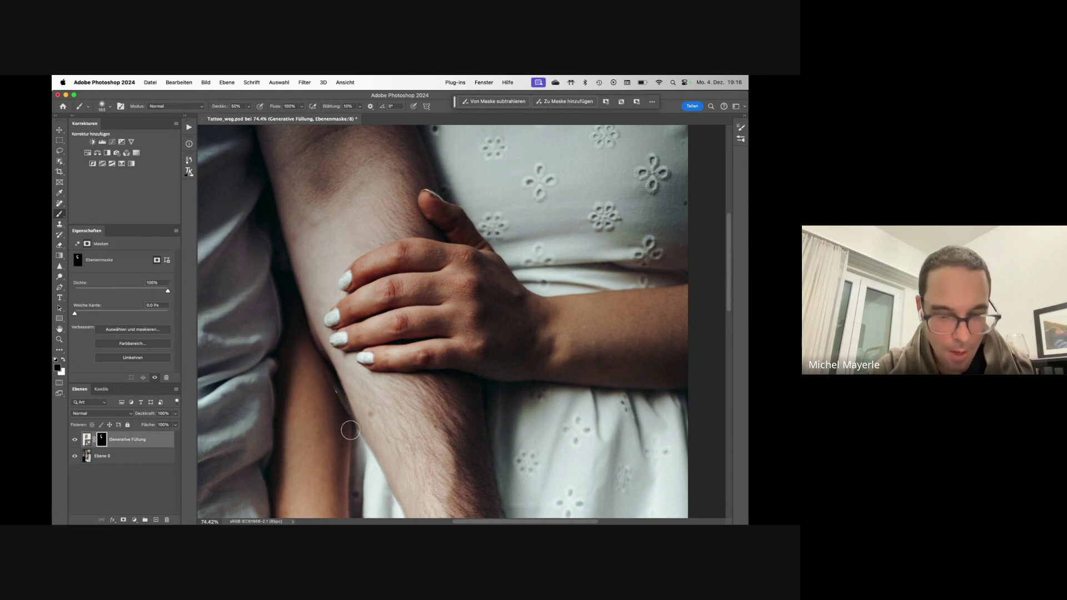
{"action": "key", "text": "0"}
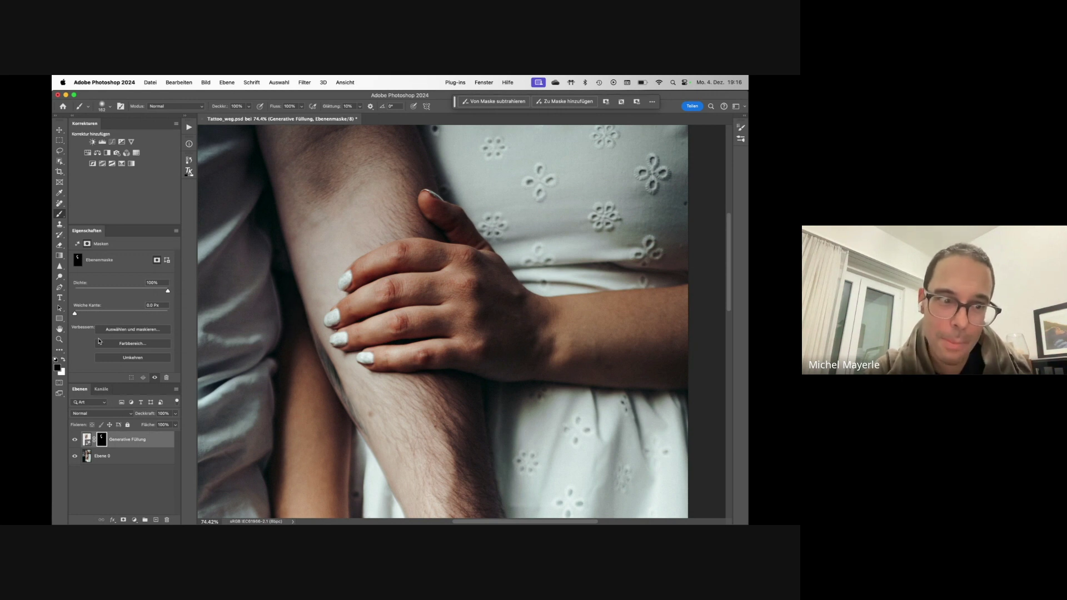
Compare the masked fill's variations on the forearm and use the second one
{"action": "left_click", "coordinate": [87, 439]}
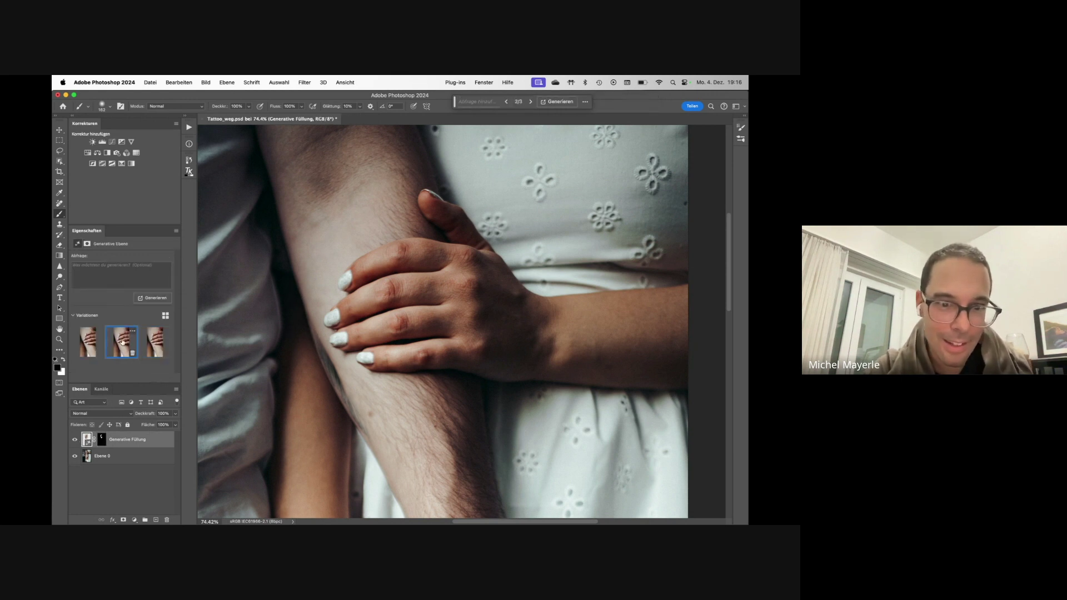
{"action": "left_click", "coordinate": [123, 341]}
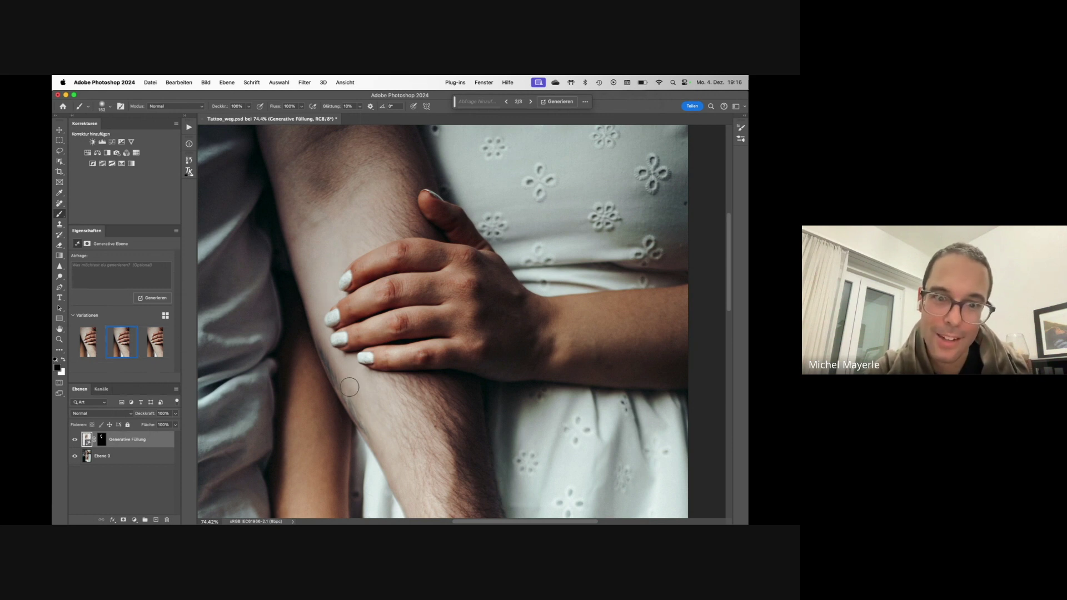
{"action": "left_click", "coordinate": [88, 341]}
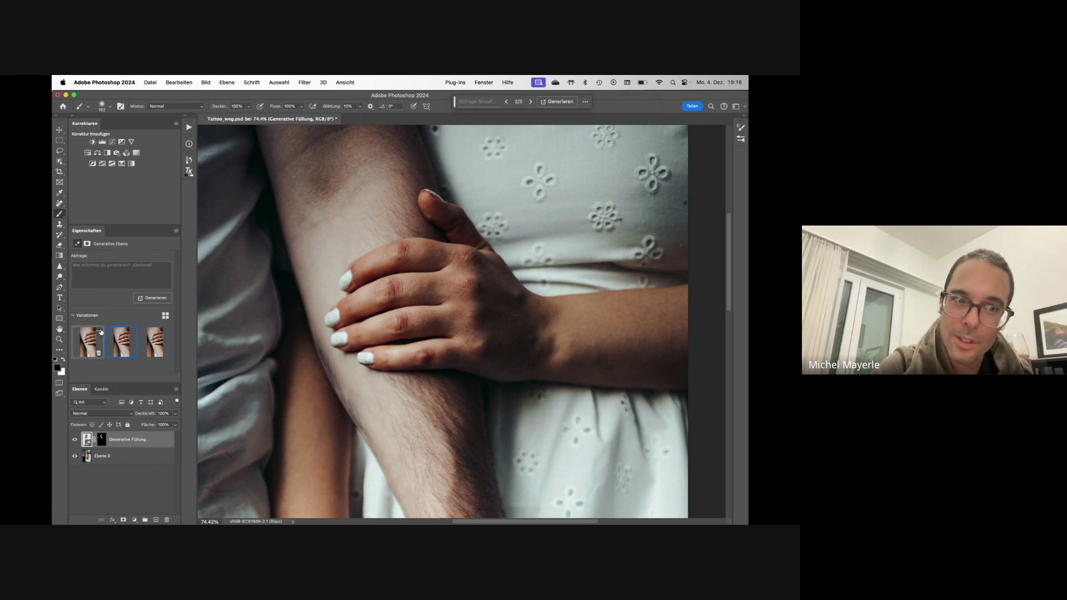
{"action": "mouse_move", "coordinate": [118, 349]}
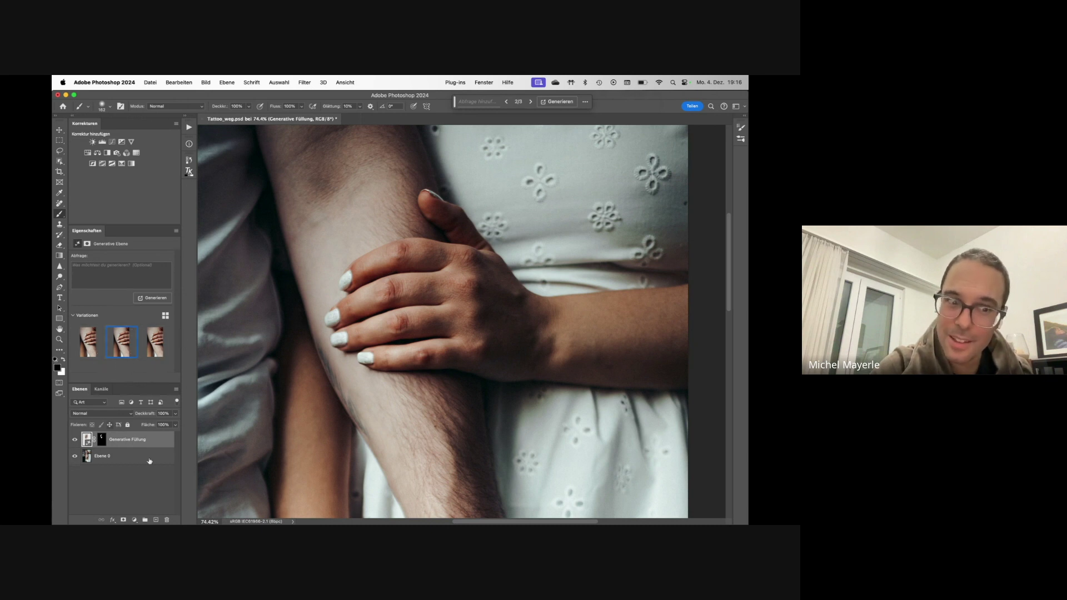
Delete the generative fill layer, restore the tattoo selection and trim it with the Lasso along the forearm's outer edge
{"action": "key", "text": "BackSpace"}
{"action": "key", "text": "super+shift+d"}
{"action": "key", "text": "l"}
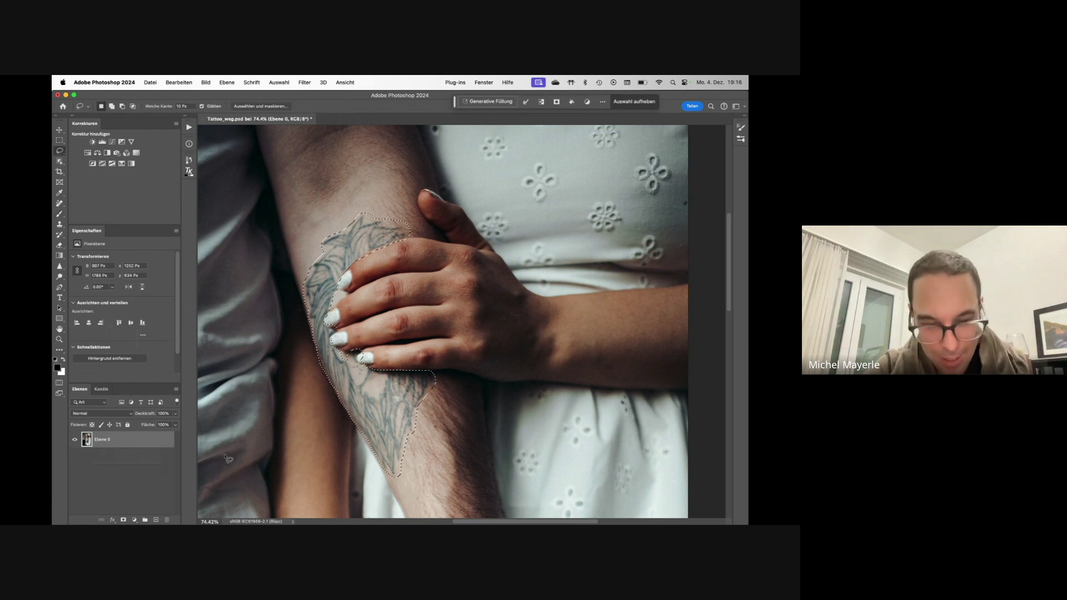
{"action": "left_click_drag", "start_coordinate": [312, 348], "coordinate": [314, 354]}
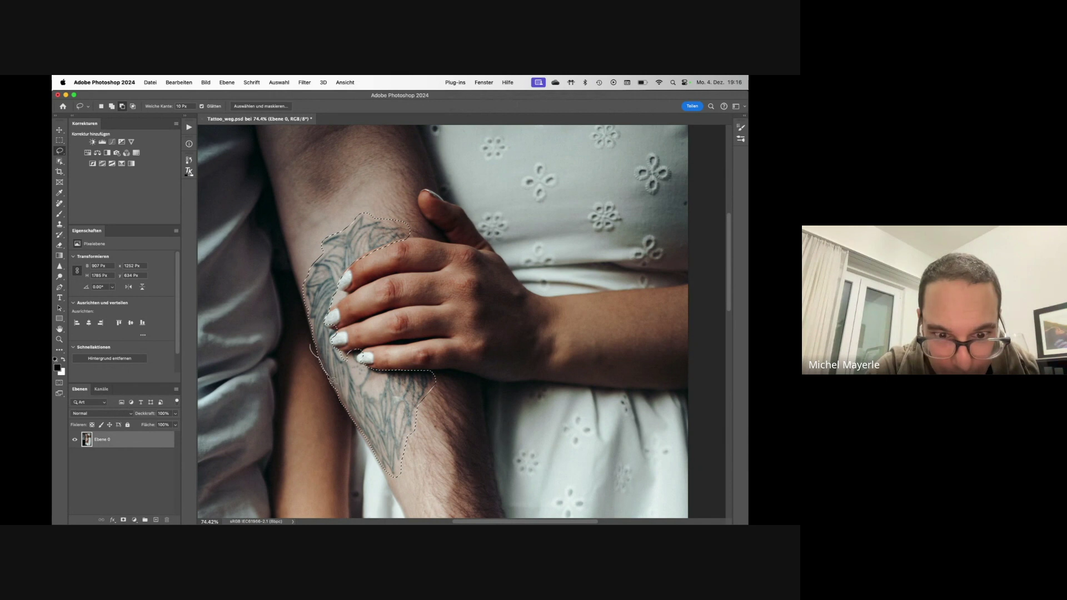
{"action": "left_click_drag", "start_coordinate": [335, 392], "coordinate": [332, 389]}
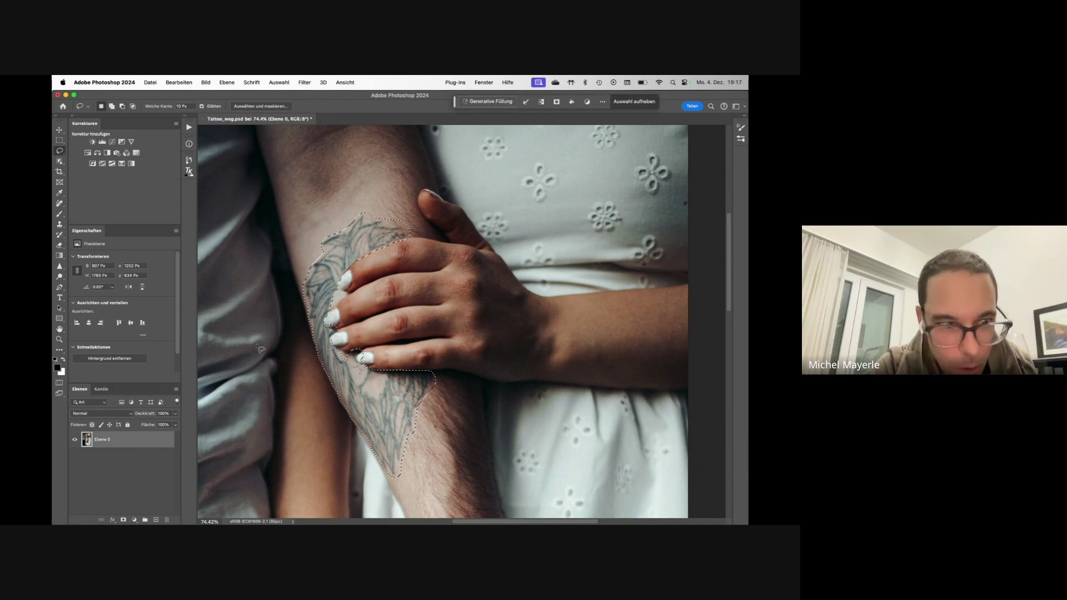
Generate a new fill without a prompt for the refined tattoo selection and choose the second variation
{"action": "left_click", "coordinate": [474, 100]}
{"action": "left_click", "coordinate": [653, 104]}
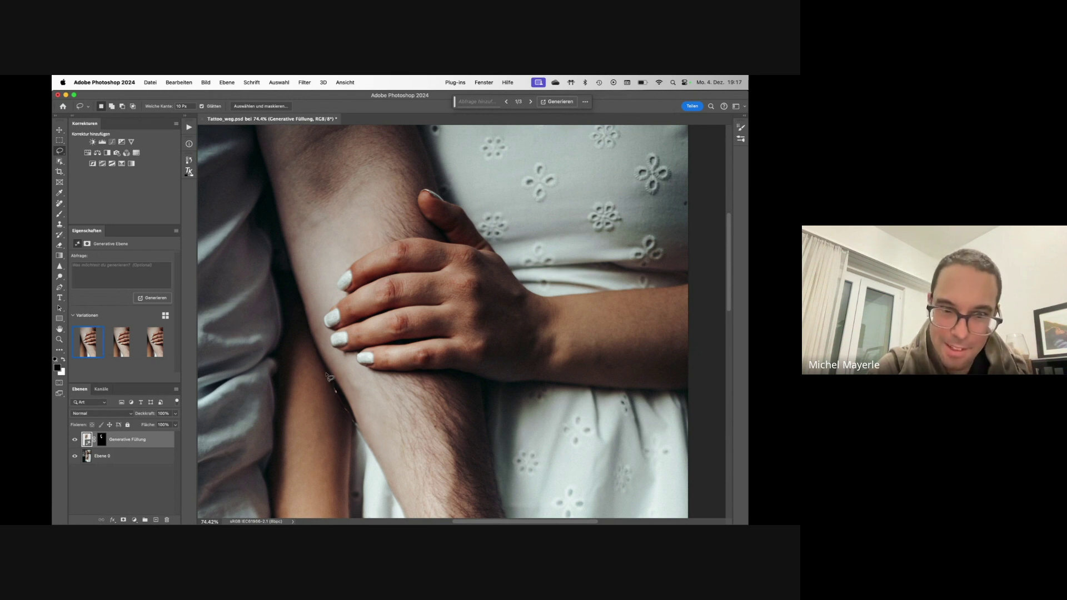
{"action": "left_click", "coordinate": [122, 343]}
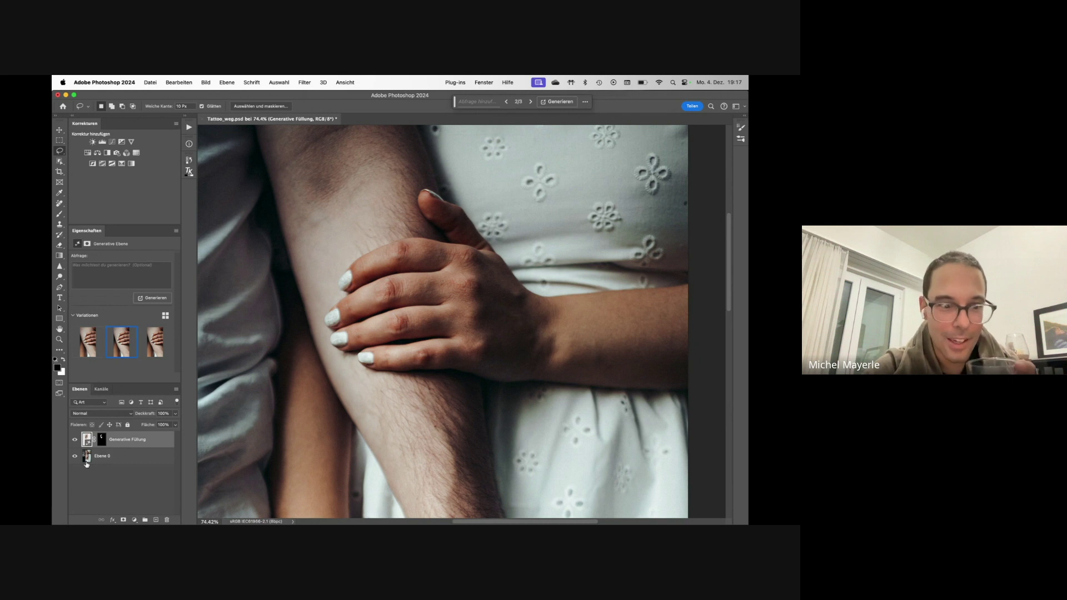
Toggle the Generative Füllung layer's visibility to compare the forearm with and without the tattoo
{"action": "left_click", "coordinate": [75, 439]}
{"action": "left_click", "coordinate": [75, 439]}
{"action": "left_click", "coordinate": [75, 440]}
{"action": "left_click", "coordinate": [75, 440]}
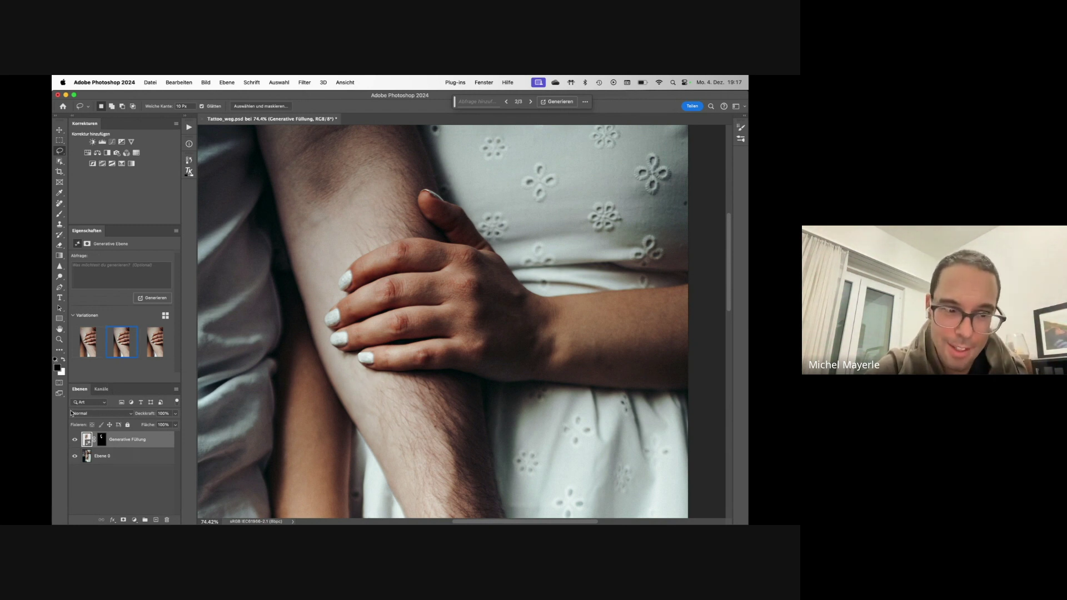
{"action": "left_click", "coordinate": [75, 439]}
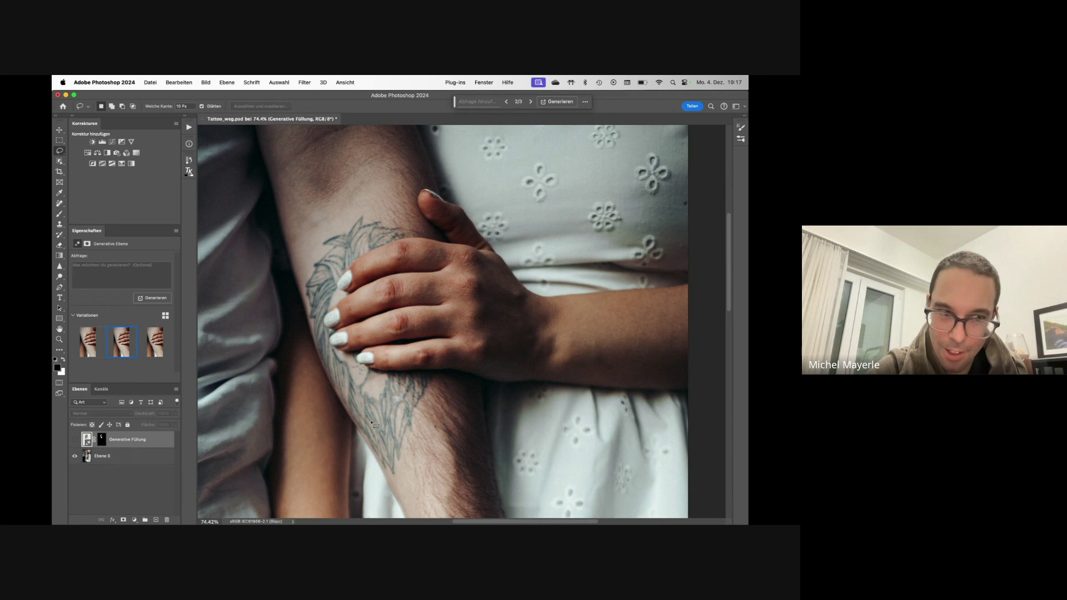
{"action": "left_click", "coordinate": [75, 440]}
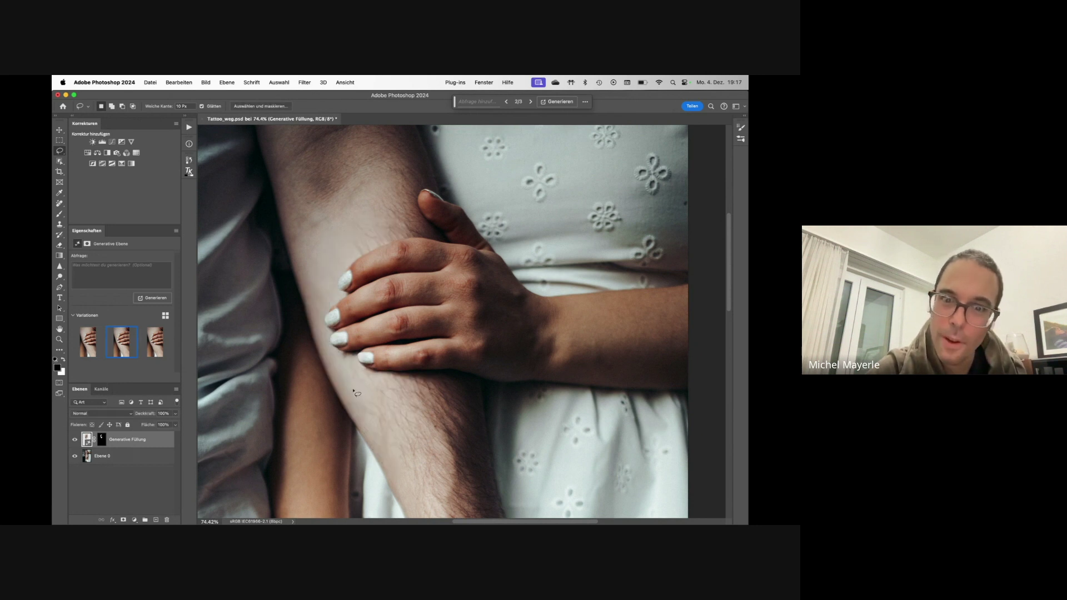
Revert the document in its history to the earlier state containing the Ring and Tattoo weg layers
{"action": "left_click", "coordinate": [188, 128]}
{"action": "left_click", "coordinate": [189, 160]}
{"action": "left_click", "coordinate": [234, 172]}
{"action": "left_click", "coordinate": [189, 161]}
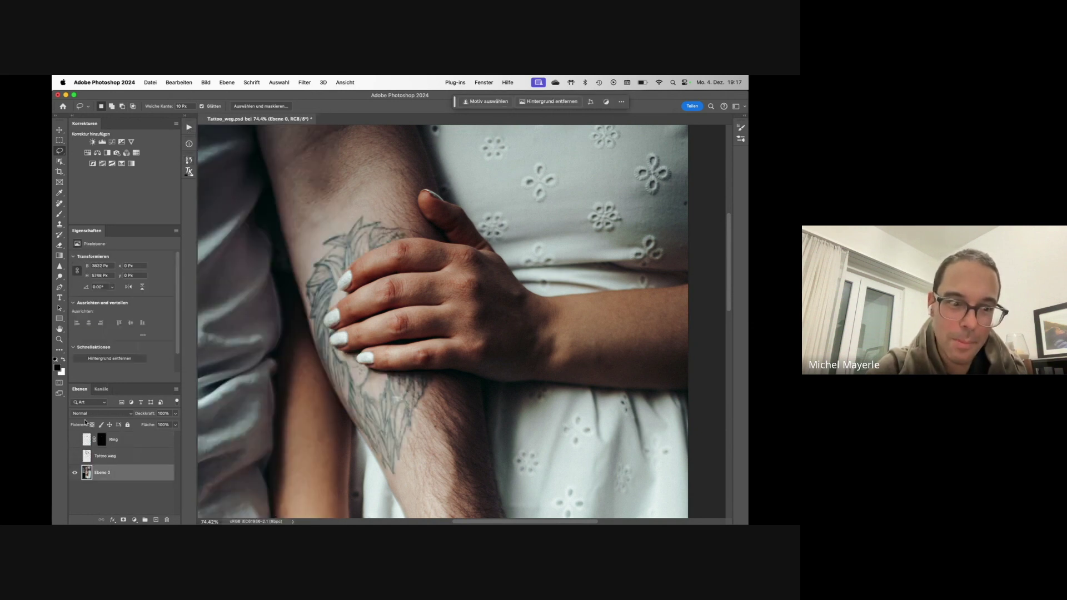
Show and select the Tattoo weg layer, and preview the Ring layer before hiding it again
{"action": "left_click", "coordinate": [75, 457]}
{"action": "left_click", "coordinate": [75, 439]}
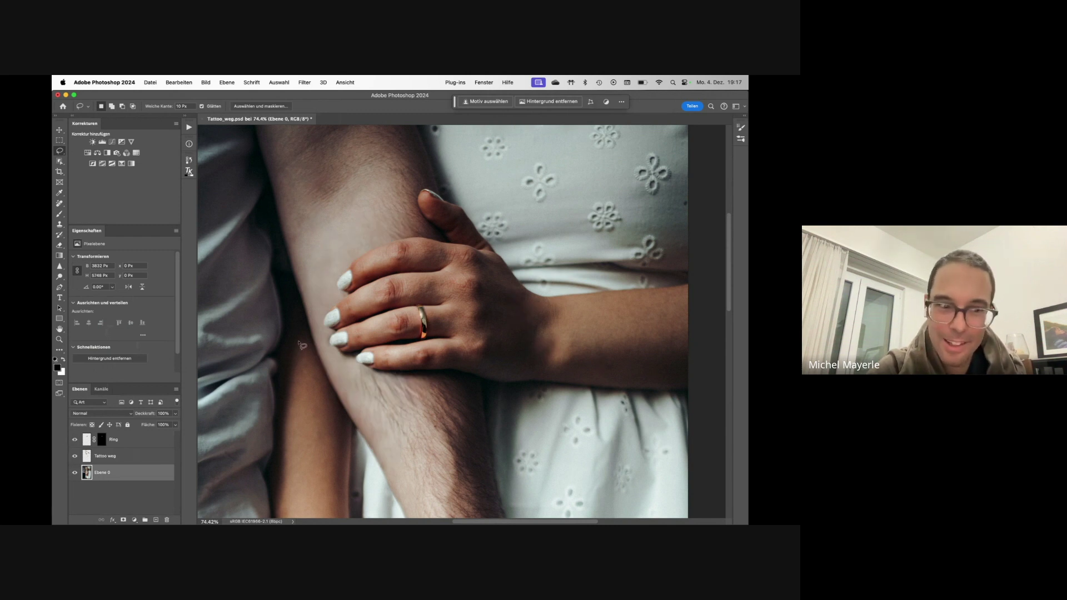
{"action": "left_click", "coordinate": [75, 439]}
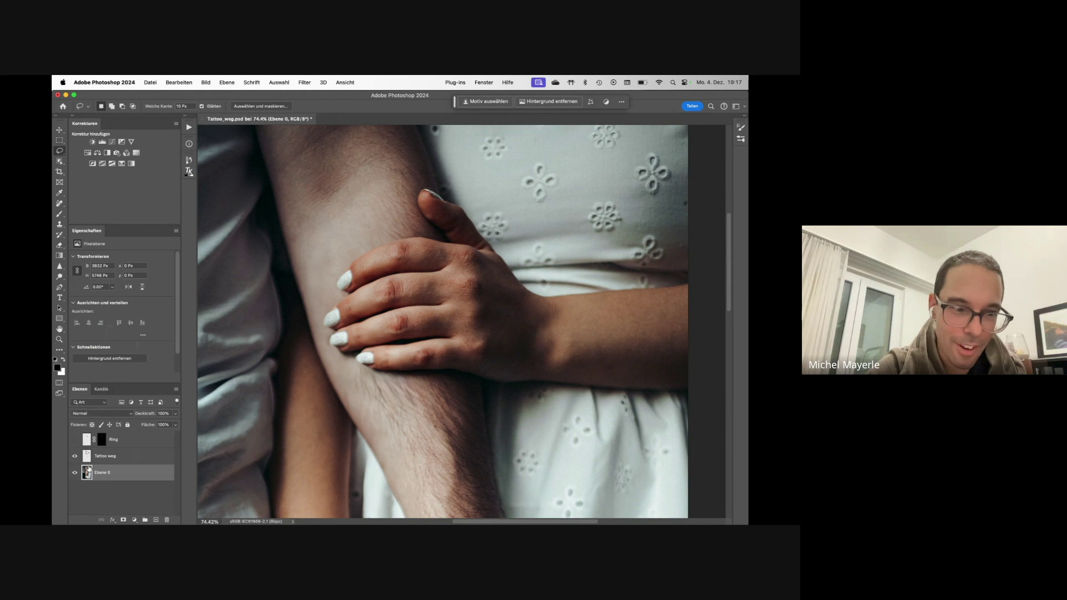
{"action": "left_click", "coordinate": [90, 458]}
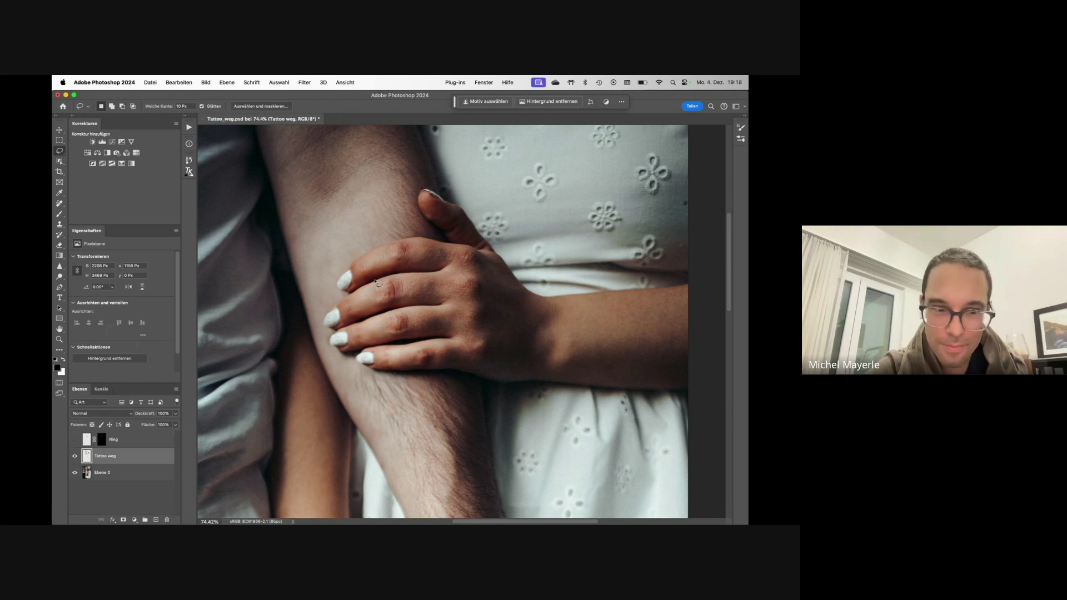
{"action": "left_click", "coordinate": [74, 441]}
{"action": "left_click", "coordinate": [74, 440]}
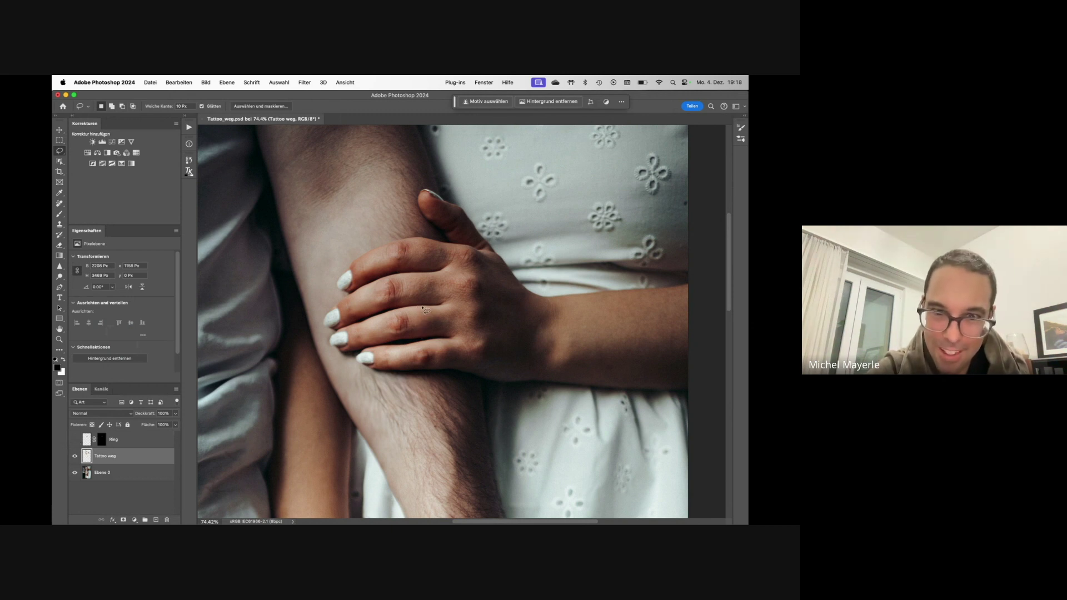
Lasso a narrow band across the ring finger, generate a fill with the prompt "Ring" and choose the second variation
{"action": "left_click_drag", "start_coordinate": [426, 340], "coordinate": [426, 315]}
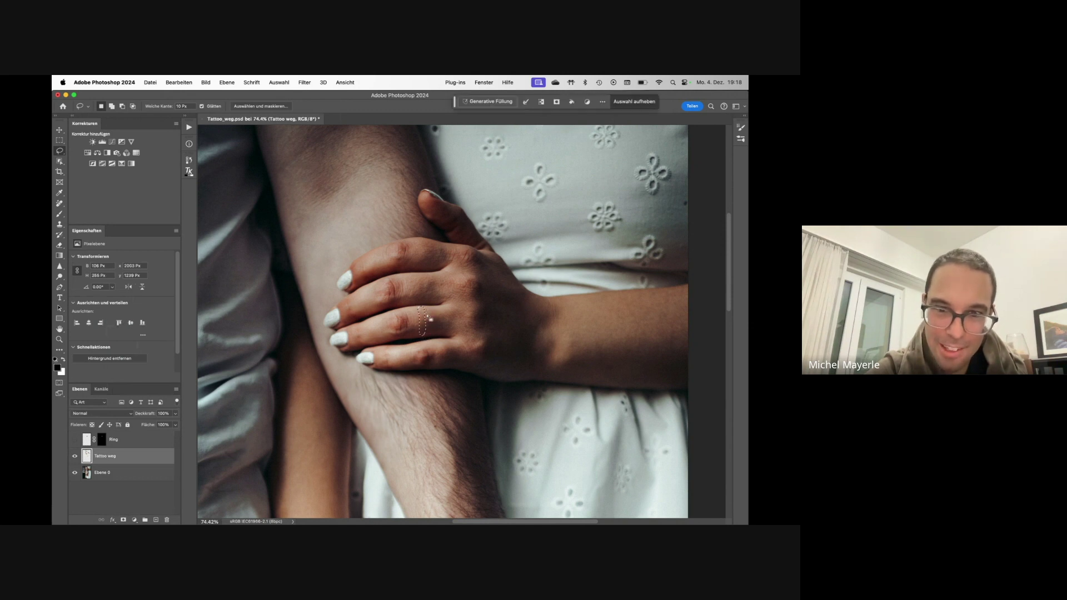
{"action": "left_click", "coordinate": [500, 102]}
{"action": "type", "text": "Rin"}
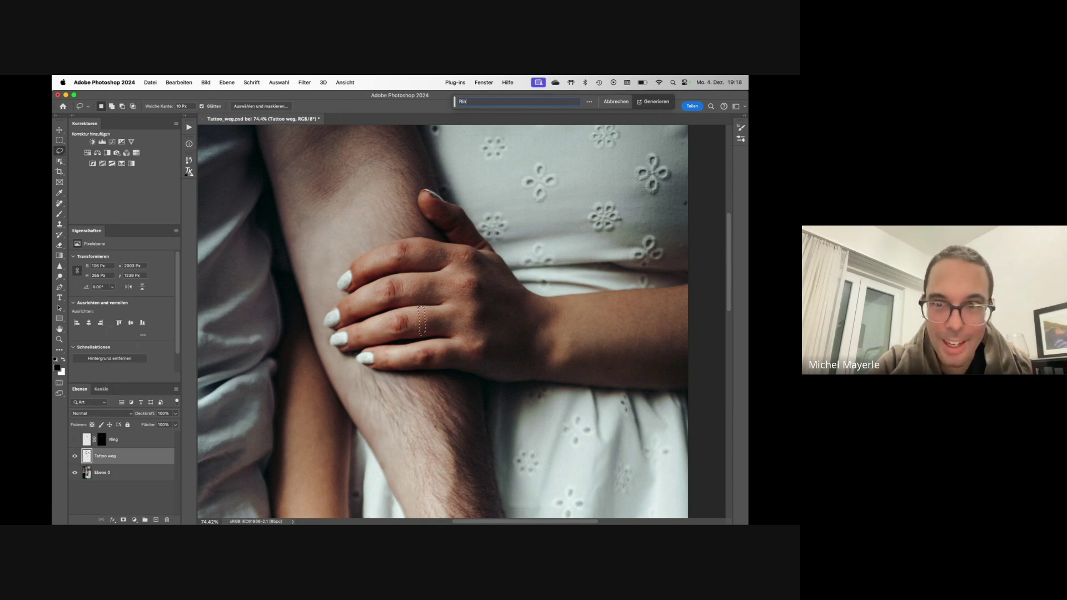
{"action": "type", "text": "g"}
{"action": "key", "text": "Return"}
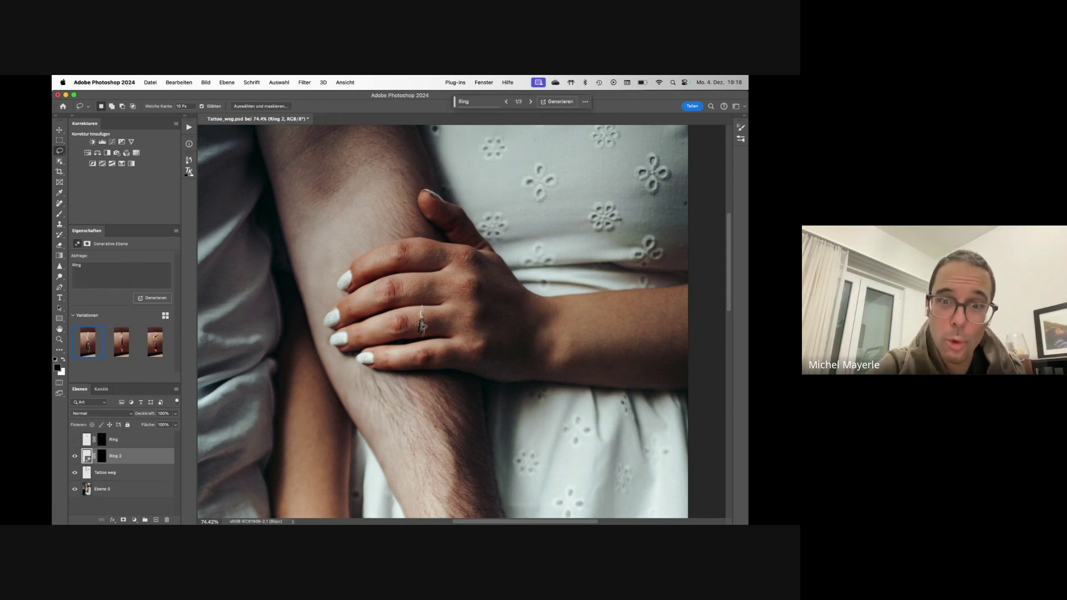
{"action": "key", "text": "Right"}
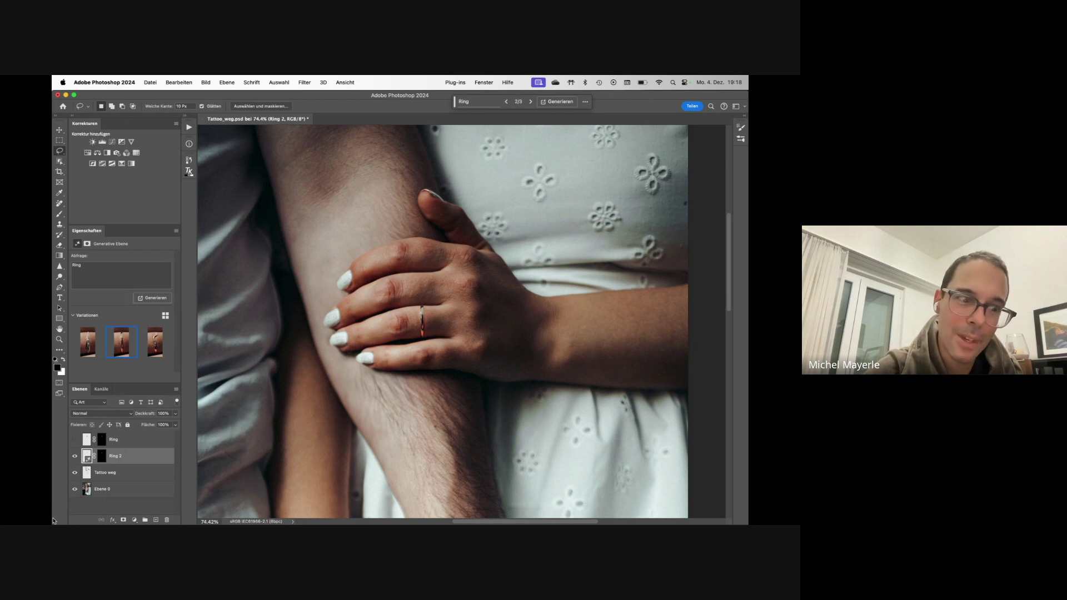
Delete the Ring 2 layer and show the original Ring layer in its place
{"action": "key", "text": "Delete"}
{"action": "left_click", "coordinate": [77, 440]}
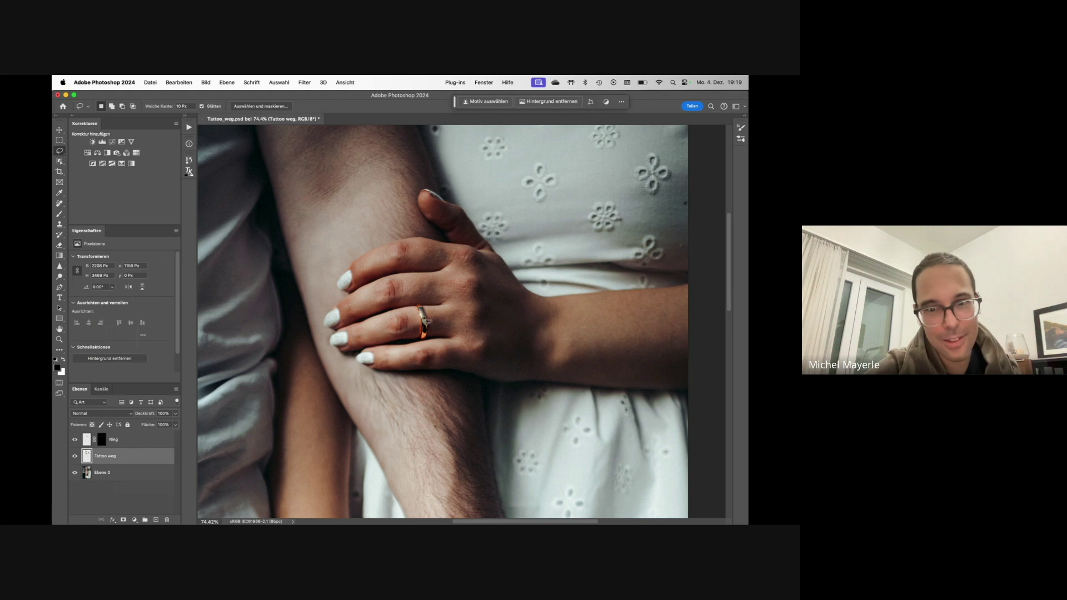
Close Tattoo_weg.psd without saving its changes and switch to Finder
{"action": "key", "text": "super+s"}
{"action": "key", "text": "super+d"}
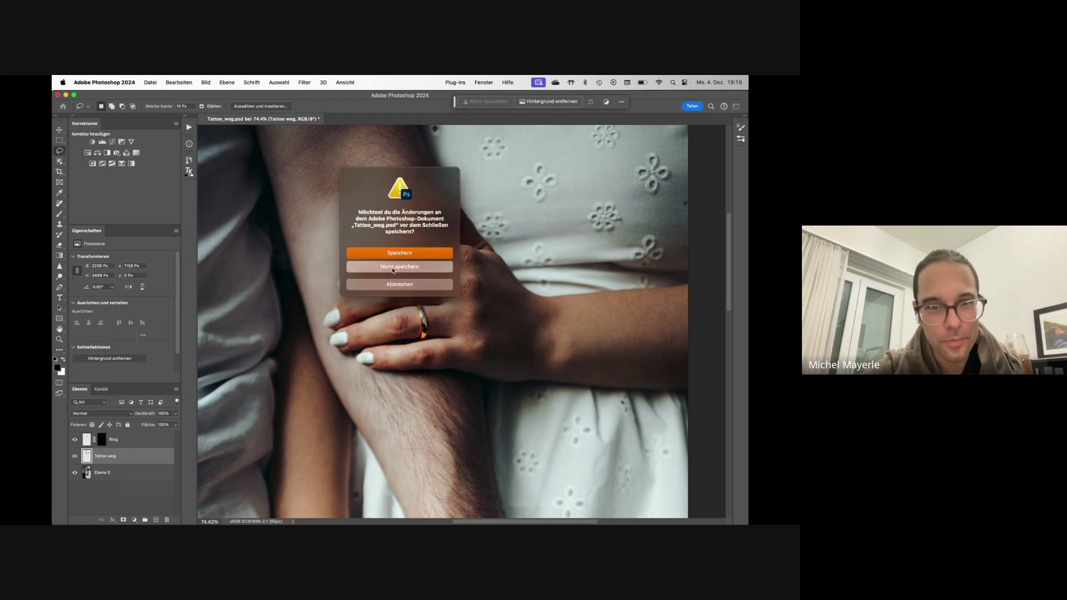
{"action": "key", "text": "super+Tab"}
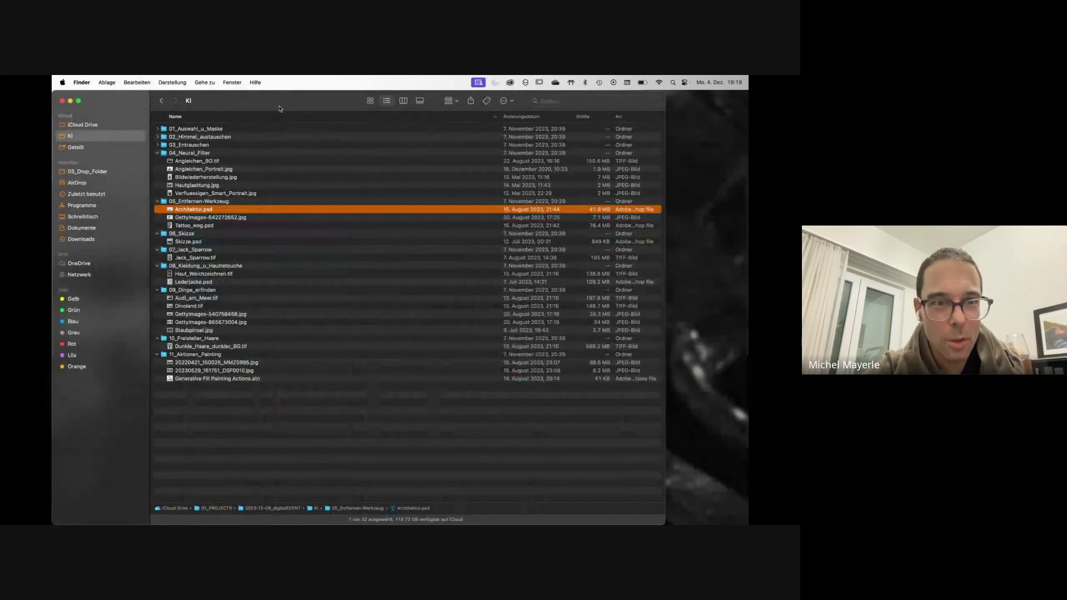
Preview GettyImages-642272652.jpg in the 05_Entfernen-Werkzeug folder
{"action": "left_click", "coordinate": [199, 225]}
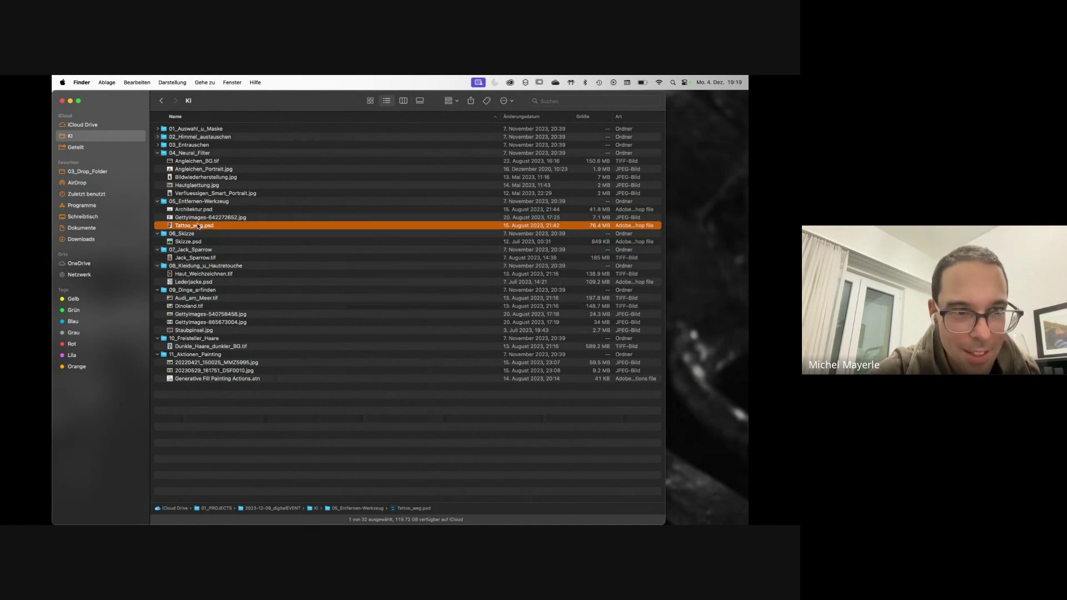
{"action": "left_click", "coordinate": [191, 217]}
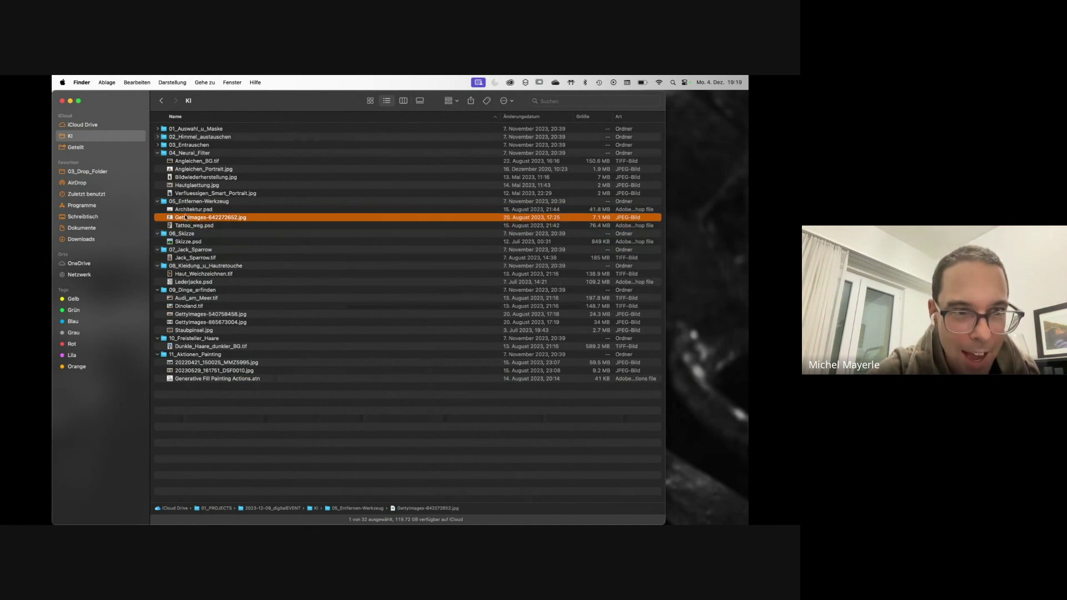
{"action": "key", "text": "space"}
{"action": "key", "text": "space"}
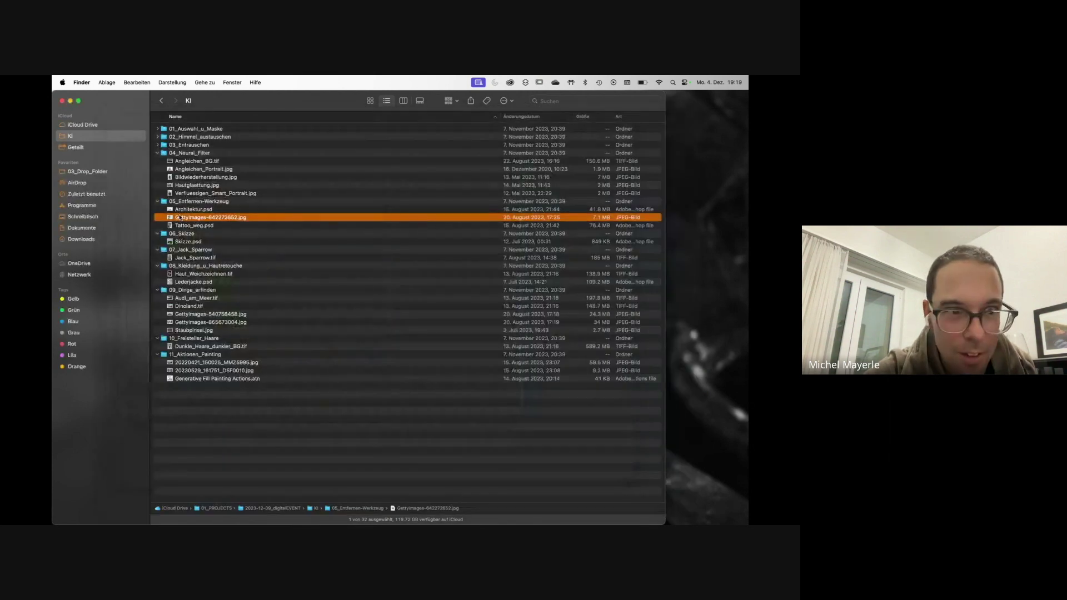
Open Architektur.psd in Photoshop and enlarge the application window to fill the screen
{"action": "left_click_drag", "start_coordinate": [182, 213], "coordinate": [483, 514]}
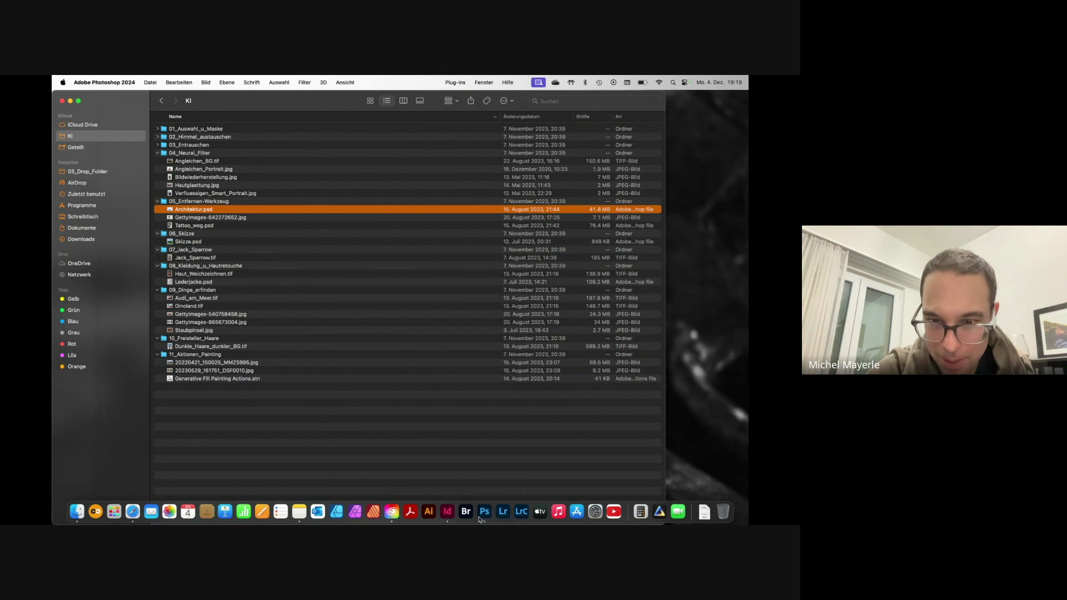
{"action": "left_click", "coordinate": [721, 444]}
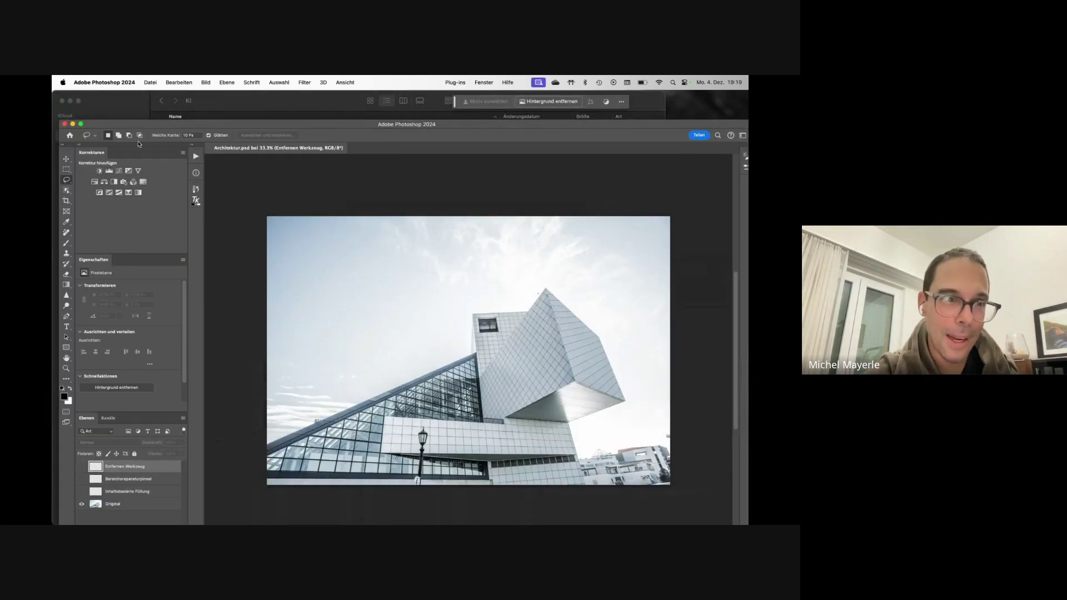
{"action": "left_click", "coordinate": [82, 122]}
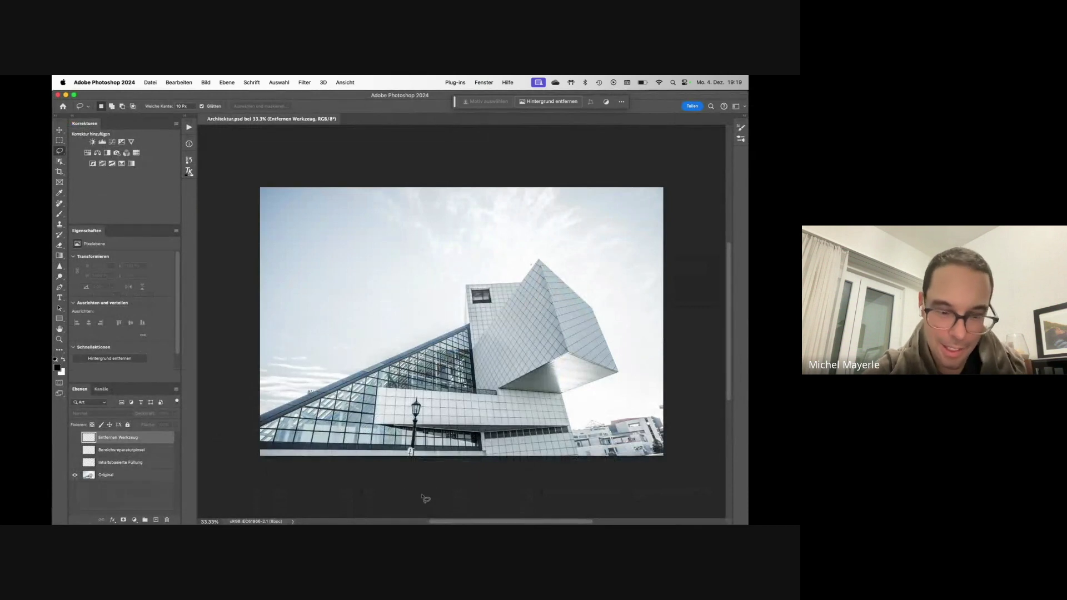
Preview the Inhaltsbasierte Füllung layer over the street lamp and hide it again
{"action": "left_click_drag", "start_coordinate": [413, 468], "coordinate": [453, 466]}
{"action": "scroll", "coordinate": [453, 467], "scroll_direction": "down", "scroll_amount": 2}
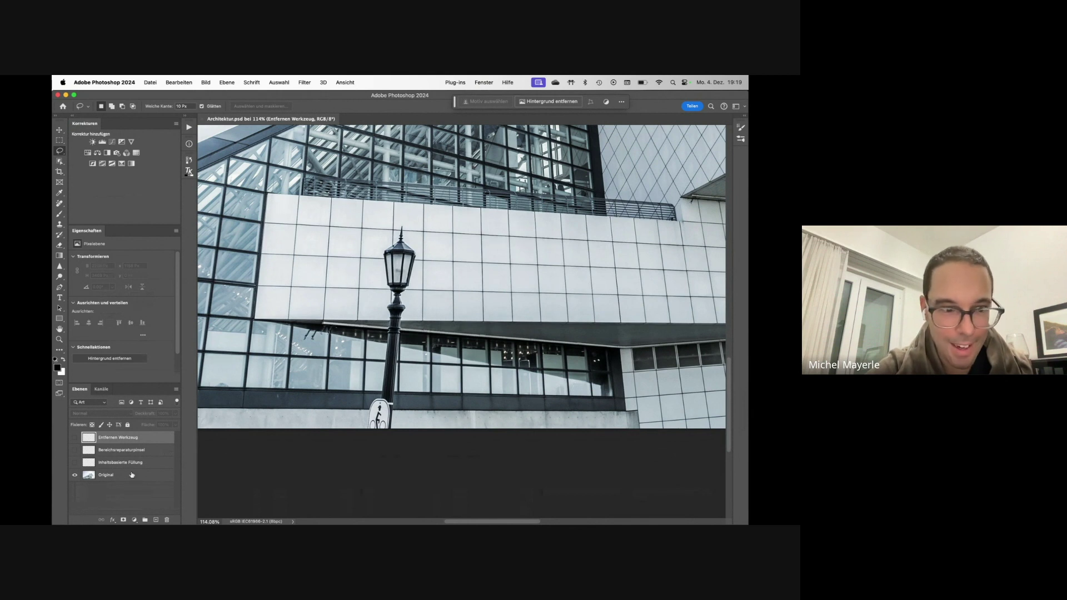
{"action": "left_click", "coordinate": [76, 464]}
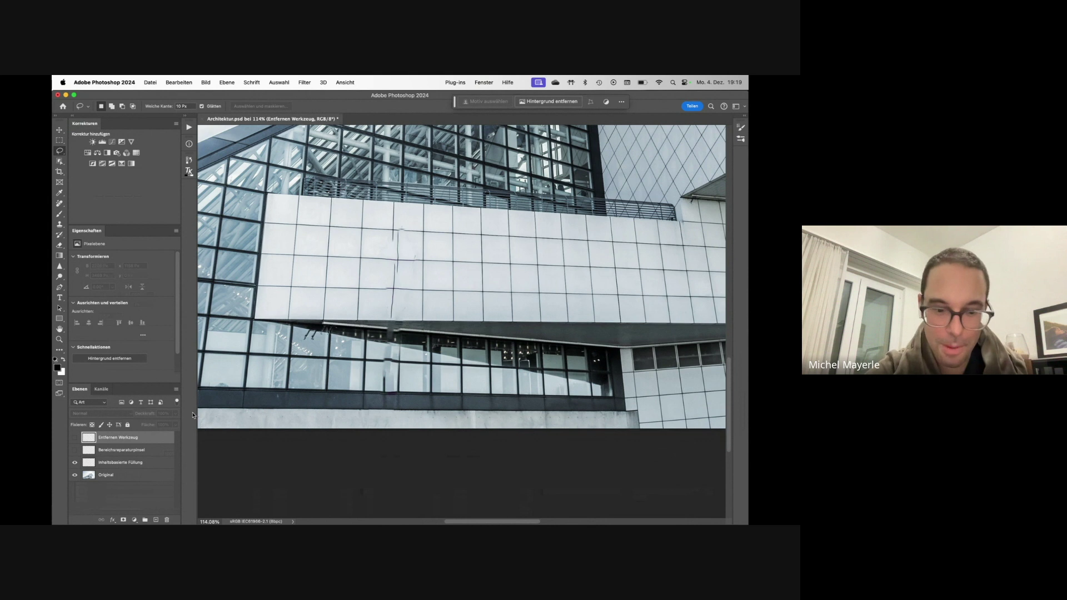
{"action": "scroll", "coordinate": [376, 274], "scroll_direction": "up", "scroll_amount": 4}
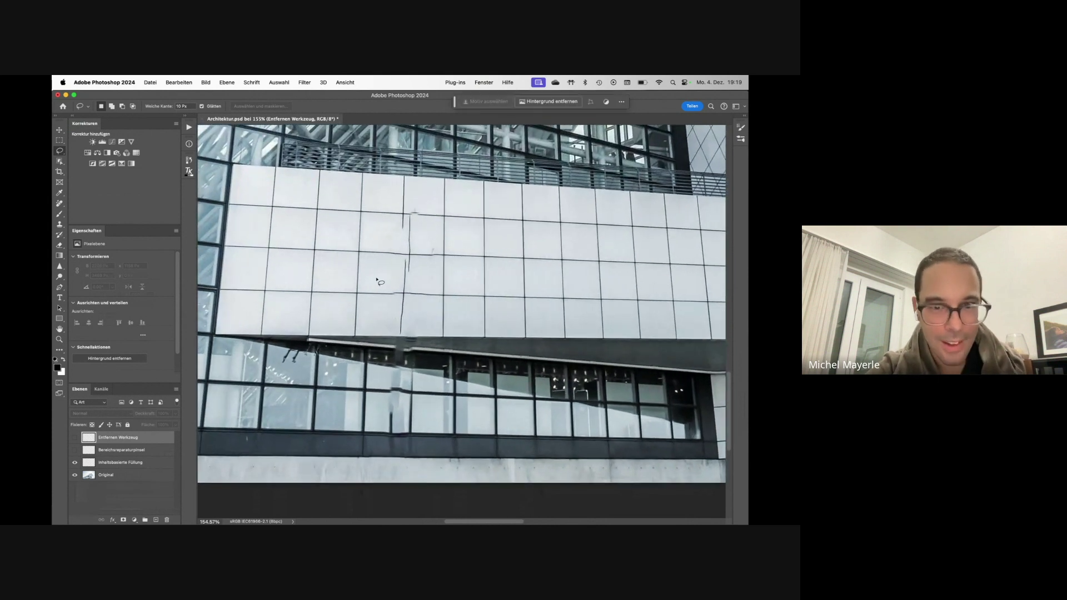
{"action": "key", "text": "super+z"}
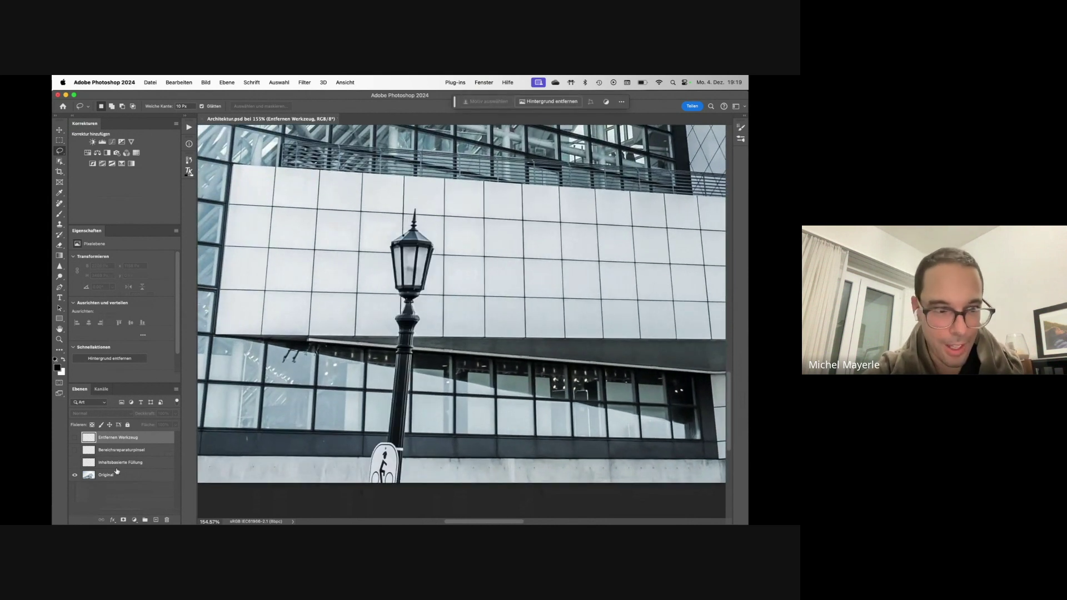
Lasso the street lamp and its sign on the Original layer and try filling the selection with Inhaltsbasiert
{"action": "left_click", "coordinate": [89, 476]}
{"action": "mouse_move", "coordinate": [363, 493]}
{"action": "left_mouse_down"}
{"action": "mouse_move", "coordinate": [392, 429]}
{"action": "mouse_move", "coordinate": [387, 248]}
{"action": "mouse_move", "coordinate": [410, 201]}
{"action": "mouse_move", "coordinate": [436, 223]}
{"action": "mouse_move", "coordinate": [439, 298]}
{"action": "mouse_move", "coordinate": [392, 490]}
{"action": "left_mouse_up"}
{"action": "mouse_move", "coordinate": [392, 507]}
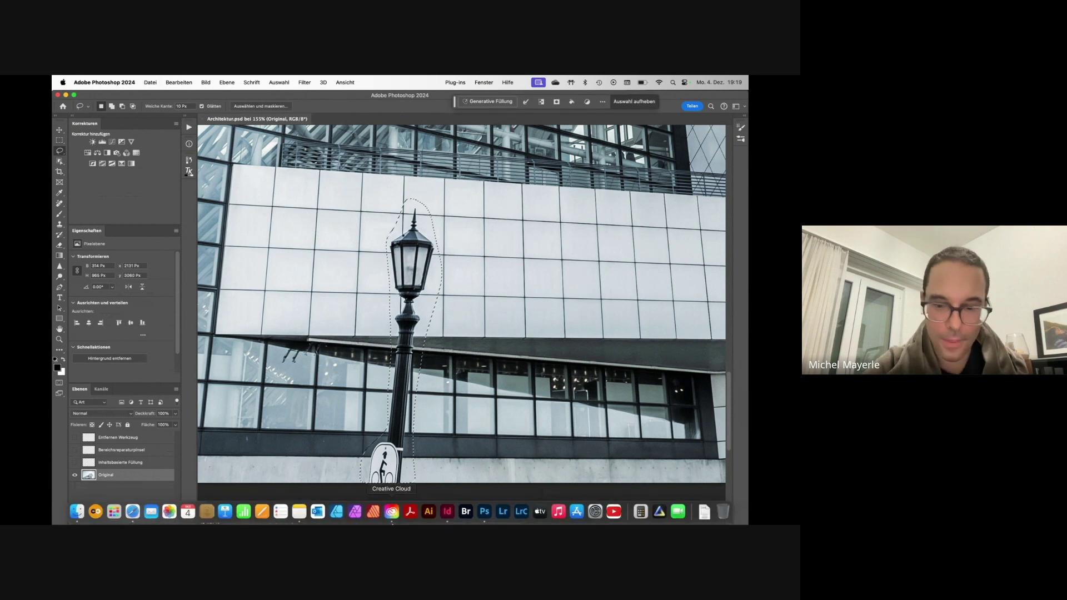
{"action": "key", "text": "shift+BackSpace"}
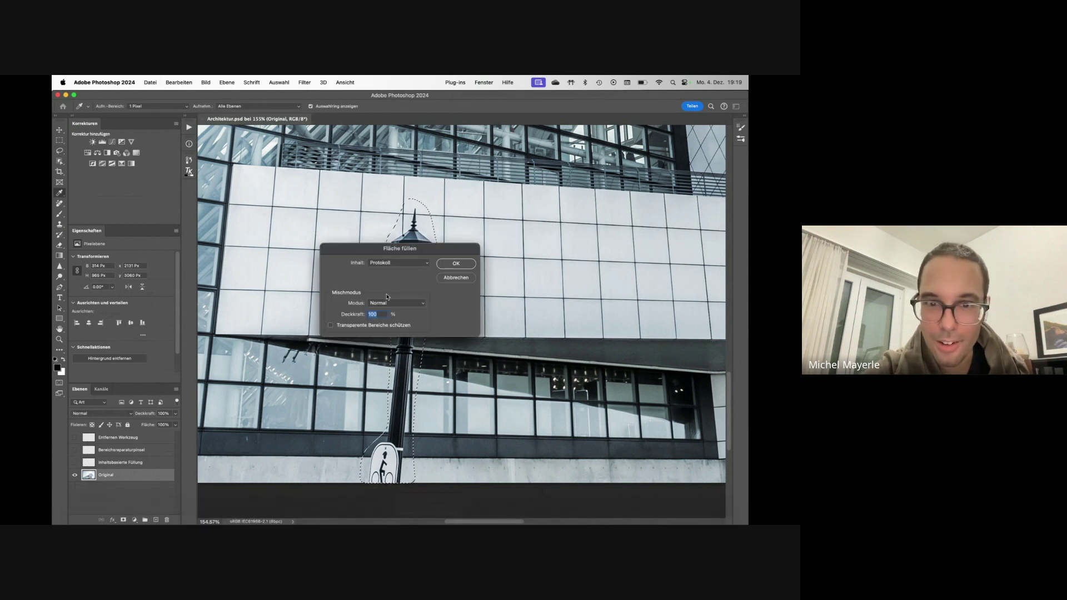
{"action": "left_click", "coordinate": [385, 265]}
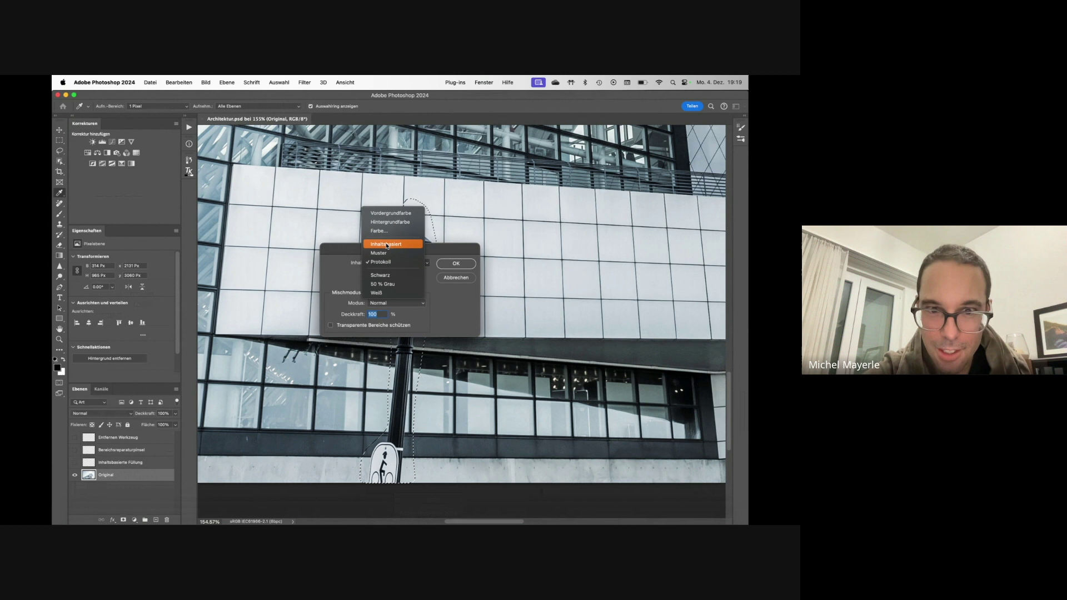
{"action": "left_click", "coordinate": [386, 244]}
{"action": "left_click", "coordinate": [455, 263]}
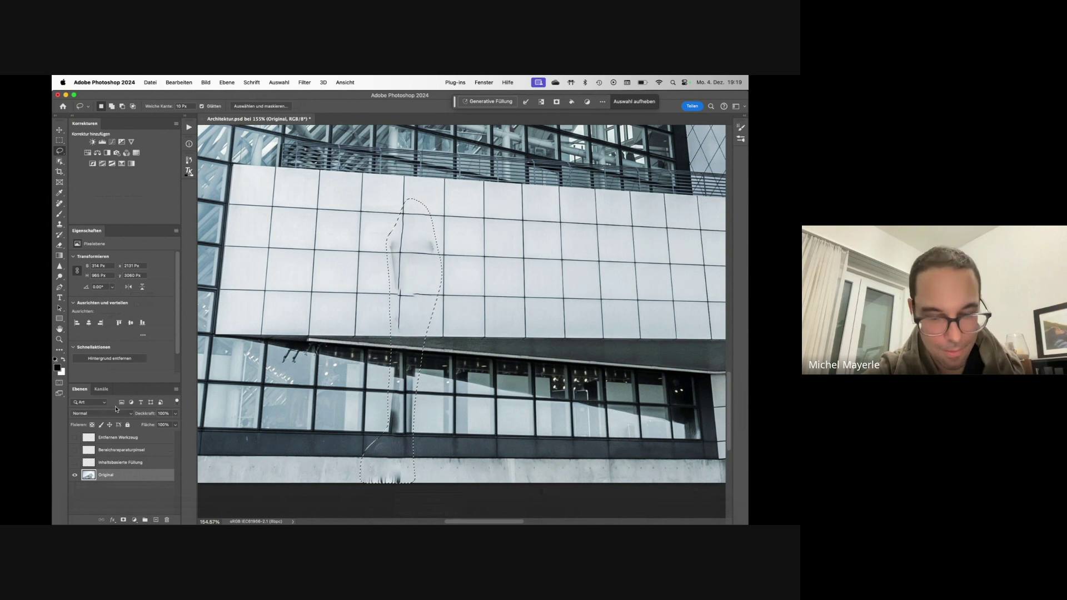
Undo the content-aware fill and the lamp selection, and briefly preview the Inhaltsbasierte Füllung layer again
{"action": "key", "text": "super+z"}
{"action": "key", "text": "super+z"}
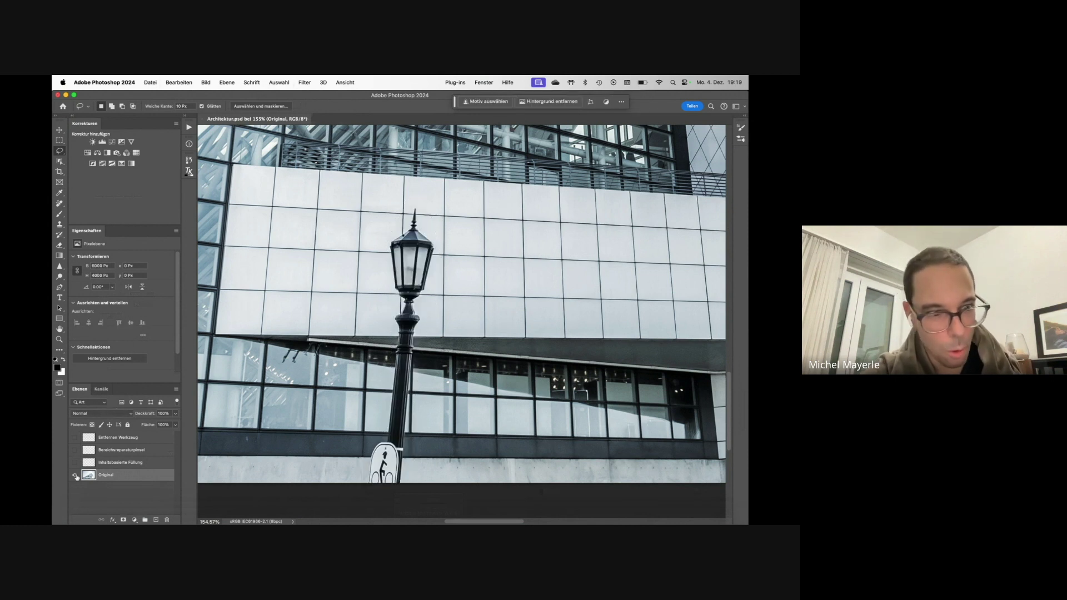
{"action": "left_click", "coordinate": [75, 463]}
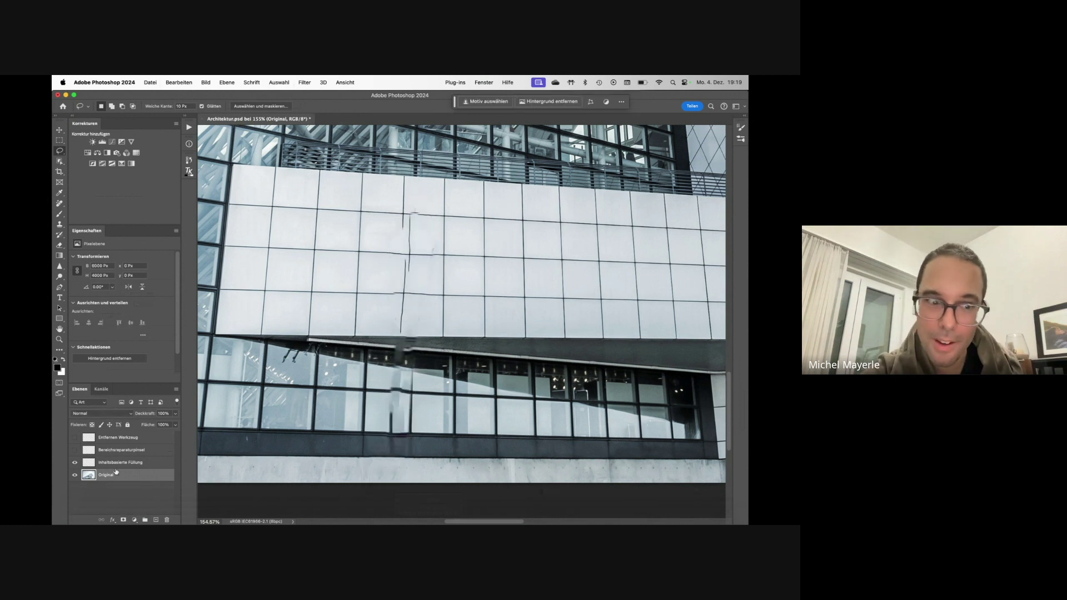
{"action": "key", "text": "super+z"}
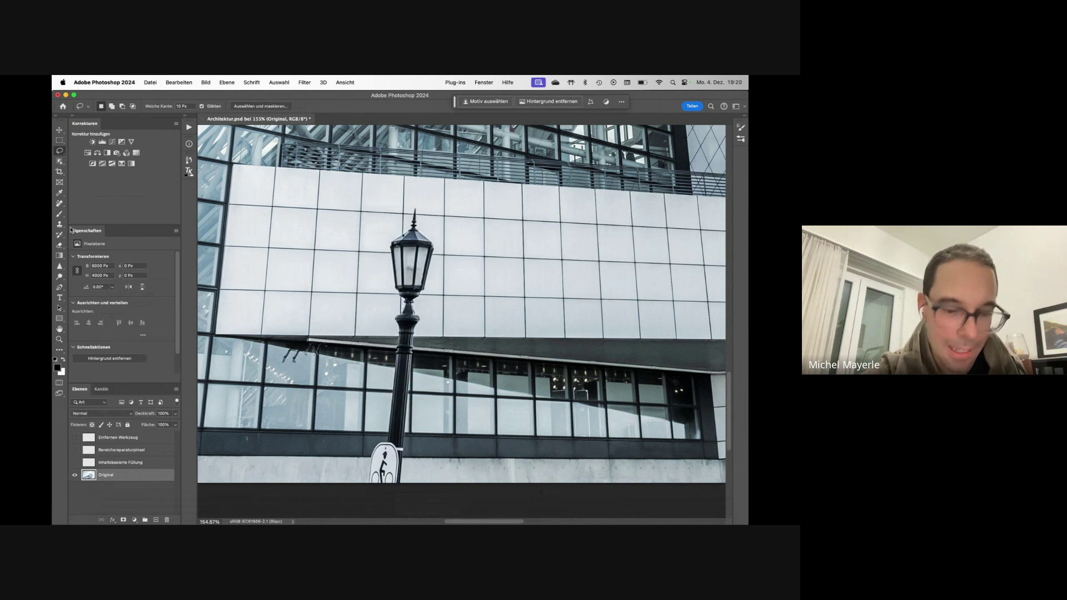
Try painting out the street lamp's head with the Bereichsreparatur-Pinsel on the Original layer and undo the stroke
{"action": "key", "text": "j"}
{"action": "right_click", "coordinate": [61, 203]}
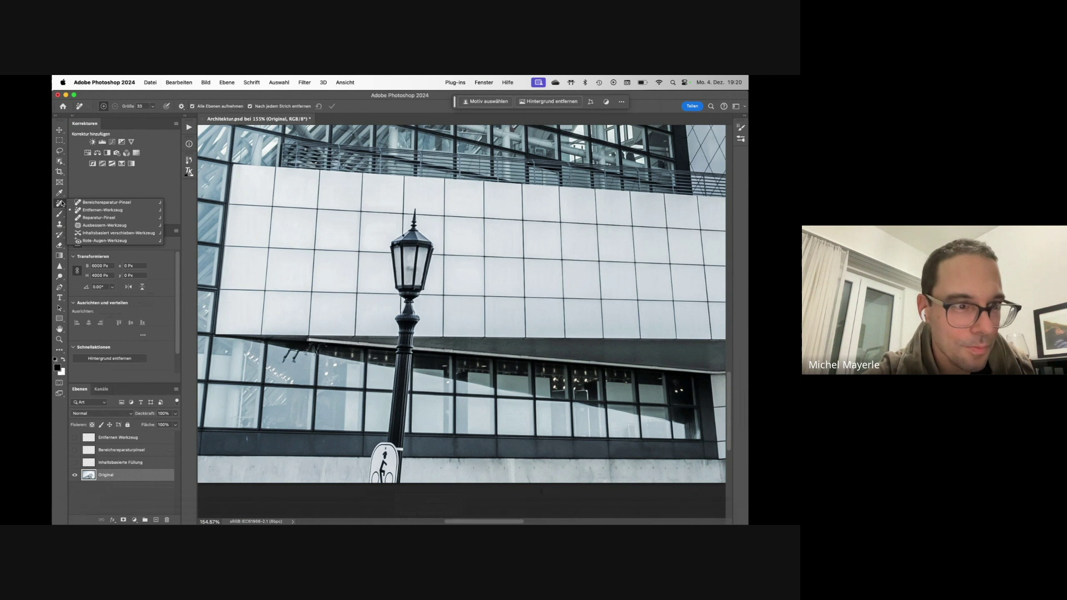
{"action": "left_click", "coordinate": [112, 202]}
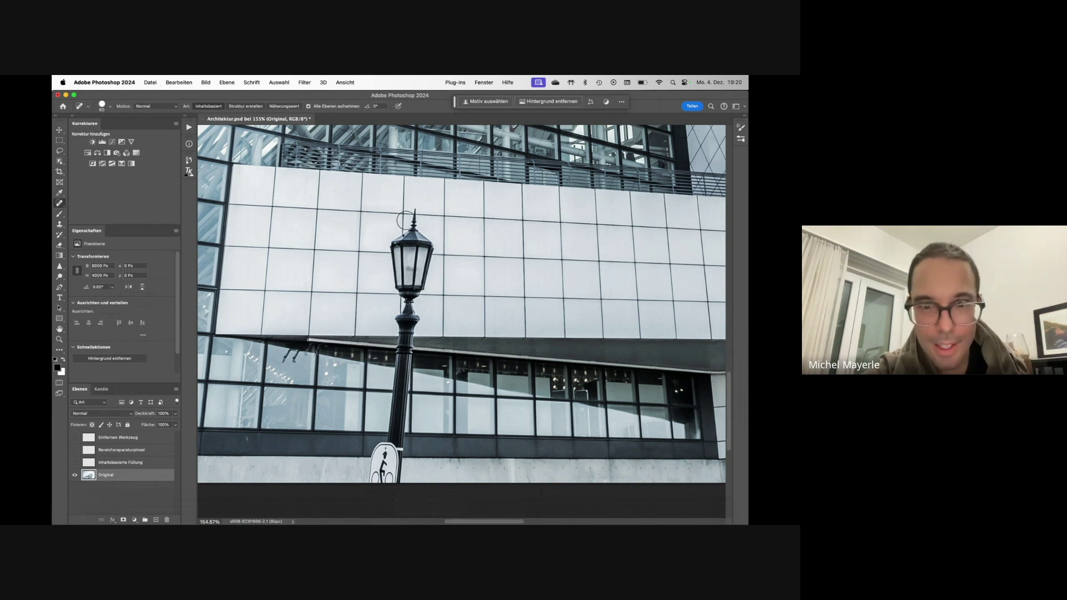
{"action": "mouse_move", "coordinate": [413, 212]}
{"action": "left_mouse_down"}
{"action": "mouse_move", "coordinate": [396, 261]}
{"action": "mouse_move", "coordinate": [398, 299]}
{"action": "mouse_move", "coordinate": [421, 299]}
{"action": "mouse_move", "coordinate": [426, 251]}
{"action": "mouse_move", "coordinate": [414, 245]}
{"action": "mouse_move", "coordinate": [409, 281]}
{"action": "left_mouse_up"}
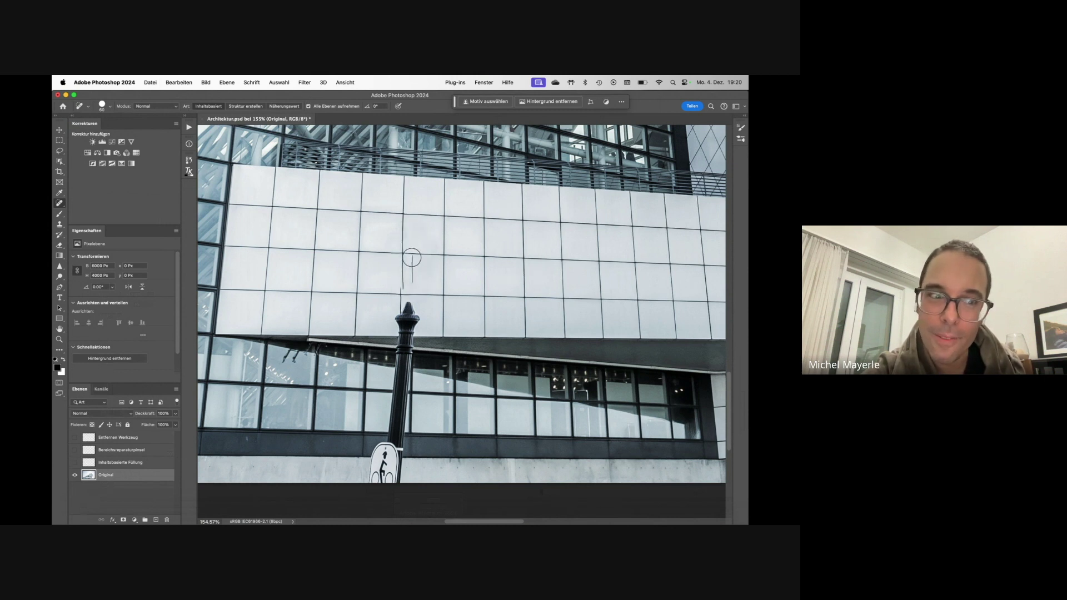
{"action": "key", "text": "super+z"}
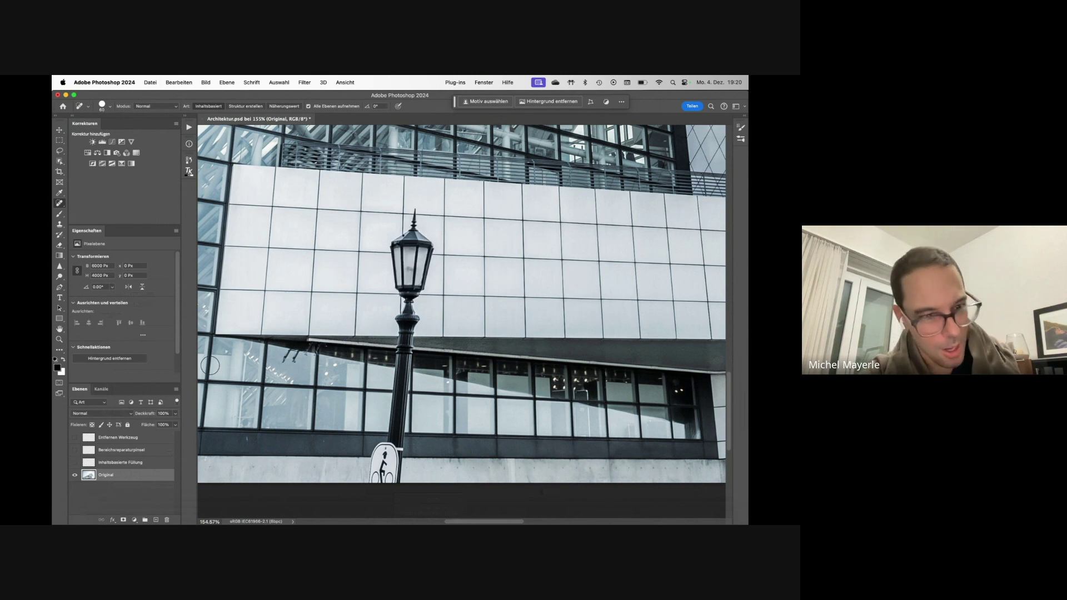
Delete the three hidden retouching layers and add a new empty layer above Original
{"action": "left_click", "coordinate": [149, 440]}
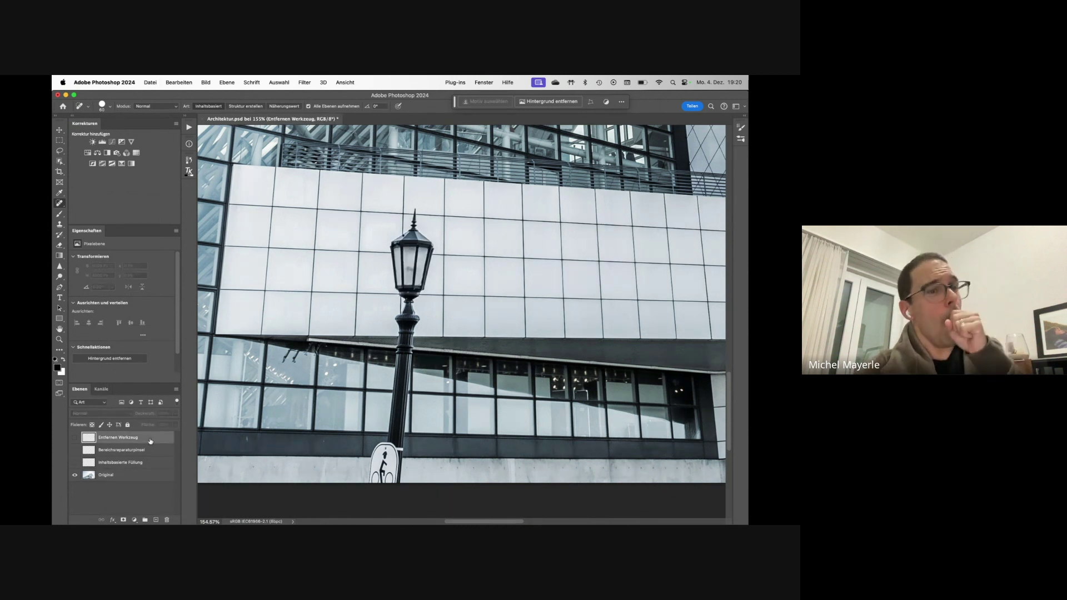
{"action": "key", "text": "Delete"}
{"action": "key", "text": "Delete"}
{"action": "key", "text": "Delete"}
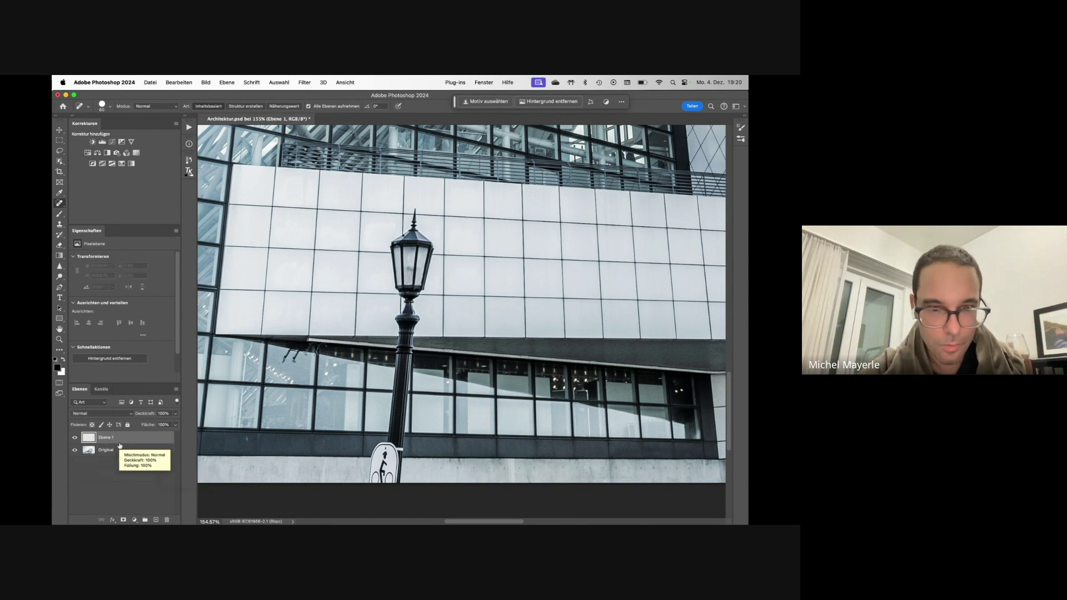
{"action": "key", "text": "super+shift+alt+n"}
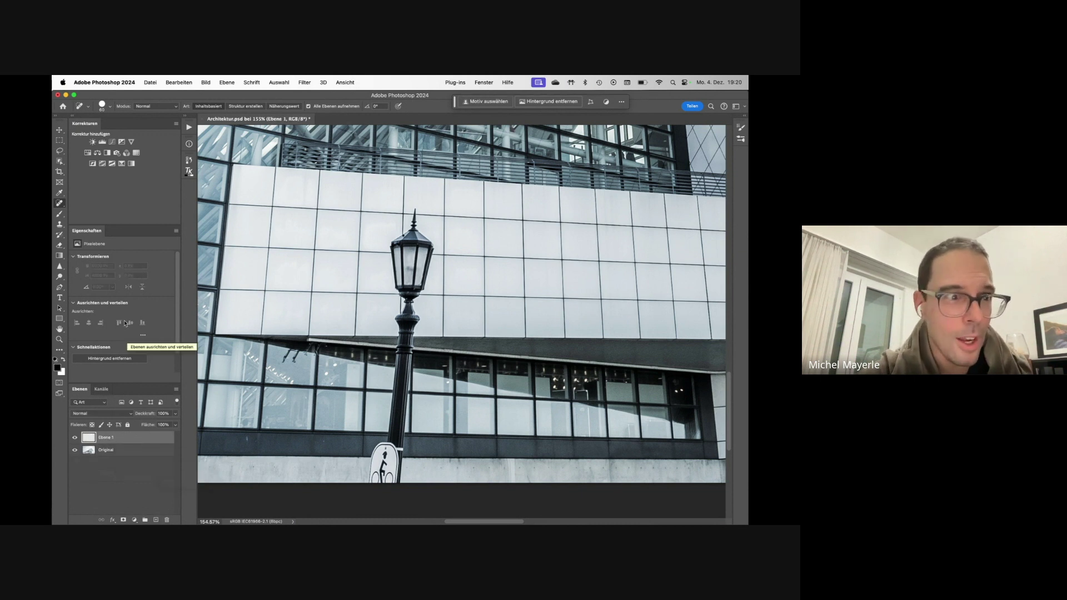
Remove the street lamp's head down to the top of its post with the Entfernen-Werkzeug on the new layer
{"action": "right_click", "coordinate": [58, 203]}
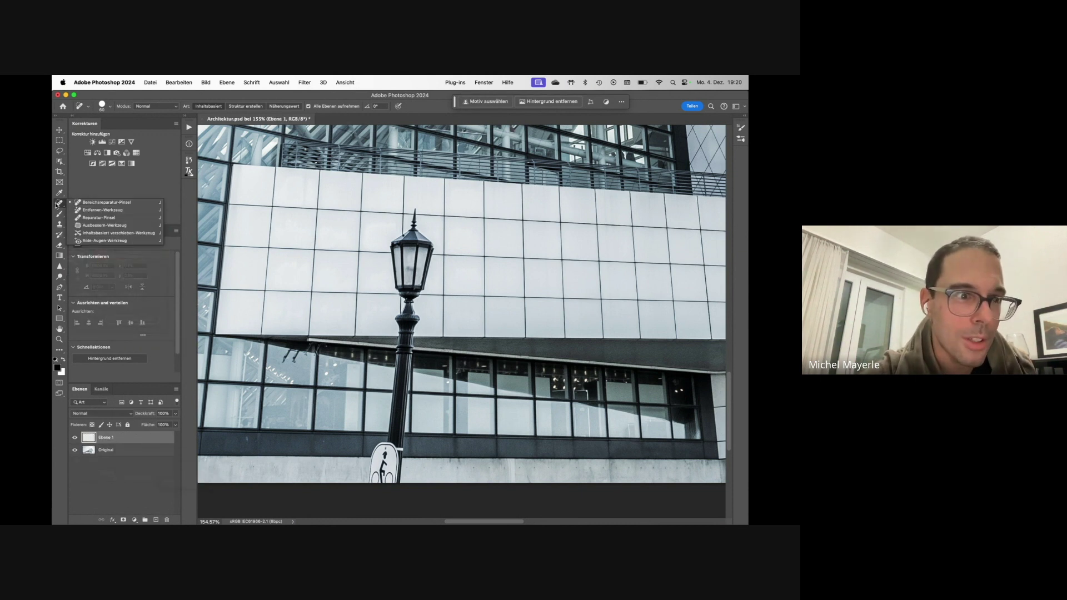
{"action": "left_click", "coordinate": [86, 211]}
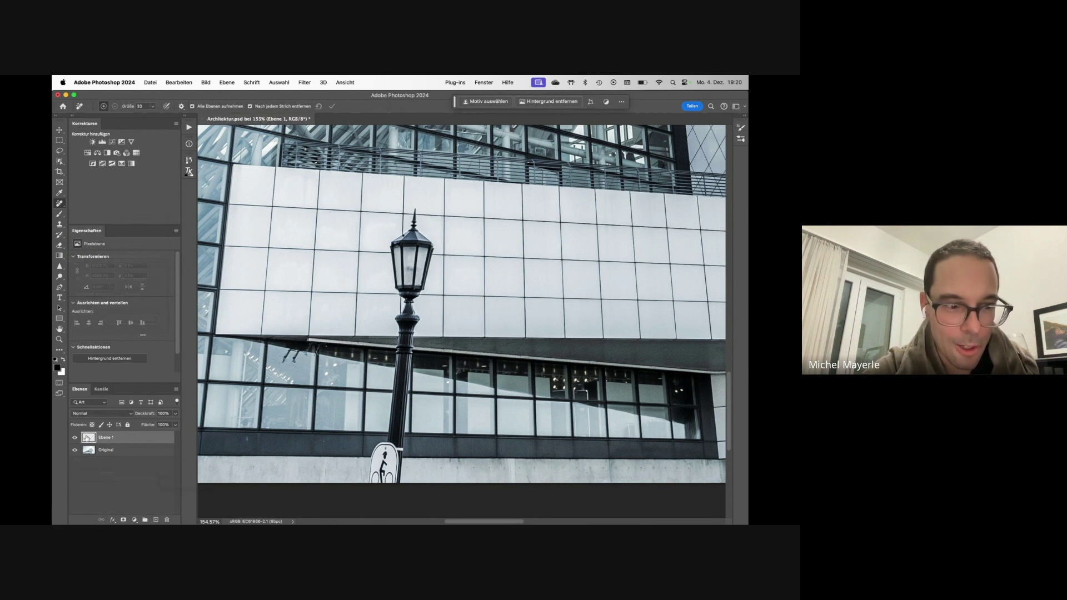
{"action": "mouse_move", "coordinate": [415, 209]}
{"action": "left_mouse_down"}
{"action": "mouse_move", "coordinate": [392, 247]}
{"action": "mouse_move", "coordinate": [399, 307]}
{"action": "mouse_move", "coordinate": [415, 308]}
{"action": "mouse_move", "coordinate": [428, 263]}
{"action": "mouse_move", "coordinate": [421, 232]}
{"action": "mouse_move", "coordinate": [403, 253]}
{"action": "mouse_move", "coordinate": [406, 285]}
{"action": "mouse_move", "coordinate": [422, 264]}
{"action": "mouse_move", "coordinate": [425, 252]}
{"action": "mouse_move", "coordinate": [407, 274]}
{"action": "mouse_move", "coordinate": [399, 268]}
{"action": "mouse_move", "coordinate": [400, 299]}
{"action": "left_mouse_up"}
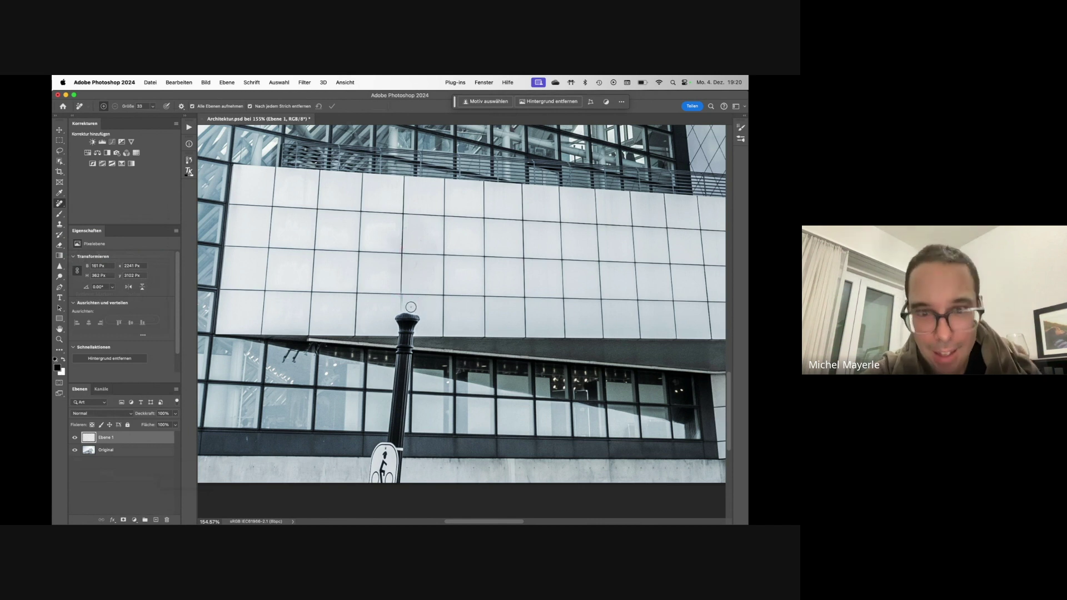
{"action": "mouse_move", "coordinate": [400, 309]}
{"action": "left_mouse_down"}
{"action": "mouse_move", "coordinate": [400, 289]}
{"action": "mouse_move", "coordinate": [402, 307]}
{"action": "left_mouse_up"}
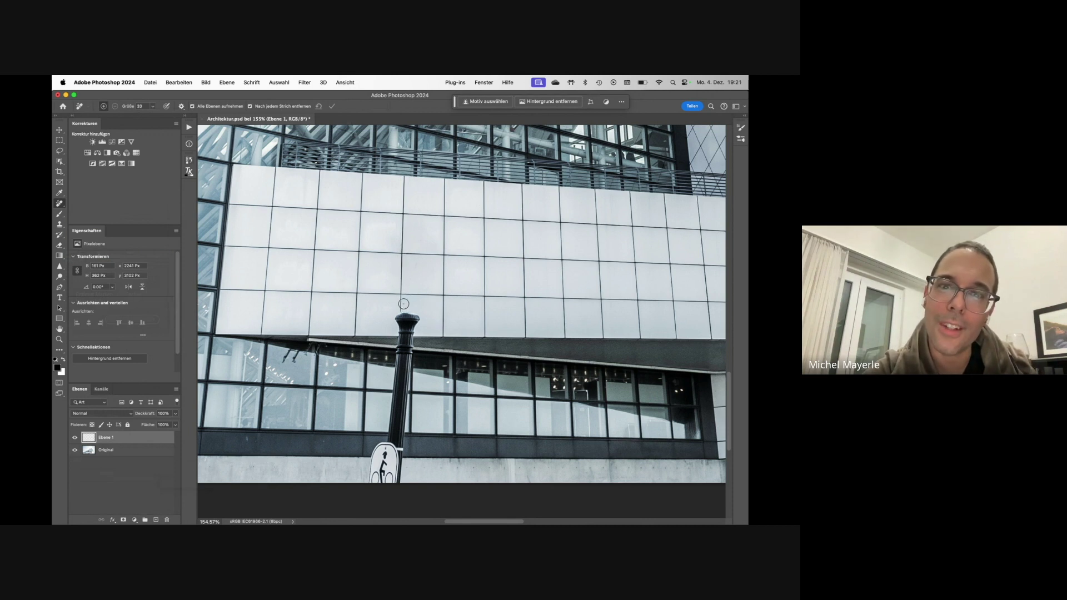
Remove the remaining lamp post and bicycle sign with the Entfernen-Werkzeug, and retouch the panel joint and window frame behind them
{"action": "scroll", "coordinate": [409, 294], "scroll_direction": "down", "scroll_amount": 3}
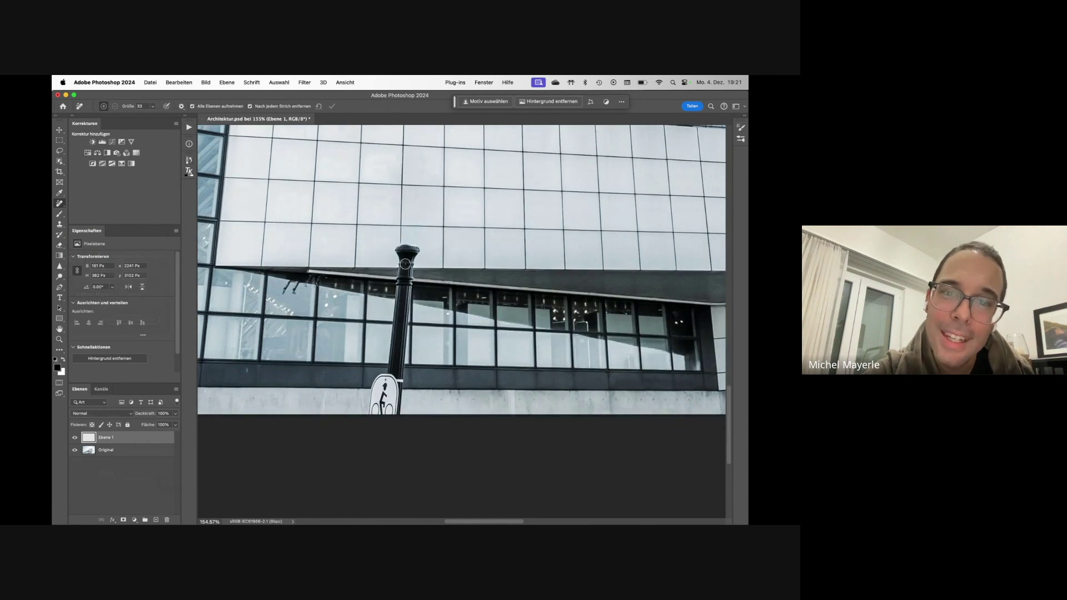
{"action": "mouse_move", "coordinate": [370, 412]}
{"action": "left_mouse_down"}
{"action": "mouse_move", "coordinate": [391, 355]}
{"action": "mouse_move", "coordinate": [401, 244]}
{"action": "mouse_move", "coordinate": [417, 246]}
{"action": "mouse_move", "coordinate": [416, 260]}
{"action": "mouse_move", "coordinate": [409, 242]}
{"action": "mouse_move", "coordinate": [384, 365]}
{"action": "mouse_move", "coordinate": [389, 419]}
{"action": "mouse_move", "coordinate": [393, 384]}
{"action": "left_mouse_up"}
{"action": "left_click_drag", "start_coordinate": [403, 347], "coordinate": [423, 280]}
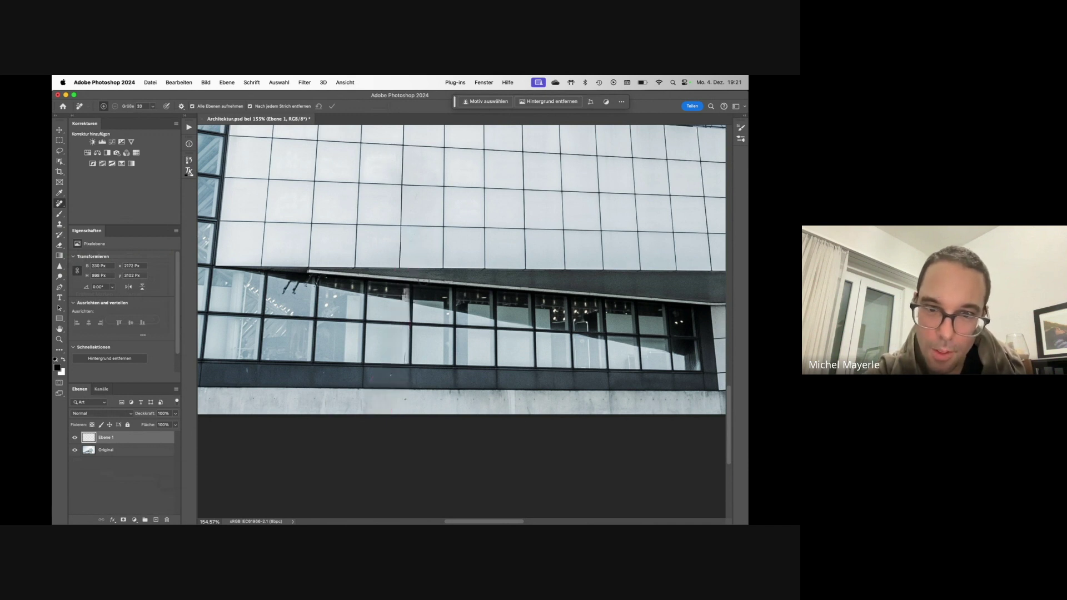
{"action": "left_click_drag", "start_coordinate": [402, 229], "coordinate": [401, 265]}
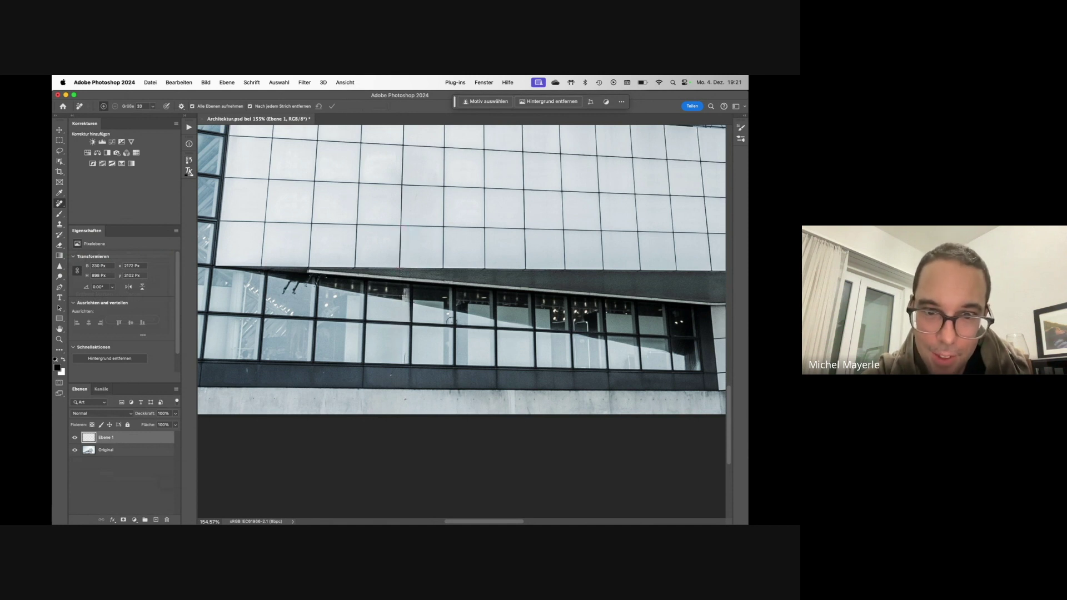
{"action": "left_click_drag", "start_coordinate": [405, 290], "coordinate": [404, 365]}
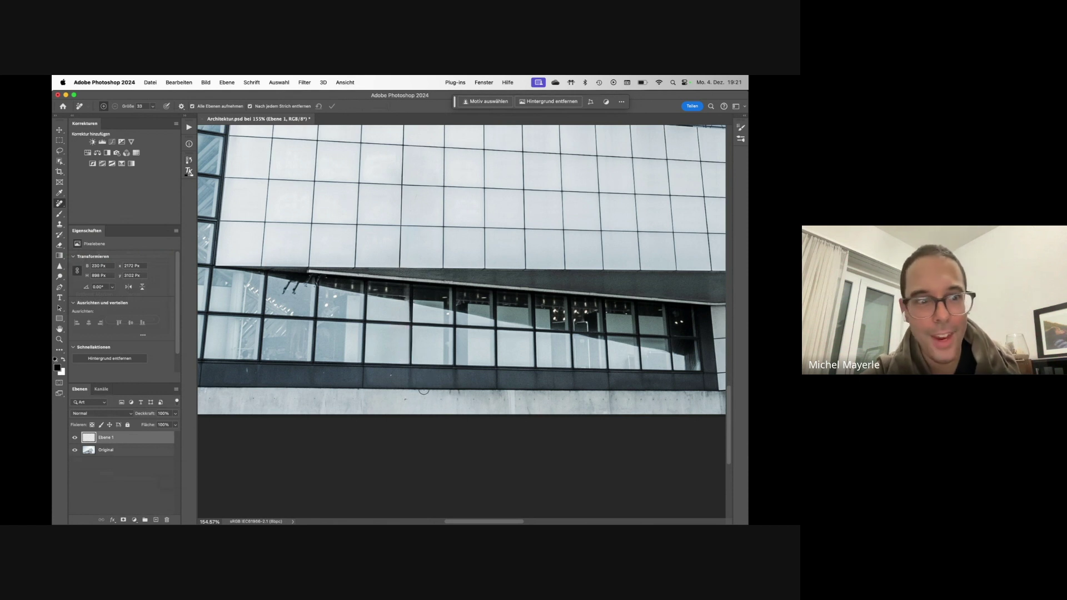
Fit the whole image in the window and toggle Ebene 1's visibility to compare the facade before and after retouching
{"action": "key", "text": "super+0"}
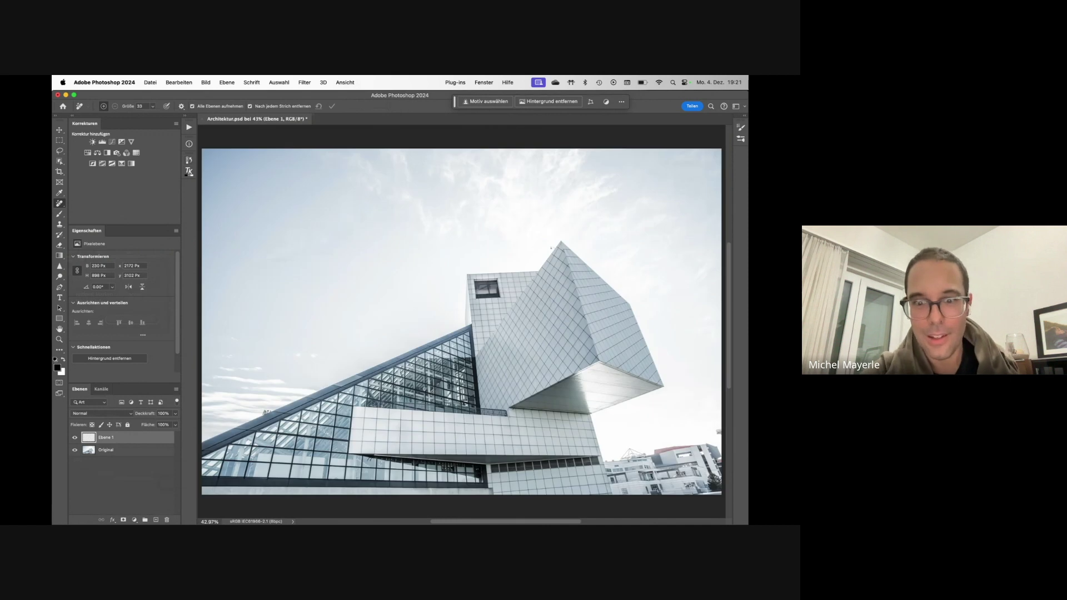
{"action": "left_click", "coordinate": [74, 438]}
{"action": "left_click", "coordinate": [75, 438]}
{"action": "left_click", "coordinate": [74, 438]}
{"action": "left_click", "coordinate": [74, 438]}
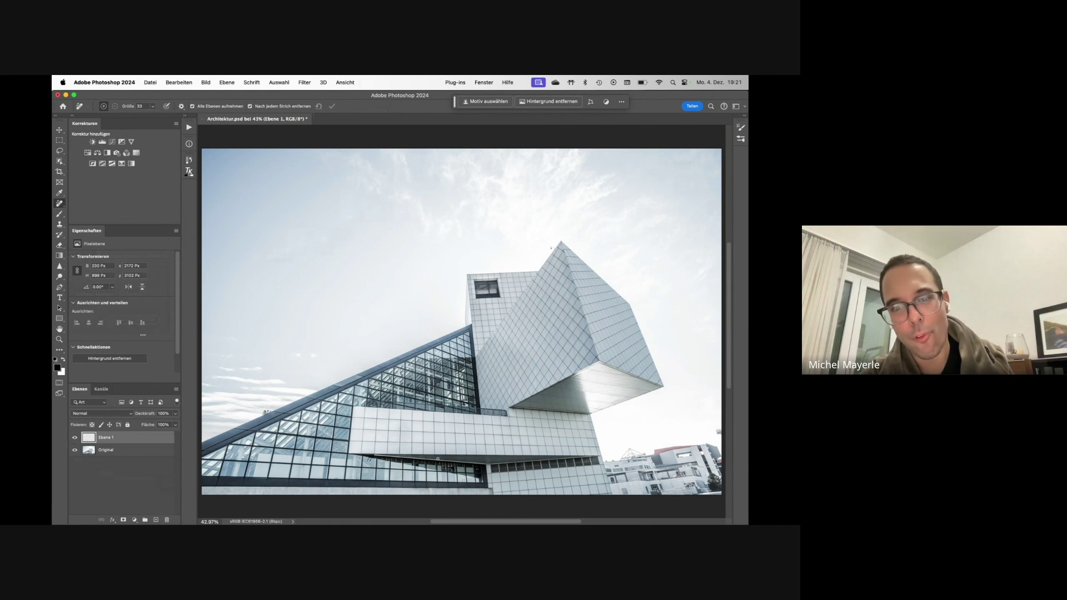
Close Architektur.psd without saving and open Skizze.psd from the 06_Skizze folder in Finder
{"action": "key", "text": "super+w"}
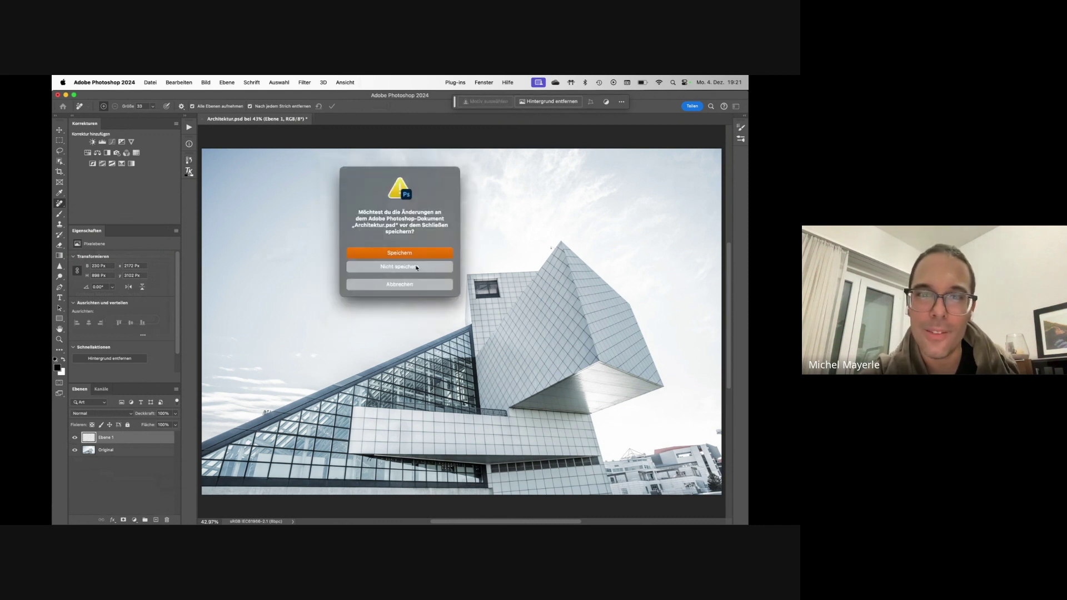
{"action": "left_click", "coordinate": [417, 268]}
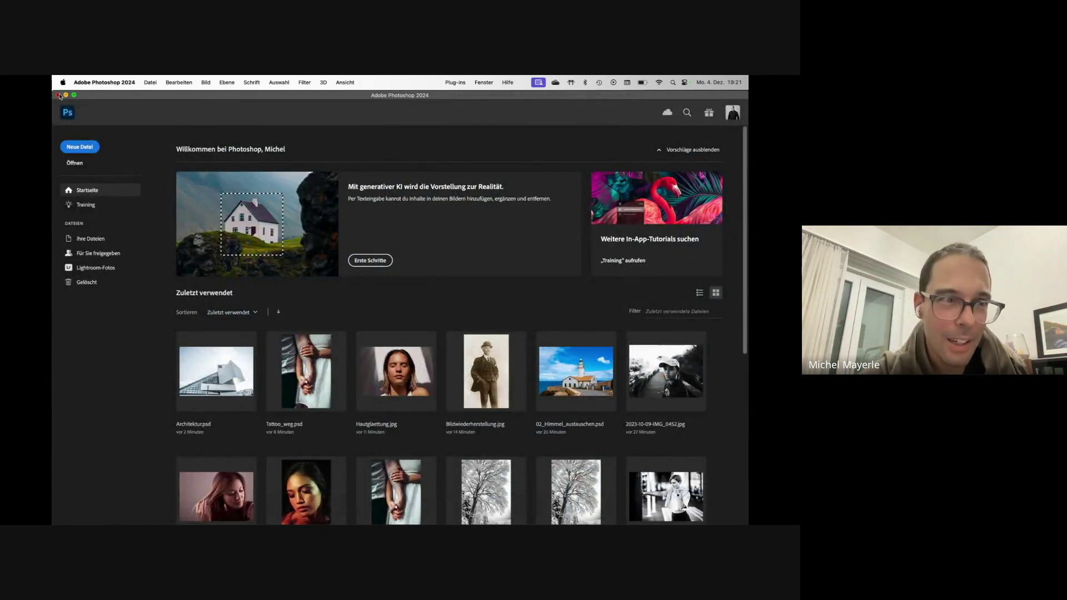
{"action": "key", "text": "super+o"}
{"action": "left_click", "coordinate": [158, 202]}
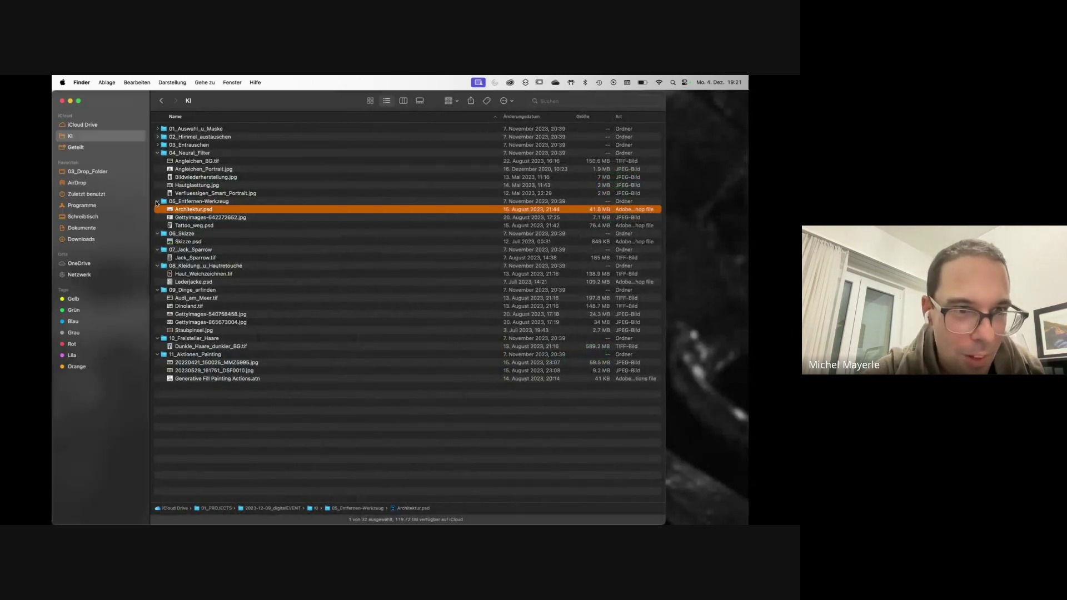
{"action": "left_click", "coordinate": [158, 153]}
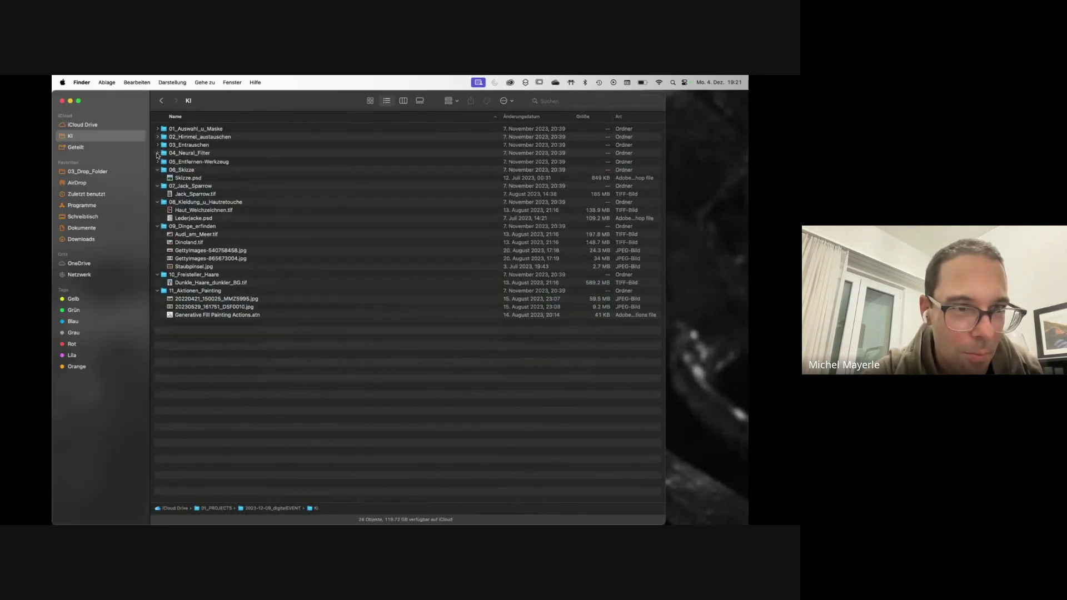
{"action": "left_click", "coordinate": [184, 178]}
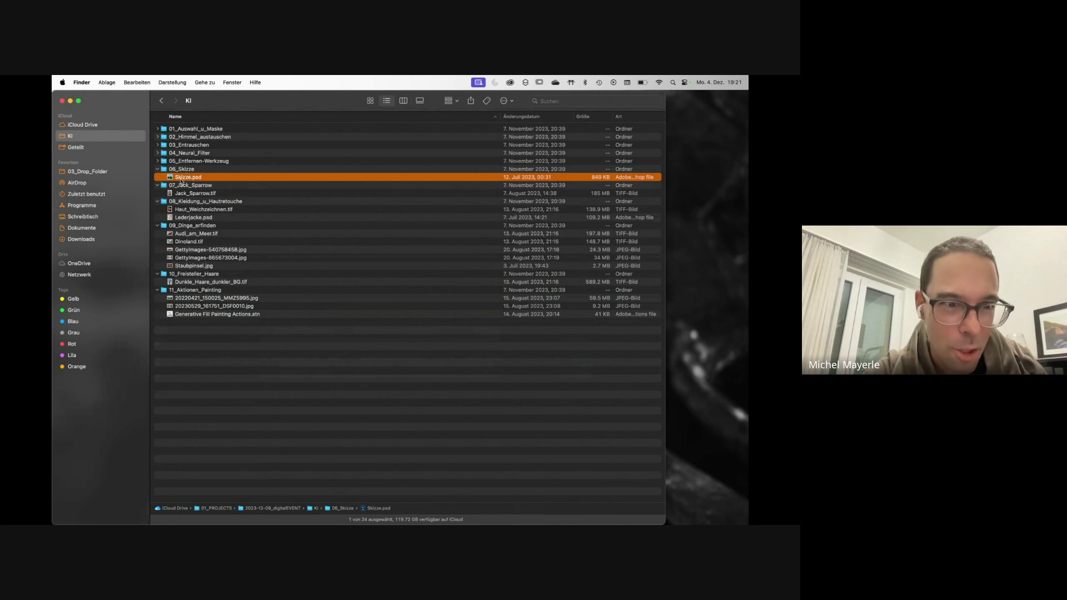
{"action": "left_click_drag", "start_coordinate": [170, 178], "coordinate": [488, 519]}
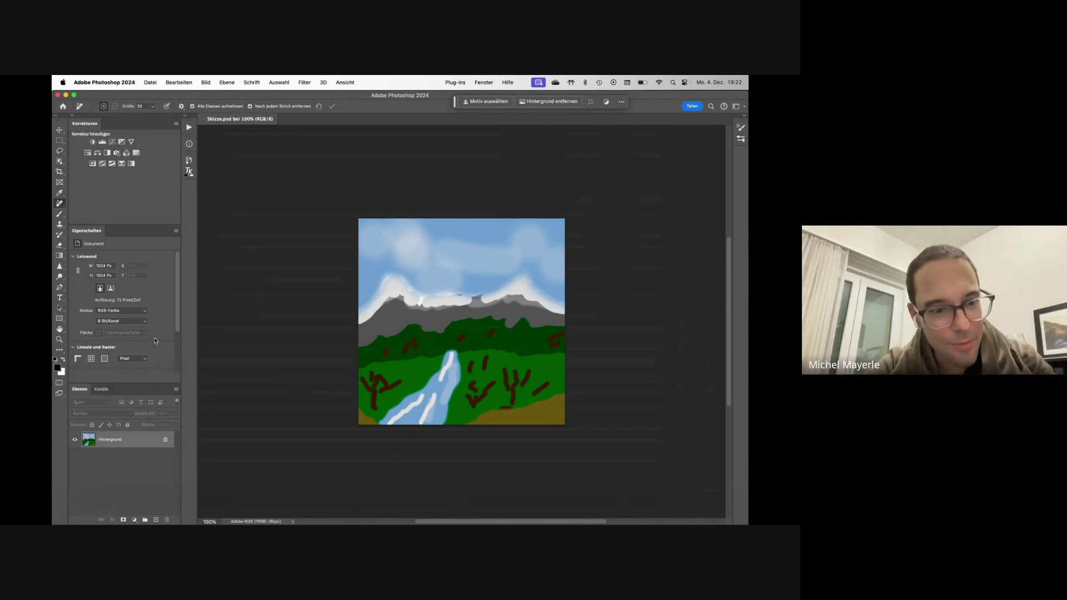
Unlock the sketch's Hintergrund layer and place the contextual task bar just above the canvas
{"action": "left_click", "coordinate": [166, 440]}
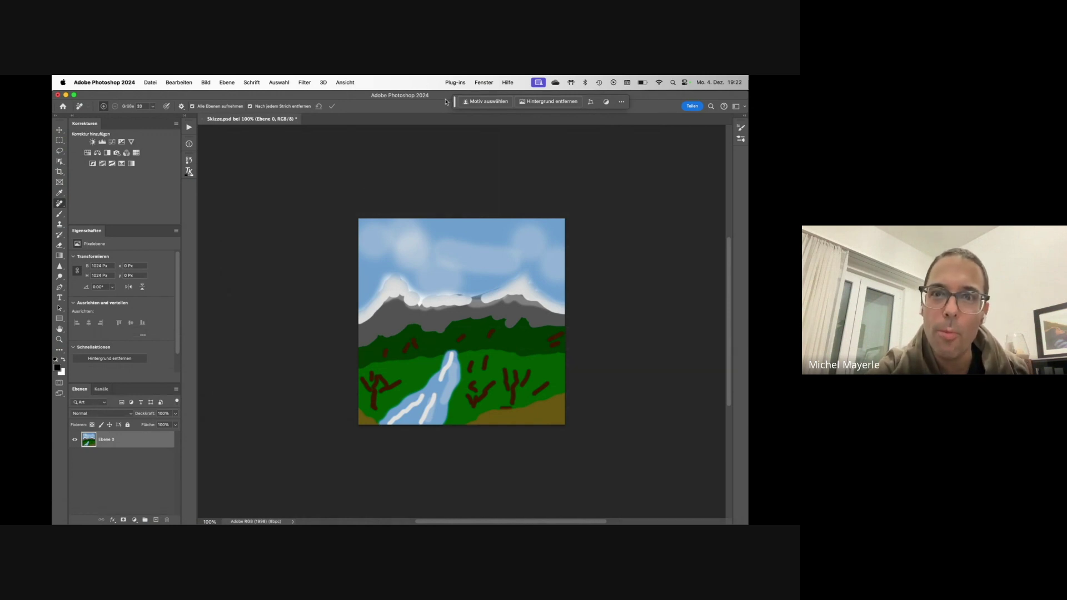
{"action": "left_click_drag", "start_coordinate": [454, 102], "coordinate": [362, 138]}
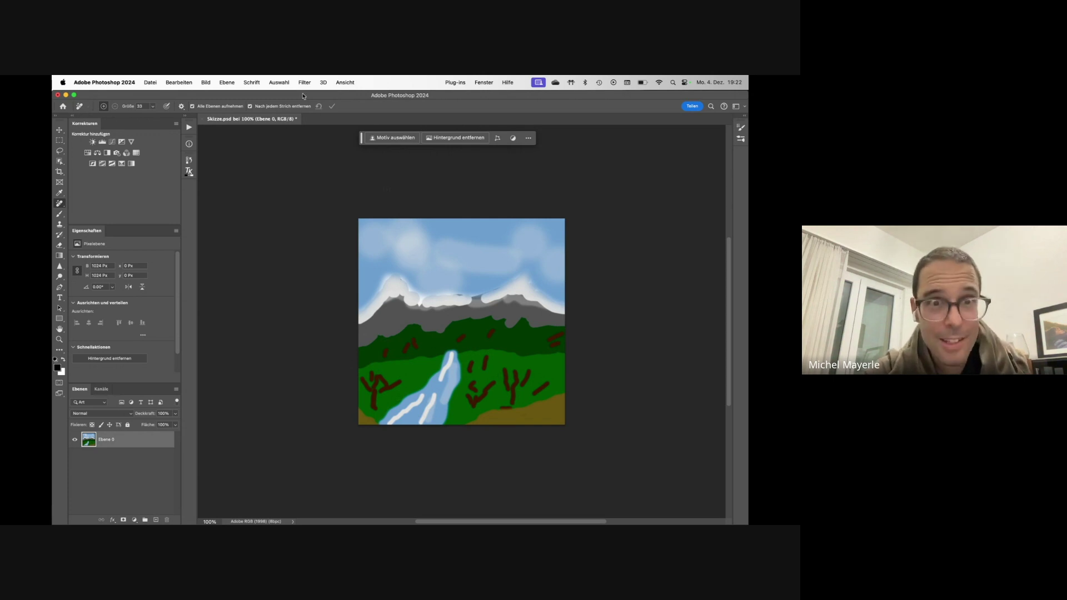
Copy the landscape description from the comments in Skizze.psd's Finder info and return to the maximized Photoshop window
{"action": "key", "text": "super+h"}
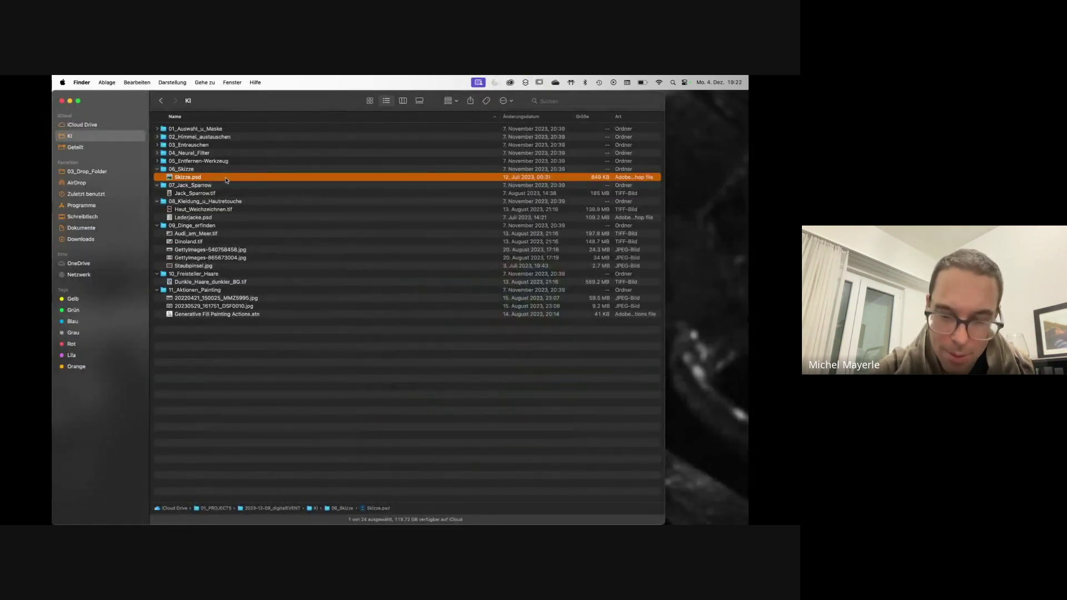
{"action": "key", "text": "super+i"}
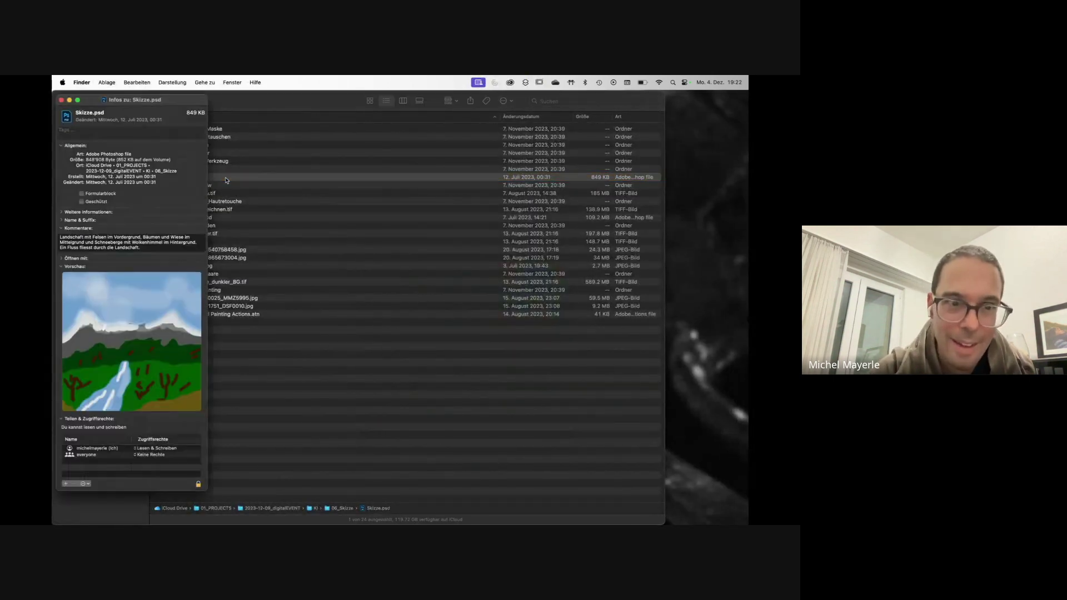
{"action": "triple_click", "coordinate": [159, 248]}
{"action": "key", "text": "super+c"}
{"action": "key", "text": "super+w"}
{"action": "key", "text": "super+Tab"}
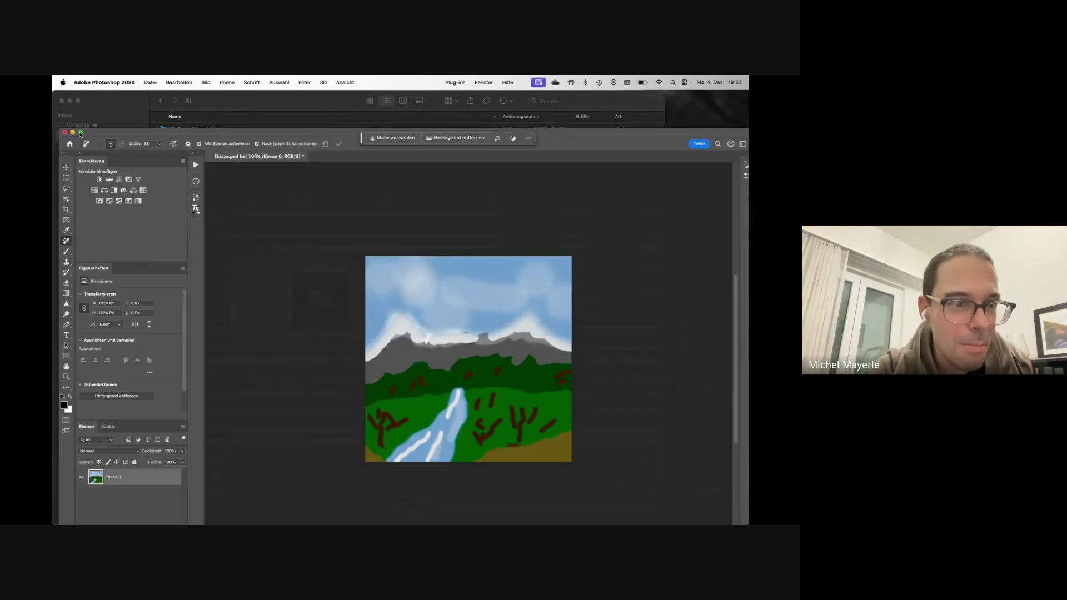
{"action": "left_click", "coordinate": [80, 132]}
Select the whole canvas and run Generative Füllung with the copied landscape description as the prompt
{"action": "left_click", "coordinate": [395, 138]}
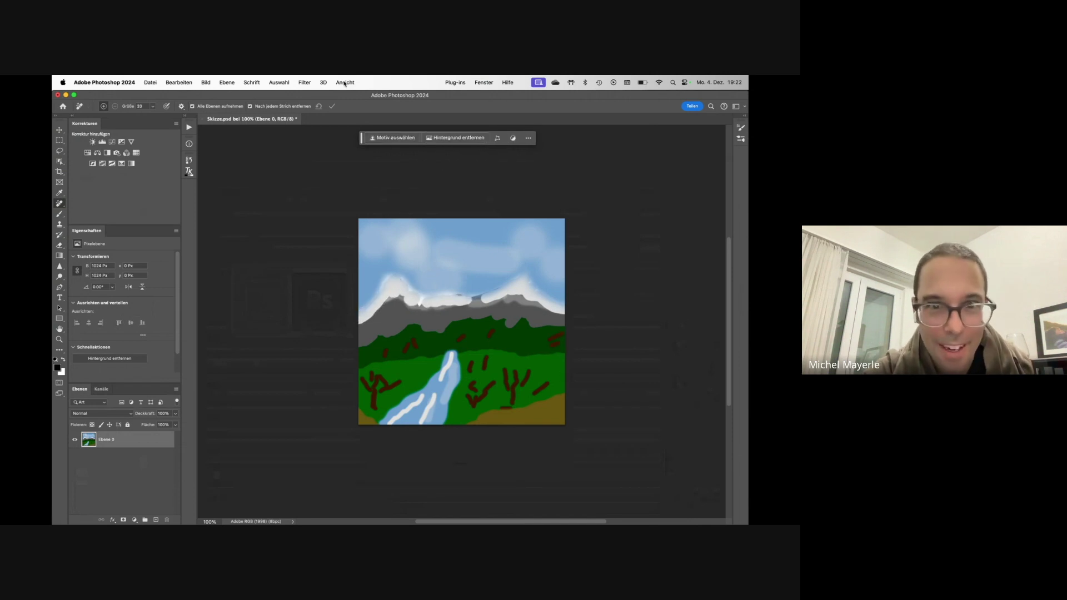
{"action": "left_click", "coordinate": [395, 138]}
{"action": "key", "text": "super+v"}
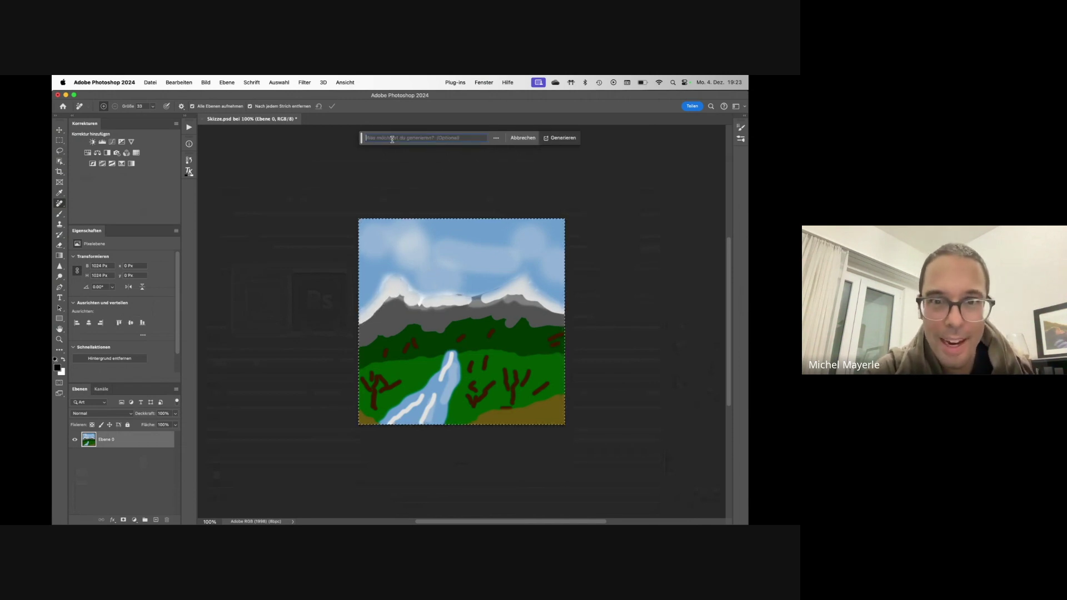
{"action": "left_click_drag", "start_coordinate": [390, 141], "coordinate": [298, 135]}
{"action": "left_click", "coordinate": [408, 140]}
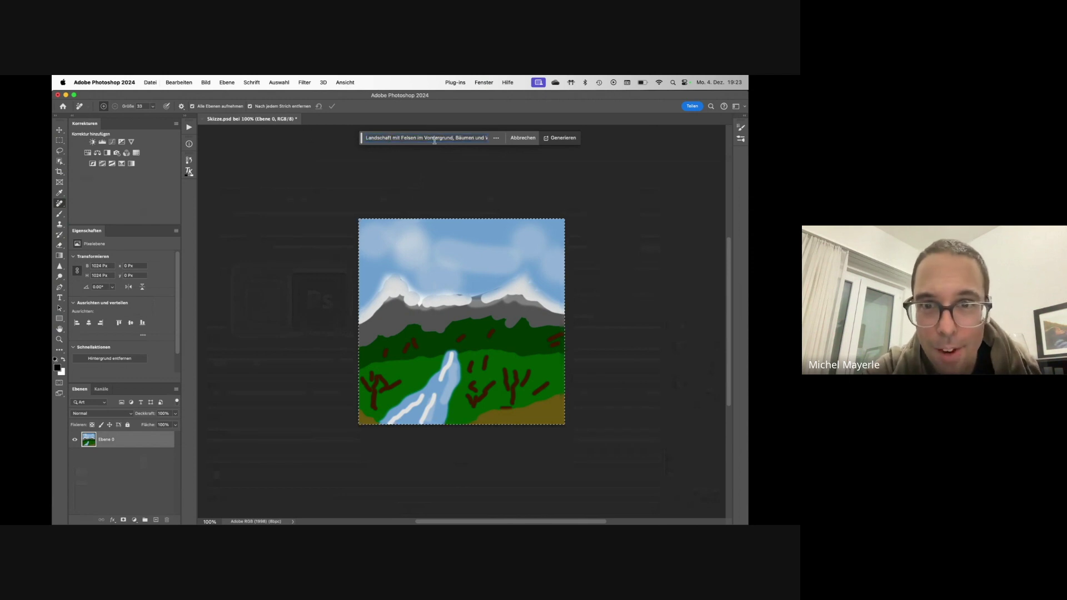
{"action": "left_click_drag", "start_coordinate": [487, 140], "coordinate": [487, 145]}
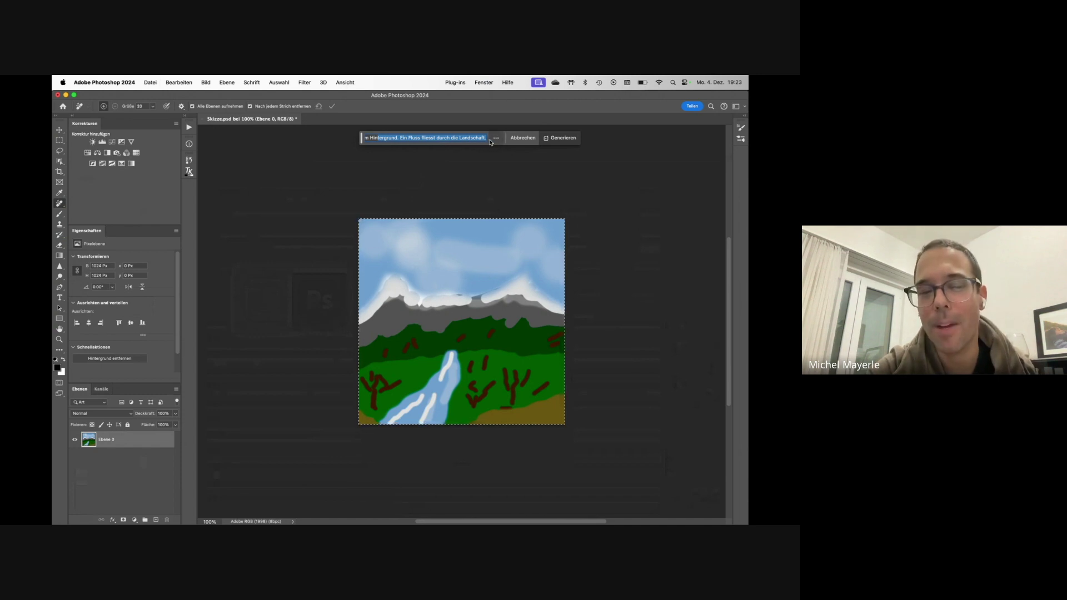
{"action": "left_click", "coordinate": [563, 139]}
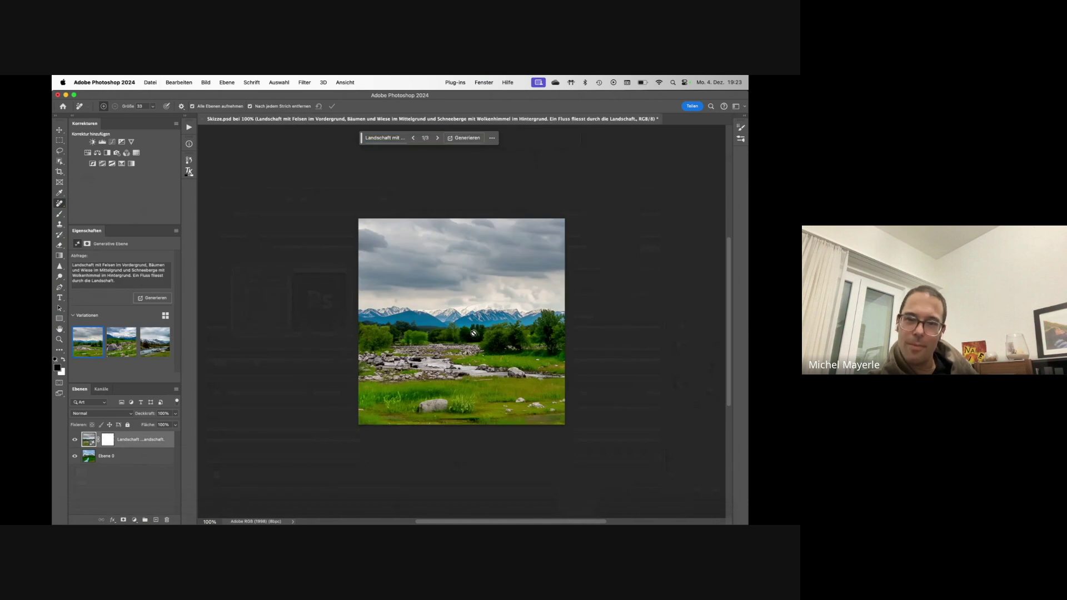
Compare the three generated landscape variations with the original sketch and delete the generative layer
{"action": "left_click", "coordinate": [125, 342]}
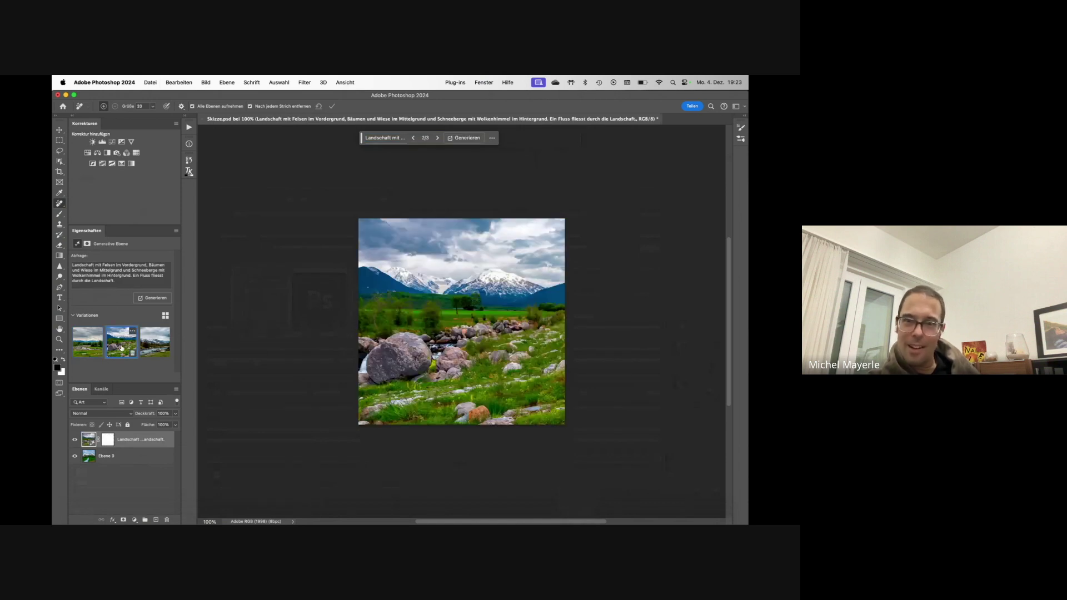
{"action": "left_click", "coordinate": [153, 345]}
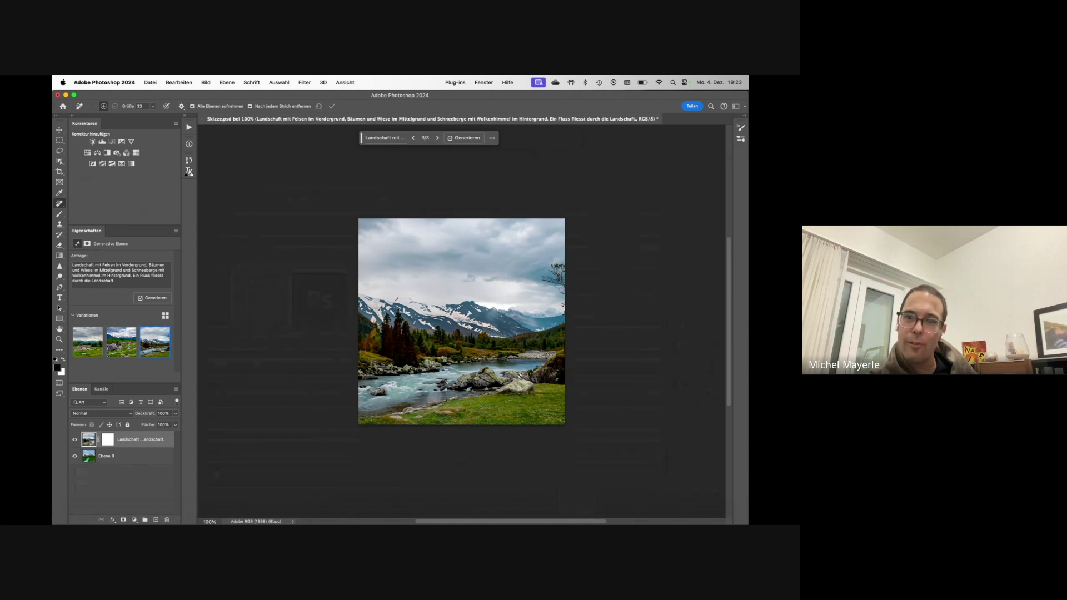
{"action": "left_click", "coordinate": [80, 340]}
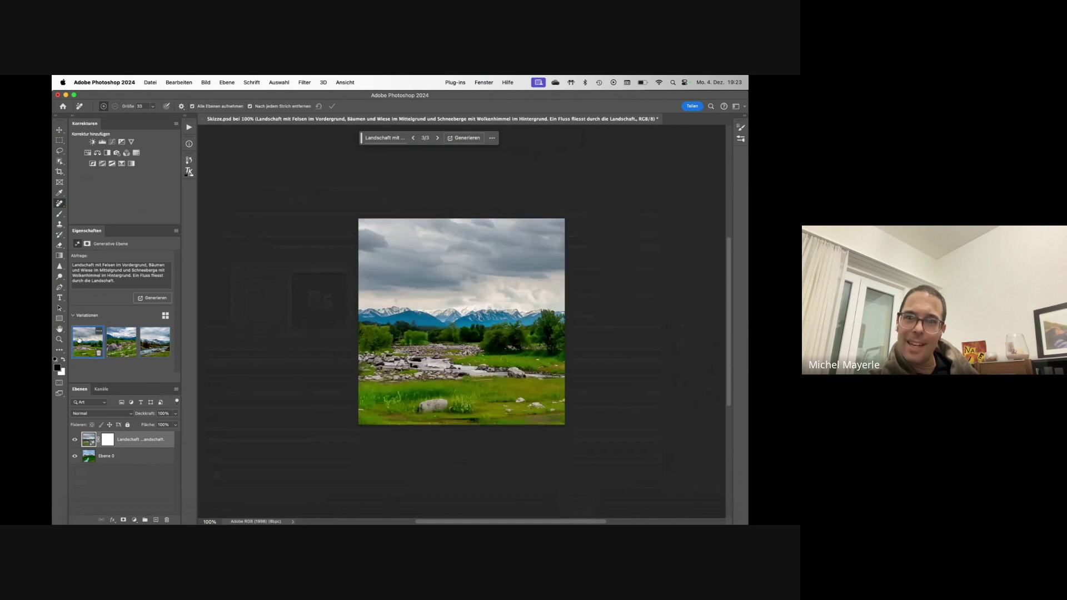
{"action": "left_click", "coordinate": [76, 440]}
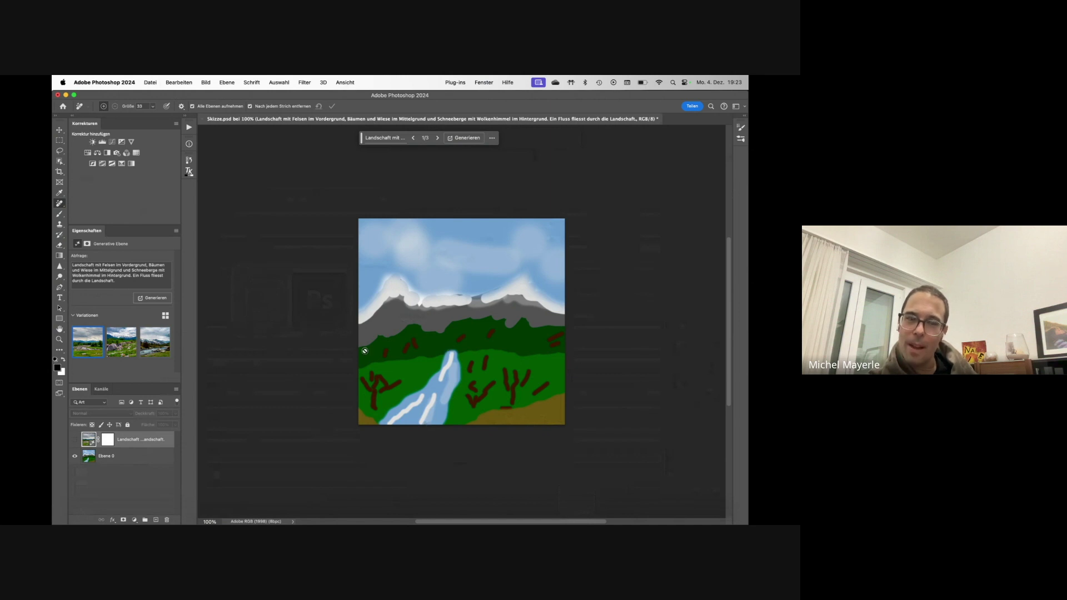
{"action": "left_click", "coordinate": [75, 440]}
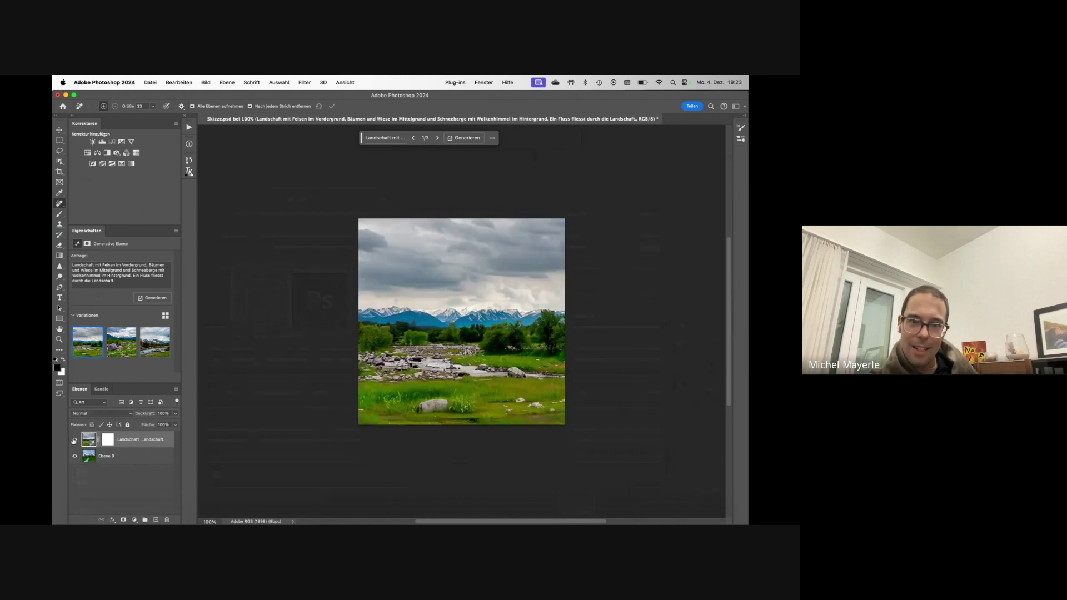
{"action": "left_click", "coordinate": [121, 345]}
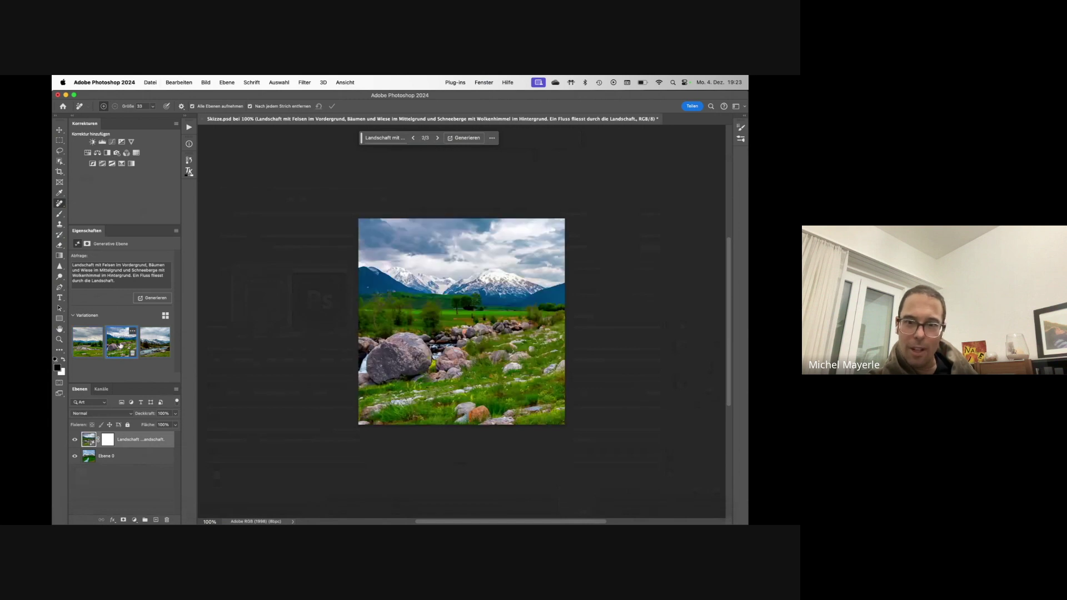
{"action": "left_click", "coordinate": [152, 346]}
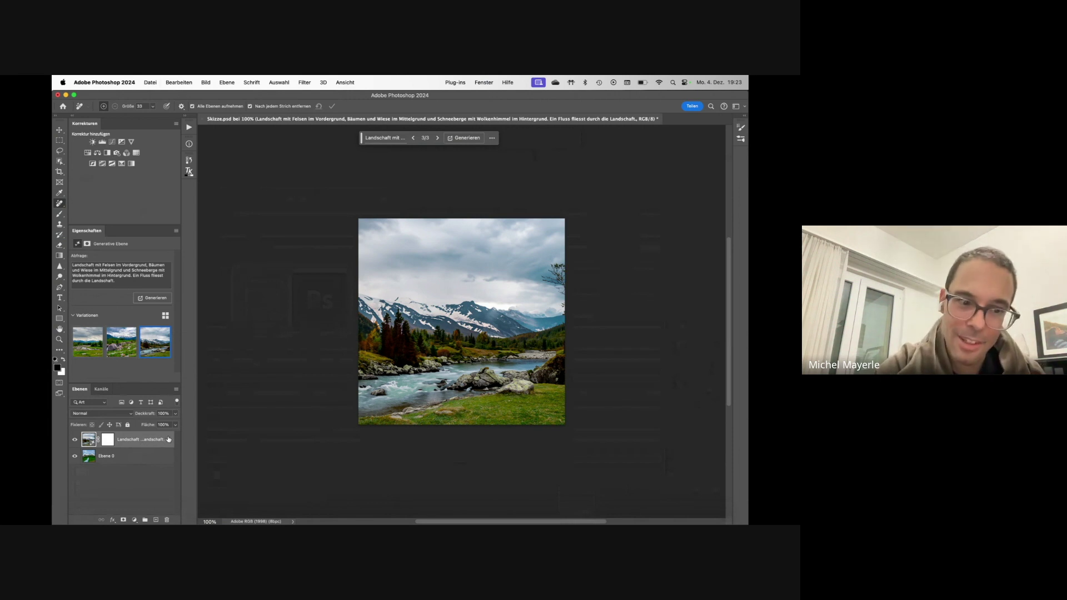
{"action": "key", "text": "Delete"}
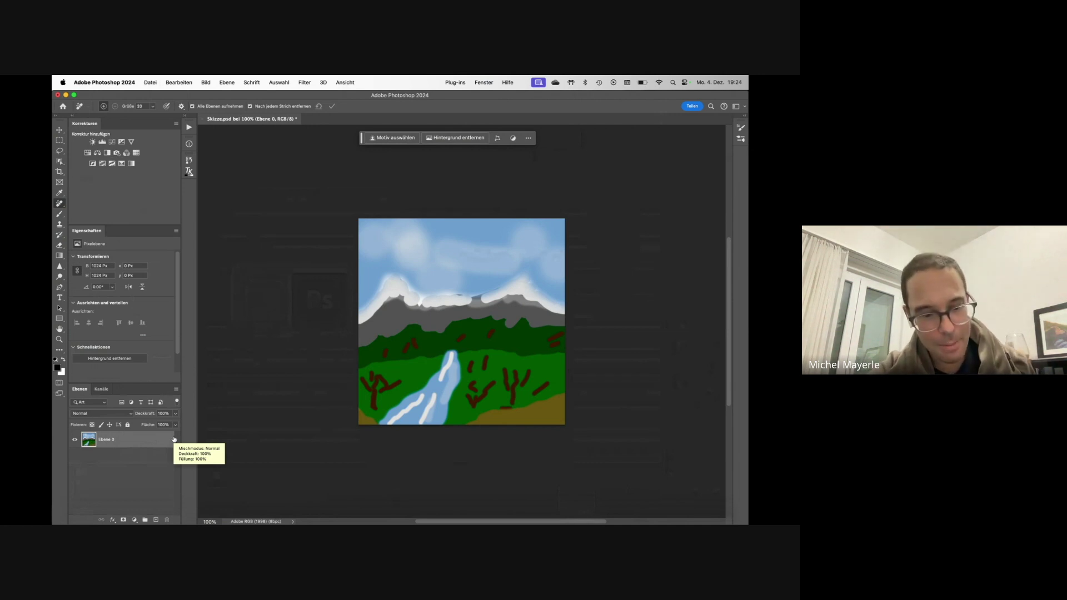
Try using black (#000000) as the foreground colour in mask mode on Ebene 0, and leave mask mode
{"action": "key", "text": "q"}
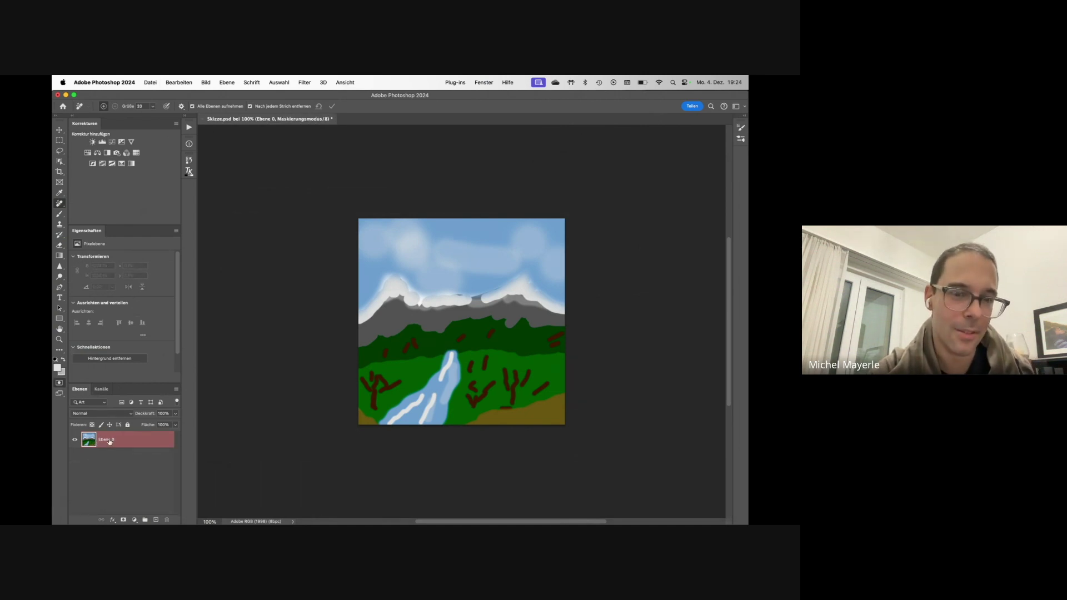
{"action": "left_click", "coordinate": [57, 367]}
{"action": "left_click_drag", "start_coordinate": [293, 317], "coordinate": [253, 398]}
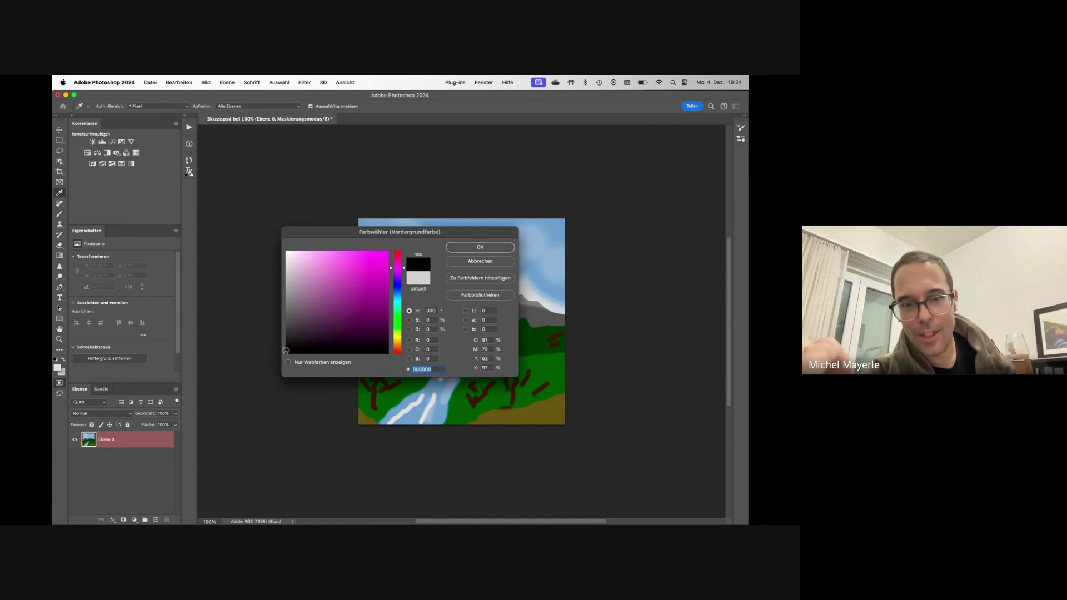
{"action": "key", "text": "Return"}
{"action": "key", "text": "w"}
{"action": "key", "text": "q"}
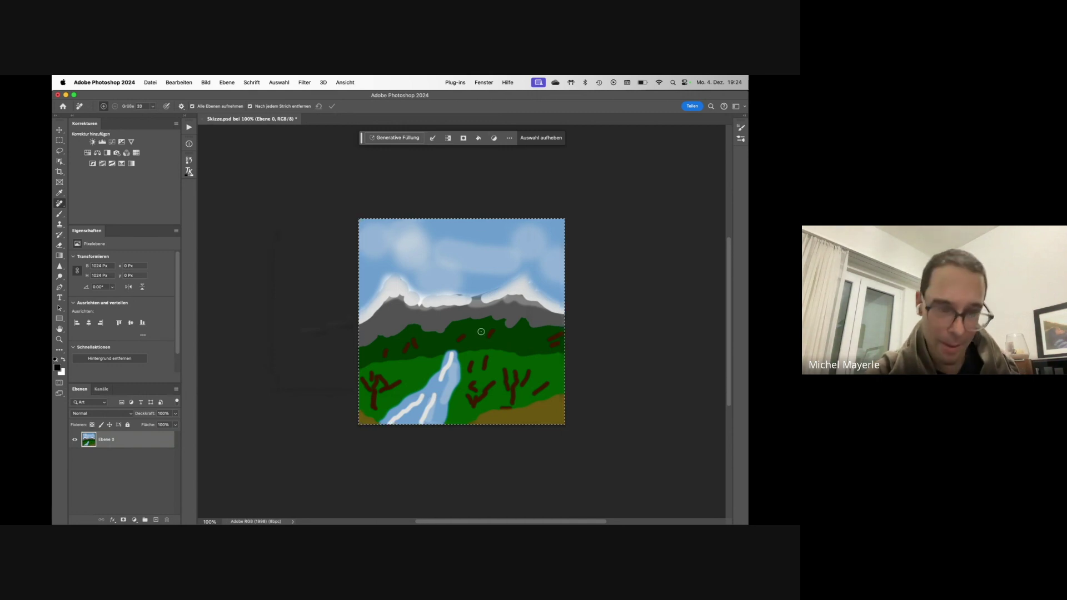
Set the foreground colour in mask mode to light grey #c9c9c9 and return to standard mode
{"action": "key", "text": "q"}
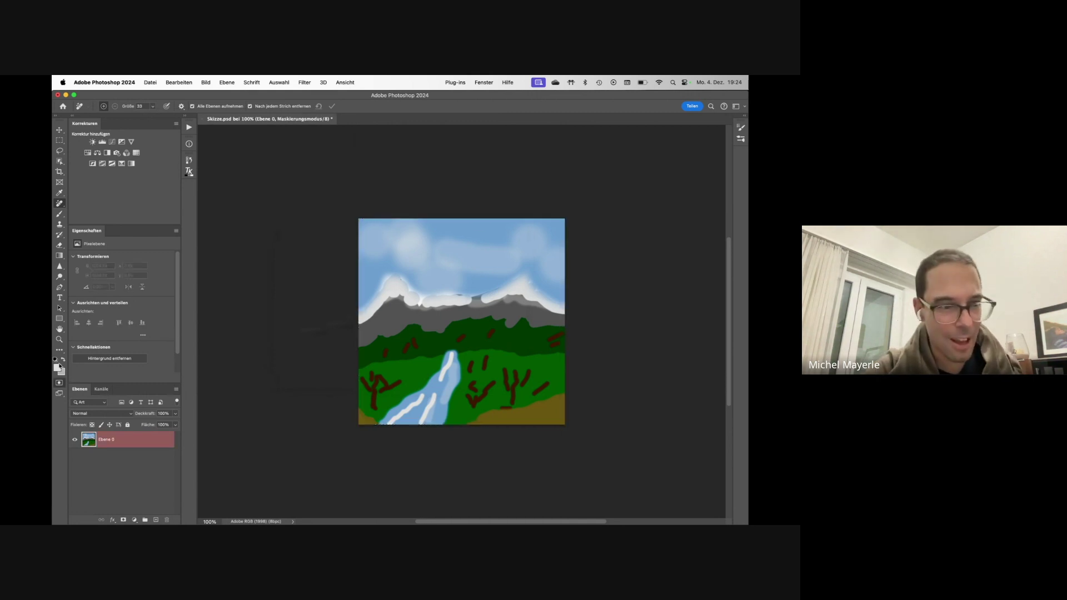
{"action": "left_click", "coordinate": [58, 367]}
{"action": "left_click_drag", "start_coordinate": [287, 270], "coordinate": [278, 272]}
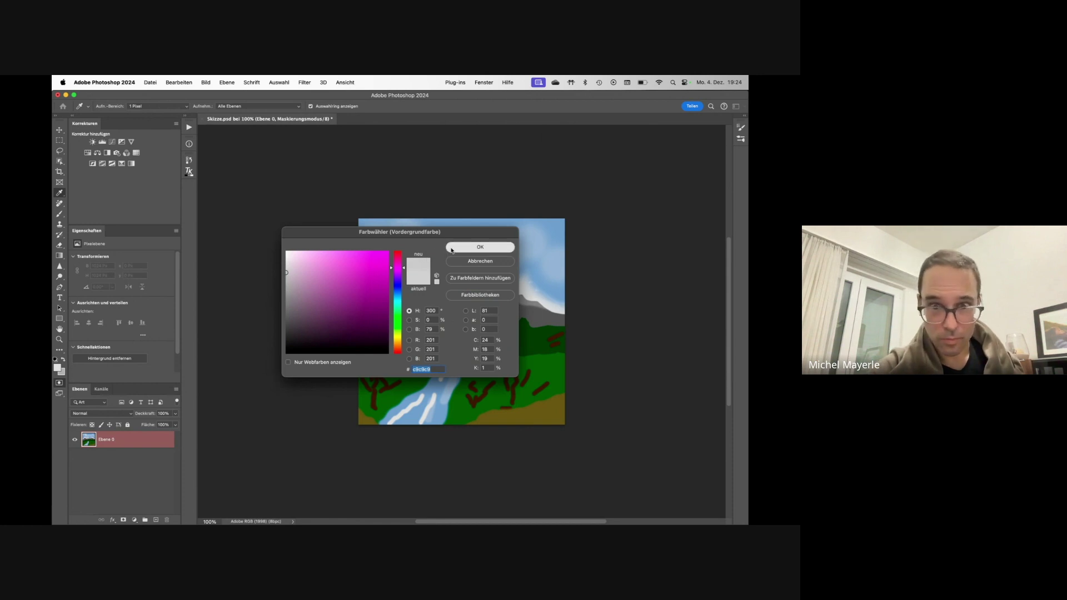
{"action": "left_click", "coordinate": [480, 246]}
{"action": "key", "text": "q"}
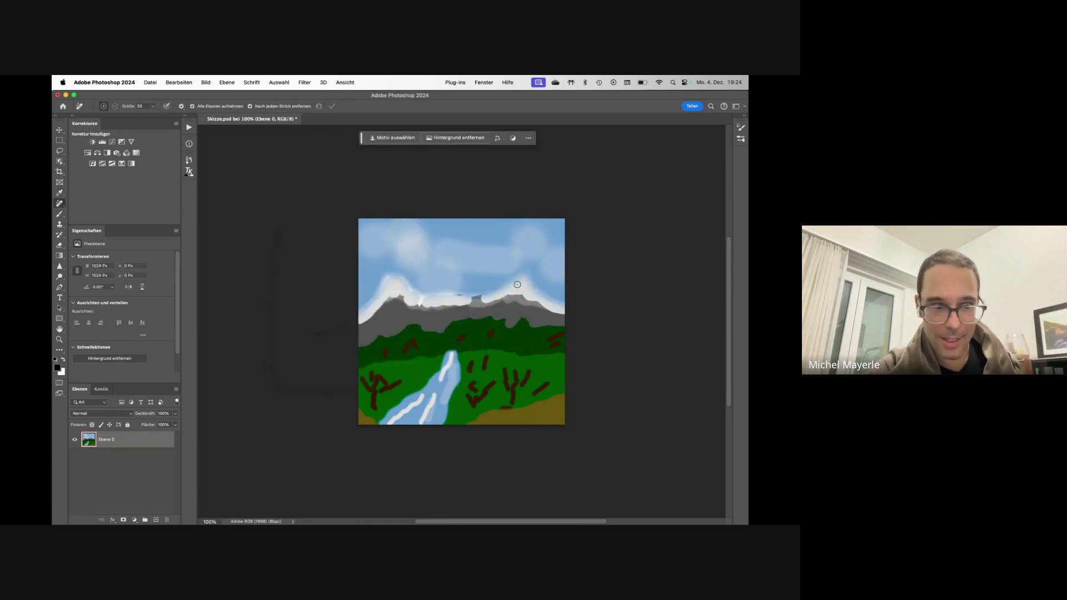
{"action": "left_click", "coordinate": [383, 137]}
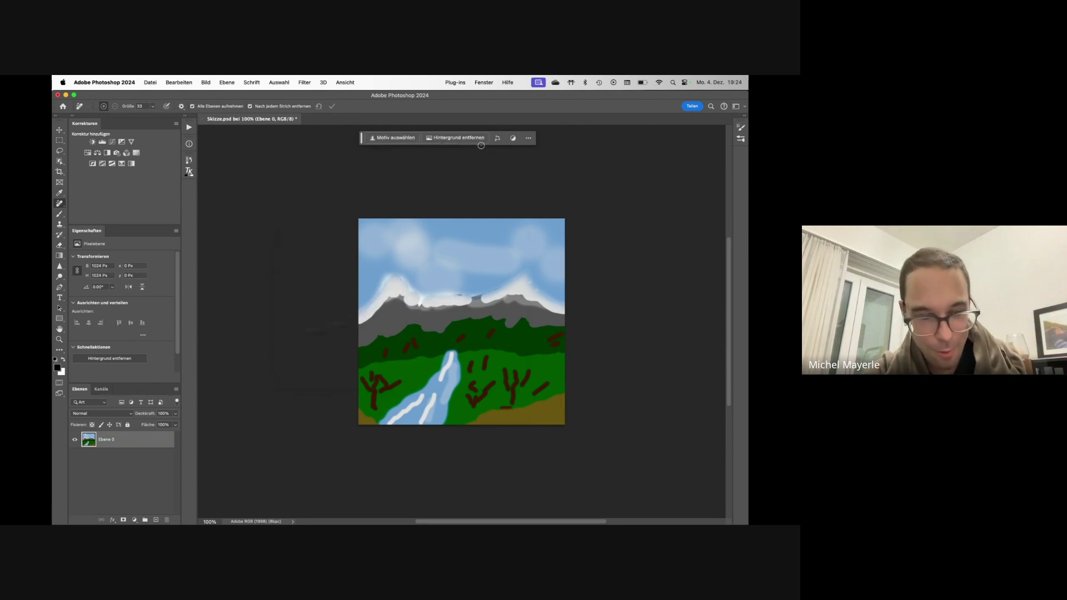
Enter mask mode again and fill the mask over the entire sketch with the light grey foreground colour
{"action": "key", "text": "q"}
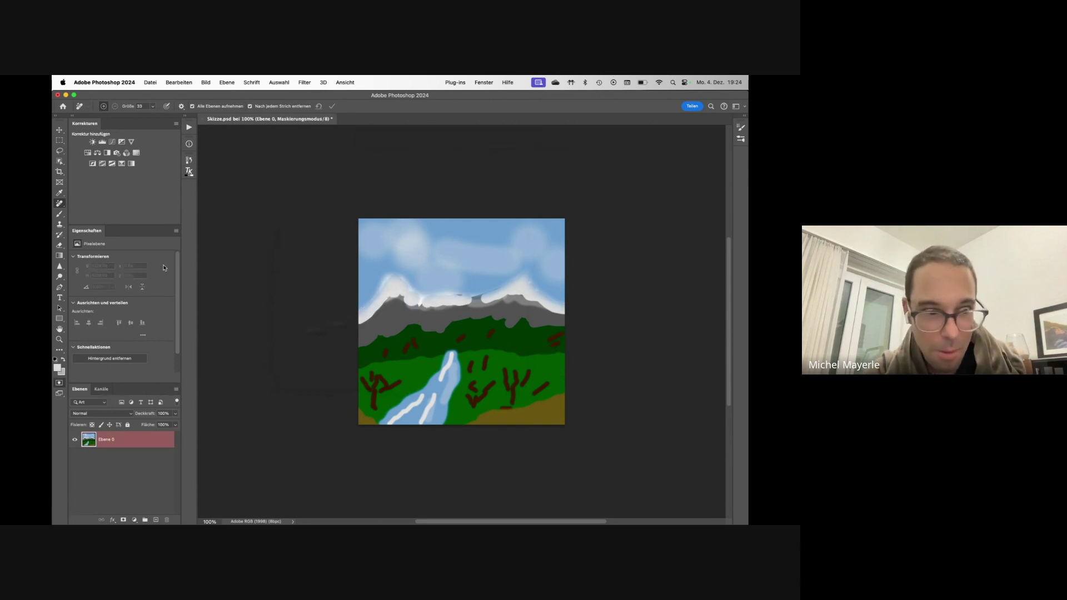
{"action": "left_click", "coordinate": [57, 367]}
{"action": "left_click", "coordinate": [461, 247]}
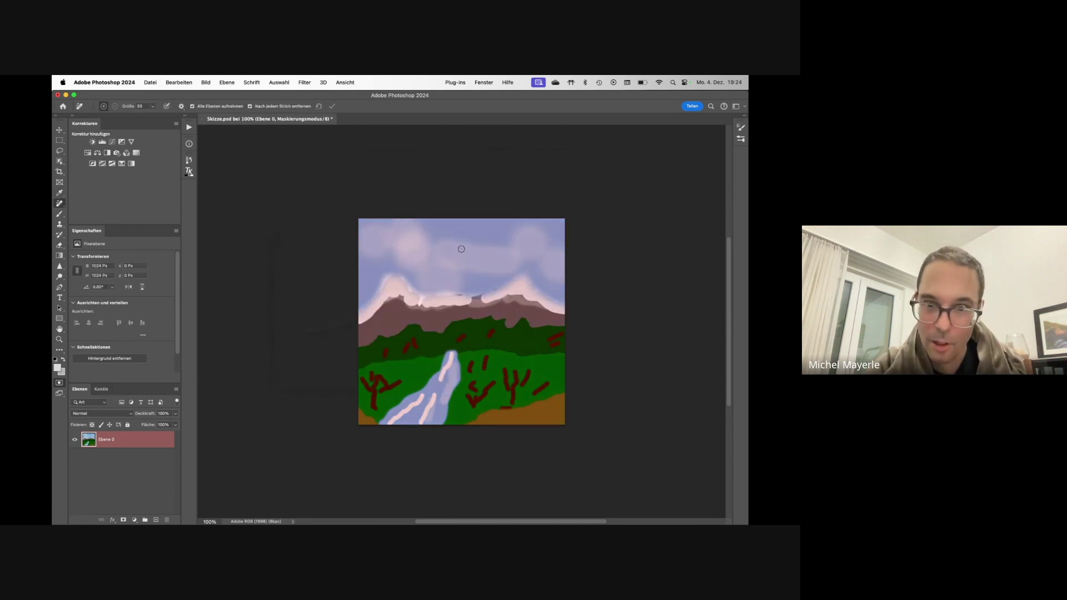
Return to standard mode and run Generative Füllung over the whole sketch with the copied landscape prompt
{"action": "key", "text": "q"}
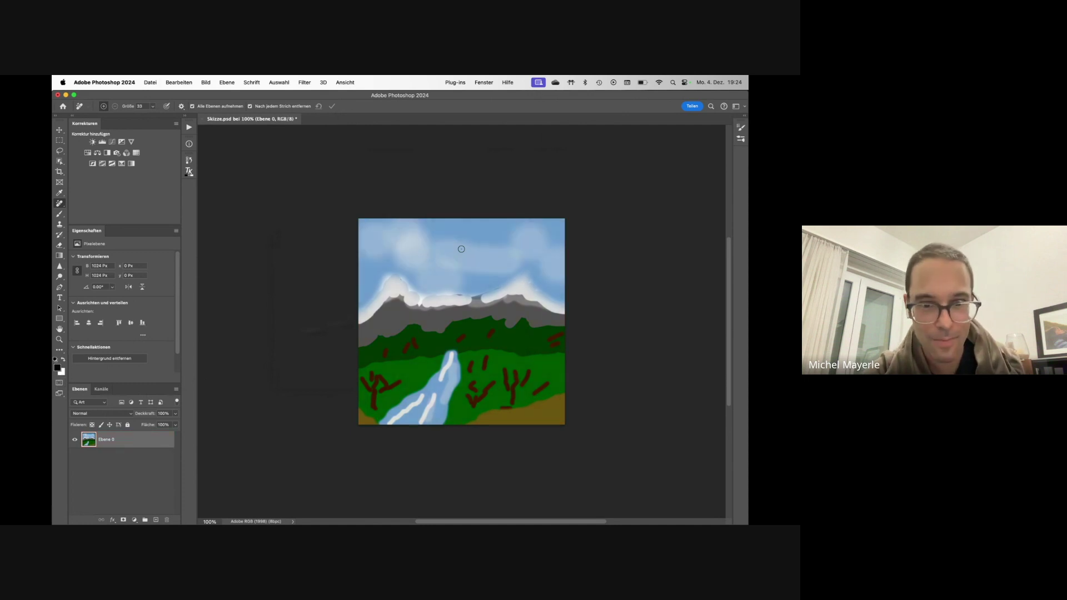
{"action": "left_click", "coordinate": [398, 138]}
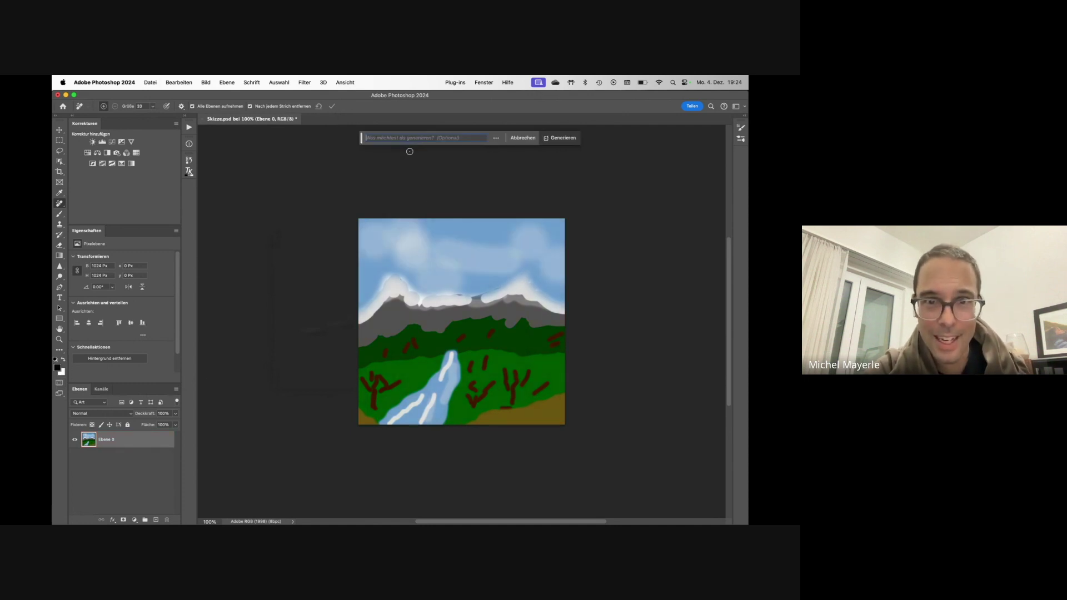
{"action": "key", "text": "cmd+v"}
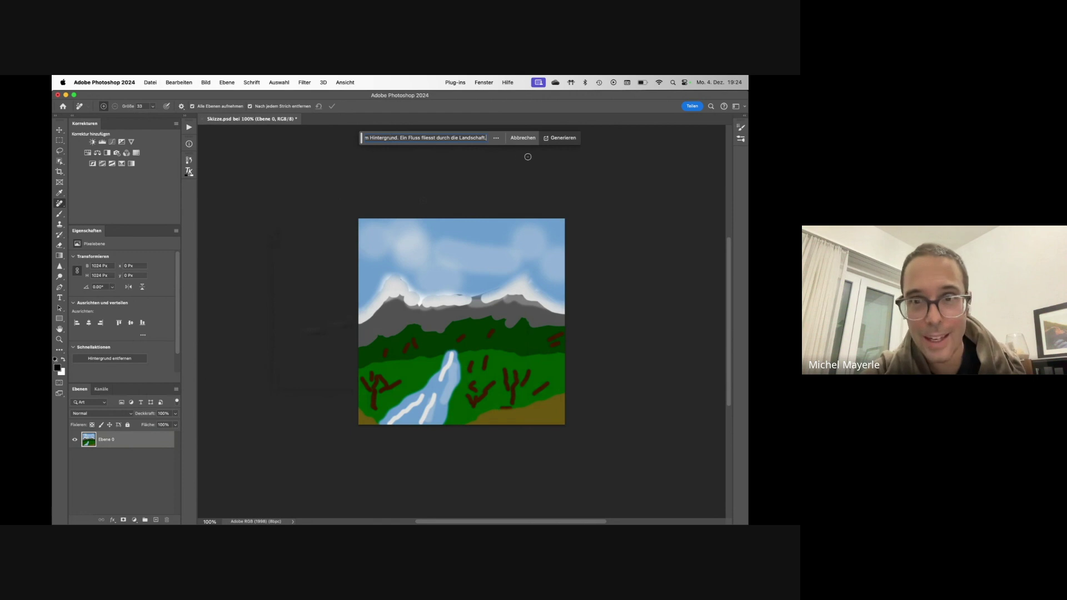
{"action": "left_click", "coordinate": [561, 138]}
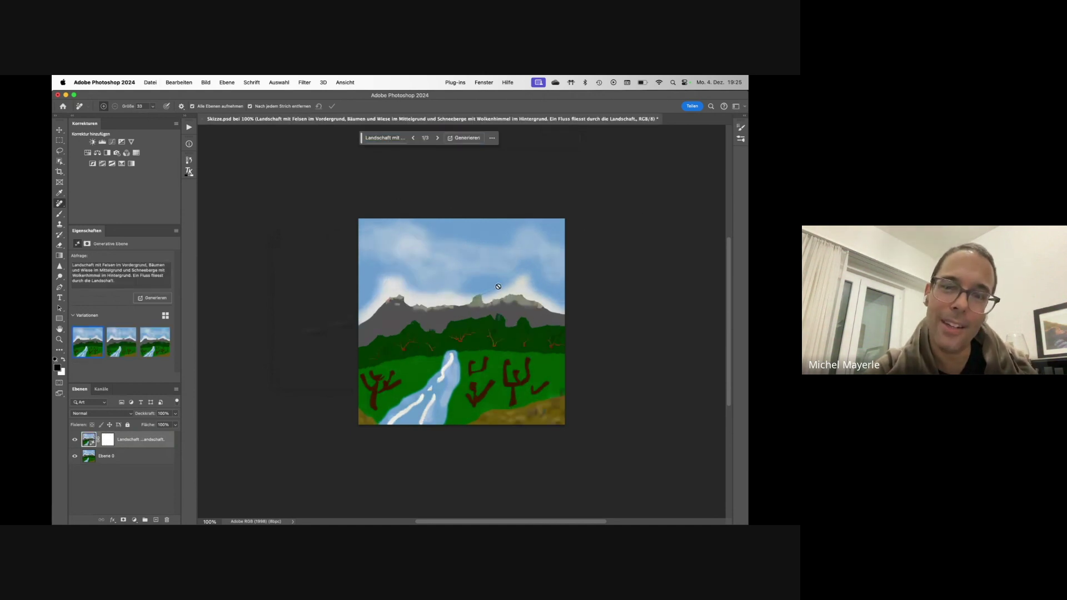
Compare the three generated variations made with the light grey mask and delete their generative layer
{"action": "left_click", "coordinate": [150, 343]}
{"action": "left_click", "coordinate": [126, 348]}
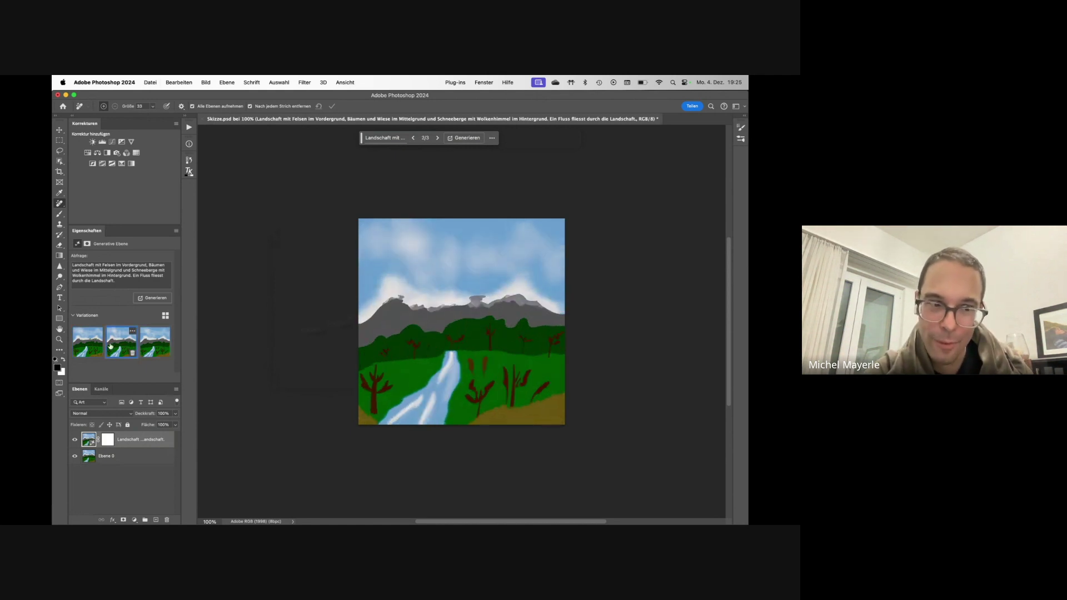
{"action": "left_click", "coordinate": [90, 346]}
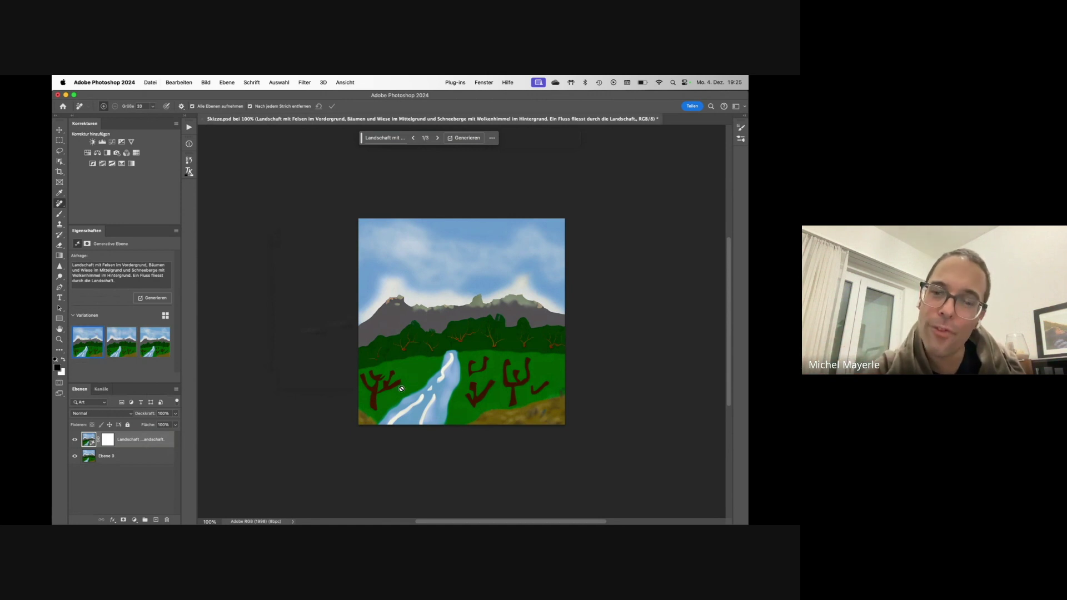
{"action": "left_click", "coordinate": [115, 352]}
{"action": "left_click", "coordinate": [155, 350]}
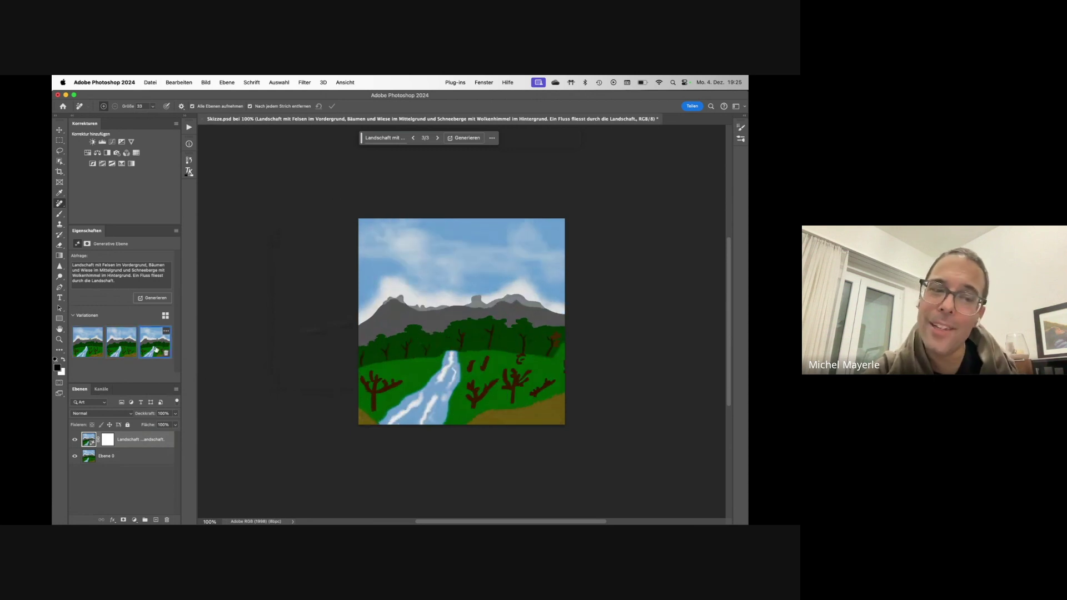
{"action": "key", "text": "BackSpace"}
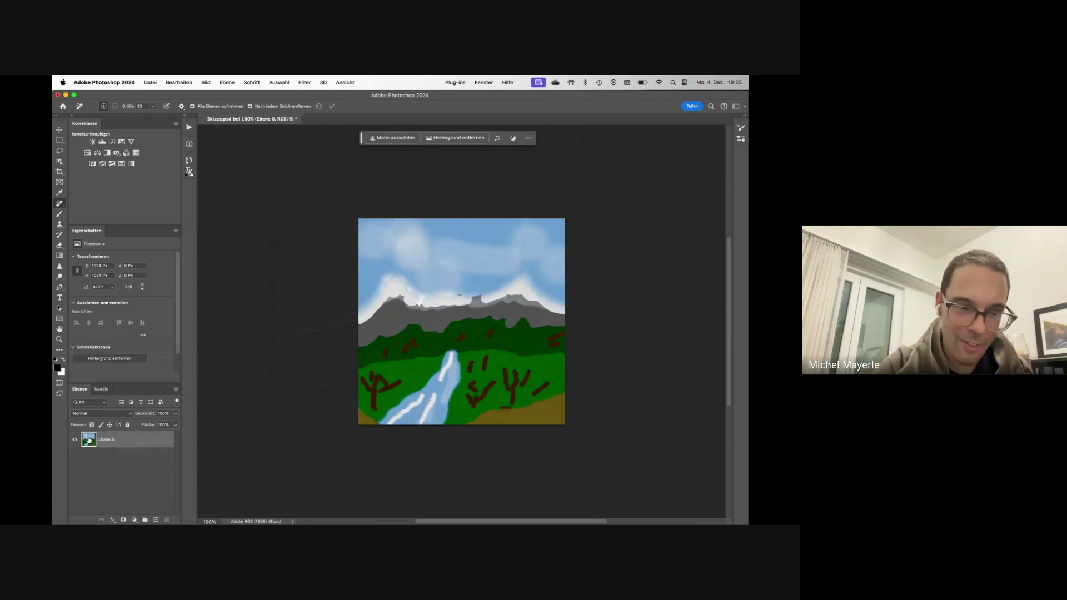
Choose a darker grey foreground colour in mask mode, fill the mask over the sketch with it, and return to standard mode
{"action": "key", "text": "q"}
{"action": "left_click", "coordinate": [57, 367]}
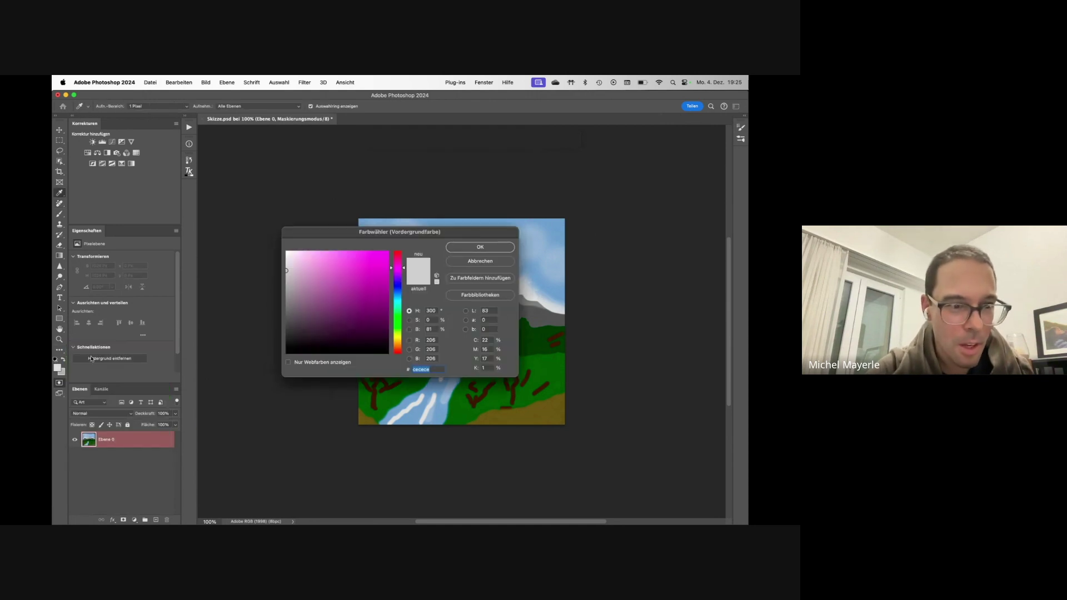
{"action": "mouse_move", "coordinate": [286, 287]}
{"action": "left_mouse_down"}
{"action": "mouse_move", "coordinate": [279, 300]}
{"action": "mouse_move", "coordinate": [284, 291]}
{"action": "left_mouse_up"}
{"action": "key", "text": "Return"}
{"action": "key", "text": "j"}
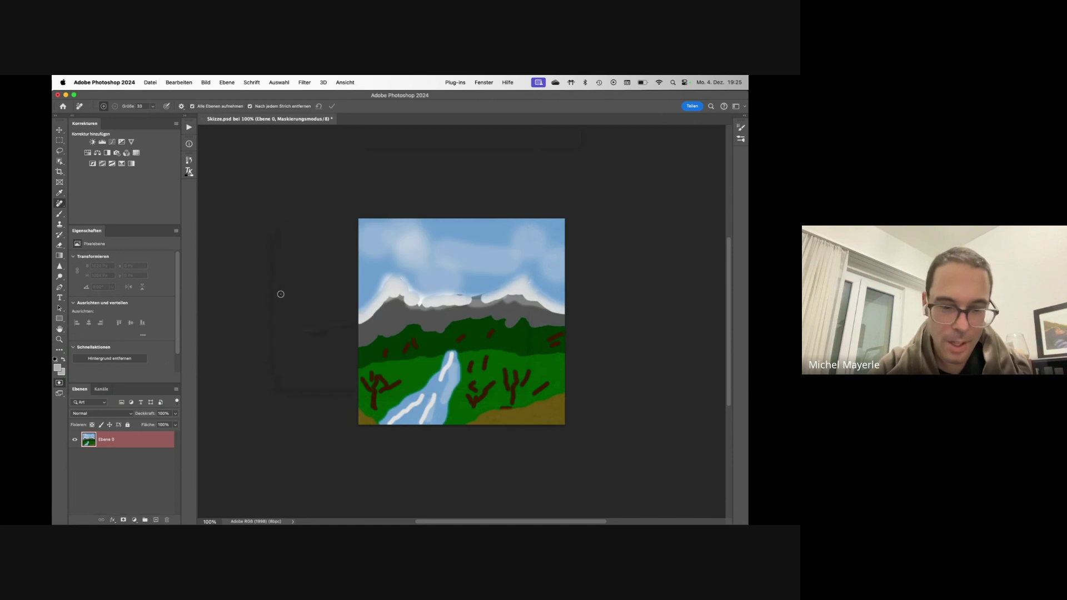
{"action": "key", "text": "q"}
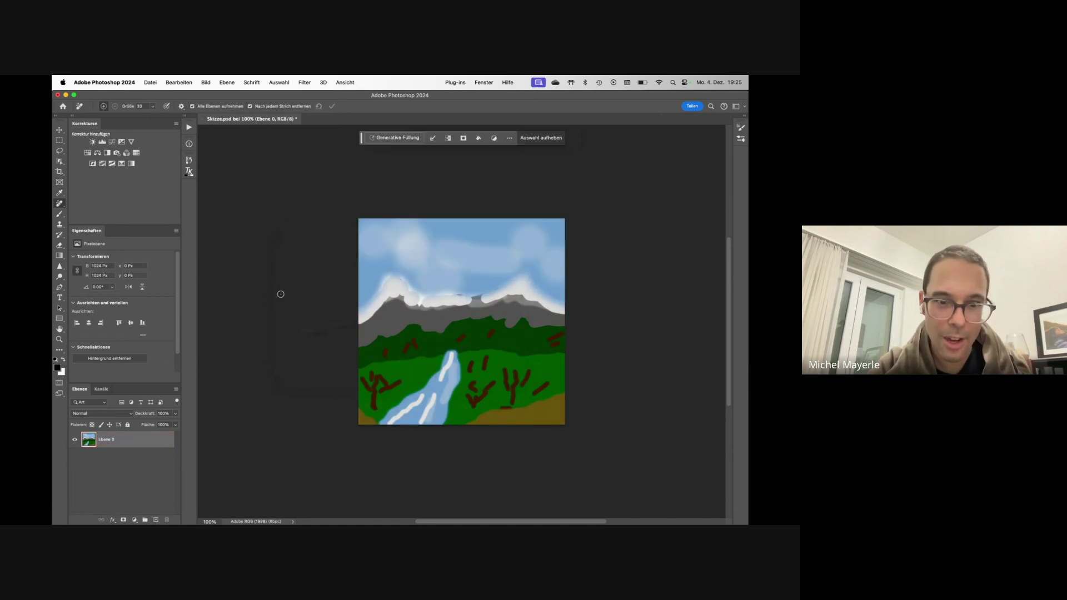
Generate a landscape from the darker grey mask selection using Generative Füllung and the copied prompt
{"action": "left_click", "coordinate": [396, 138]}
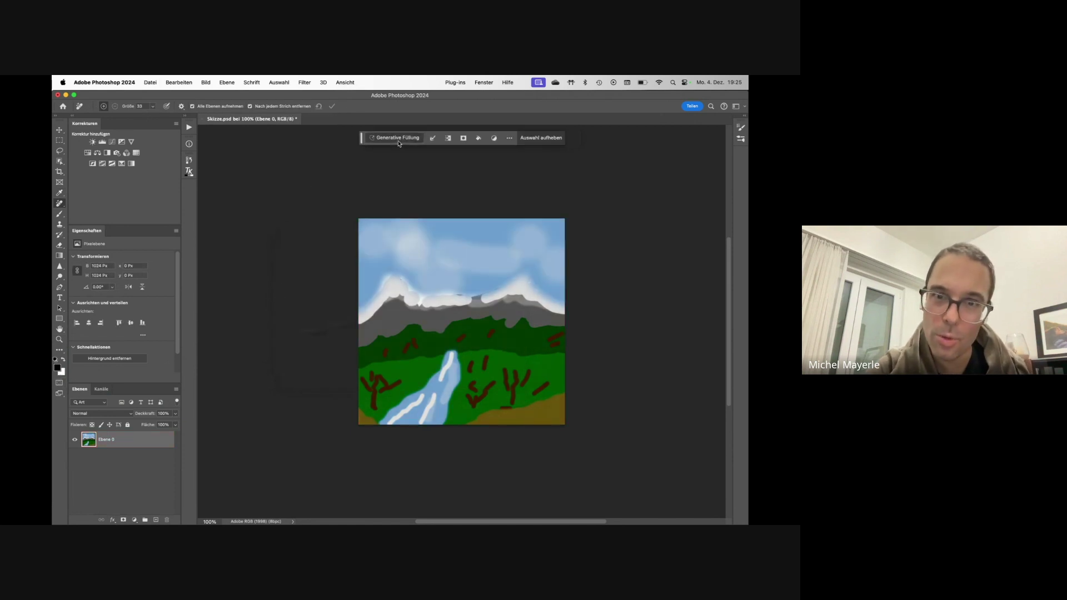
{"action": "key", "text": "super+v"}
{"action": "key", "text": "Return"}
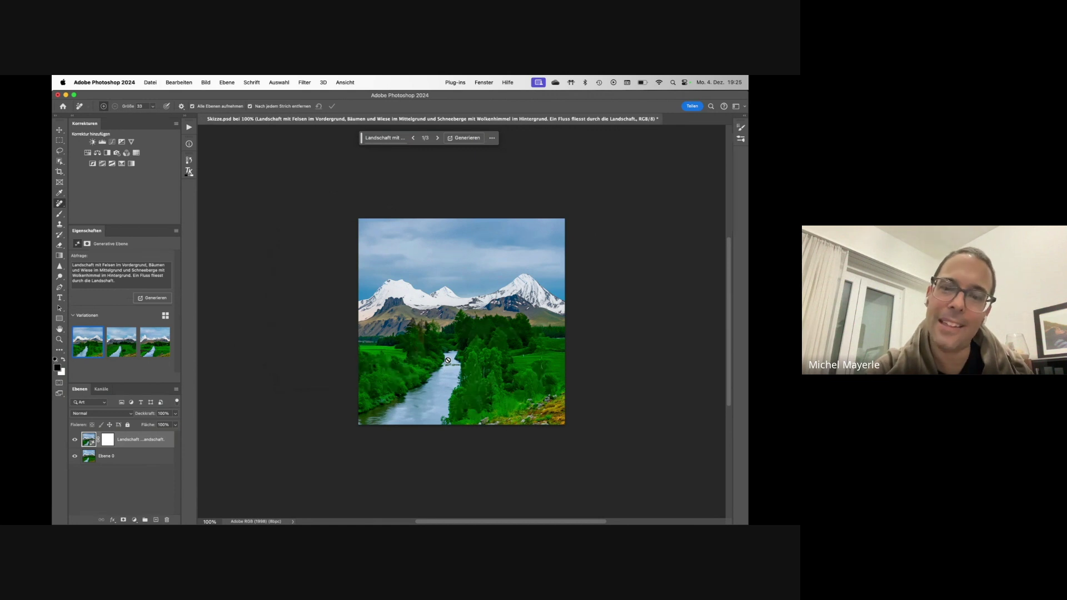
Compare the new landscape with the hidden sketch, review all three variations, and undo the generative fill
{"action": "left_click", "coordinate": [76, 441]}
{"action": "left_click", "coordinate": [75, 441]}
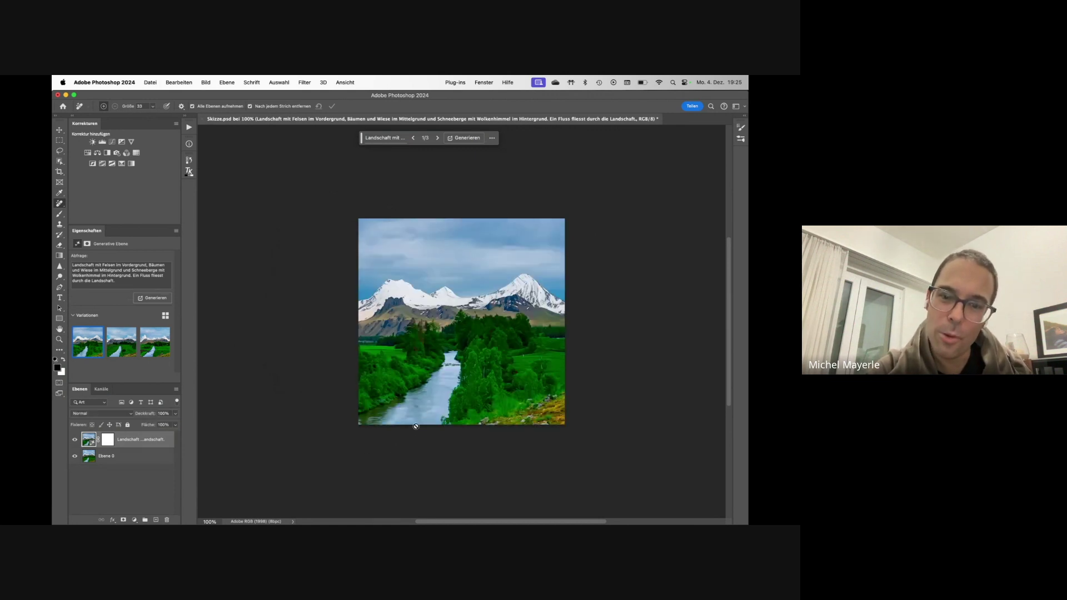
{"action": "left_click", "coordinate": [75, 441]}
{"action": "left_click", "coordinate": [75, 441]}
{"action": "left_click", "coordinate": [121, 342]}
{"action": "left_click", "coordinate": [149, 342]}
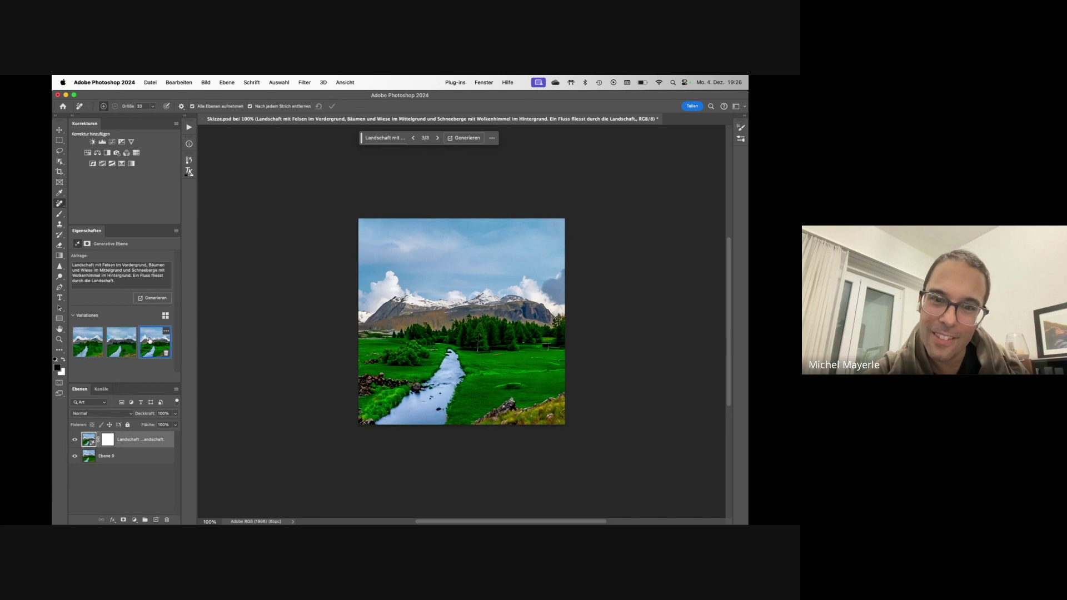
{"action": "left_click", "coordinate": [89, 346]}
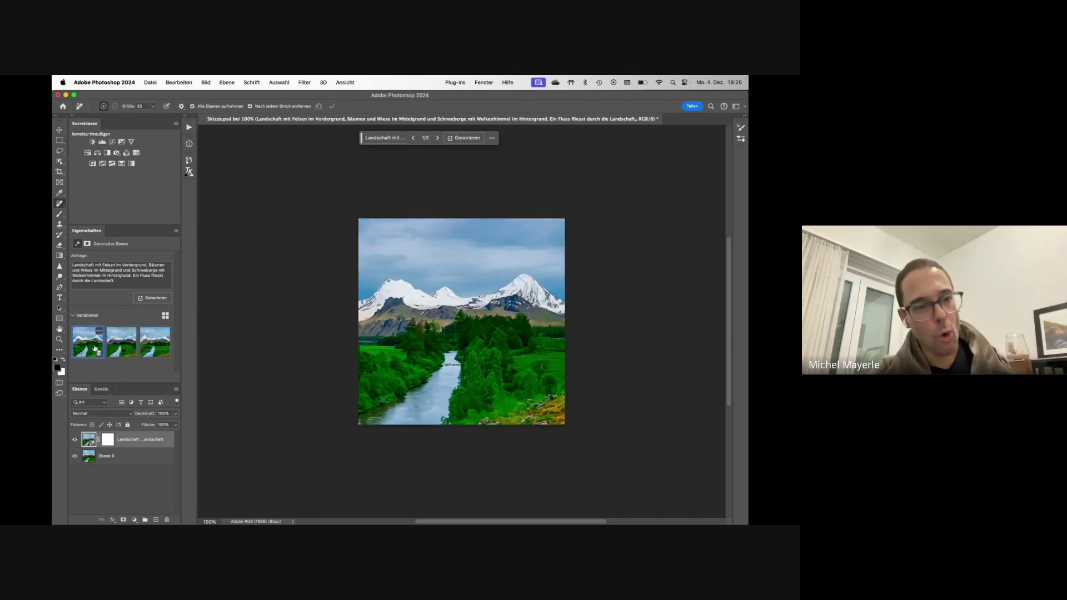
{"action": "key", "text": "super+z"}
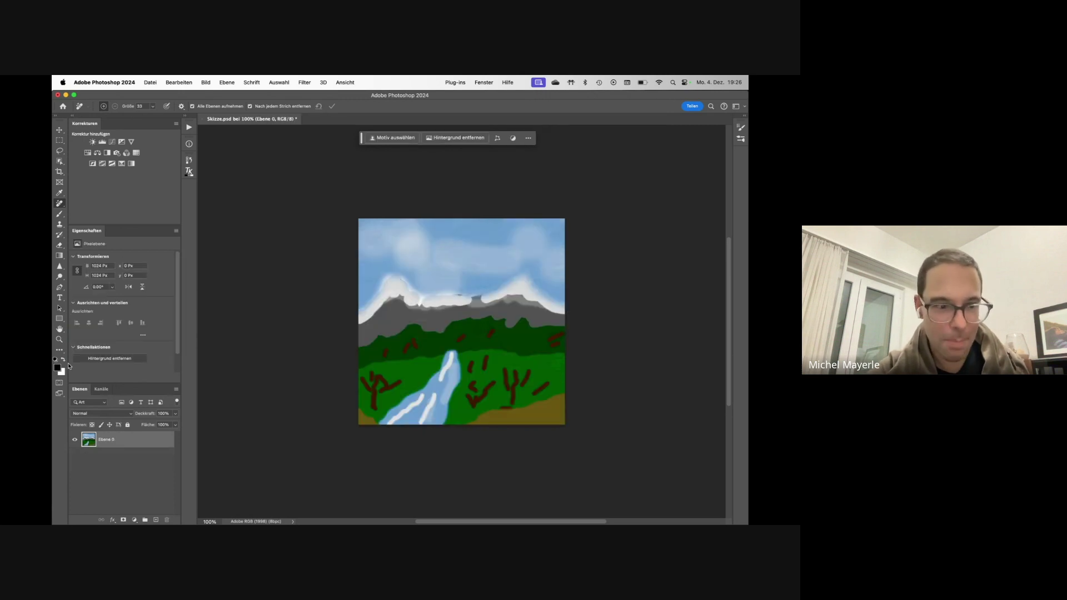
In mask mode, set the foreground colour to #575757, fill the mask over the sketch, and return to standard mode
{"action": "key", "text": "q"}
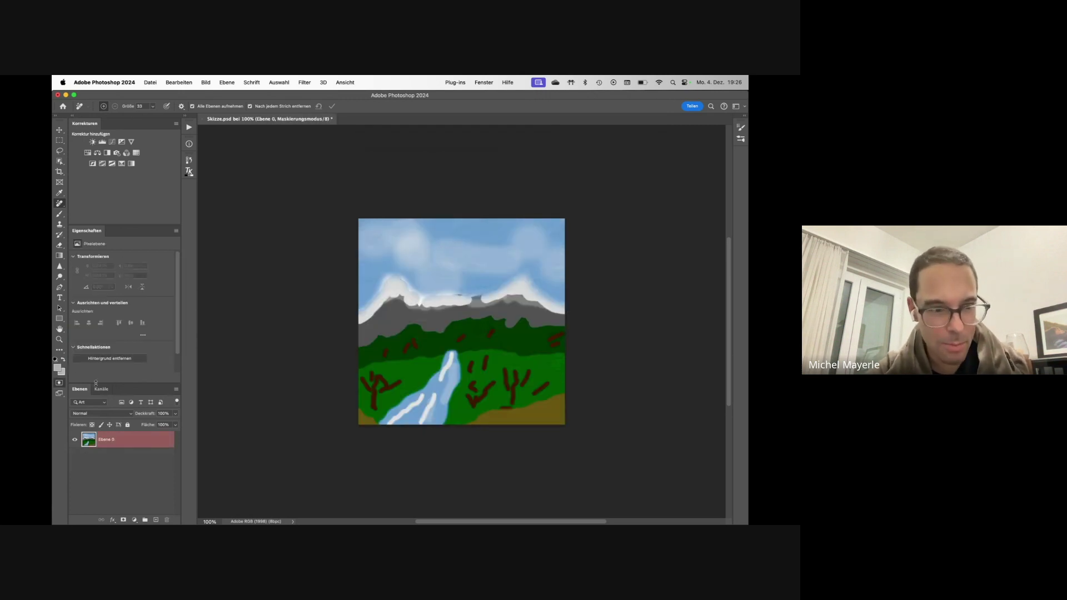
{"action": "left_click", "coordinate": [57, 368]}
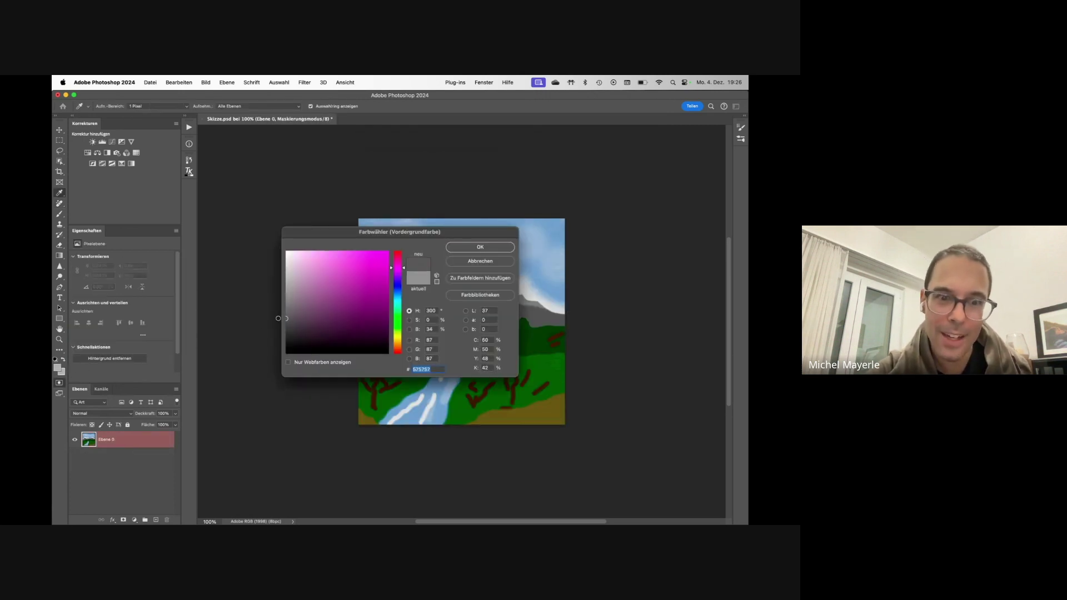
{"action": "left_click", "coordinate": [493, 259]}
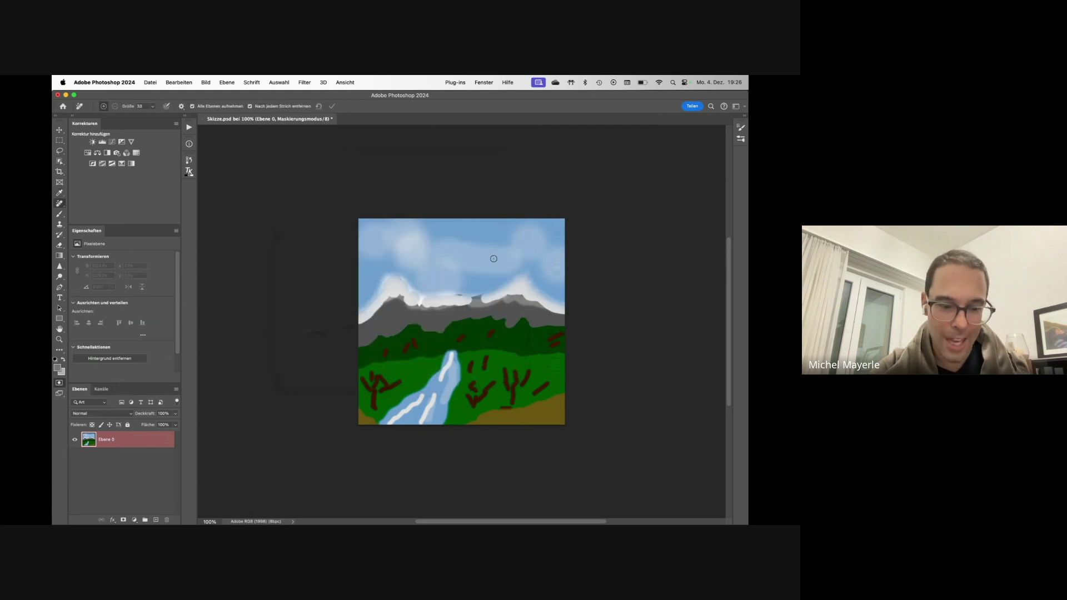
{"action": "key", "text": "q"}
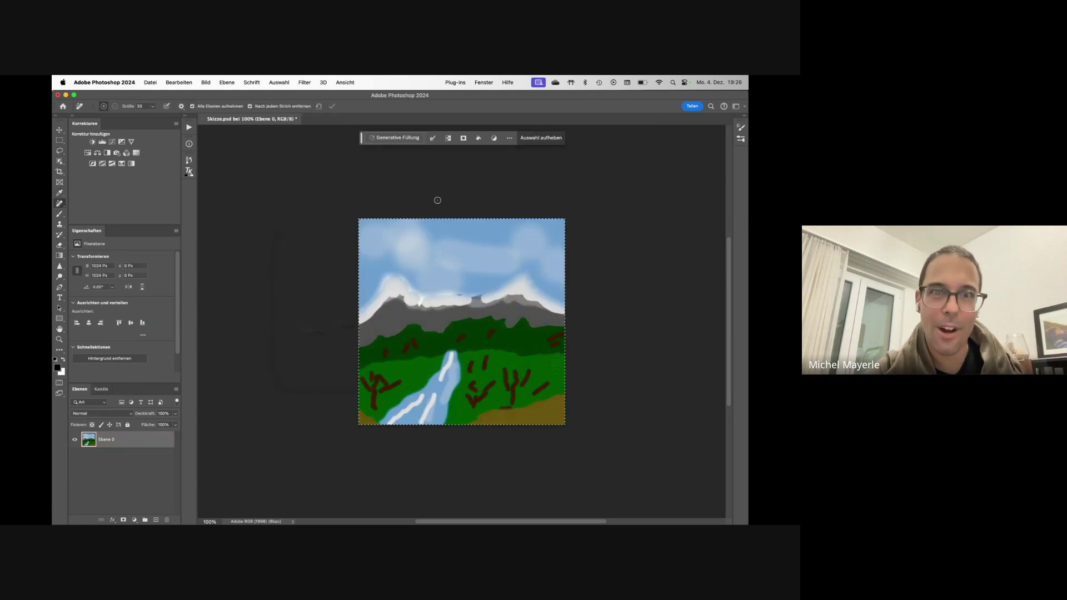
Run Generative Füllung with the copied landscape prompt on the #575757 mask selection and review its three variations
{"action": "left_click", "coordinate": [396, 138]}
{"action": "key", "text": "super+v"}
{"action": "left_click", "coordinate": [562, 138]}
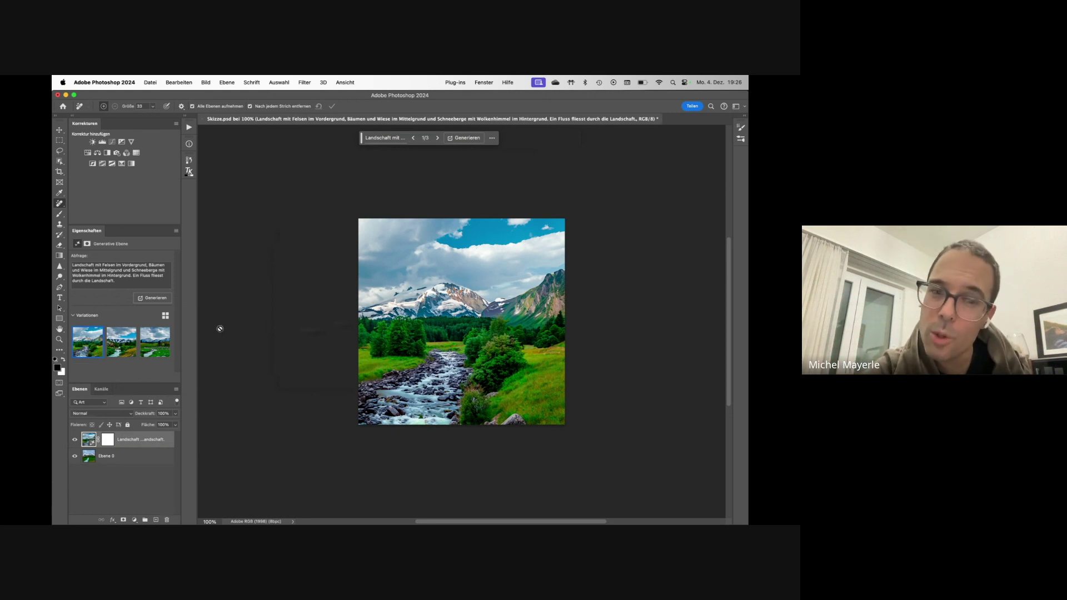
{"action": "left_click", "coordinate": [129, 347]}
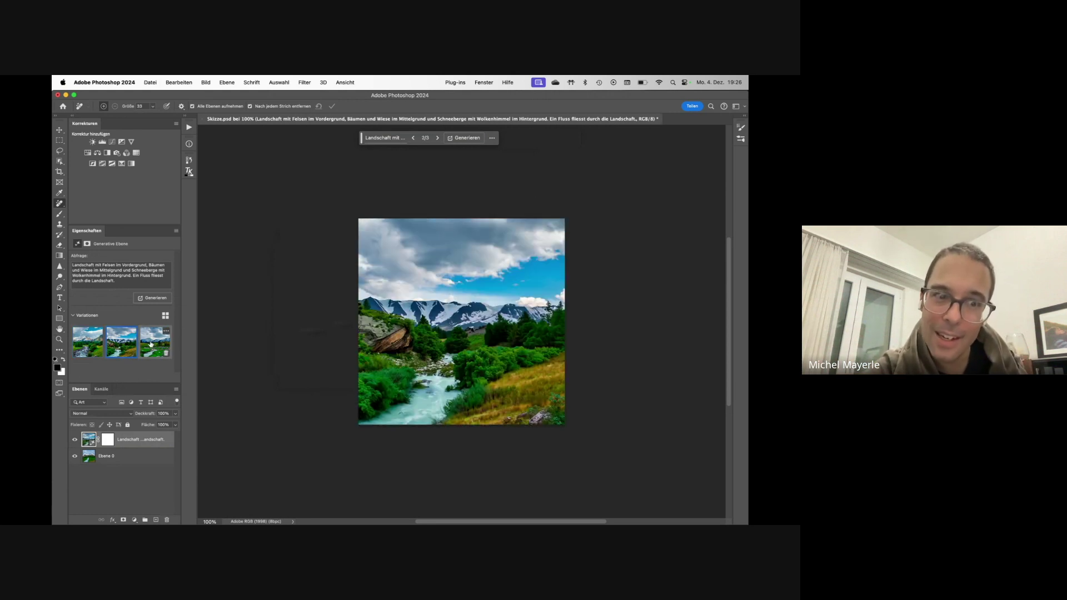
{"action": "left_click", "coordinate": [152, 345]}
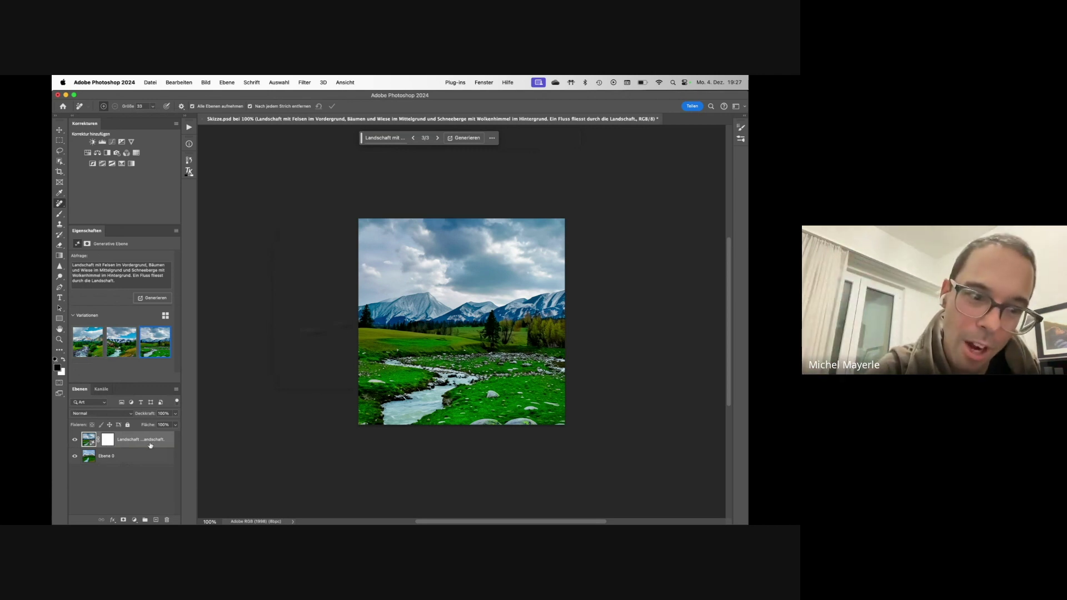
Delete the generative landscape layer and close Skizze.psd
{"action": "key", "text": "Delete"}
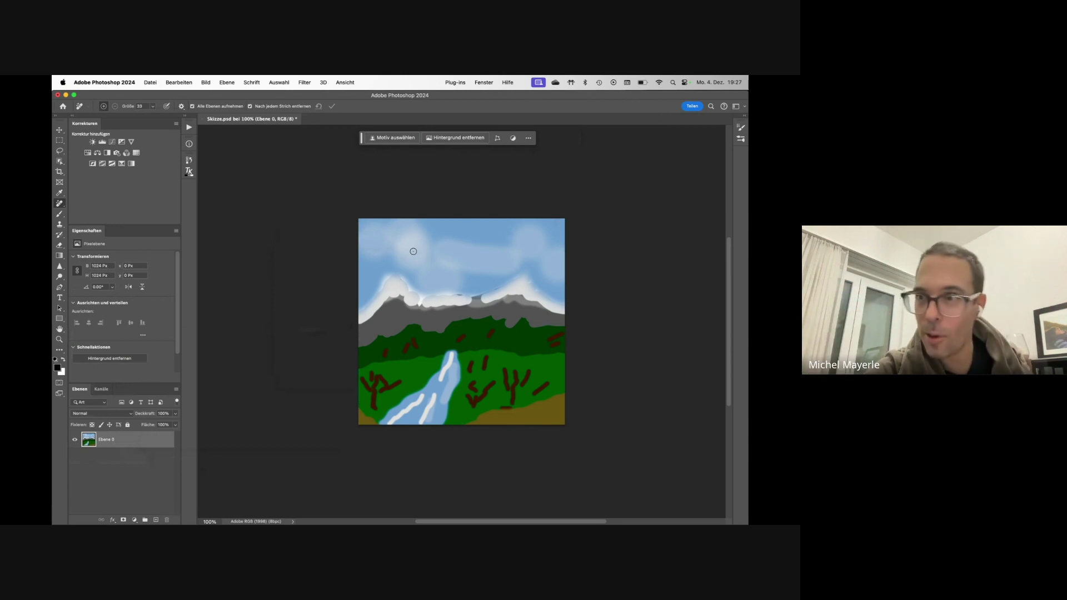
{"action": "key", "text": "super+w"}
{"action": "left_click", "coordinate": [401, 269]}
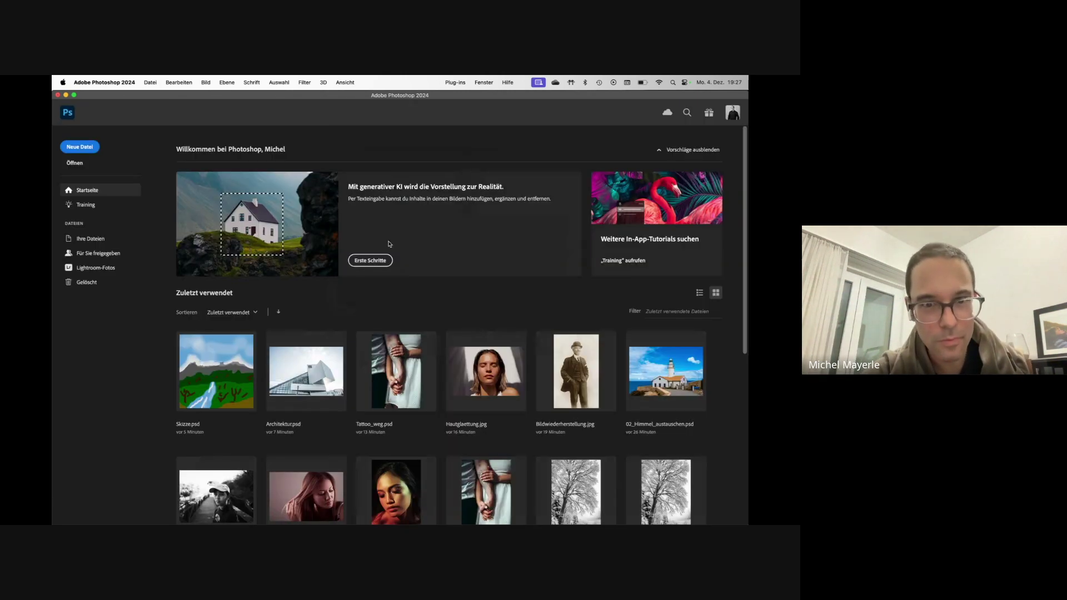
Switch to Finder, open Jack_Sparrow.tif in Photoshop using its embedded colour profile, and maximize the Photoshop window
{"action": "key", "text": "super+Tab"}
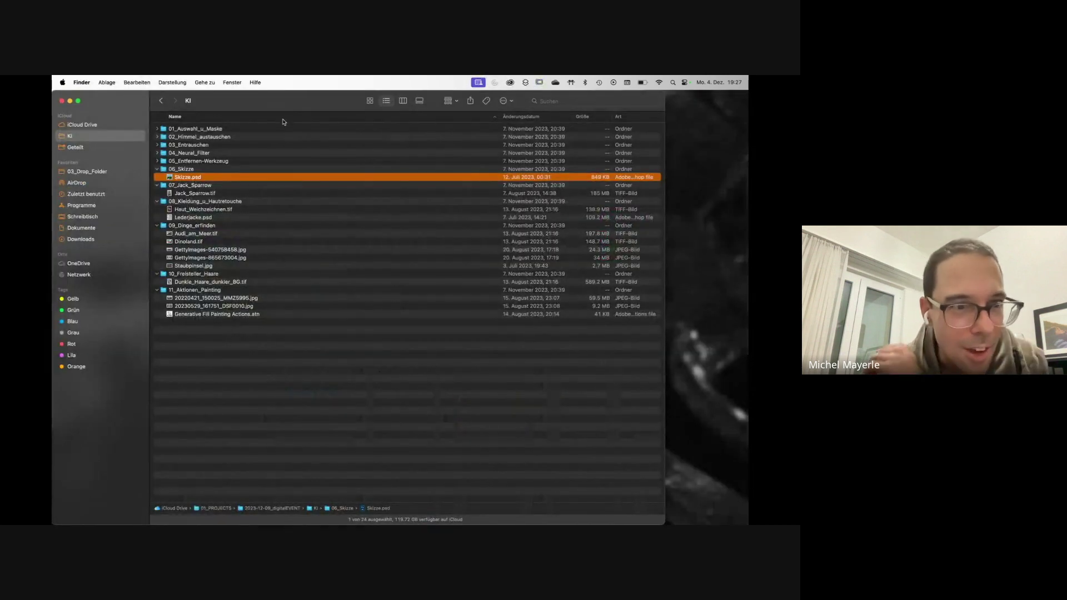
{"action": "left_click", "coordinate": [197, 193]}
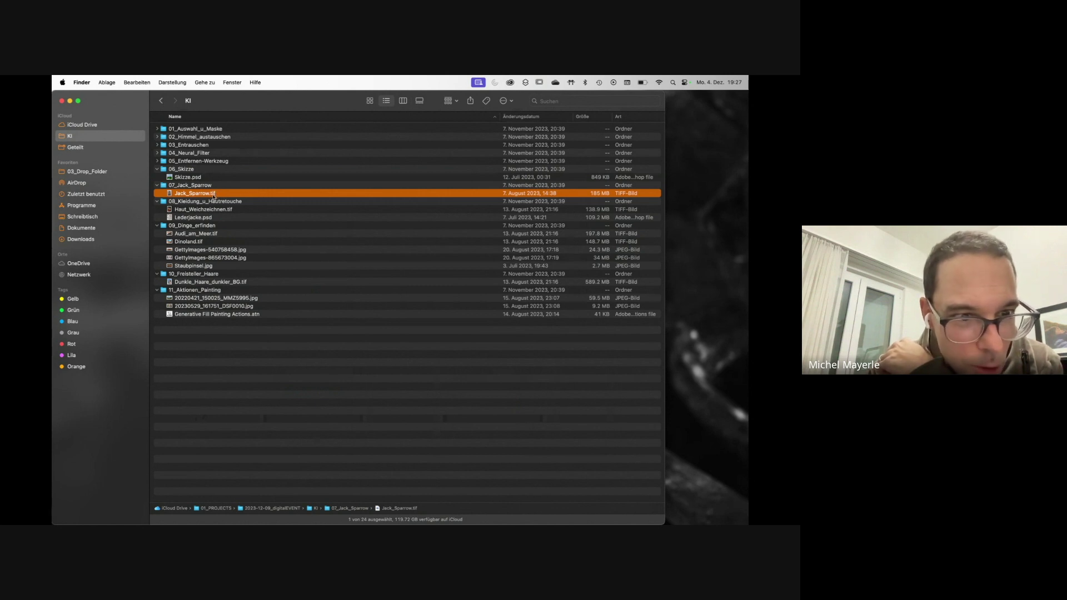
{"action": "left_click_drag", "start_coordinate": [169, 194], "coordinate": [482, 517]}
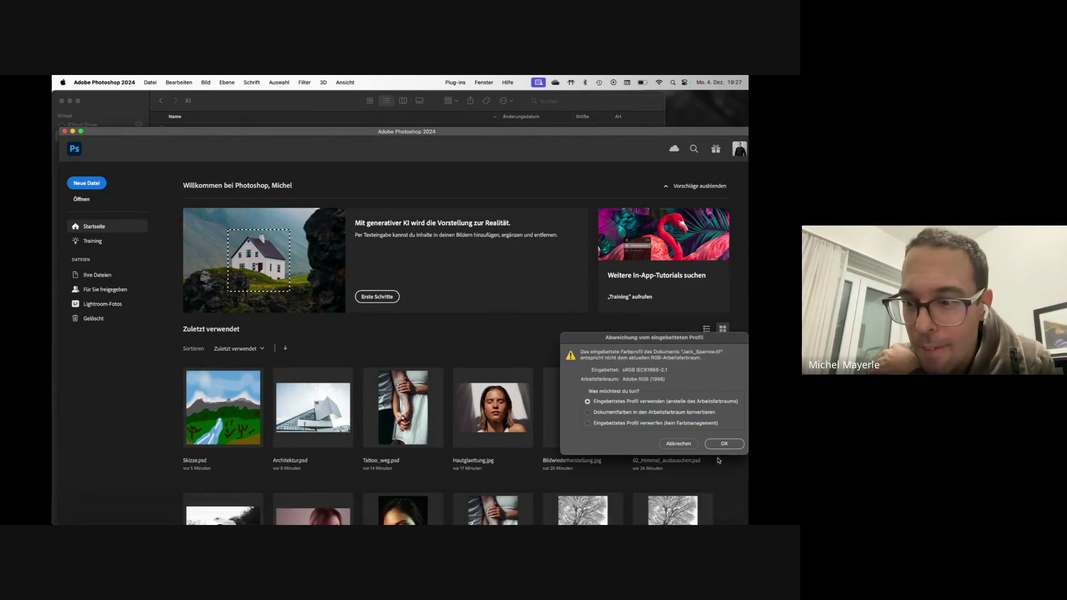
{"action": "left_click", "coordinate": [724, 444]}
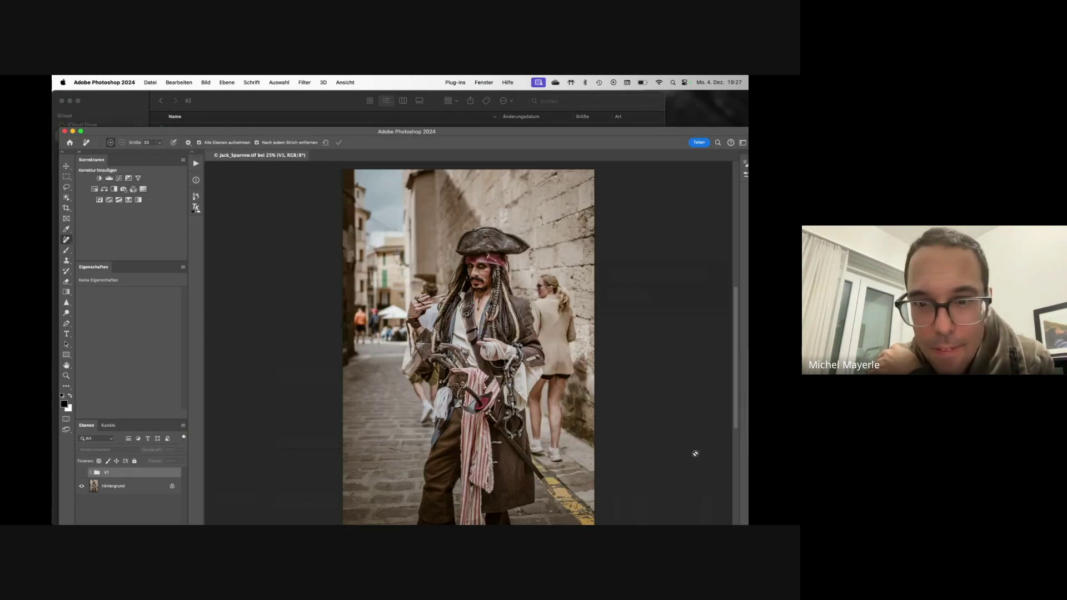
{"action": "left_click", "coordinate": [81, 131]}
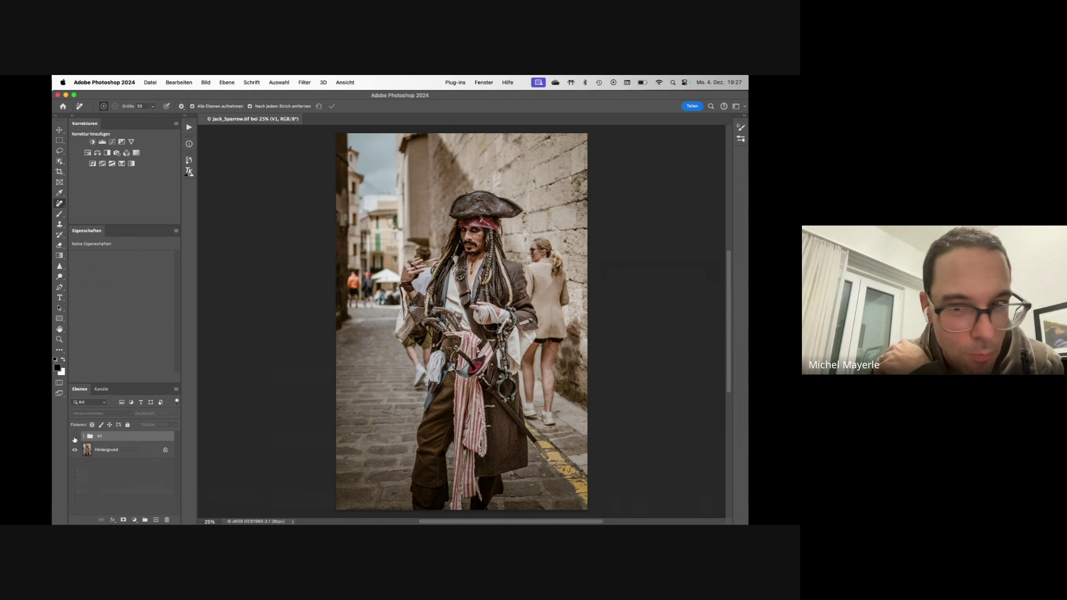
Show and hide the V1 group repeatedly to compare the retouched street photo with the original, and examine the raised hand closely
{"action": "left_click", "coordinate": [74, 437]}
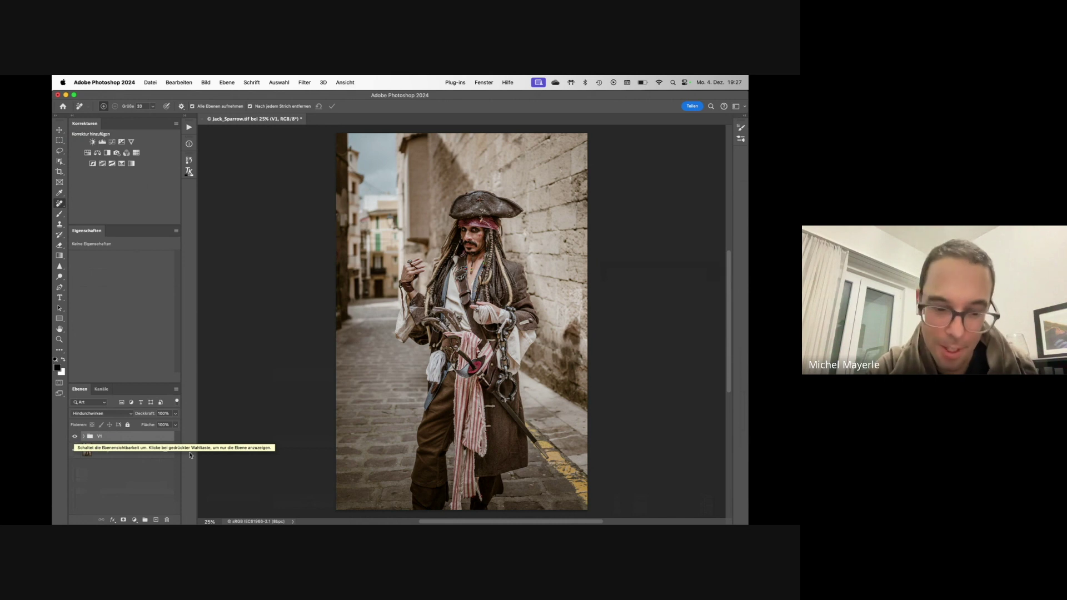
{"action": "scroll", "coordinate": [432, 347], "scroll_direction": "up", "scroll_amount": 3}
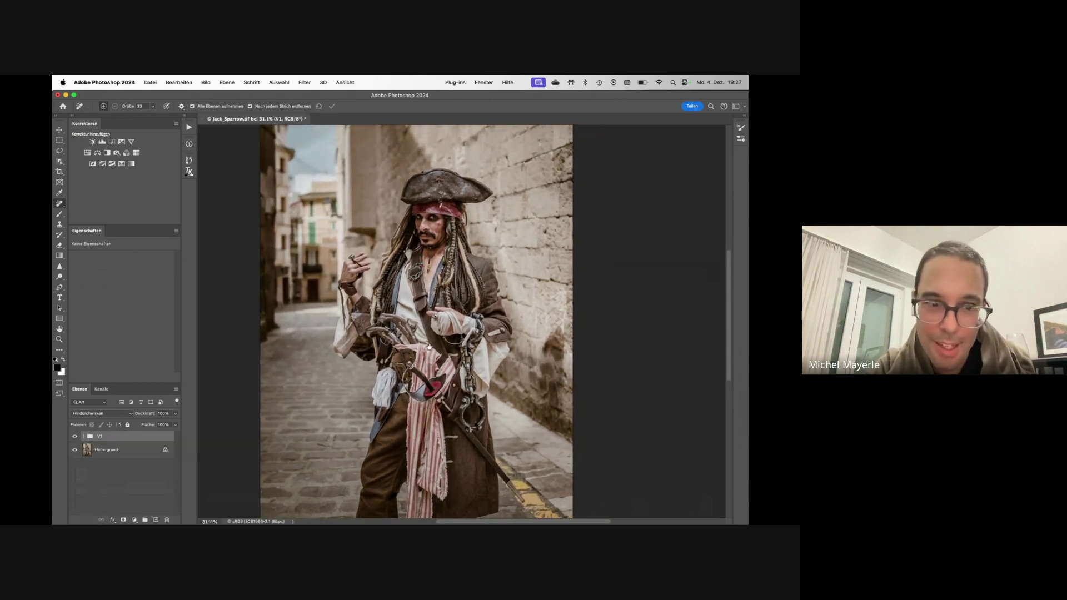
{"action": "left_click", "coordinate": [74, 437]}
{"action": "left_click", "coordinate": [74, 437]}
{"action": "left_click", "coordinate": [74, 437]}
{"action": "left_click", "coordinate": [74, 437]}
{"action": "left_click", "coordinate": [74, 437]}
{"action": "left_click", "coordinate": [74, 437]}
{"action": "left_click", "coordinate": [74, 437]}
{"action": "left_click", "coordinate": [74, 436]}
{"action": "left_click", "coordinate": [74, 436]}
{"action": "left_click", "coordinate": [74, 437]}
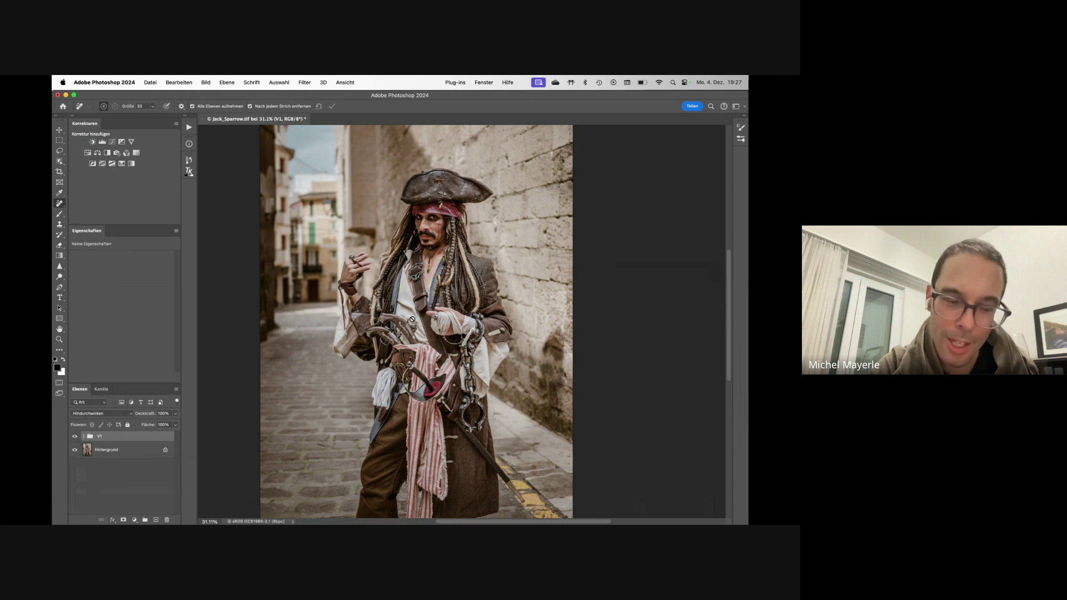
{"action": "scroll", "coordinate": [398, 293], "scroll_direction": "up", "scroll_amount": 5}
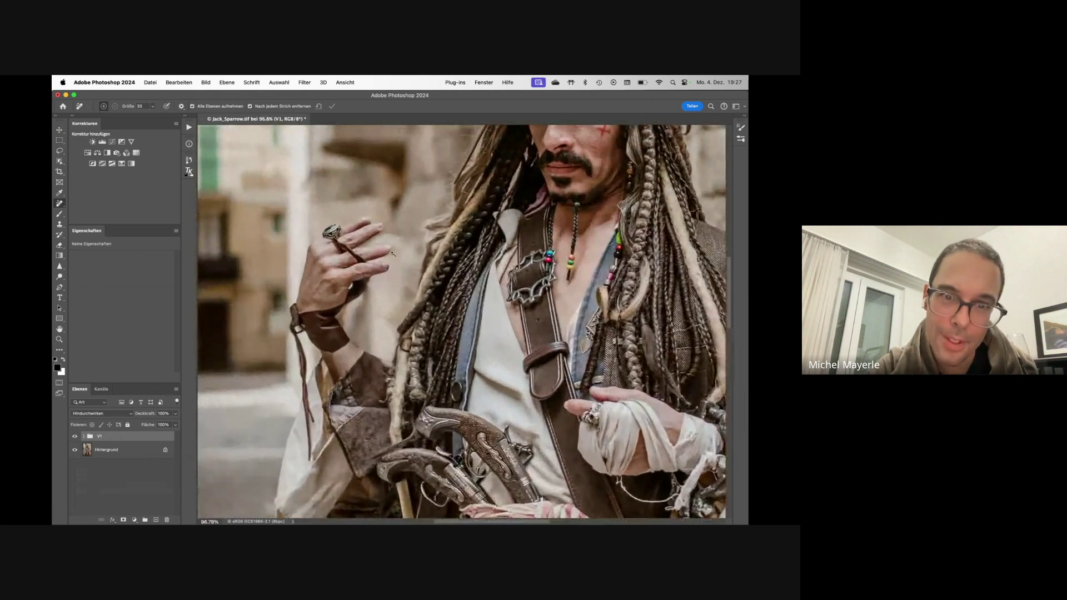
Toggle the V1 group's visibility to compare the fingers before and after retouching in close-up and across the whole photo
{"action": "scroll", "coordinate": [364, 217], "scroll_direction": "up", "scroll_amount": 3}
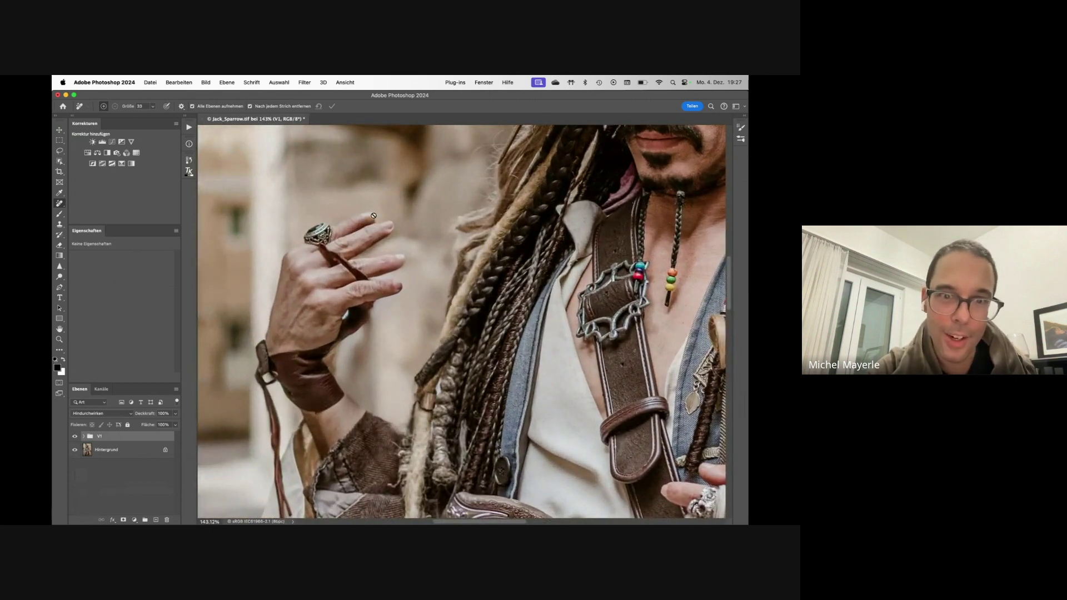
{"action": "left_click", "coordinate": [75, 437]}
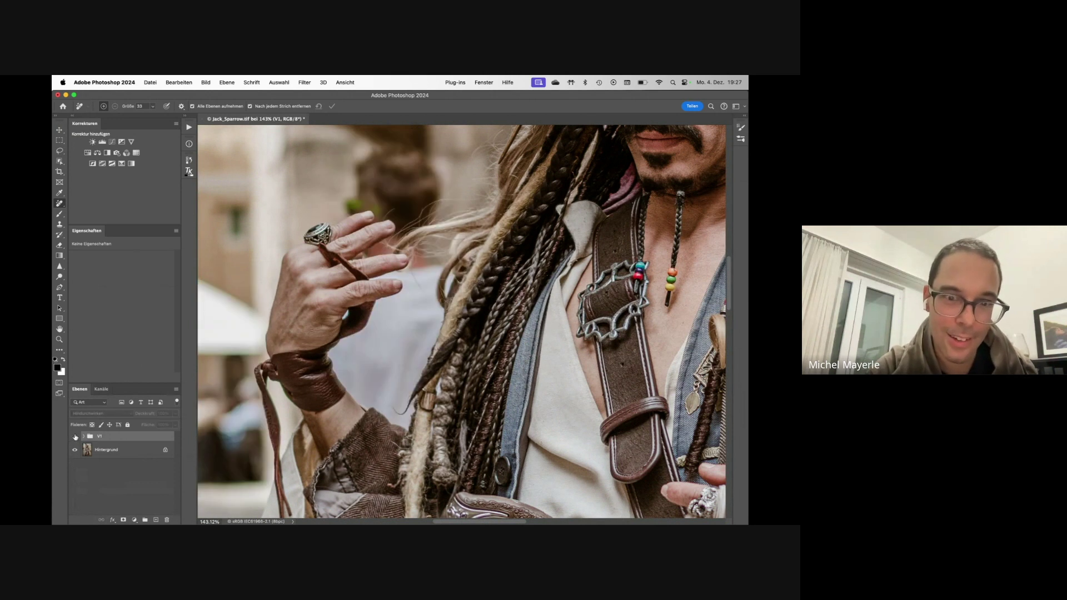
{"action": "left_click", "coordinate": [75, 437]}
{"action": "left_click", "coordinate": [75, 437]}
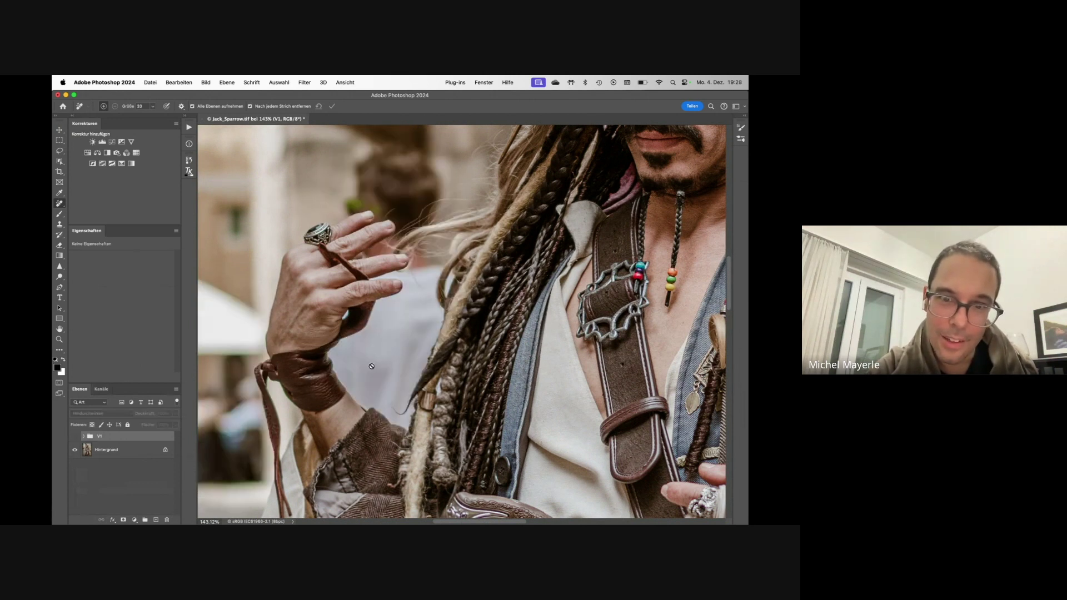
{"action": "left_click", "coordinate": [75, 437]}
{"action": "left_click", "coordinate": [75, 436]}
{"action": "left_click", "coordinate": [75, 437]}
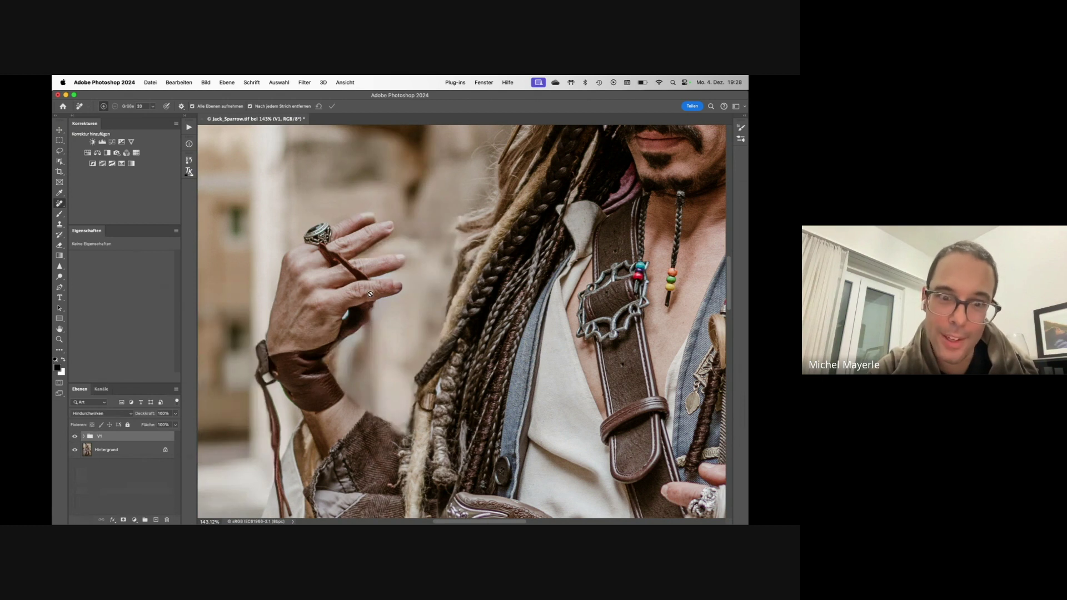
{"action": "key", "text": "super+0"}
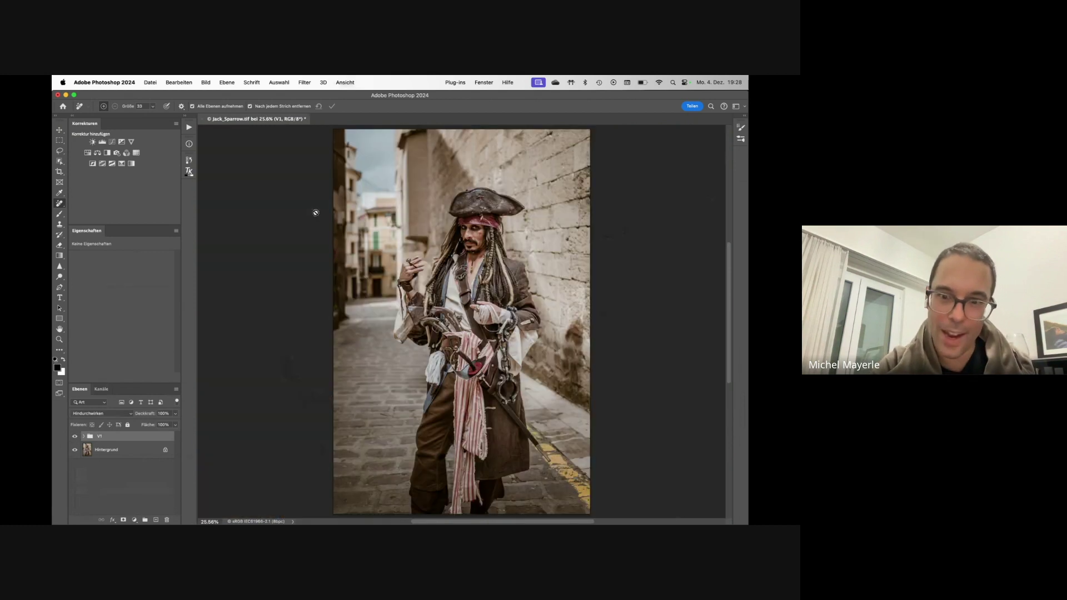
{"action": "left_click", "coordinate": [75, 437]}
{"action": "left_click", "coordinate": [75, 437]}
{"action": "left_click", "coordinate": [75, 437]}
{"action": "left_click", "coordinate": [75, 437]}
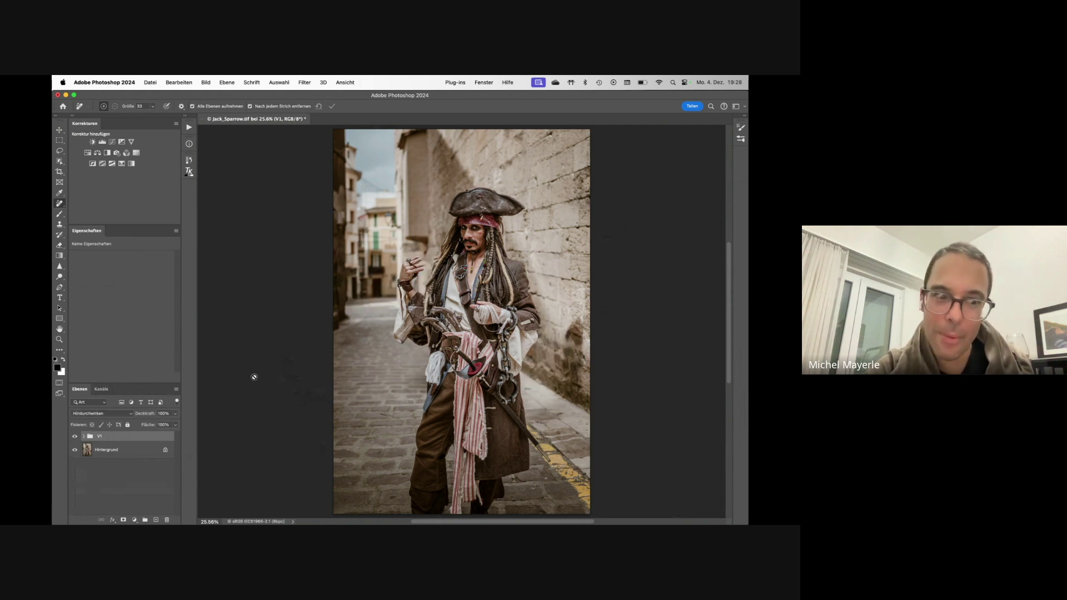
Delete the V1 group, load the Rechts channel as a selection, and return to the layers
{"action": "key", "text": "BackSpace"}
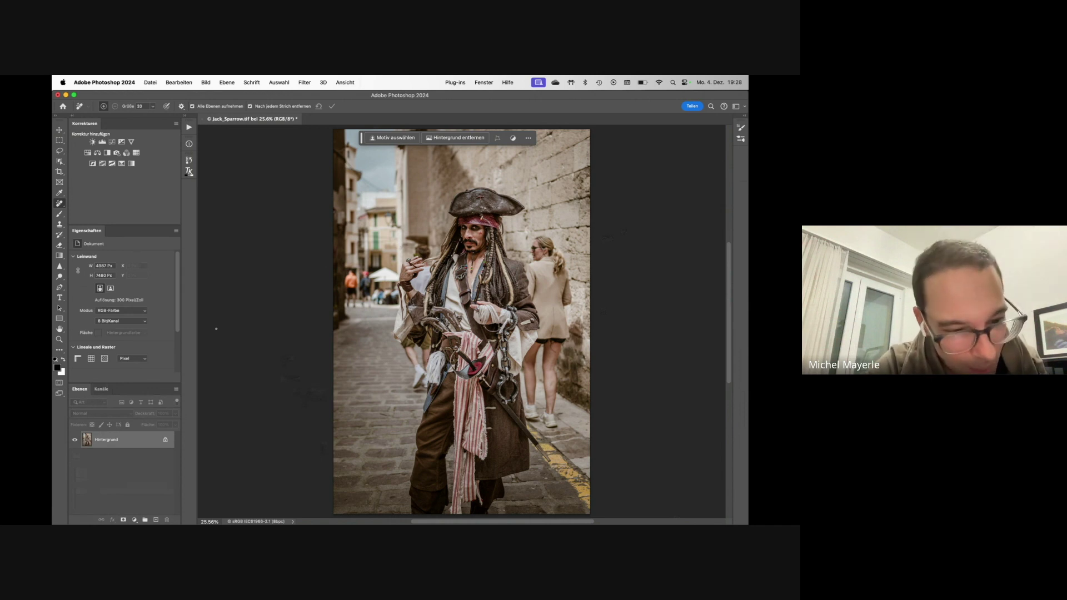
{"action": "left_click", "coordinate": [101, 389]}
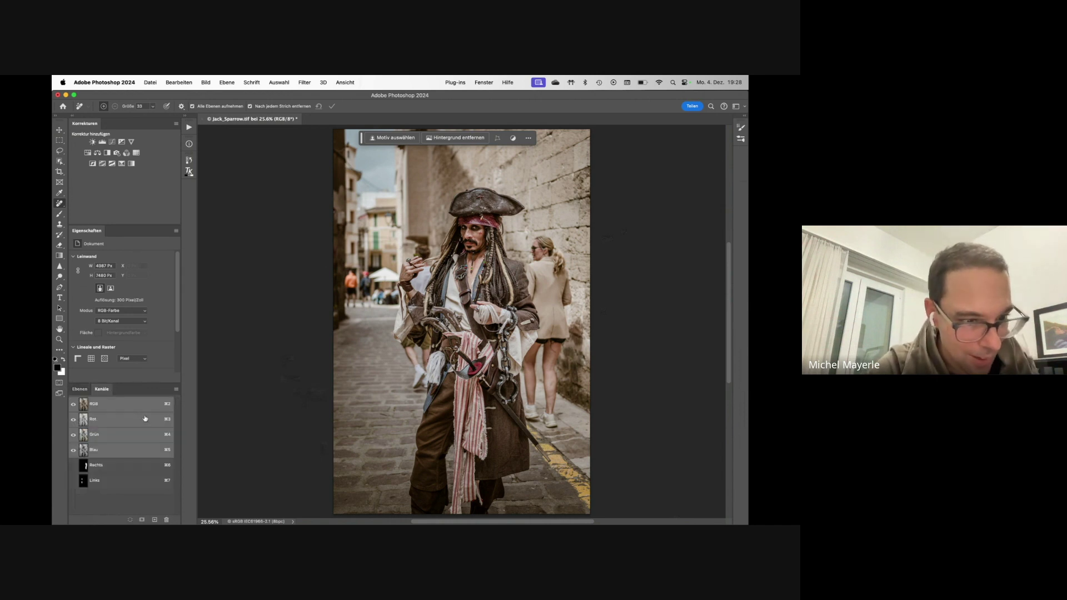
{"action": "left_click", "coordinate": [84, 469], "text": "super"}
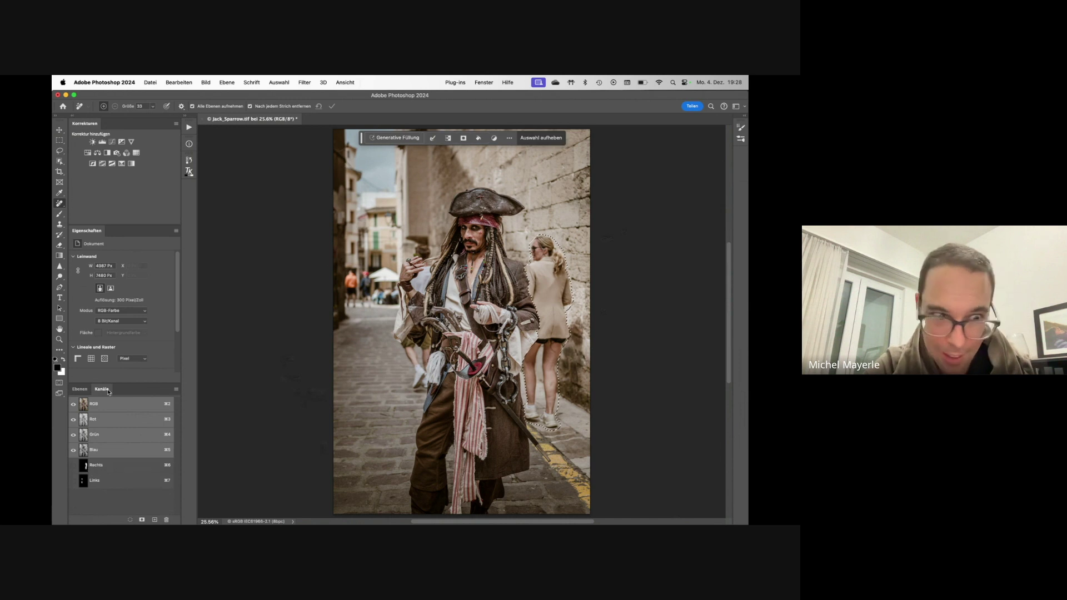
{"action": "left_click", "coordinate": [82, 390]}
Inspect the selection around the woman behind the pirate with the mask overlay, and check its outline from head to legs
{"action": "key", "text": "q"}
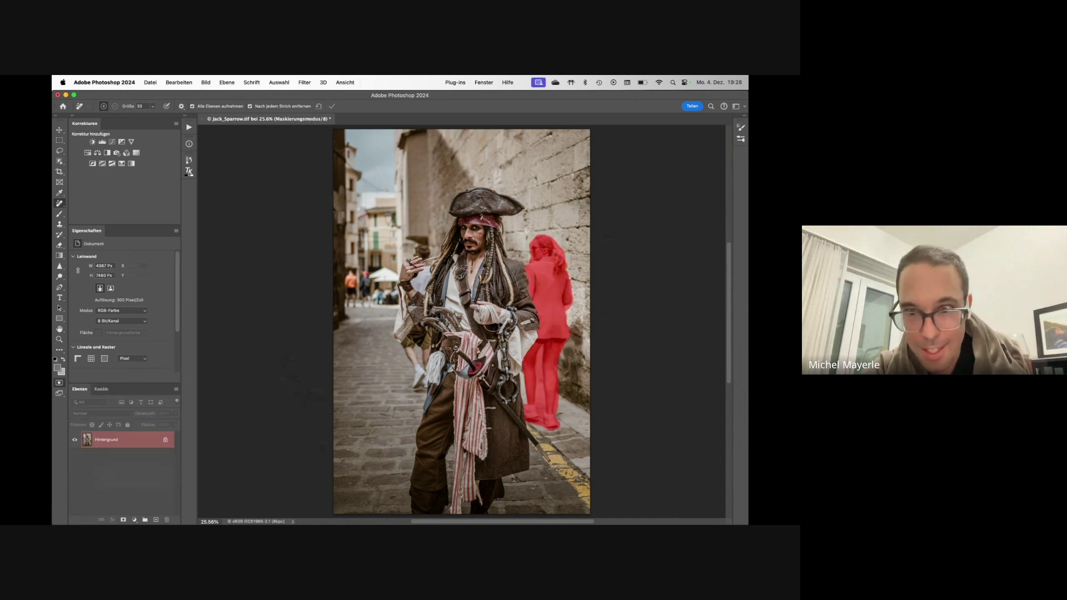
{"action": "scroll", "coordinate": [549, 247], "scroll_direction": "up", "scroll_amount": 6}
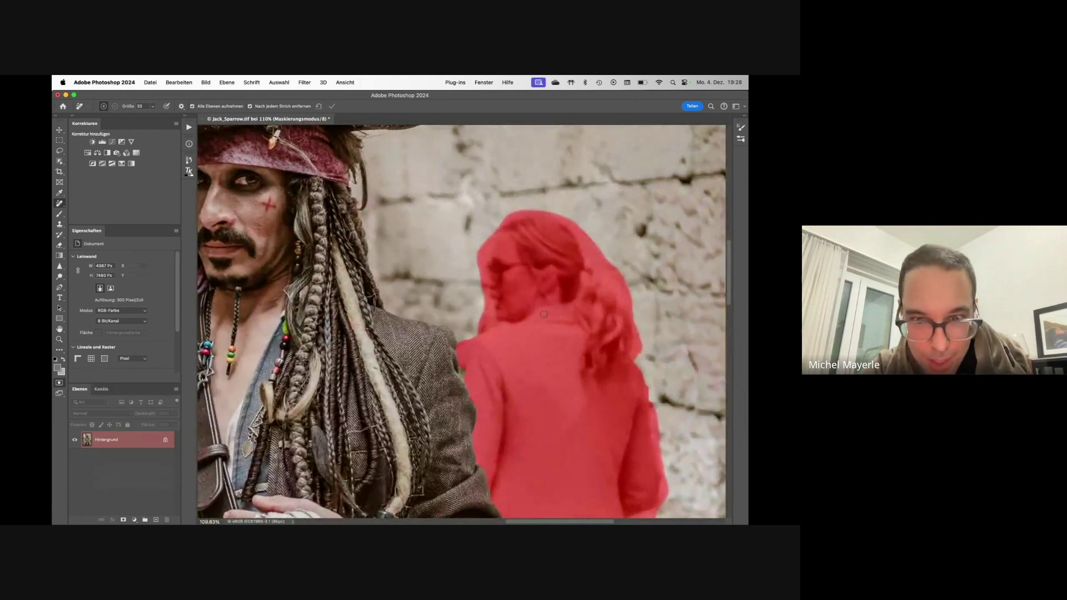
{"action": "key", "text": "q"}
{"action": "scroll", "coordinate": [492, 333], "scroll_direction": "down", "scroll_amount": 5}
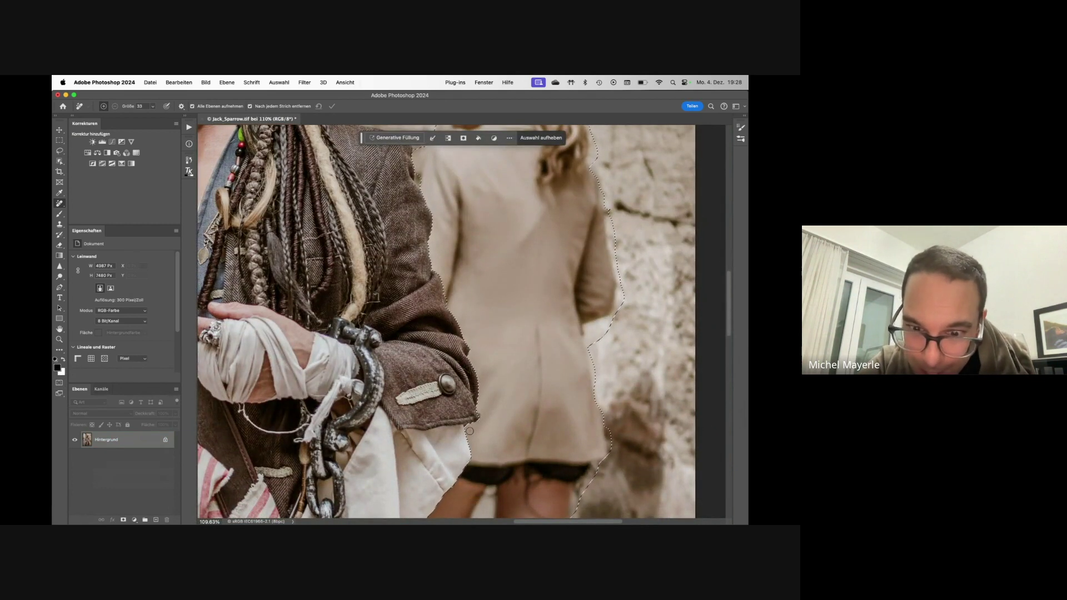
{"action": "scroll", "coordinate": [458, 459], "scroll_direction": "down", "scroll_amount": 4}
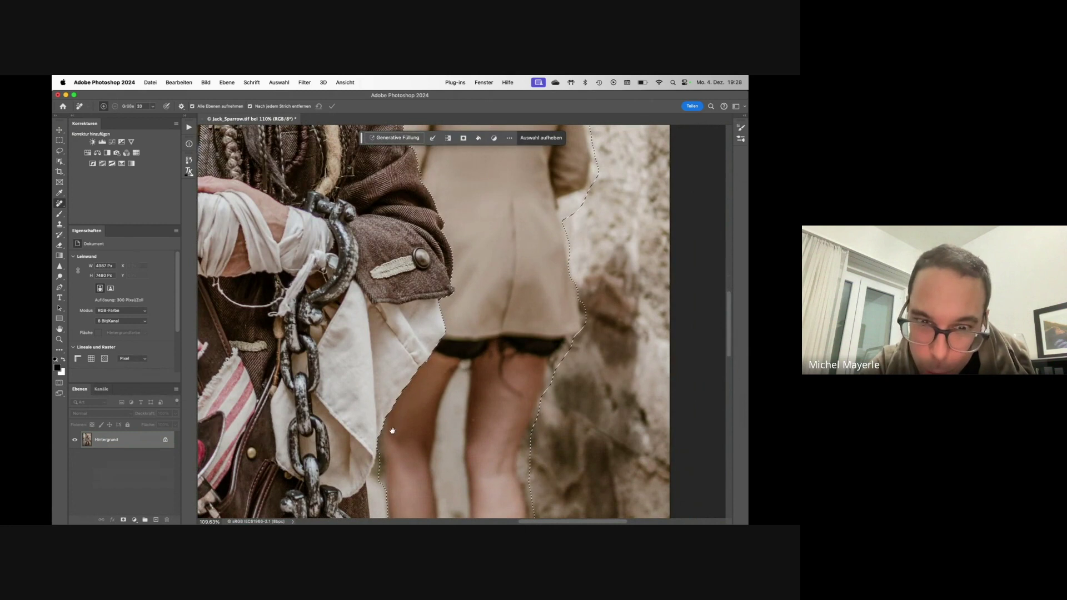
{"action": "scroll", "coordinate": [409, 377], "scroll_direction": "up", "scroll_amount": 5}
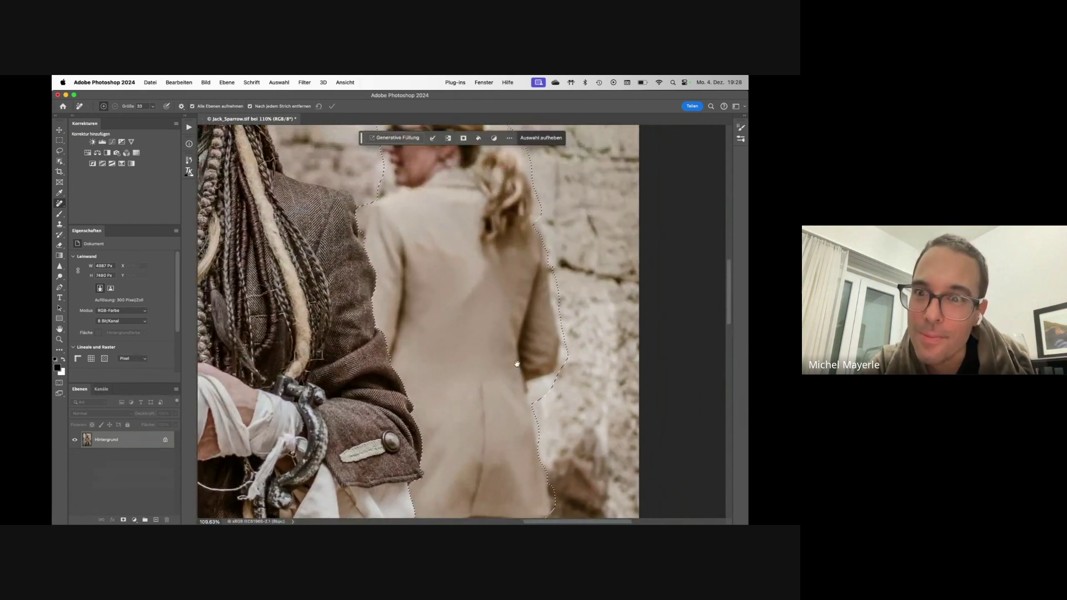
{"action": "scroll", "coordinate": [583, 237], "scroll_direction": "up", "scroll_amount": 2}
Add the notched area beside the woman's ponytail and shoulder to the selection with the Lasso
{"action": "key", "text": "l"}
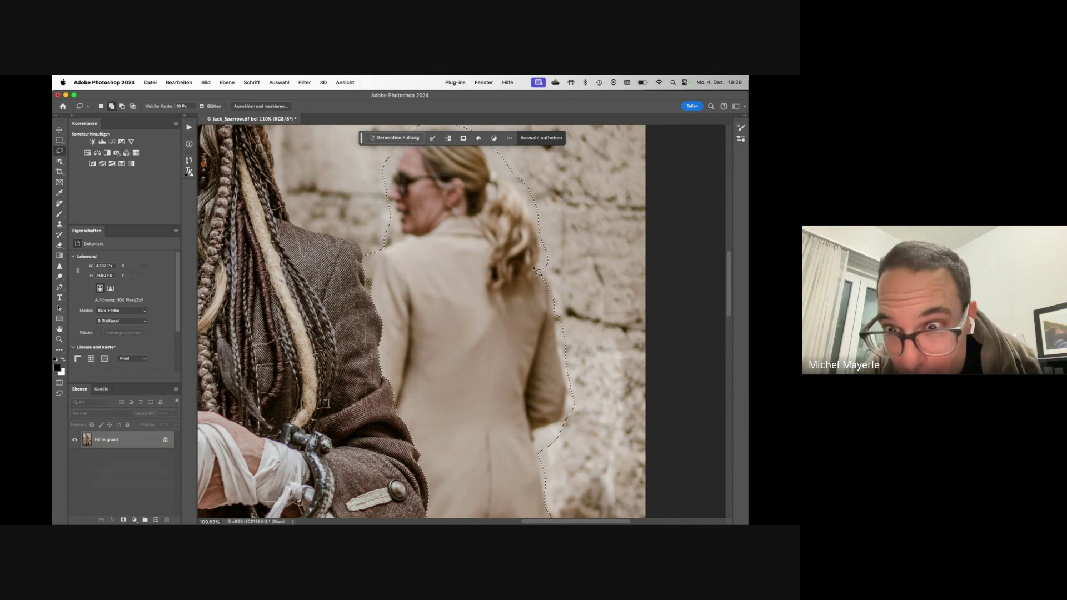
{"action": "left_click_drag", "start_coordinate": [536, 267], "coordinate": [547, 272]}
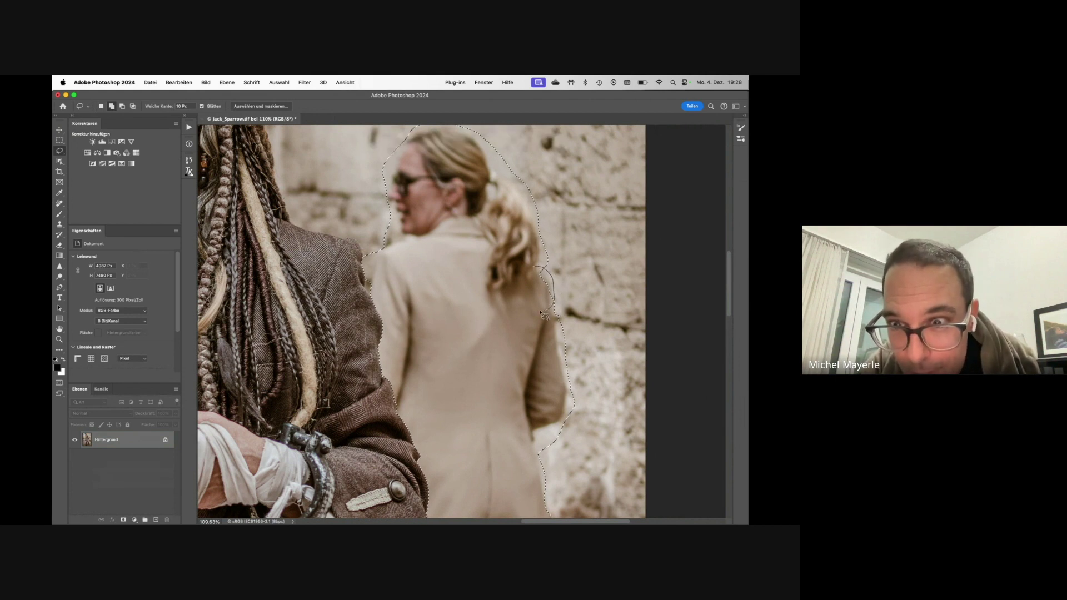
{"action": "left_click_drag", "start_coordinate": [544, 315], "coordinate": [545, 315]}
{"action": "key", "text": "super+0"}
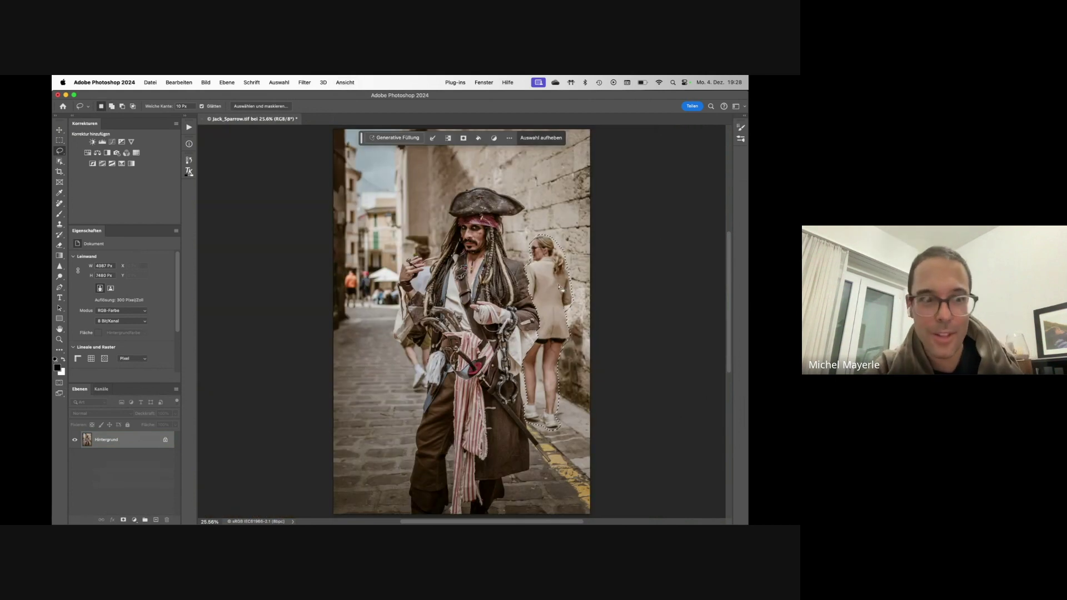
Run Generative Füllung with an empty prompt on the selected woman, and compare the variations with each other and with the original
{"action": "left_click", "coordinate": [398, 138]}
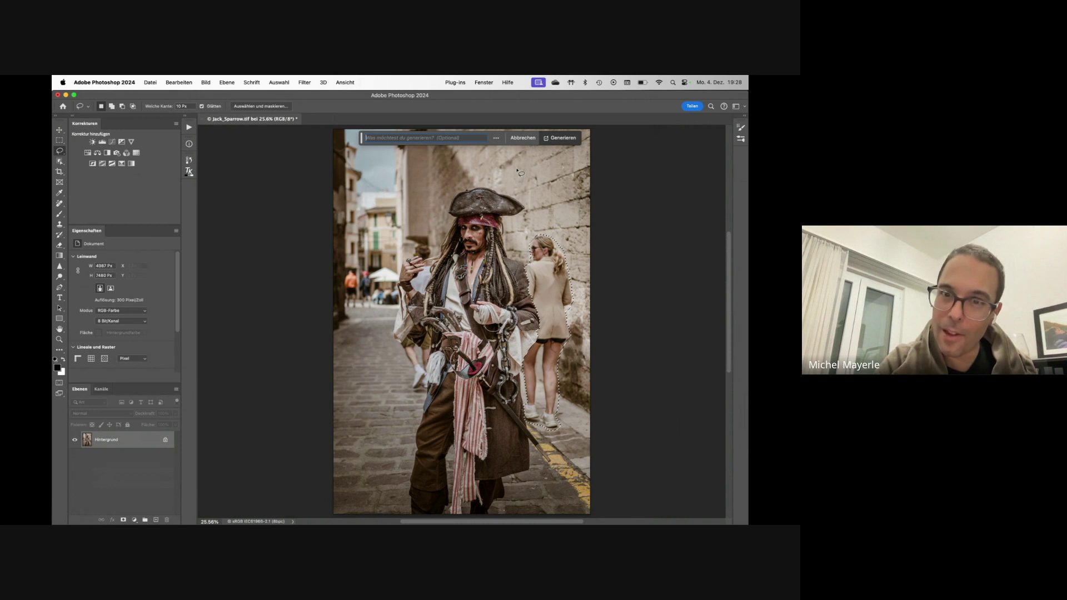
{"action": "key", "text": "Return"}
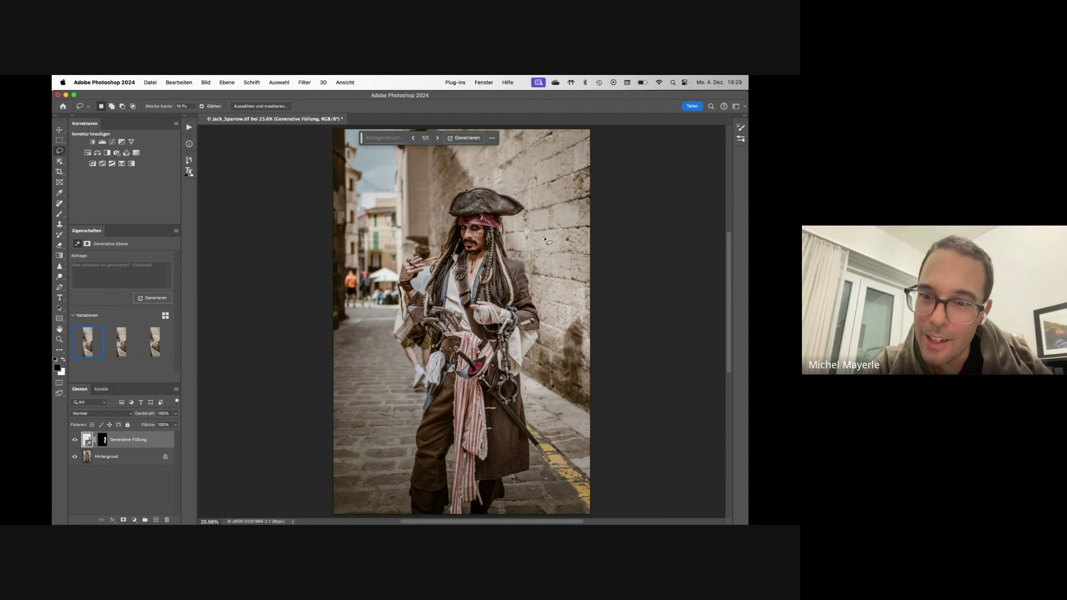
{"action": "left_click", "coordinate": [125, 347]}
{"action": "left_click", "coordinate": [154, 345]}
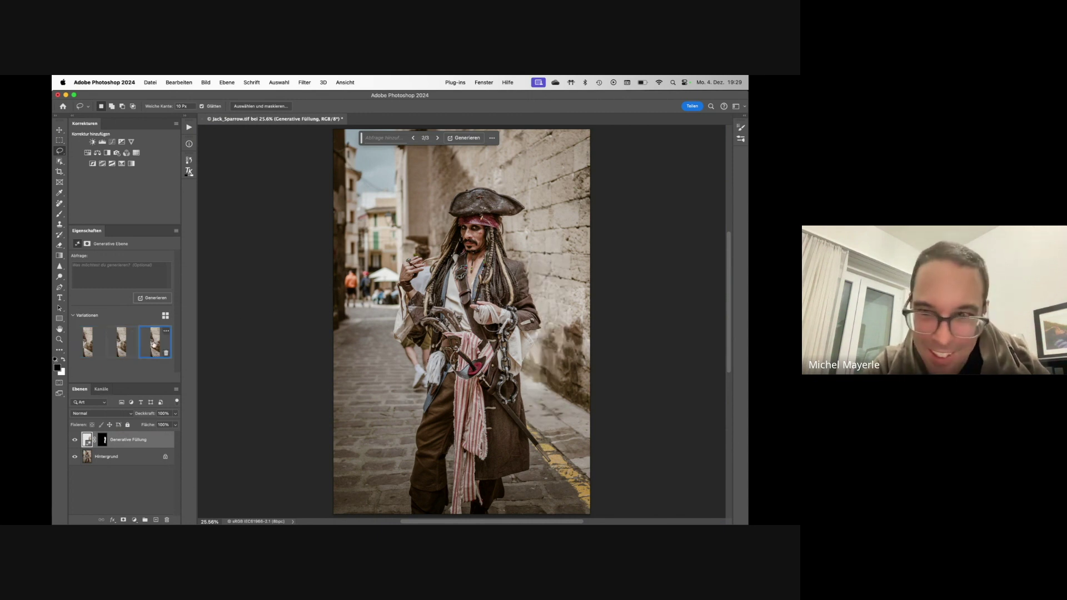
{"action": "left_click", "coordinate": [125, 343]}
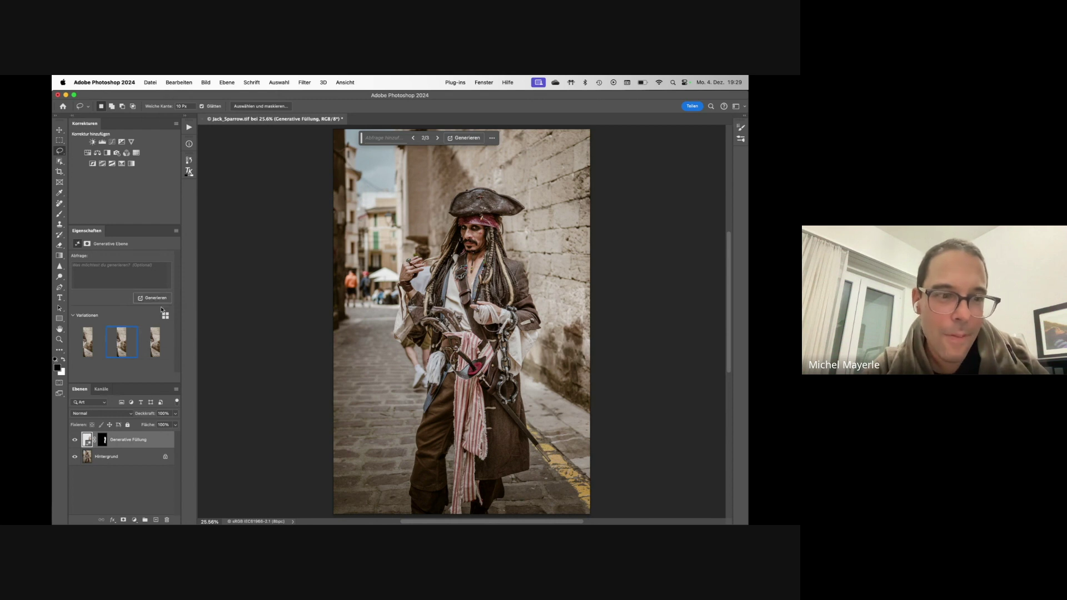
{"action": "left_click", "coordinate": [75, 440]}
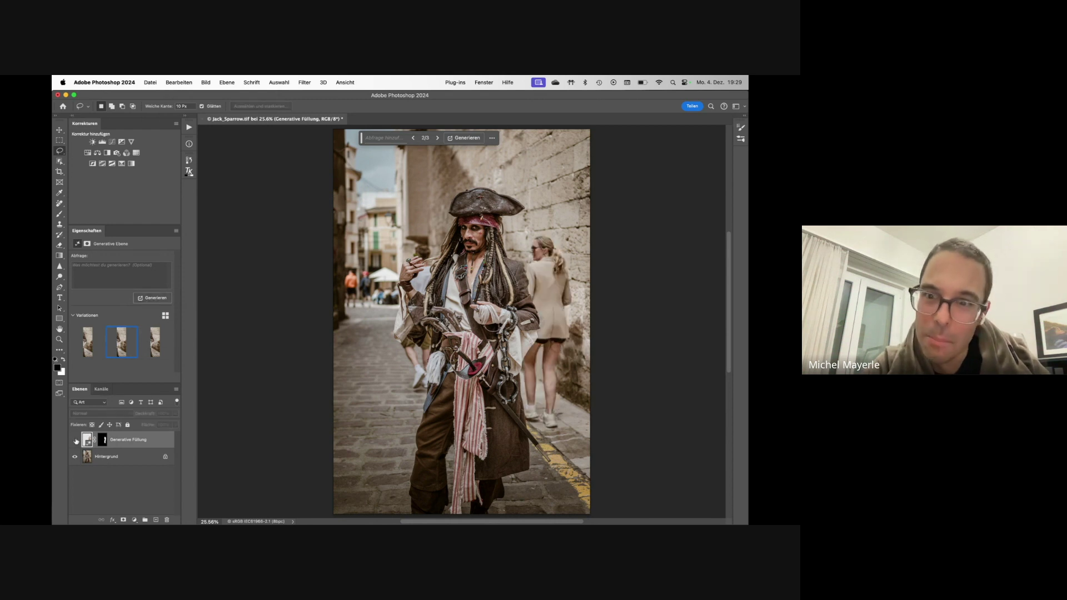
{"action": "left_click", "coordinate": [76, 440]}
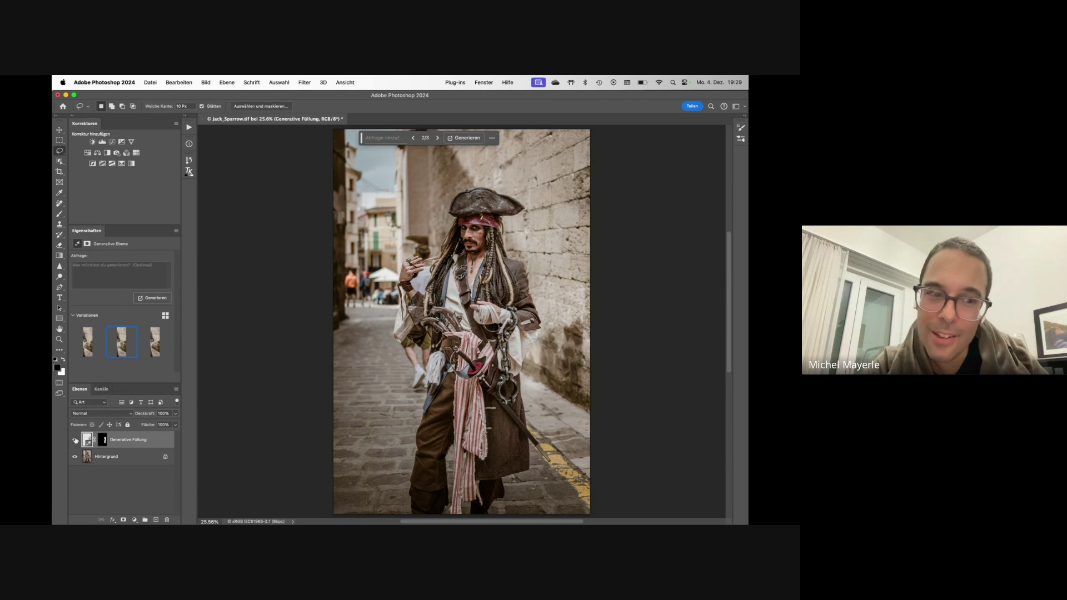
Keep the first variation, delete the other two, and rasterize the Generative Füllung layer
{"action": "left_click", "coordinate": [87, 340]}
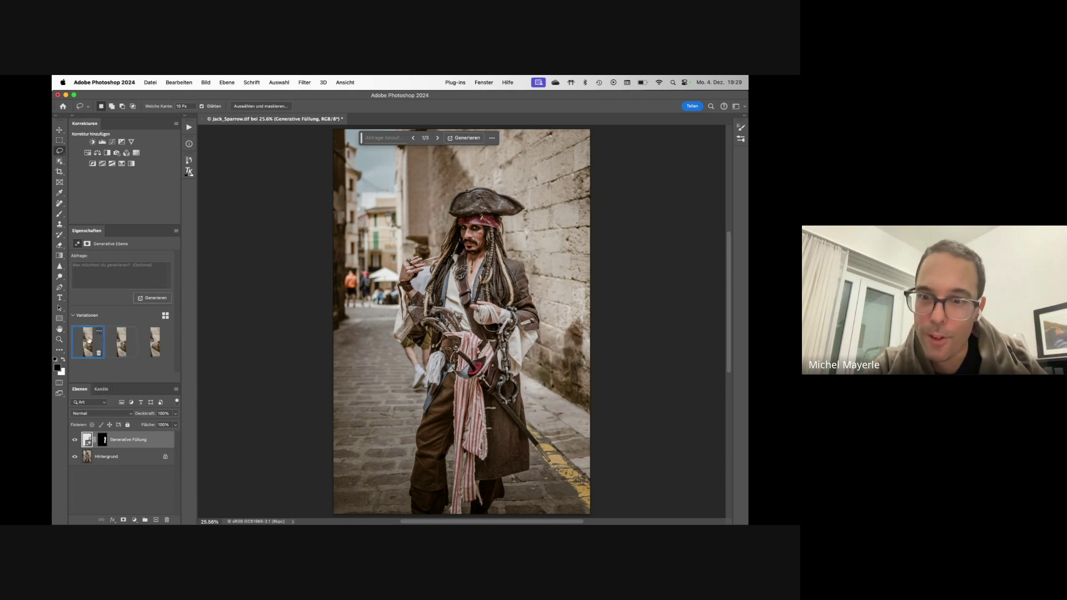
{"action": "left_click", "coordinate": [165, 353]}
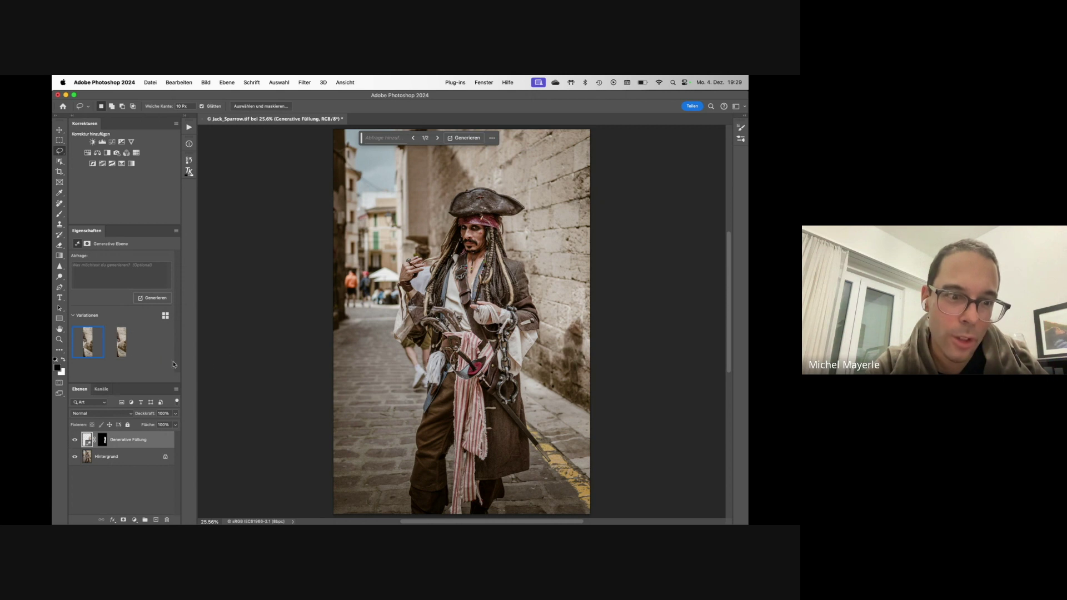
{"action": "left_click", "coordinate": [136, 353]}
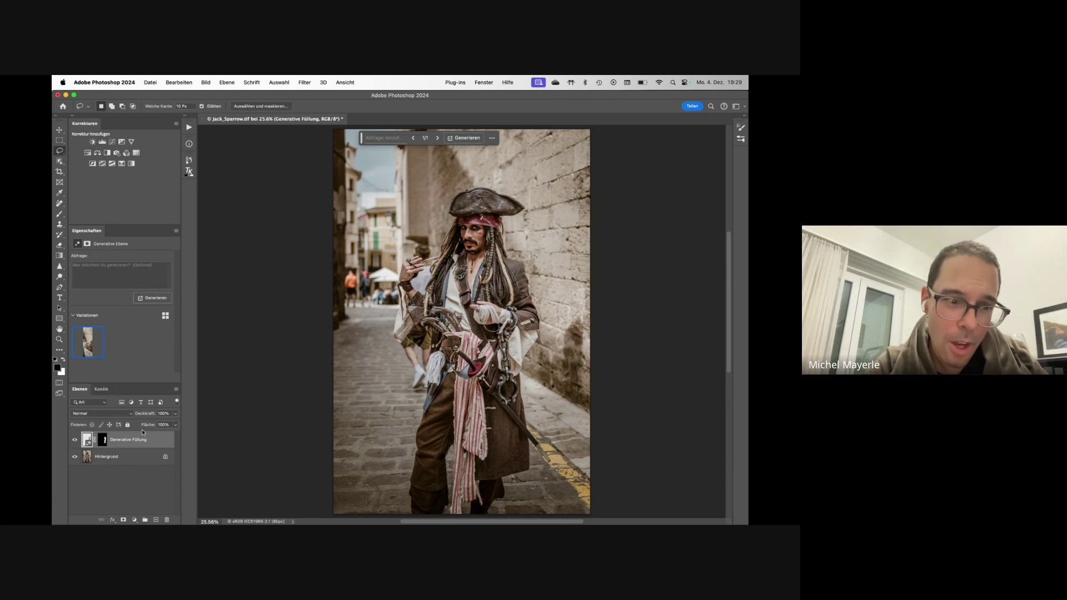
{"action": "right_click", "coordinate": [160, 441]}
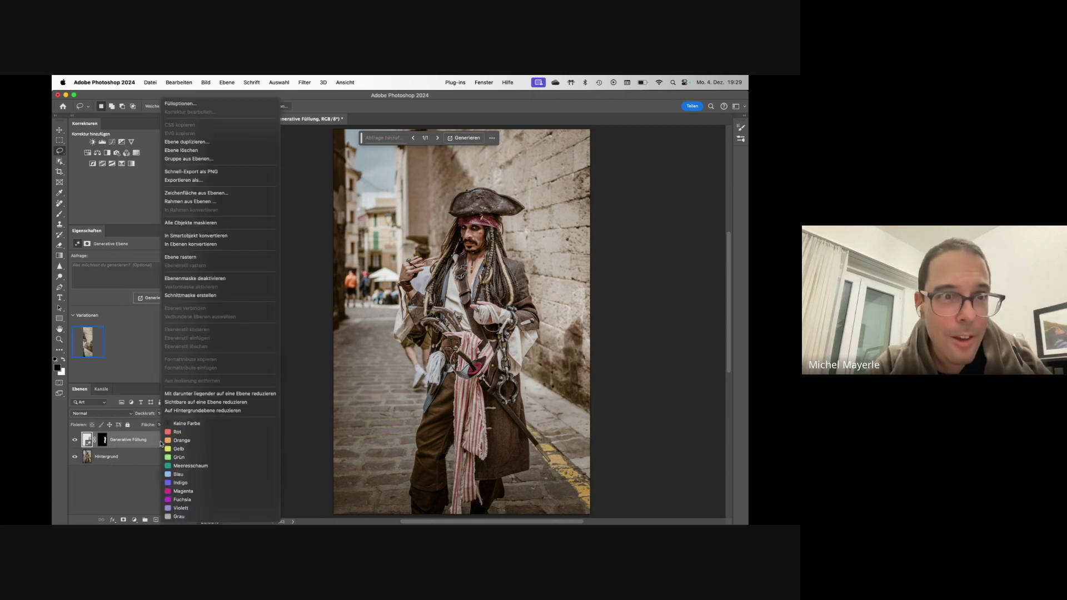
{"action": "left_click", "coordinate": [184, 257]}
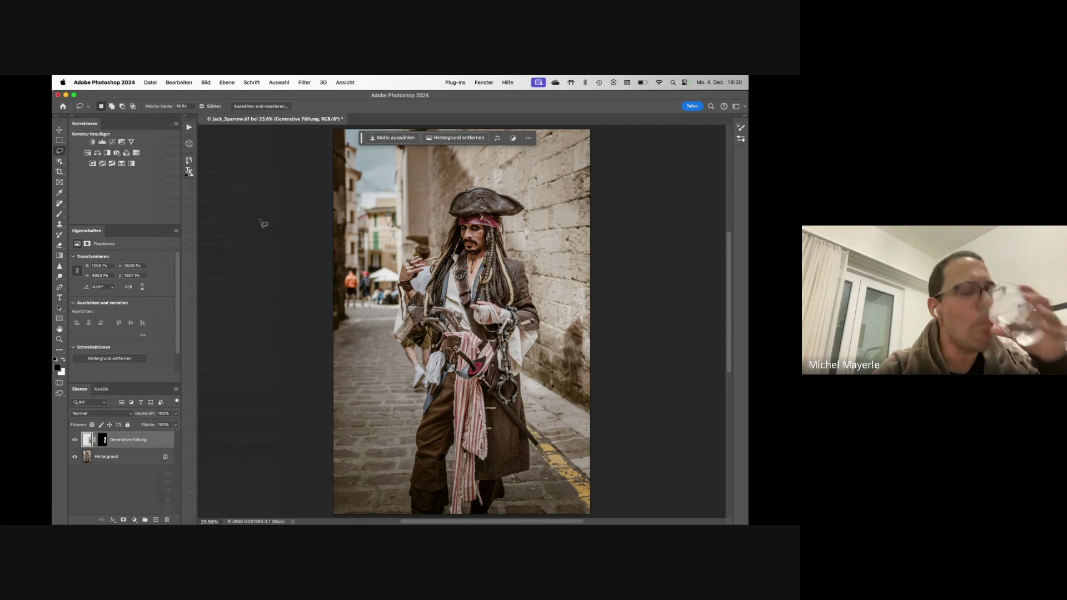
Close Jack_Sparrow.tif without saving, and switch to Finder to show the 09_Dinge_erfinden folder as icons
{"action": "key", "text": "super+w"}
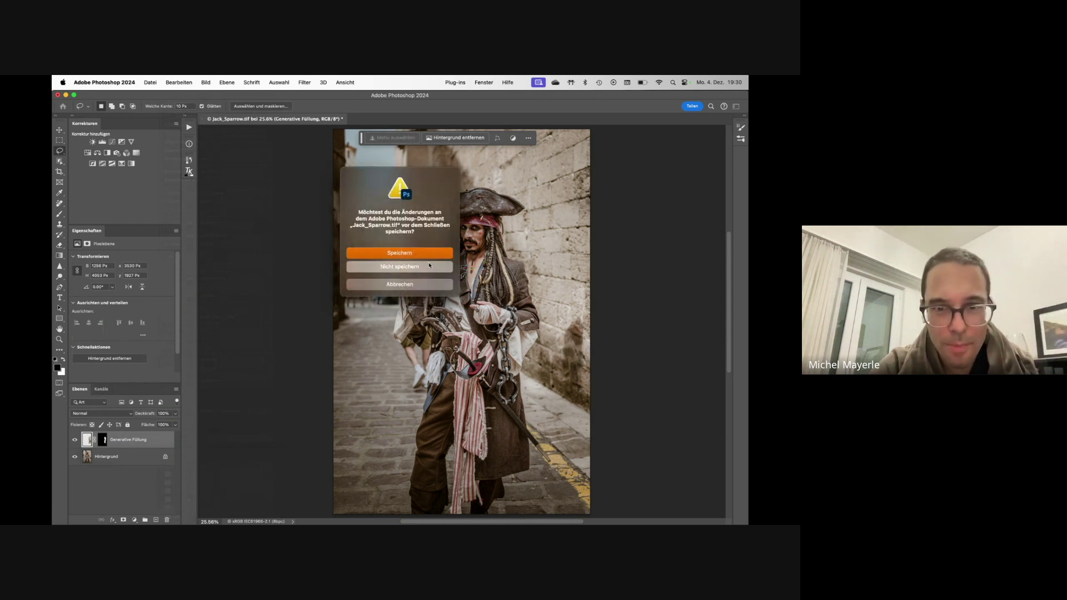
{"action": "left_click", "coordinate": [429, 270]}
{"action": "left_click_drag", "start_coordinate": [183, 94], "coordinate": [188, 136]}
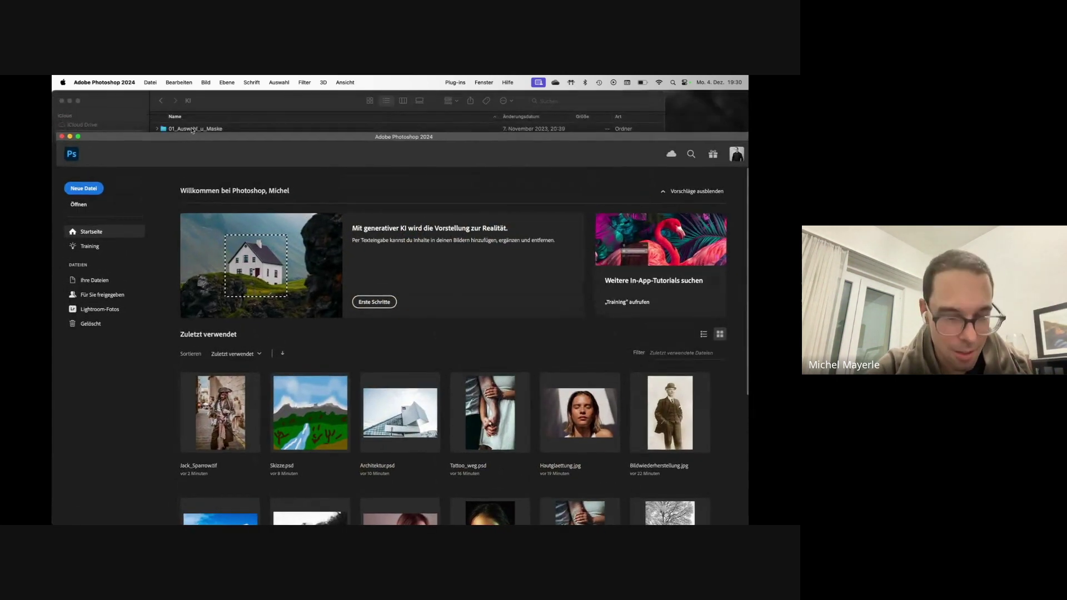
{"action": "left_click", "coordinate": [228, 103]}
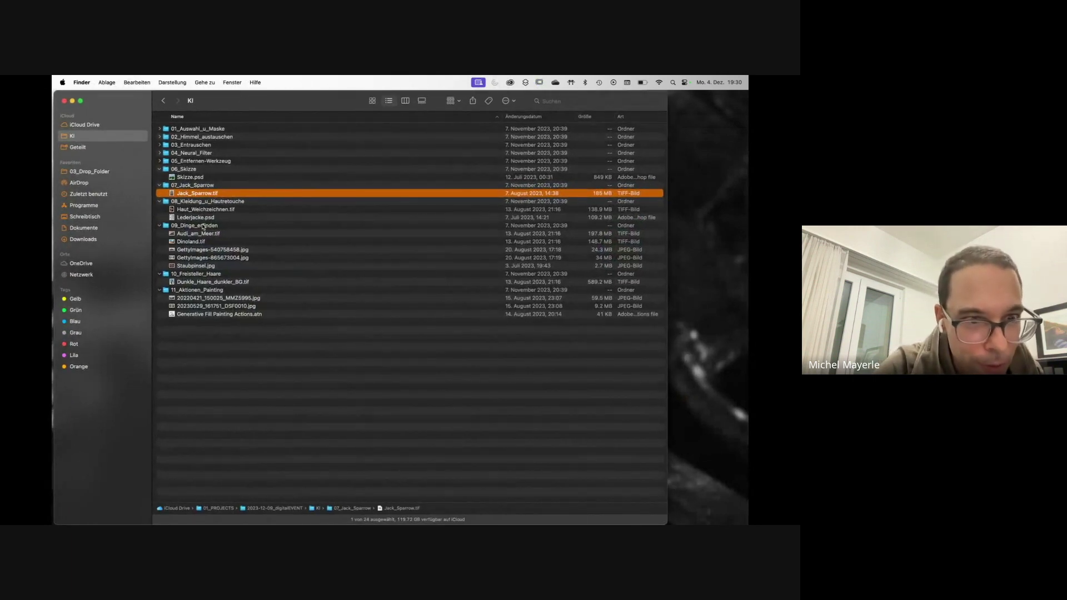
{"action": "double_click", "coordinate": [203, 226]}
{"action": "key", "text": "super+1"}
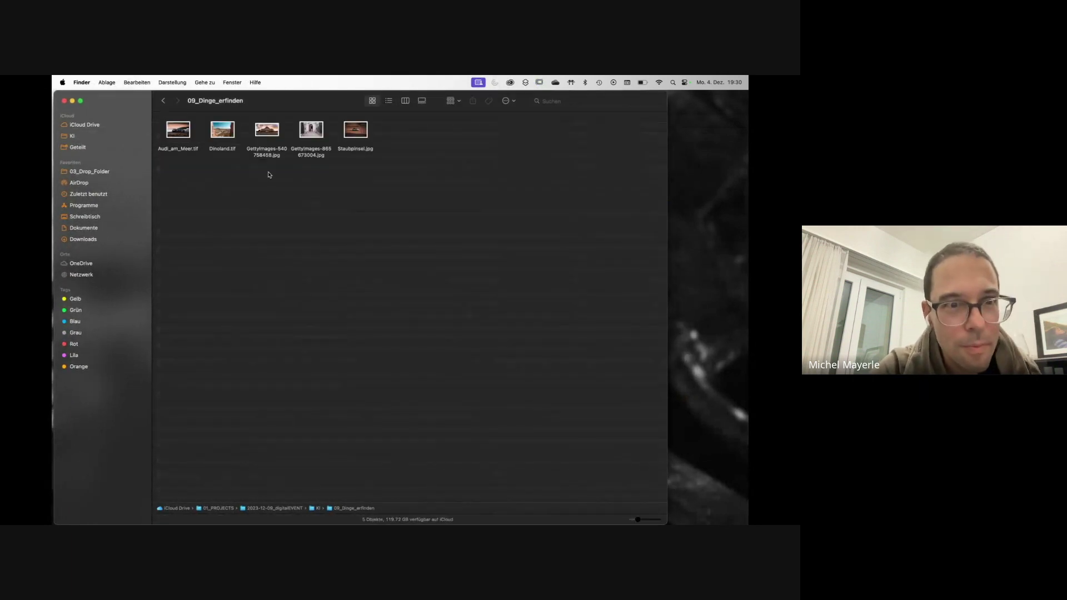
Open GettyImages-865673004.jpg and Audi_am_Meer.tif in Photoshop using the embedded colour profile, and maximize the Photoshop window
{"action": "left_click_drag", "start_coordinate": [311, 131], "coordinate": [485, 512]}
{"action": "key", "text": "Return"}
{"action": "left_click", "coordinate": [92, 125]}
{"action": "left_click_drag", "start_coordinate": [178, 130], "coordinate": [479, 520]}
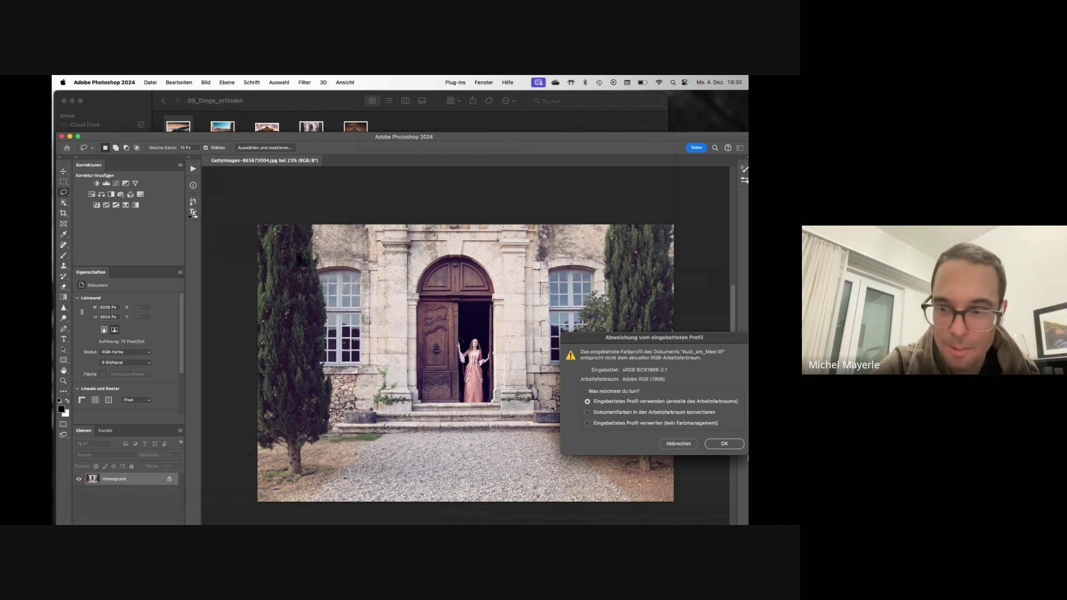
{"action": "key", "text": "Return"}
{"action": "left_click", "coordinate": [78, 137]}
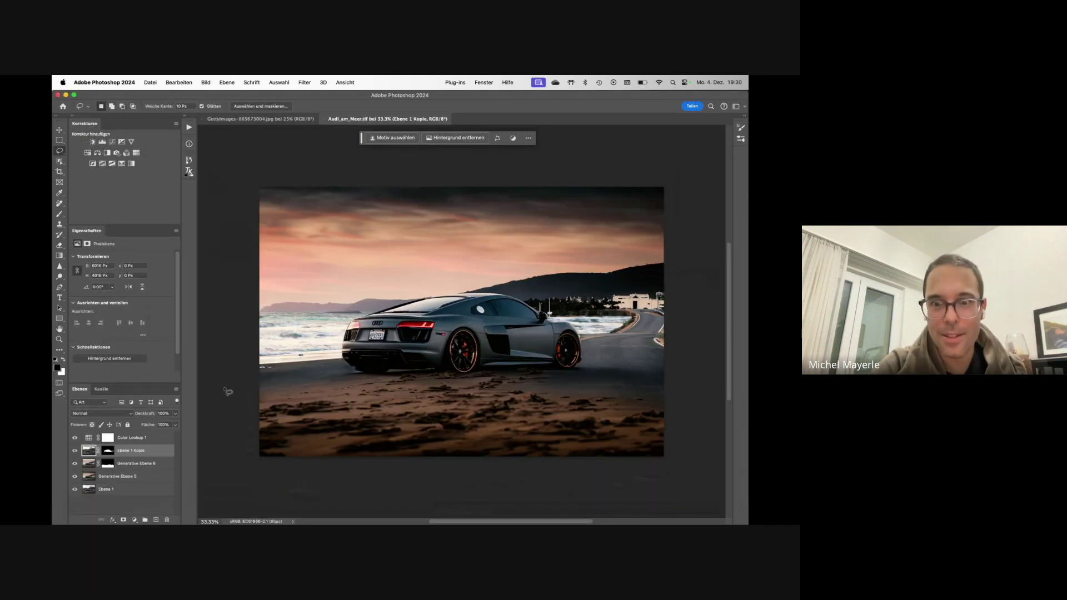
Compare the Audi_am_Meer.tif composite with its original photo by toggling the upper layers' visibility, and close the file without saving
{"action": "left_click_drag", "start_coordinate": [74, 438], "coordinate": [75, 479]}
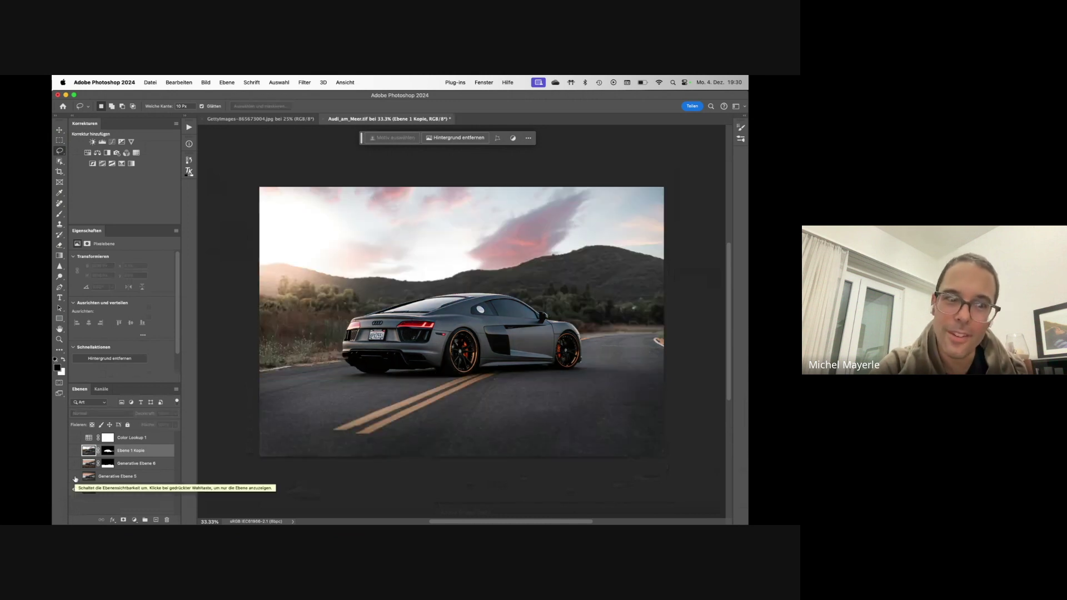
{"action": "left_click_drag", "start_coordinate": [75, 479], "coordinate": [75, 439]}
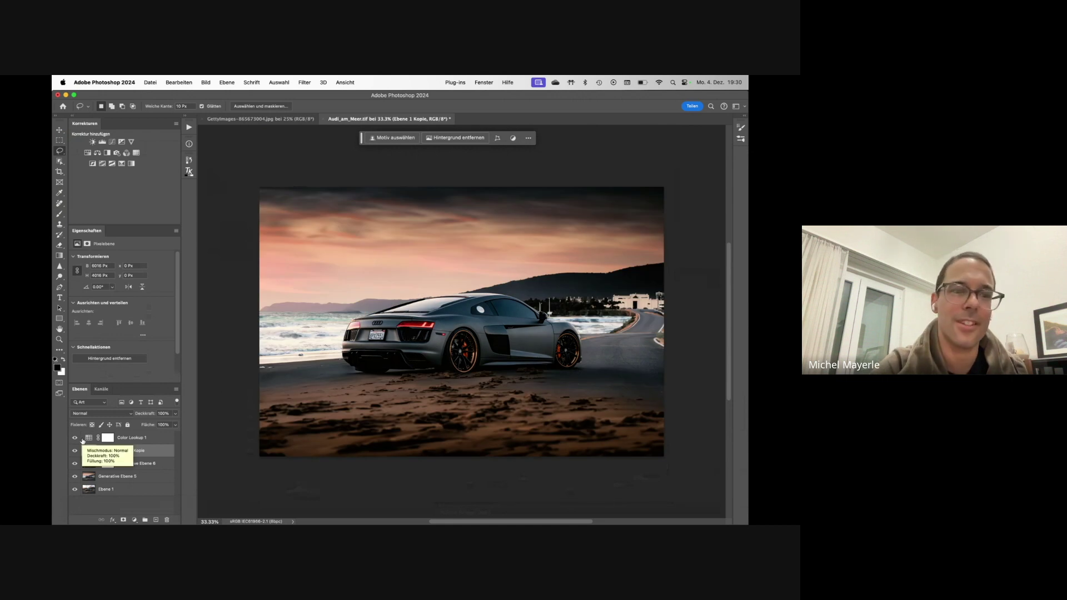
{"action": "left_click", "coordinate": [76, 451]}
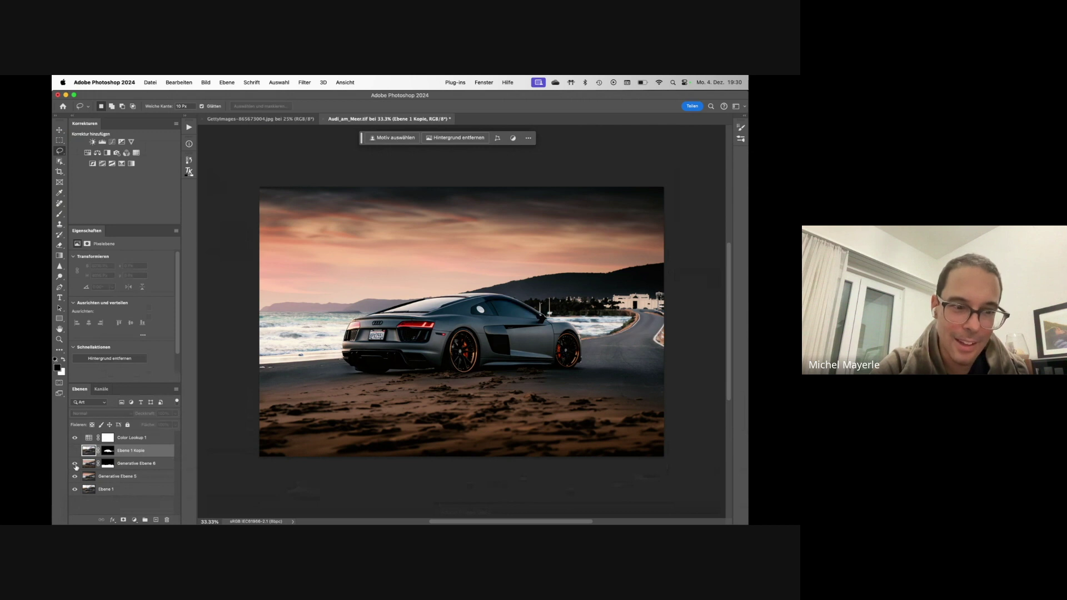
{"action": "left_click", "coordinate": [75, 464]}
{"action": "left_click", "coordinate": [75, 464]}
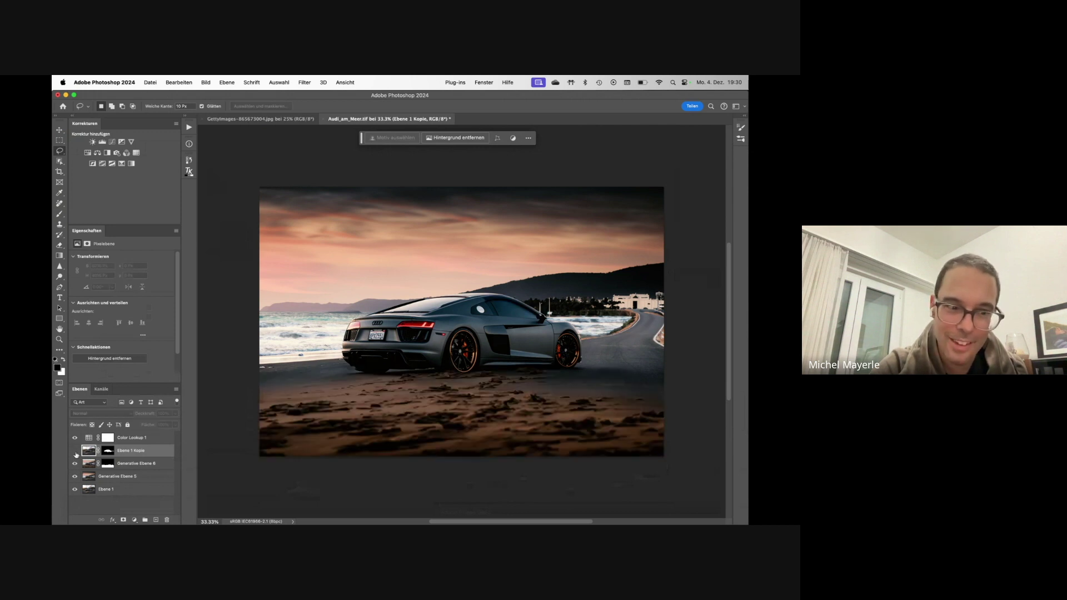
{"action": "left_click", "coordinate": [75, 477]}
{"action": "left_click", "coordinate": [75, 464]}
{"action": "left_click", "coordinate": [75, 438]}
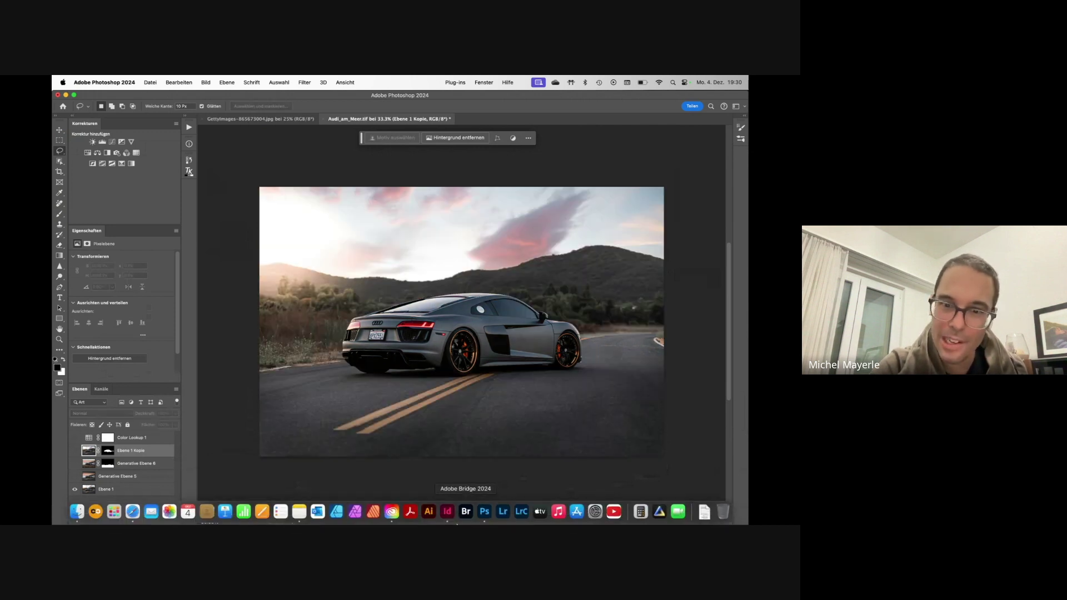
{"action": "left_click_drag", "start_coordinate": [76, 478], "coordinate": [75, 438]}
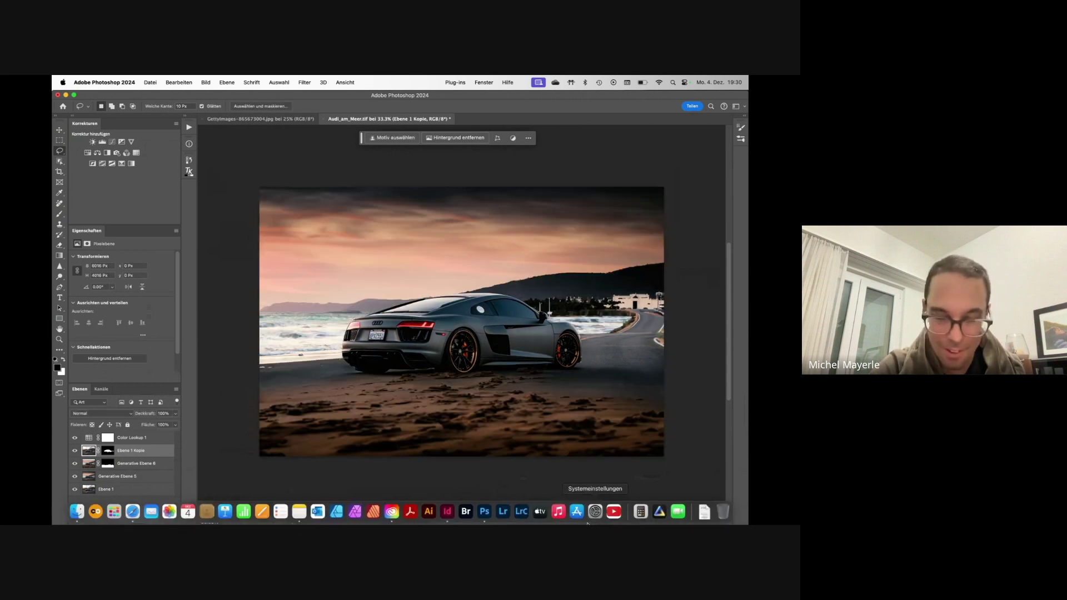
{"action": "key", "text": "super+w"}
{"action": "left_click", "coordinate": [448, 267]}
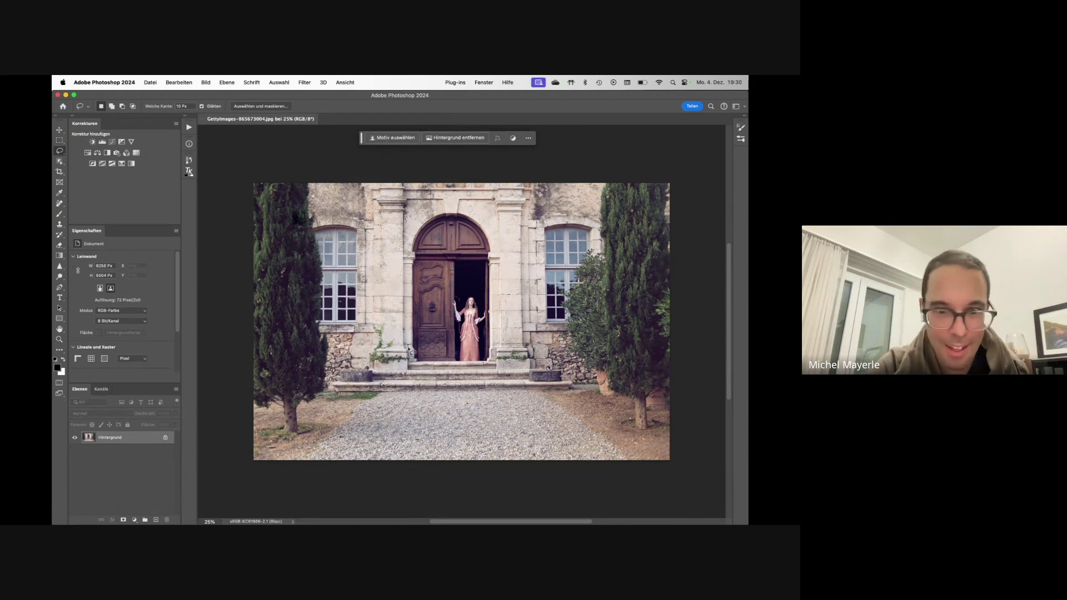
Select the gravel driveway with Quick Selection, generate a "Weiher" there with Generative Füllung, and choose the third variation
{"action": "key", "text": "w"}
{"action": "mouse_move", "coordinate": [364, 401]}
{"action": "left_mouse_down"}
{"action": "mouse_move", "coordinate": [379, 429]}
{"action": "mouse_move", "coordinate": [361, 449]}
{"action": "mouse_move", "coordinate": [332, 455]}
{"action": "mouse_move", "coordinate": [359, 423]}
{"action": "mouse_move", "coordinate": [333, 457]}
{"action": "mouse_move", "coordinate": [363, 421]}
{"action": "mouse_move", "coordinate": [323, 454]}
{"action": "mouse_move", "coordinate": [383, 406]}
{"action": "mouse_move", "coordinate": [363, 419]}
{"action": "mouse_move", "coordinate": [416, 406]}
{"action": "mouse_move", "coordinate": [571, 451]}
{"action": "mouse_move", "coordinate": [538, 414]}
{"action": "mouse_move", "coordinate": [508, 404]}
{"action": "mouse_move", "coordinate": [529, 406]}
{"action": "mouse_move", "coordinate": [584, 447]}
{"action": "mouse_move", "coordinate": [544, 414]}
{"action": "left_mouse_up"}
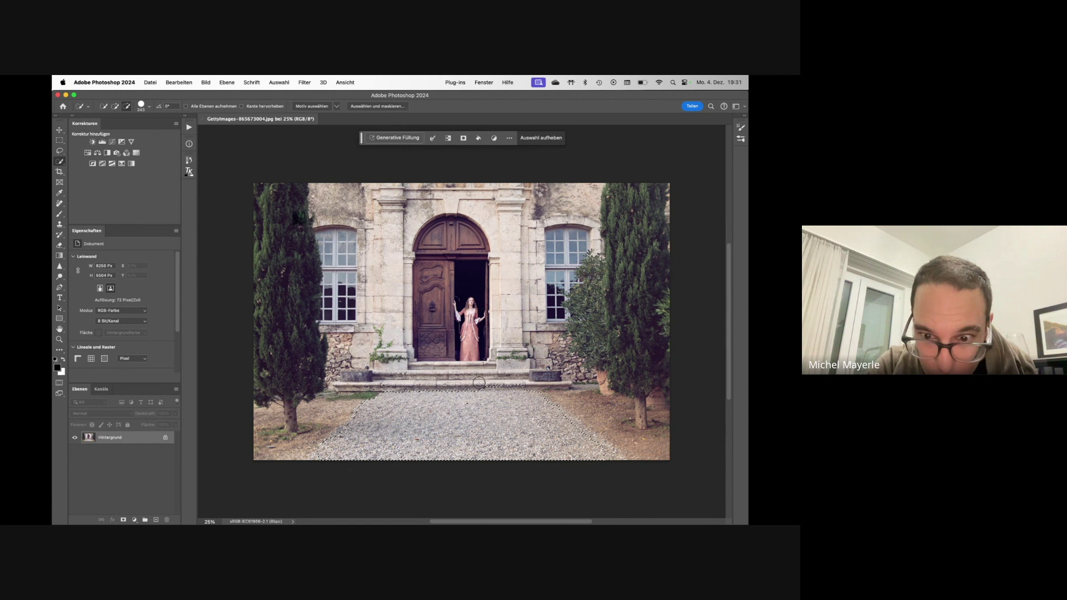
{"action": "left_click", "coordinate": [395, 138]}
{"action": "type", "text": "We"}
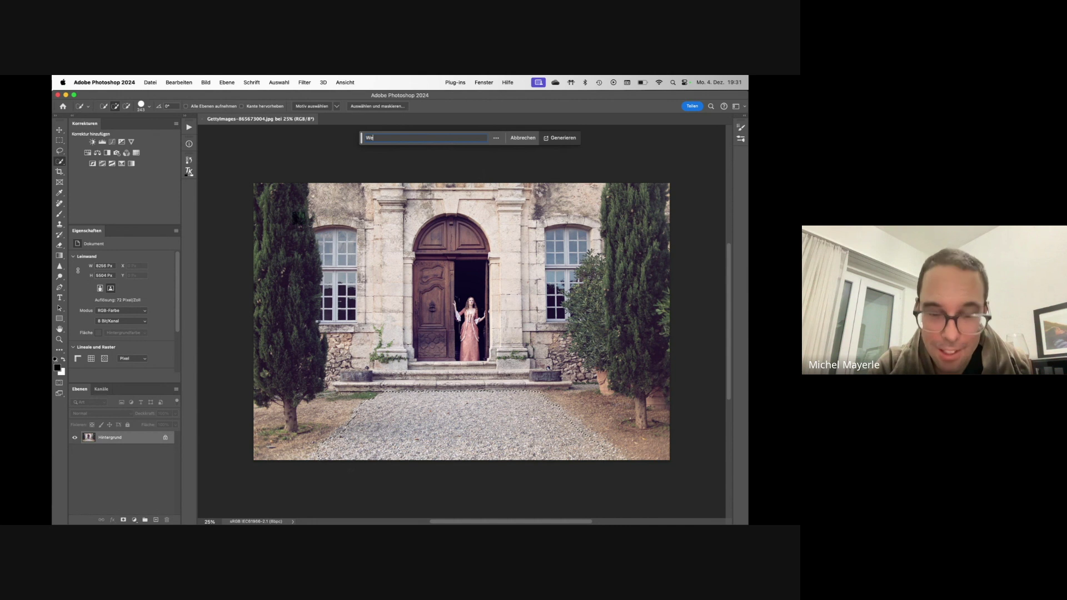
{"action": "type", "text": "iher"}
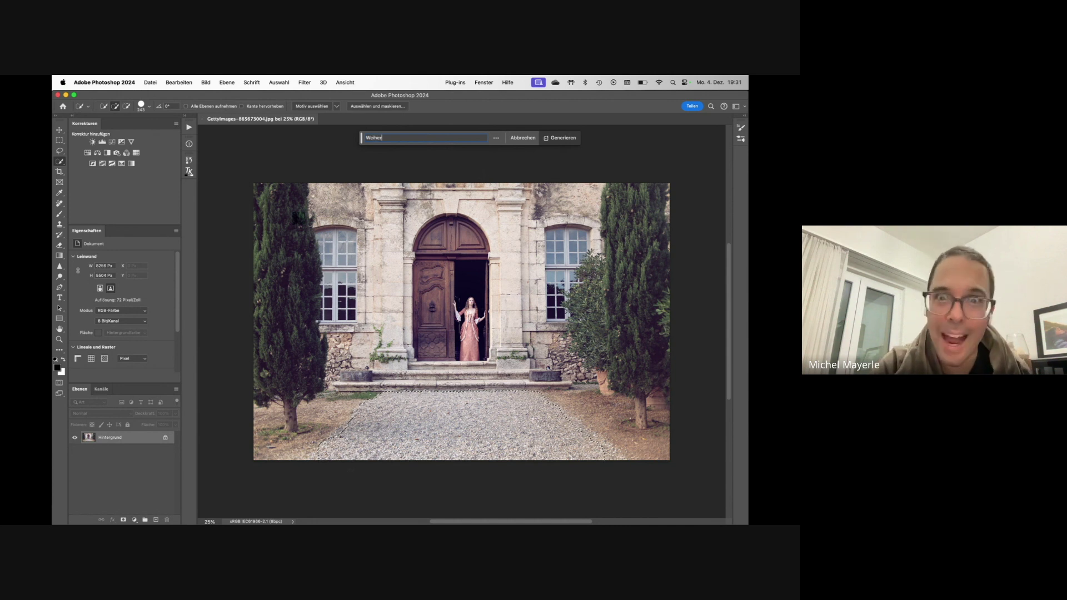
{"action": "key", "text": "Return"}
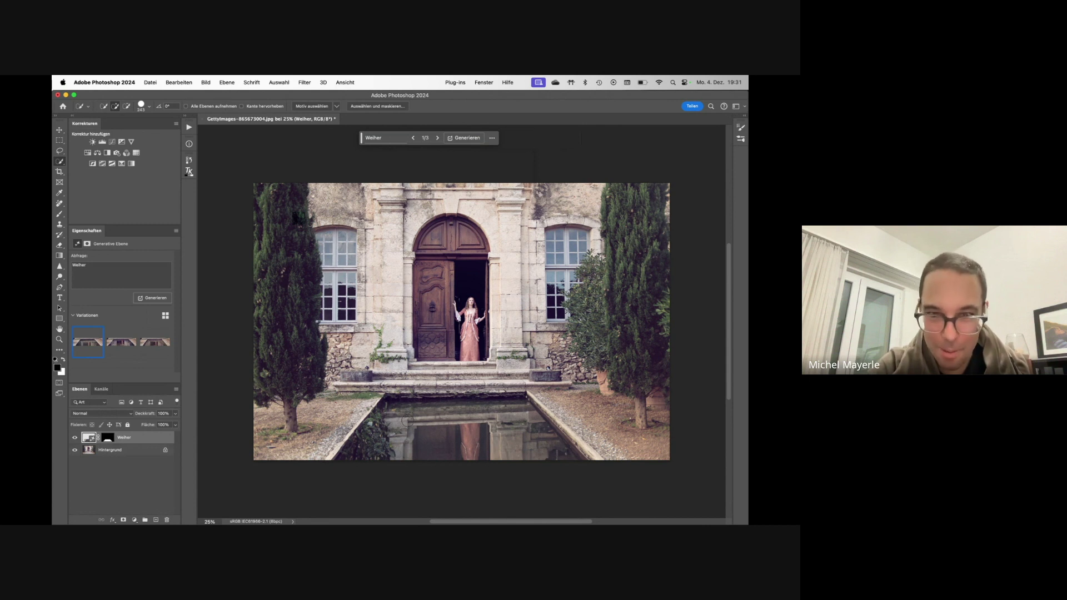
{"action": "left_click", "coordinate": [129, 345]}
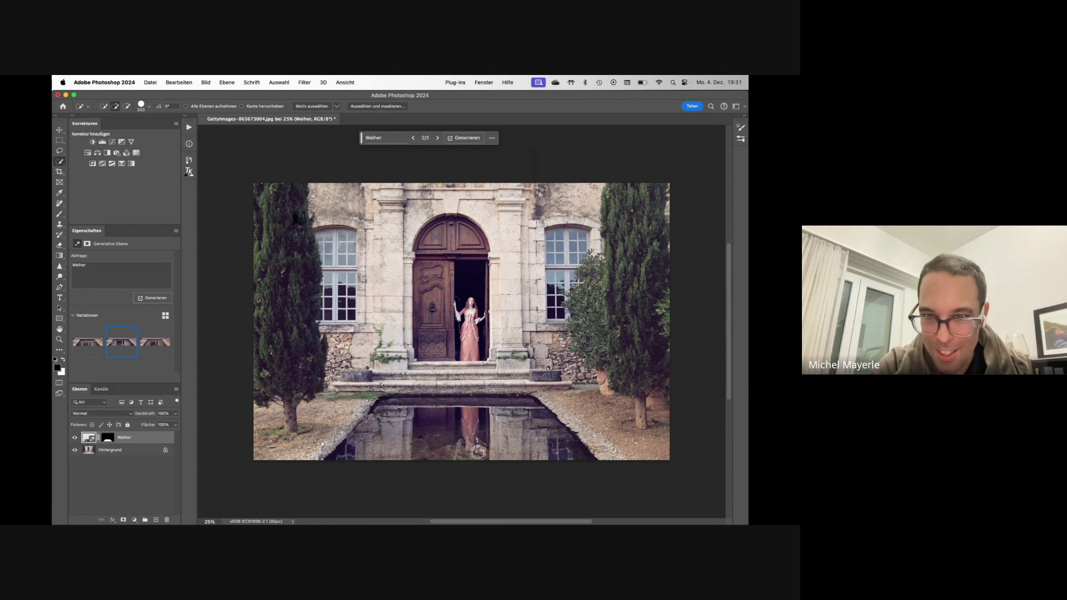
{"action": "left_click", "coordinate": [155, 341]}
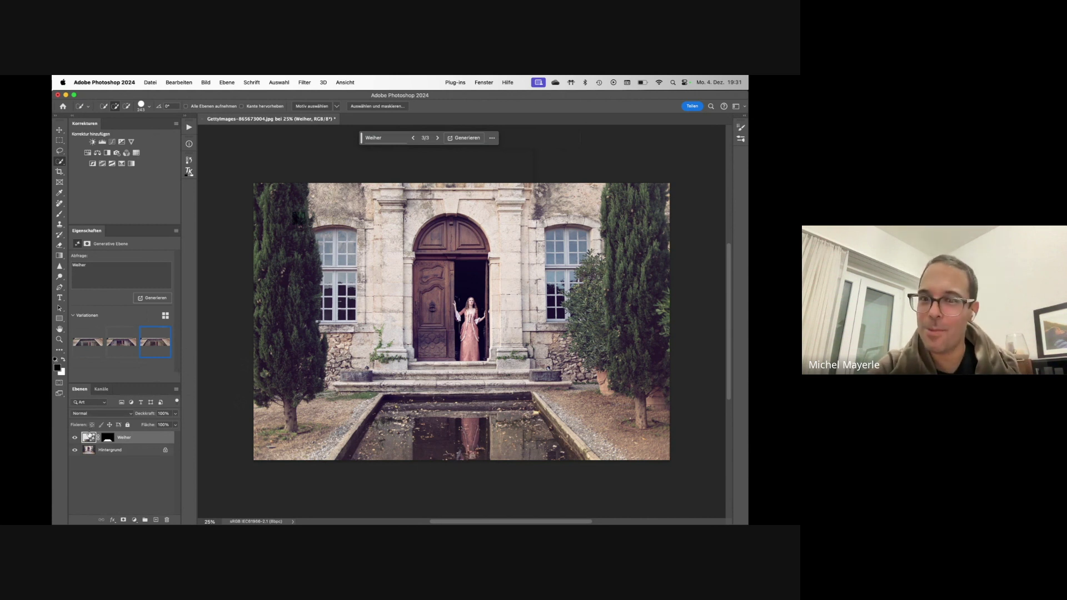
Lasso a small area on the left of the pond's water and generate a "Seerose" there with Generative Füllung
{"action": "key", "text": "l"}
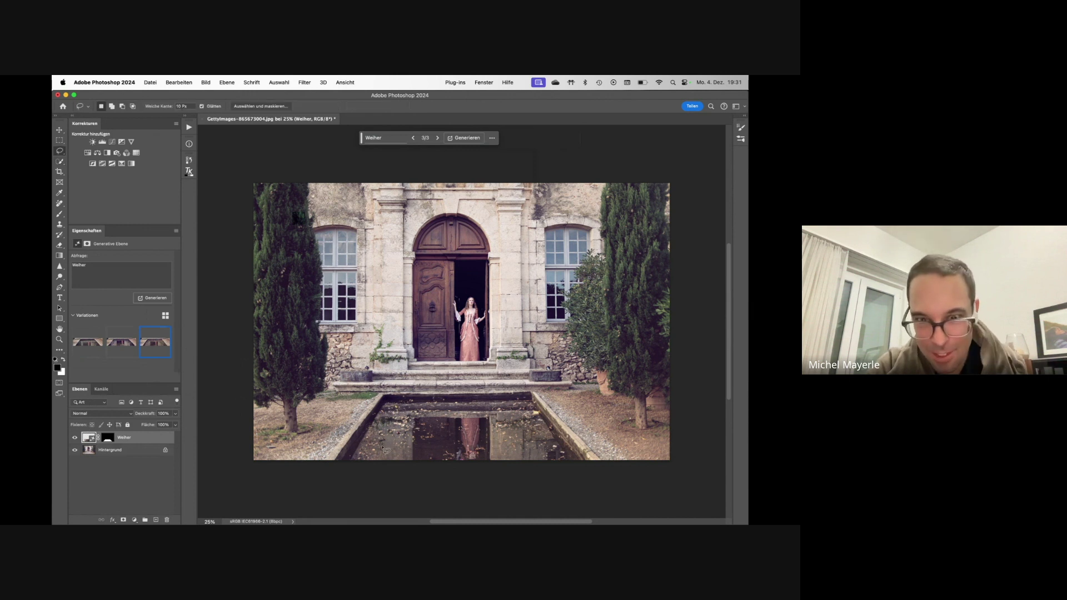
{"action": "mouse_move", "coordinate": [389, 451]}
{"action": "left_mouse_down"}
{"action": "mouse_move", "coordinate": [422, 433]}
{"action": "mouse_move", "coordinate": [407, 418]}
{"action": "left_mouse_up"}
{"action": "left_click", "coordinate": [395, 138]}
{"action": "type", "text": "Seerose"}
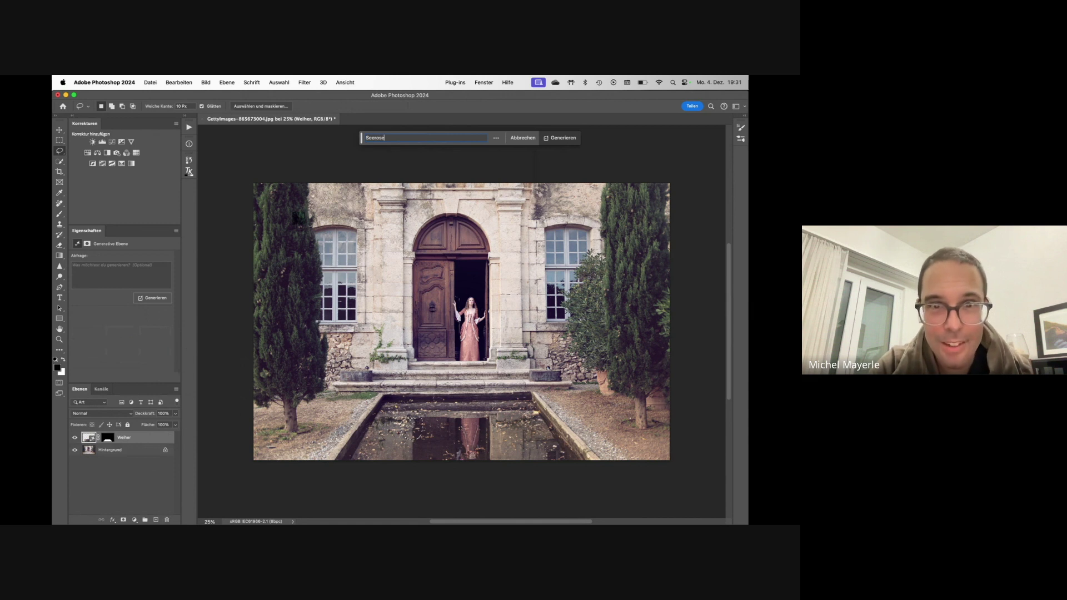
{"action": "key", "text": "Return"}
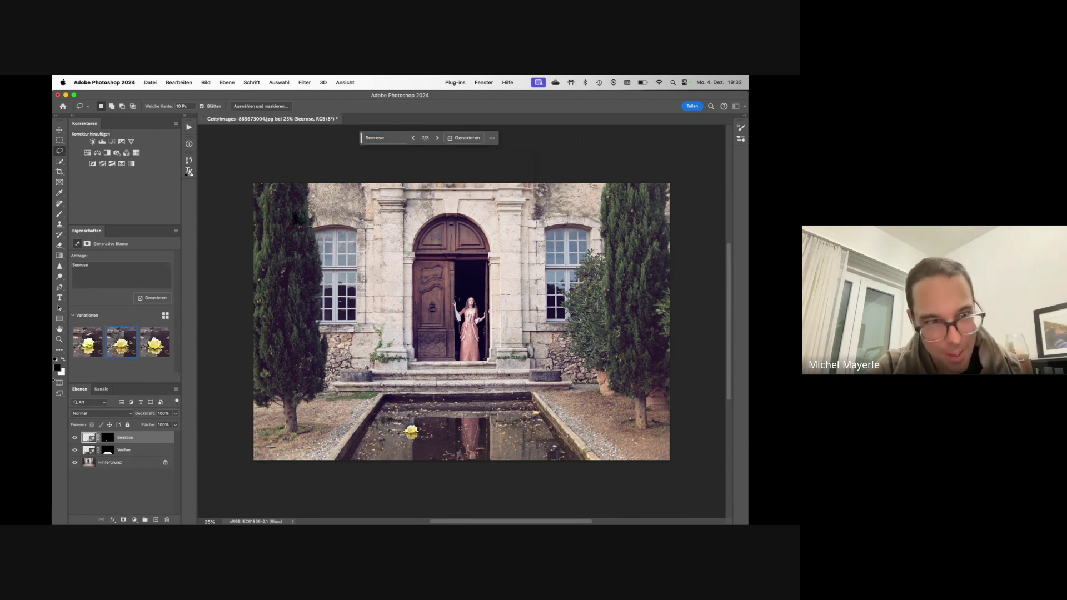
Lasso the pond's right border, generate "Gebüsch" there with Generative Füllung, and choose the third variation
{"action": "mouse_move", "coordinate": [534, 399]}
{"action": "left_mouse_down"}
{"action": "mouse_move", "coordinate": [527, 389]}
{"action": "mouse_move", "coordinate": [574, 393]}
{"action": "mouse_move", "coordinate": [630, 463]}
{"action": "mouse_move", "coordinate": [578, 472]}
{"action": "mouse_move", "coordinate": [528, 396]}
{"action": "left_mouse_up"}
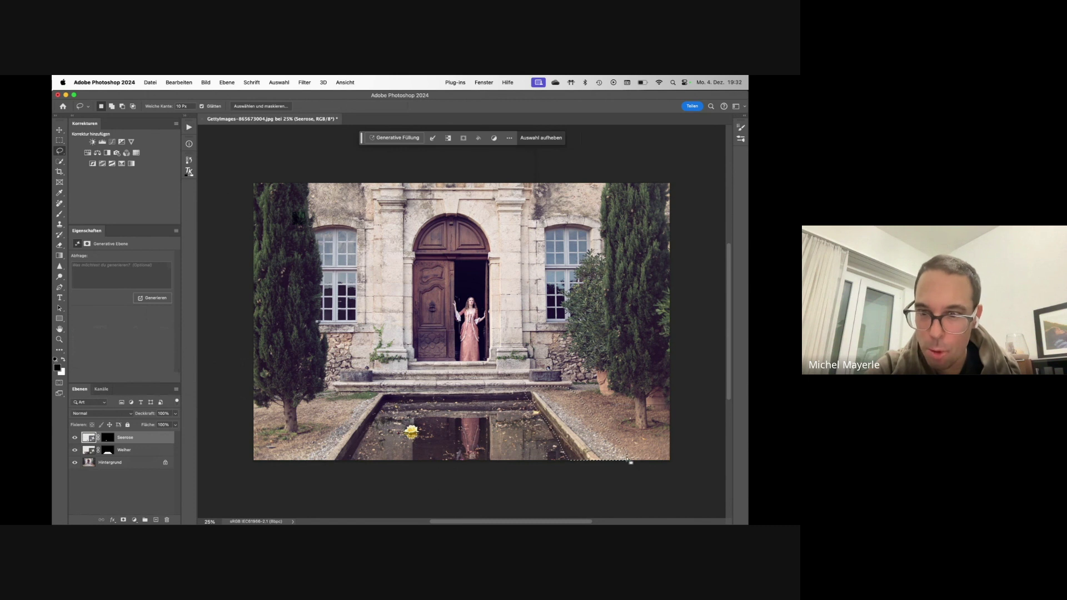
{"action": "left_click", "coordinate": [382, 139]}
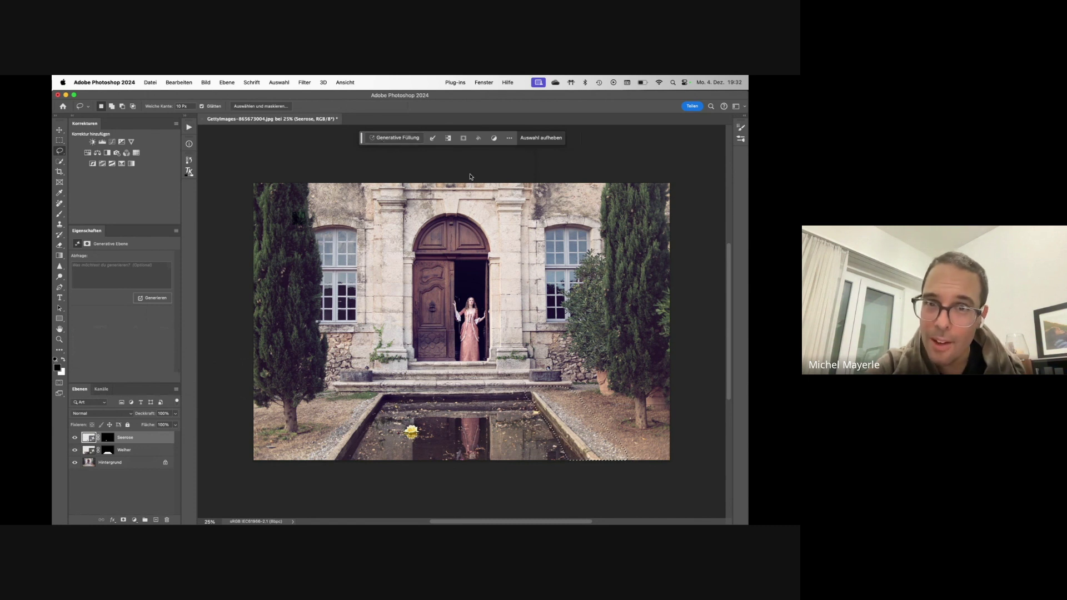
{"action": "type", "text": "Gebüsch"}
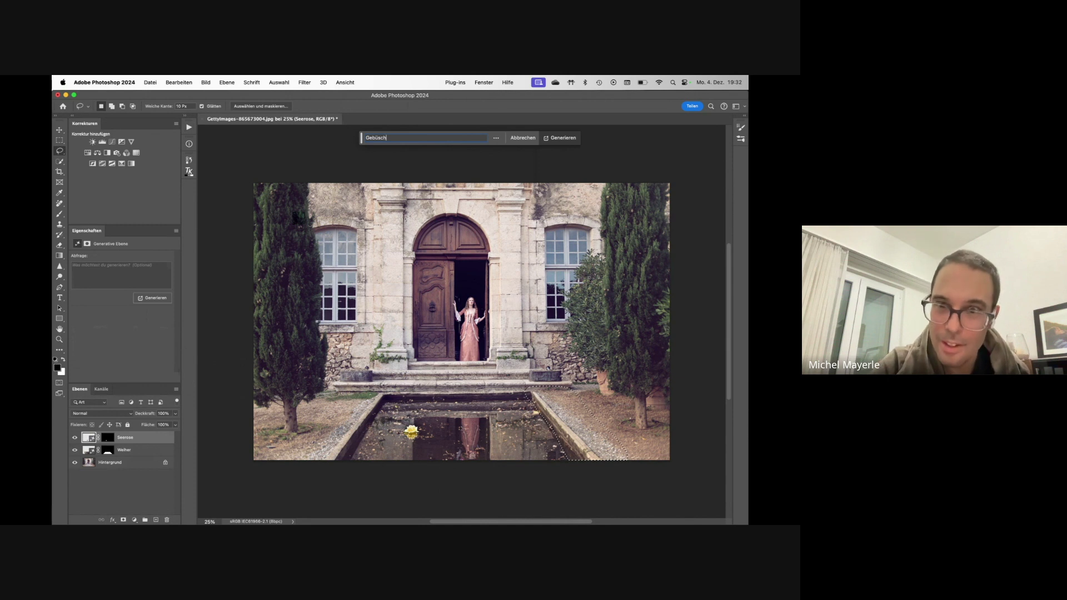
{"action": "key", "text": "Return"}
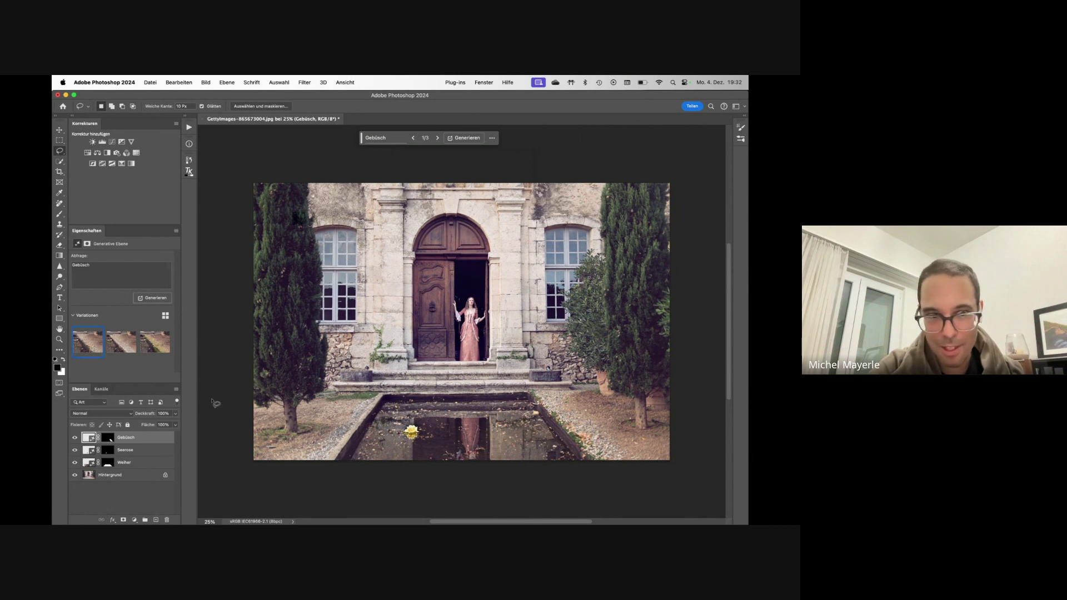
{"action": "left_click", "coordinate": [116, 348]}
{"action": "left_click", "coordinate": [144, 345]}
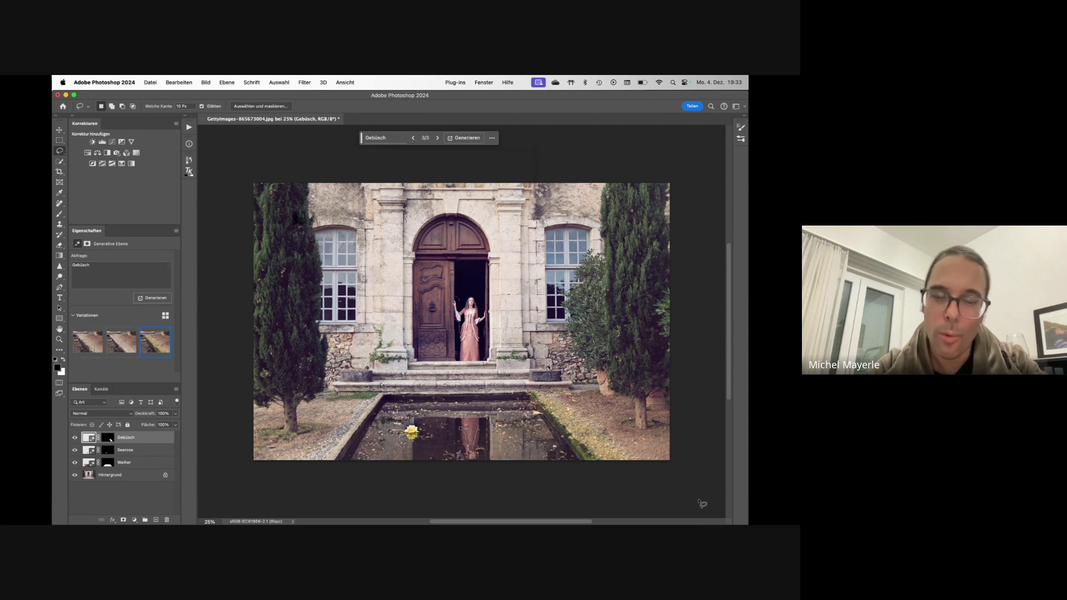
Close GettyImages-865673004.jpg without saving and switch to Finder
{"action": "key", "text": "super+Tab"}
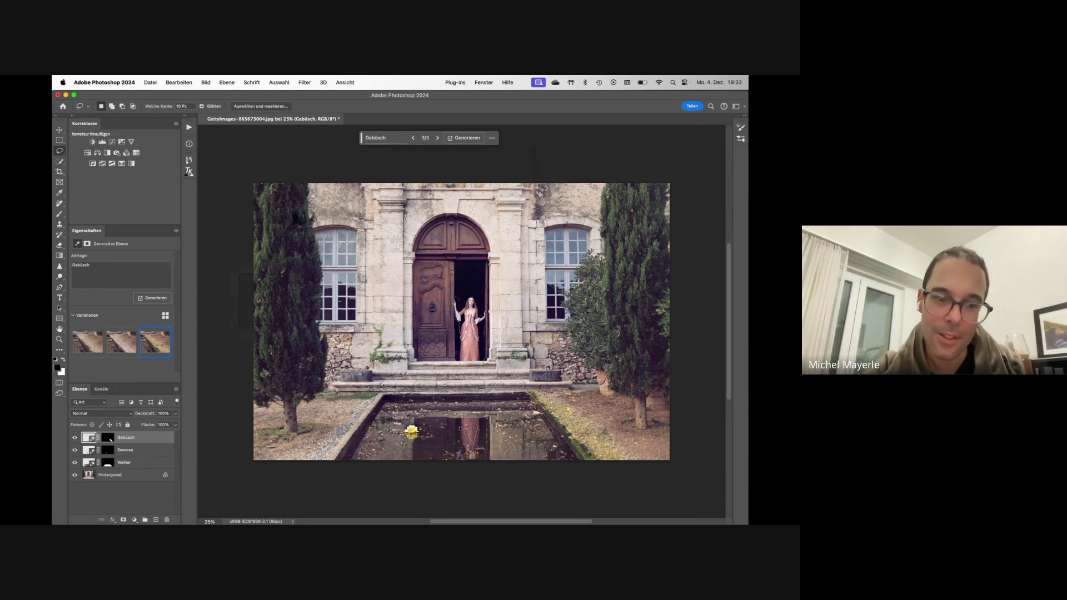
{"action": "key", "text": "super+w"}
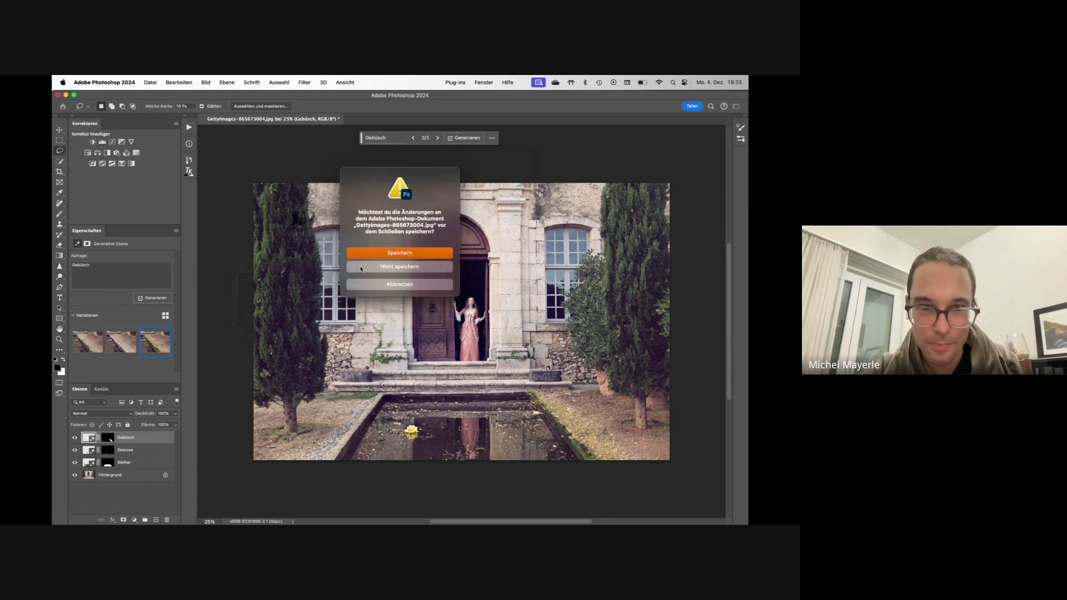
{"action": "left_click", "coordinate": [400, 268]}
{"action": "key", "text": "super+Tab"}
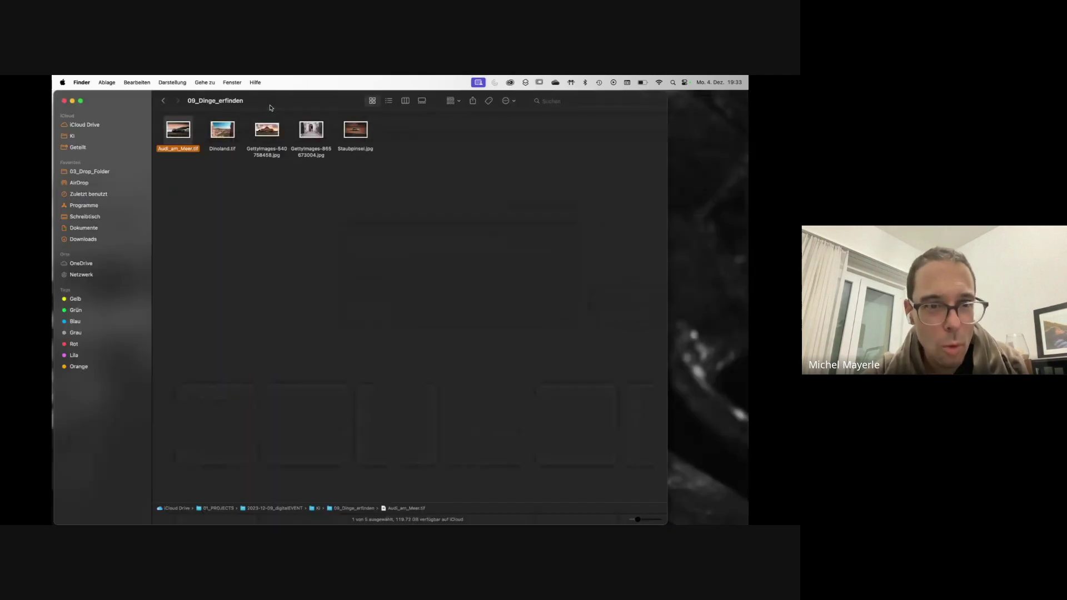
Go up to the KI folder and open Dunkle_Haare_dunkler_BG.tif from 10_Freisteller_Haare in Photoshop
{"action": "key", "text": "super+Up"}
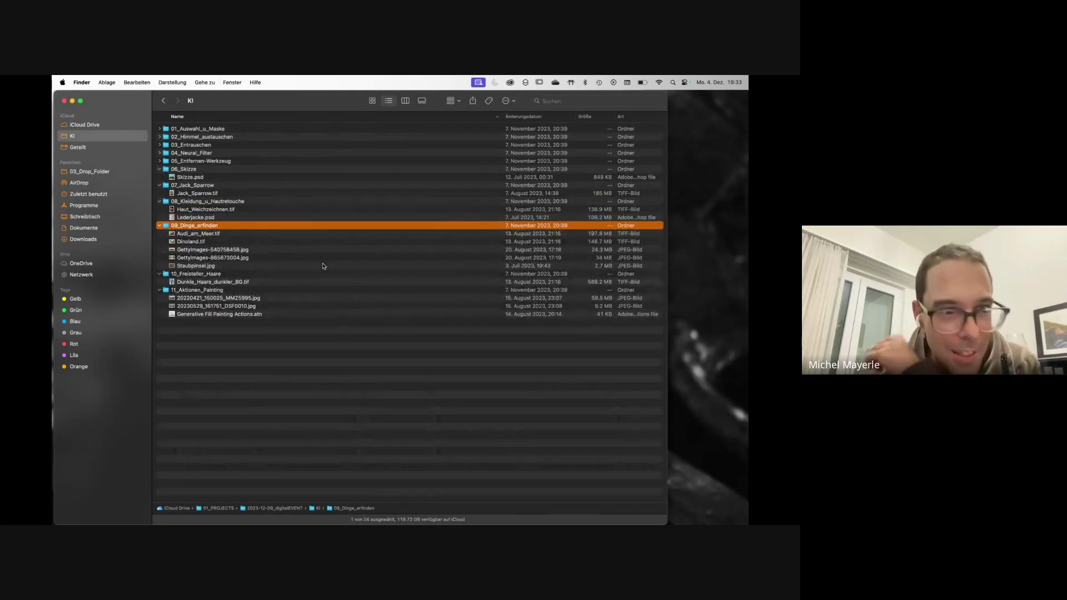
{"action": "key", "text": "Down"}
{"action": "key", "text": "Down"}
{"action": "key", "text": "Down"}
{"action": "key", "text": "Down"}
{"action": "key", "text": "Down"}
{"action": "key", "text": "Down"}
{"action": "key", "text": "Down"}
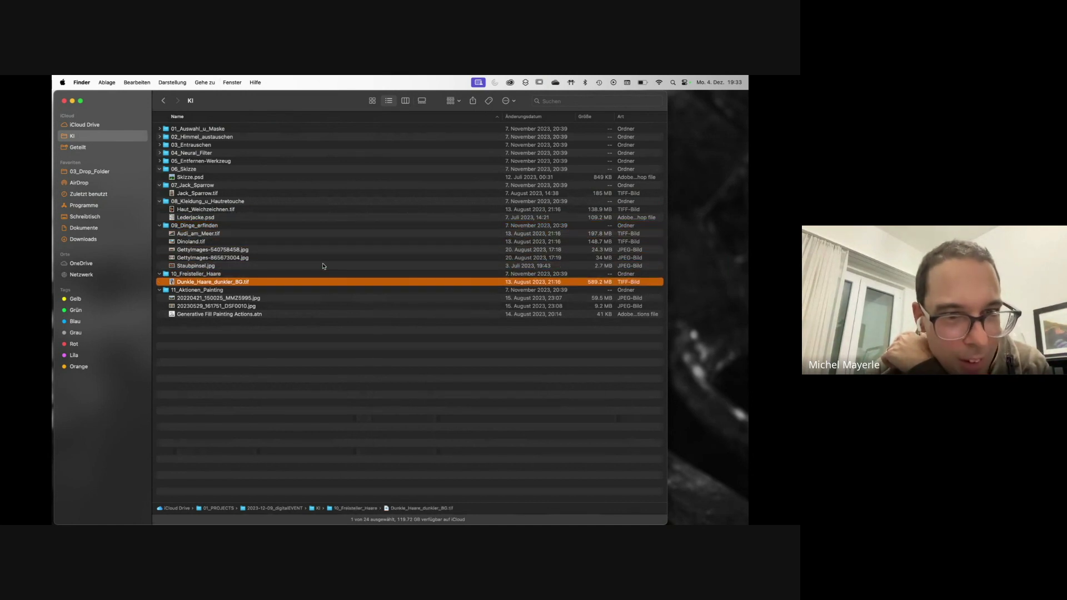
{"action": "left_click_drag", "start_coordinate": [284, 280], "coordinate": [484, 511]}
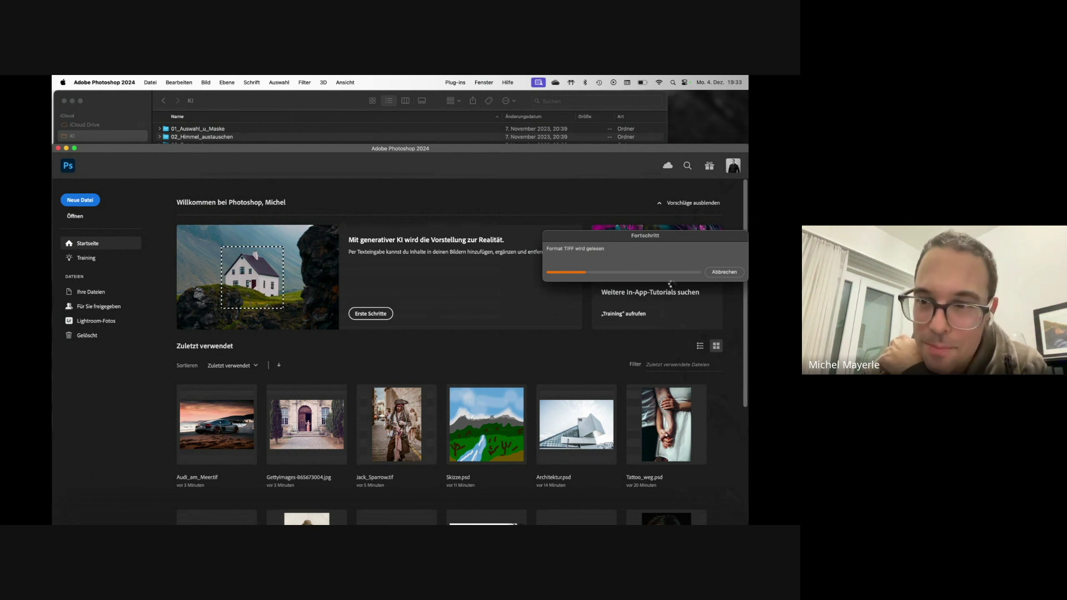
{"action": "left_click", "coordinate": [723, 449]}
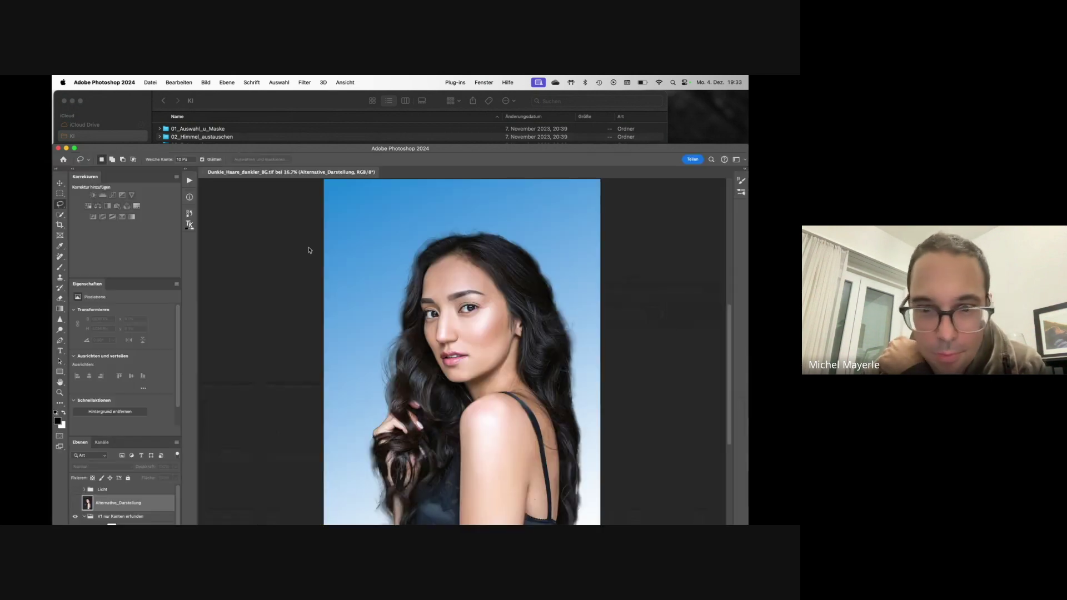
Maximize the Photoshop window, and float the Ebenen panel beside the portrait and lengthen it to show all layers
{"action": "left_click", "coordinate": [74, 149]}
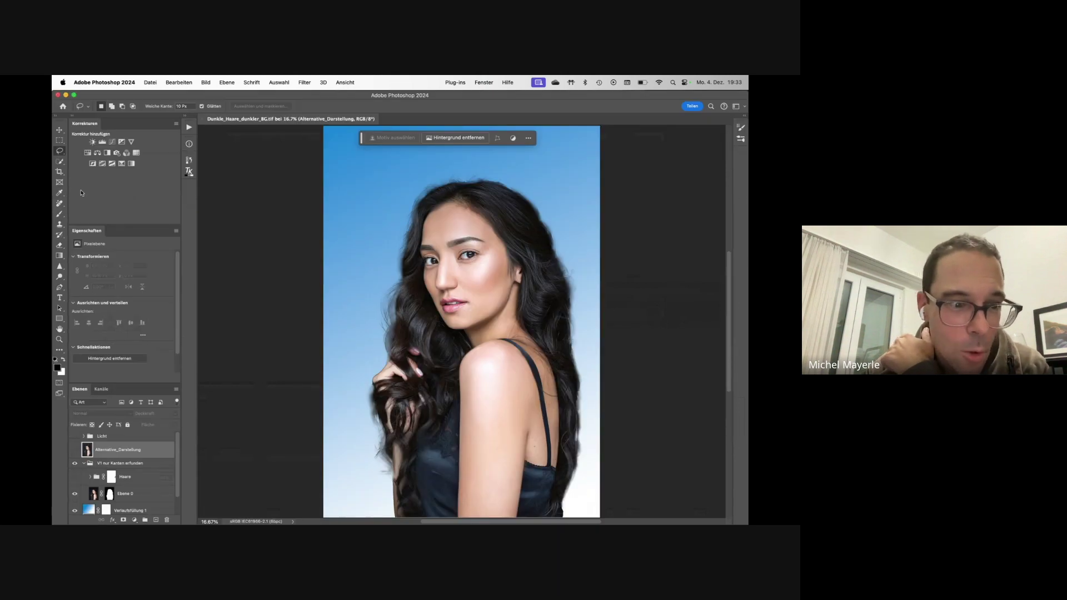
{"action": "left_click_drag", "start_coordinate": [85, 395], "coordinate": [227, 205]}
{"action": "left_click_drag", "start_coordinate": [251, 288], "coordinate": [250, 456]}
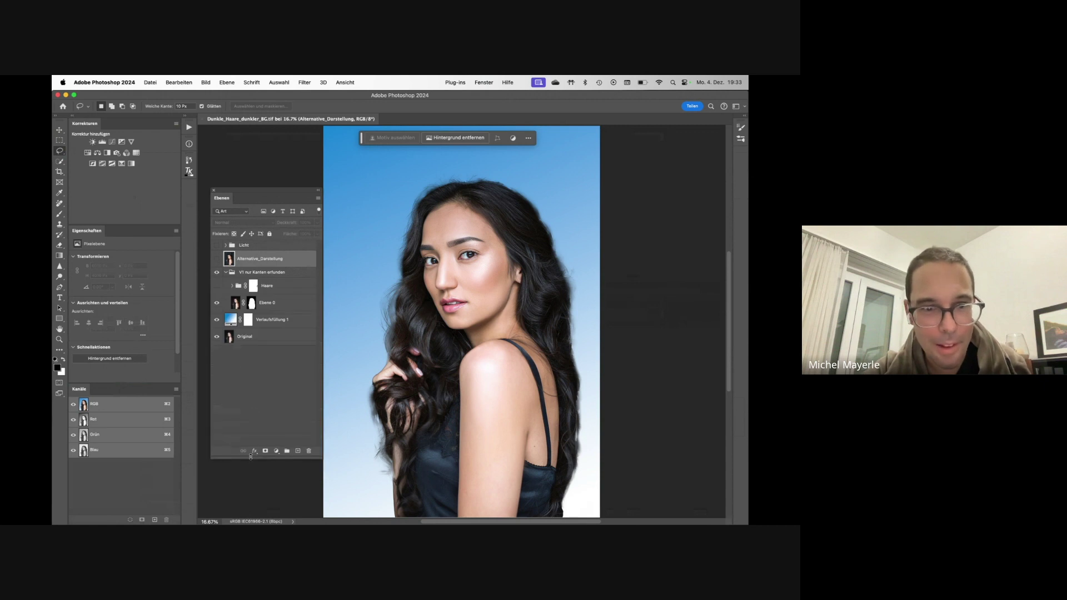
Compare the original portrait, the blue gradient background, the Ebene 0 cutout, Alternative_Darstellung and the Haare group by toggling their visibility
{"action": "left_click", "coordinate": [216, 272]}
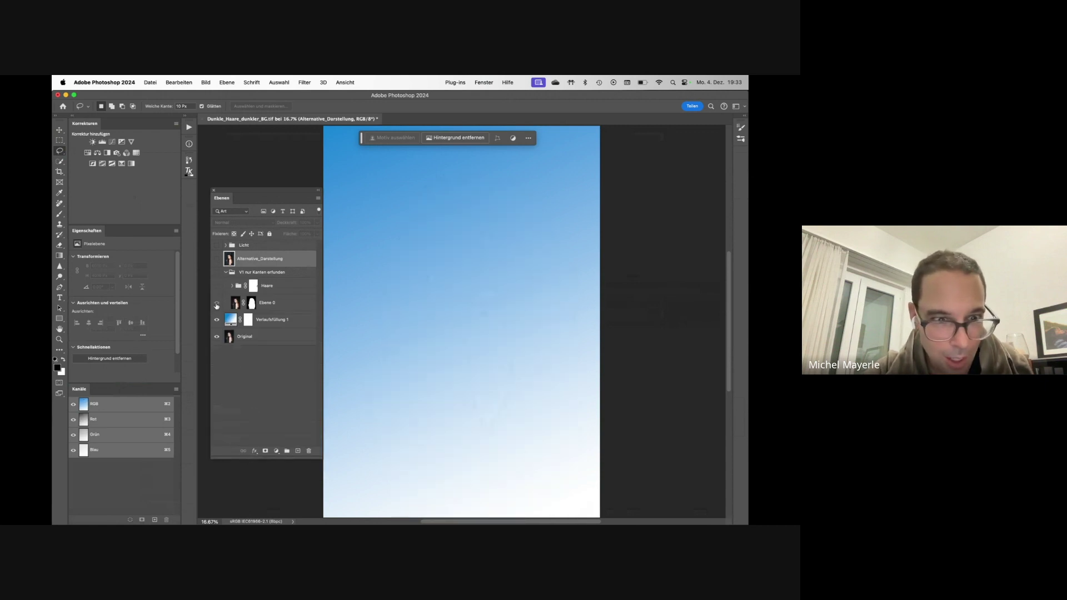
{"action": "left_click", "coordinate": [217, 322]}
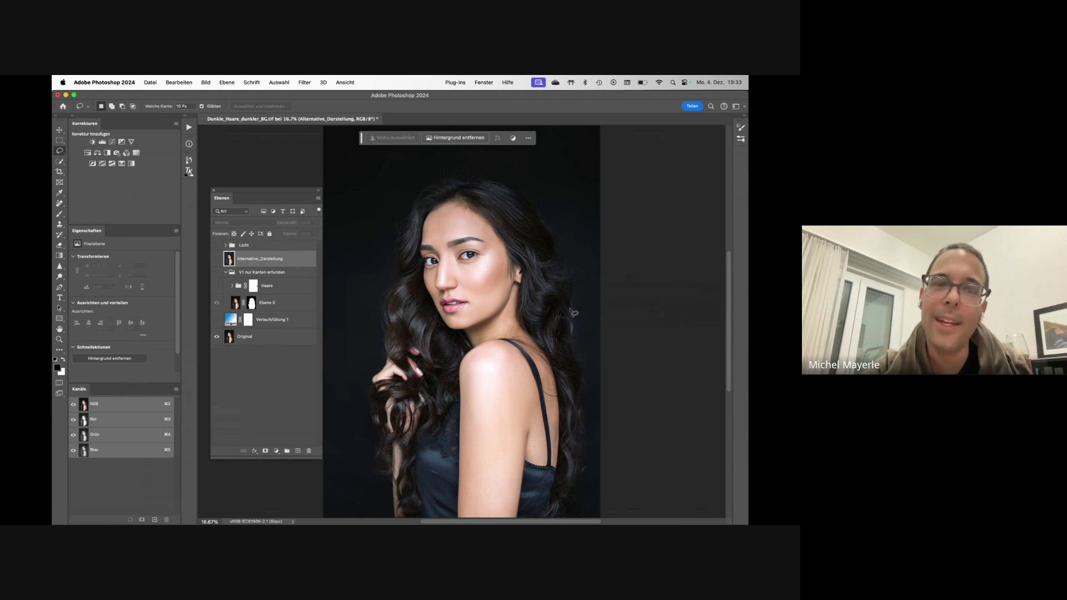
{"action": "left_click", "coordinate": [216, 320]}
{"action": "left_click", "coordinate": [217, 259]}
{"action": "left_click", "coordinate": [216, 259]}
{"action": "left_click", "coordinate": [217, 273]}
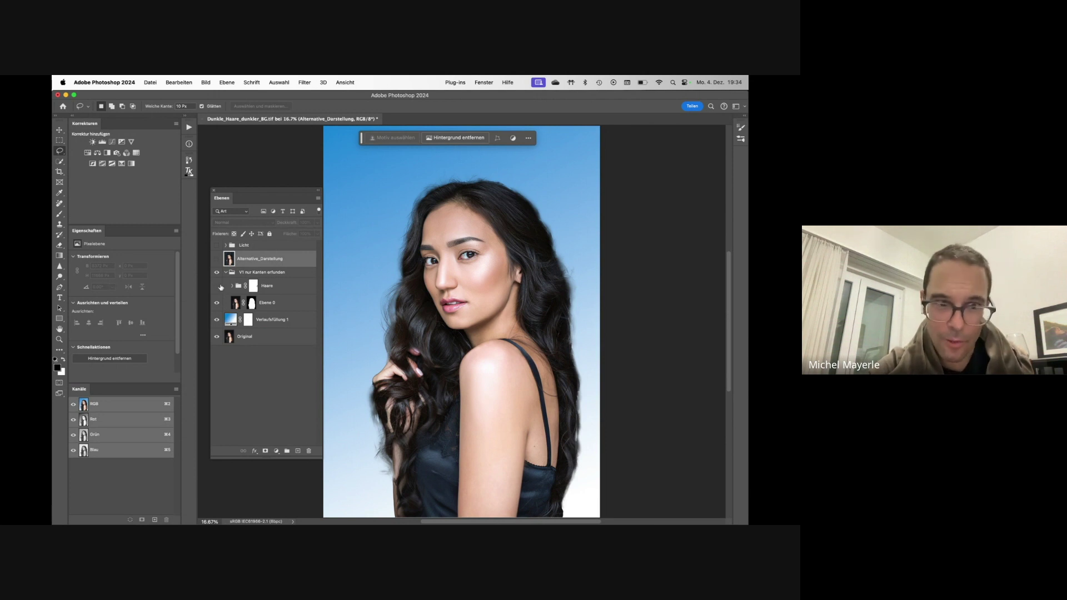
{"action": "left_click", "coordinate": [218, 286]}
{"action": "left_click", "coordinate": [217, 287]}
{"action": "left_click", "coordinate": [218, 287]}
{"action": "left_click", "coordinate": [218, 286]}
Add a new empty layer directly above Ebene 0 in the "V1 nur Kanten erfunden" group
{"action": "left_click", "coordinate": [236, 303]}
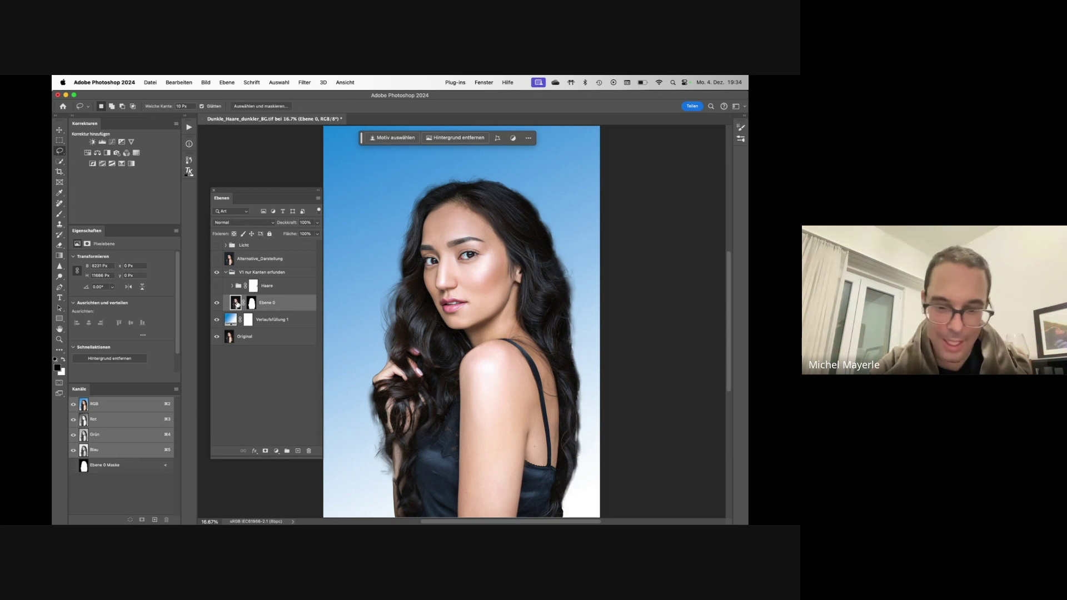
{"action": "key", "text": "super+alt+shift+n"}
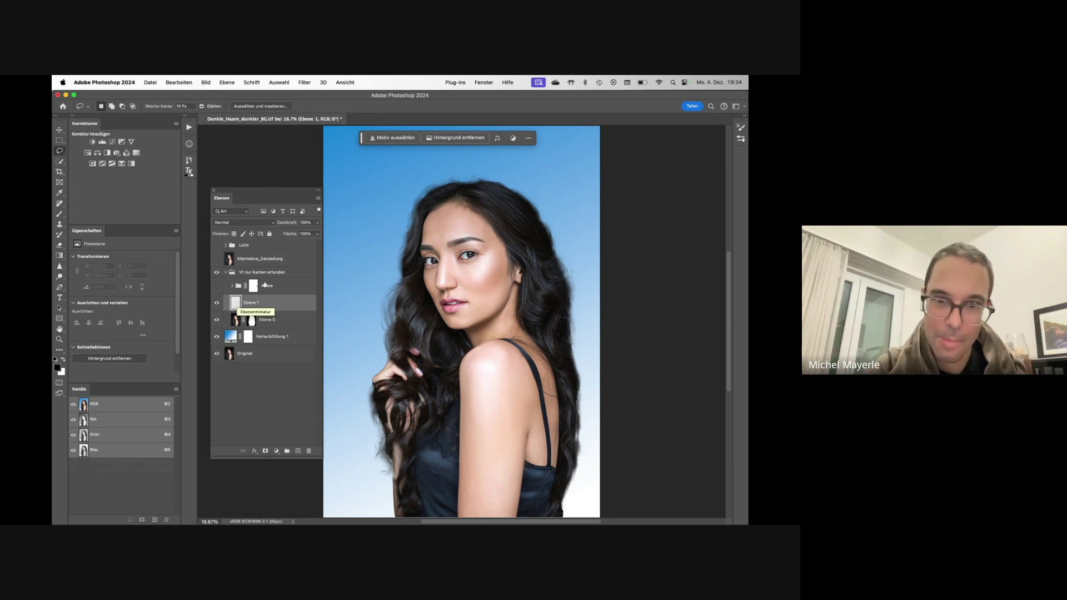
Set the lasso feather to 5 px and select the ragged hair edge below the hand, including the adjoining blue background
{"action": "mouse_move", "coordinate": [366, 464]}
{"action": "left_mouse_down"}
{"action": "mouse_move", "coordinate": [357, 401]}
{"action": "mouse_move", "coordinate": [381, 391]}
{"action": "left_mouse_up"}
{"action": "left_click", "coordinate": [356, 391]}
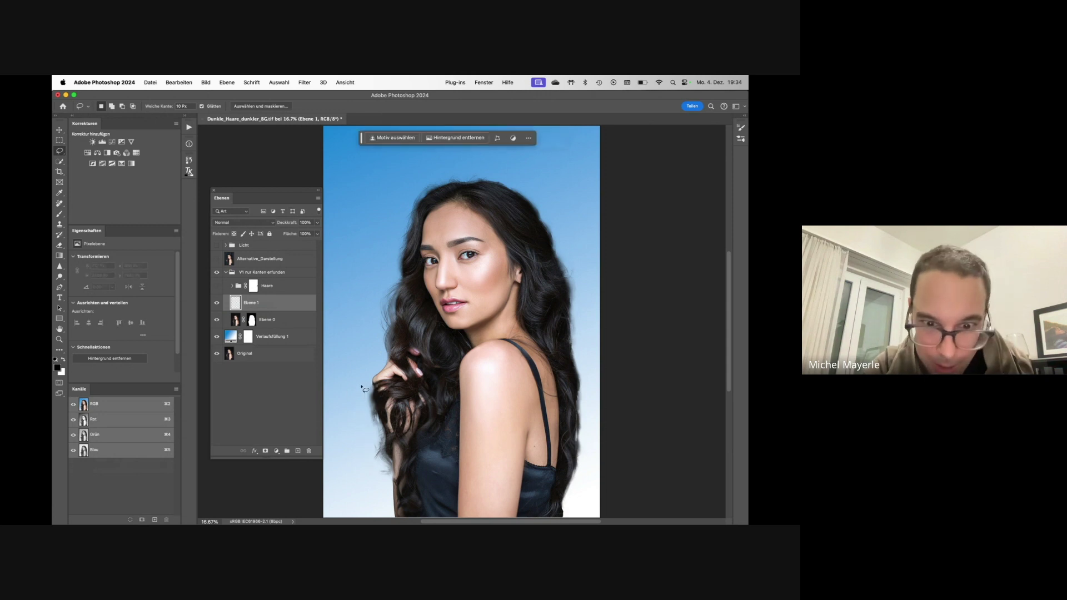
{"action": "left_click", "coordinate": [185, 106]}
{"action": "type", "text": "5"}
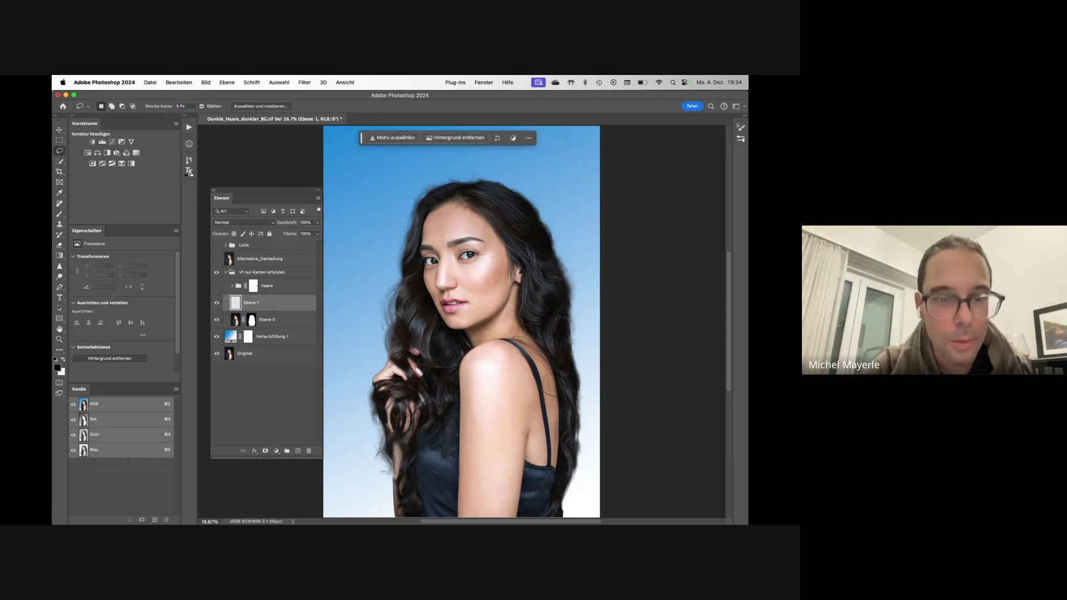
{"action": "mouse_move", "coordinate": [380, 390]}
{"action": "left_mouse_down"}
{"action": "mouse_move", "coordinate": [364, 396]}
{"action": "mouse_move", "coordinate": [370, 469]}
{"action": "mouse_move", "coordinate": [398, 486]}
{"action": "mouse_move", "coordinate": [404, 464]}
{"action": "left_mouse_up"}
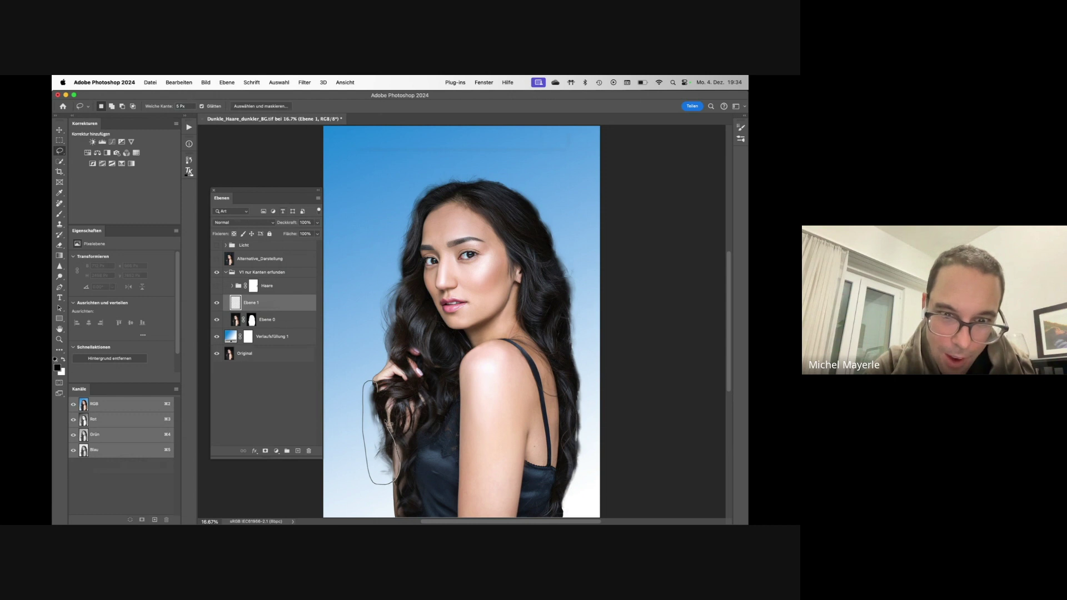
{"action": "left_click_drag", "start_coordinate": [389, 425], "coordinate": [383, 410]}
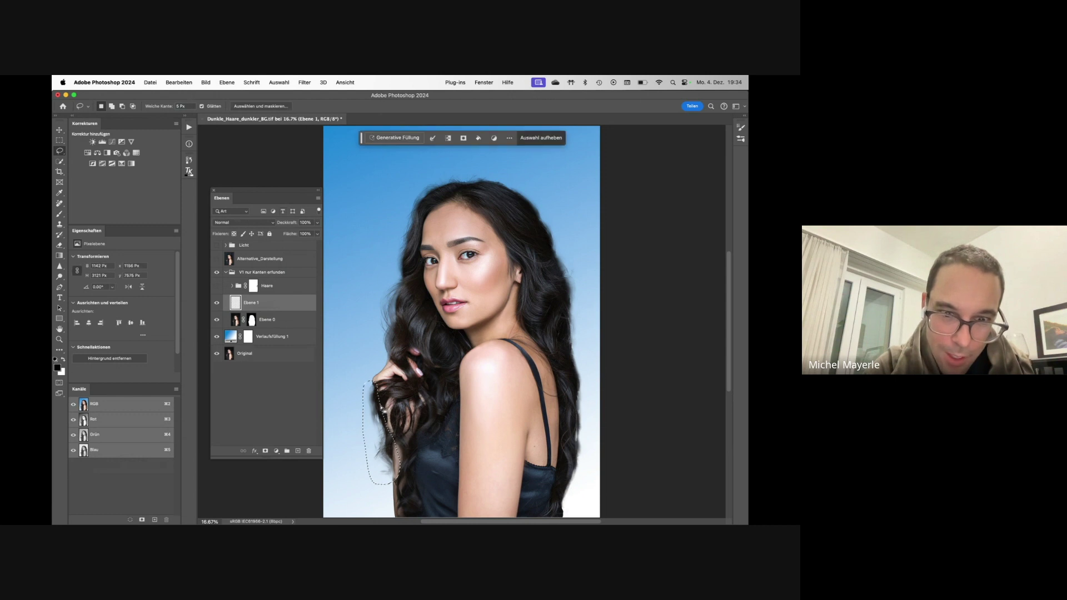
Generate a Generative Füllung in the selected hair edge with the prompt "Gewelltes Haar"
{"action": "left_click", "coordinate": [408, 139]}
{"action": "type", "text": "Ge"}
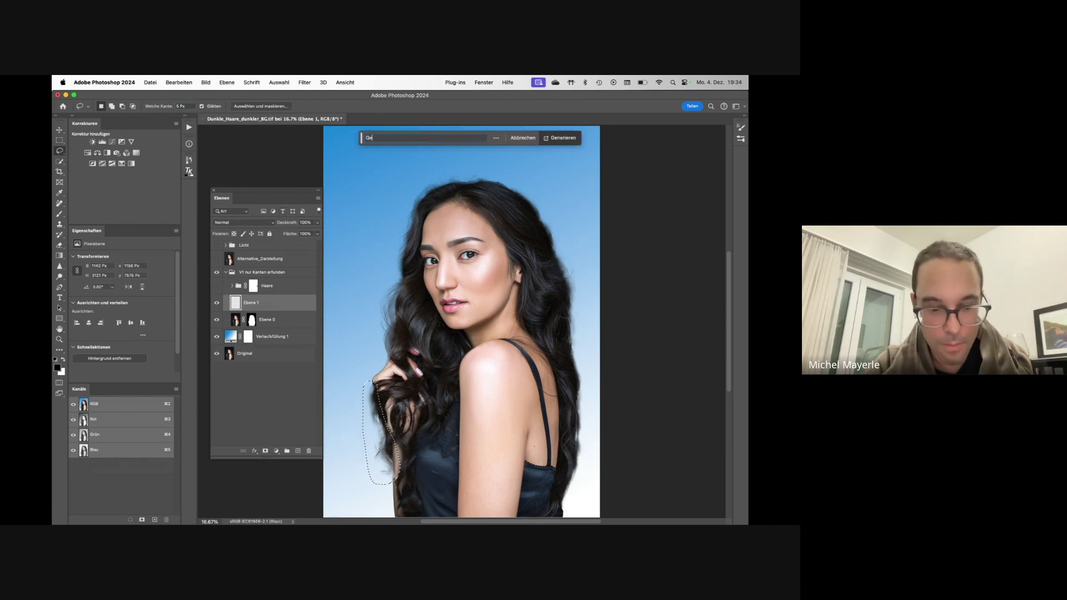
{"action": "type", "text": "welltes Haar"}
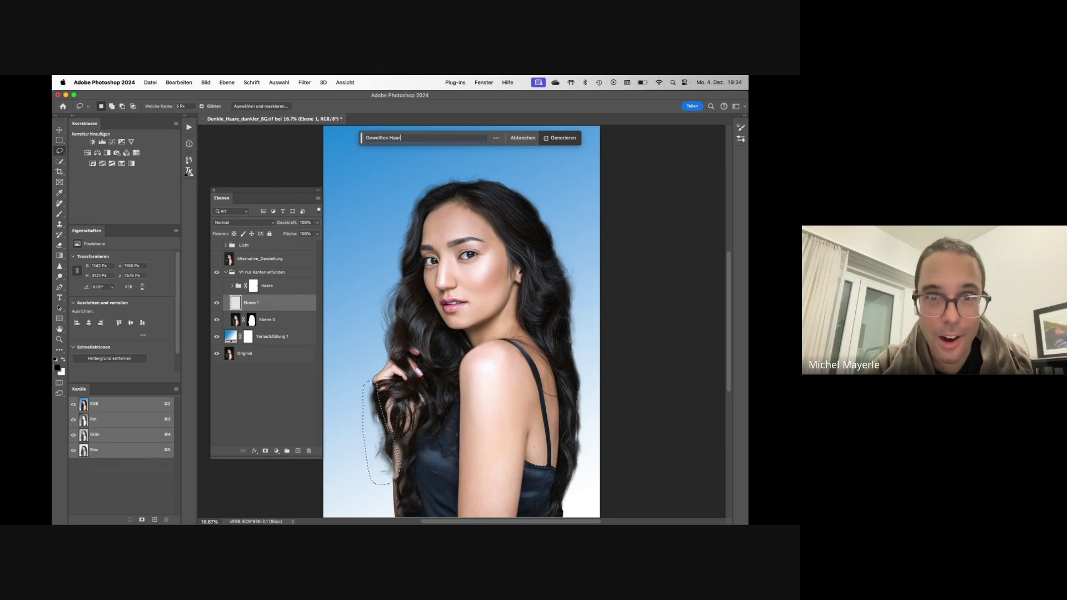
{"action": "key", "text": "Return"}
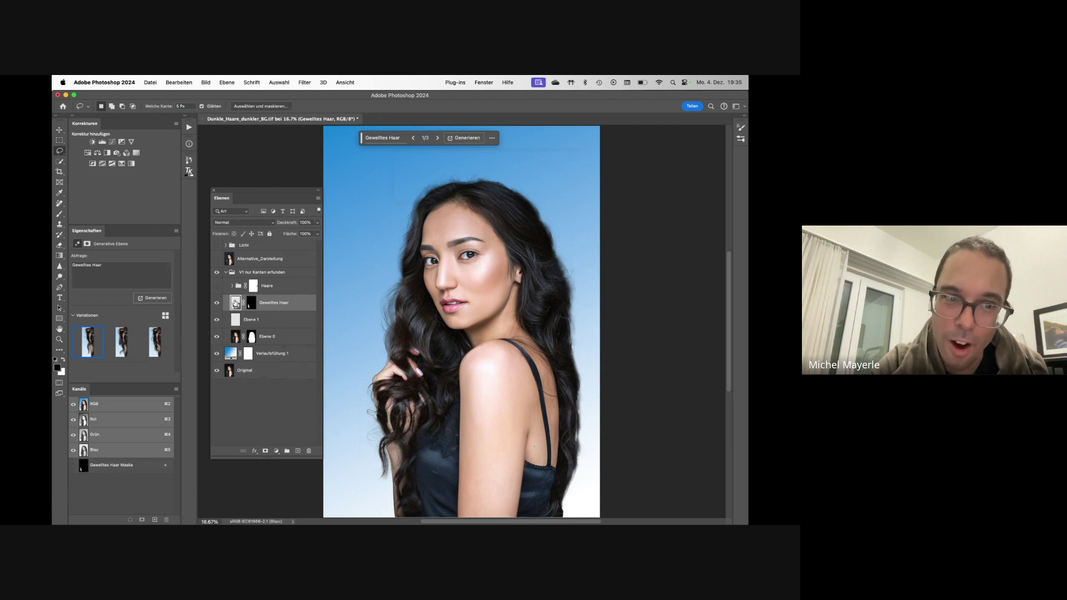
Compare the generated hair variations with the plain cutout, and delete the Gewelltes Haar layer
{"action": "left_click", "coordinate": [124, 346]}
{"action": "left_click", "coordinate": [159, 343]}
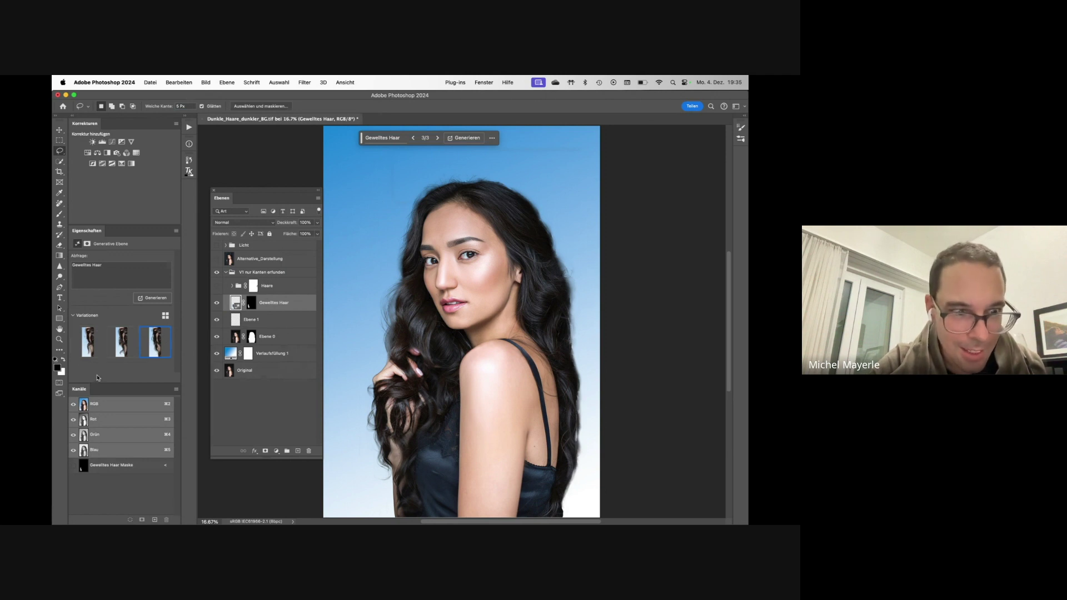
{"action": "left_click", "coordinate": [216, 303]}
{"action": "left_click", "coordinate": [216, 302]}
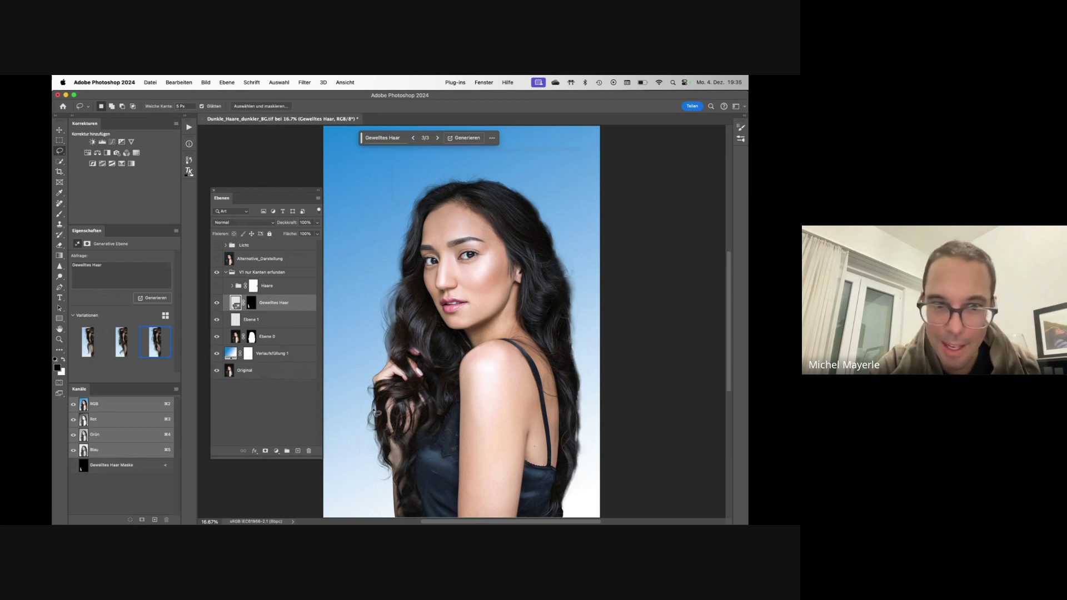
{"action": "key", "text": "BackSpace"}
Show the Haare group and compare the cutout with and without the invented hair edges by toggling group visibility
{"action": "left_click", "coordinate": [217, 286]}
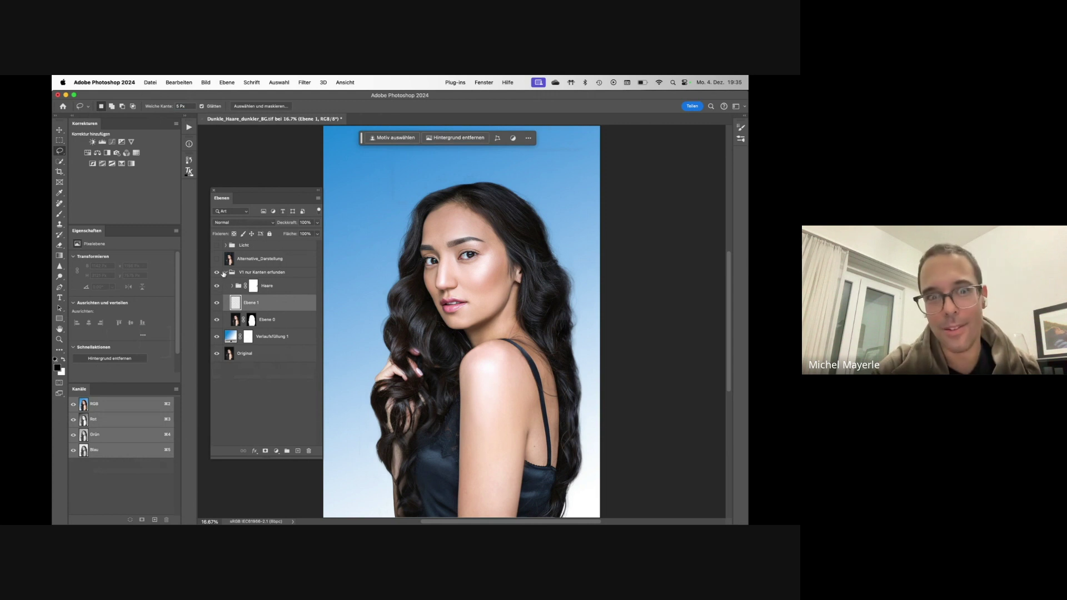
{"action": "left_click", "coordinate": [217, 272]}
{"action": "left_click", "coordinate": [217, 272]}
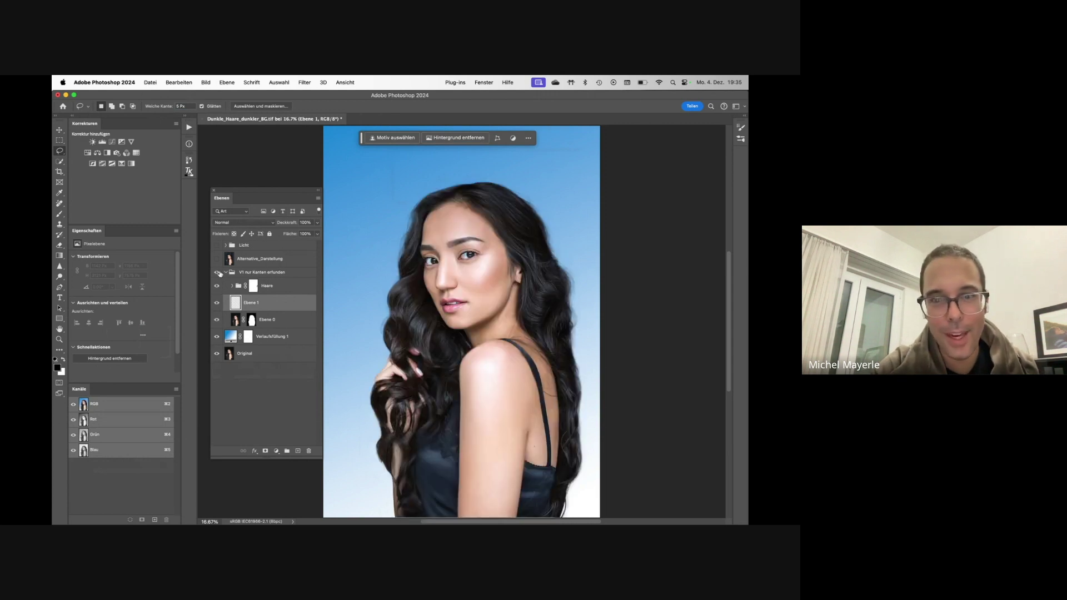
{"action": "left_click", "coordinate": [217, 286]}
{"action": "left_click", "coordinate": [216, 285]}
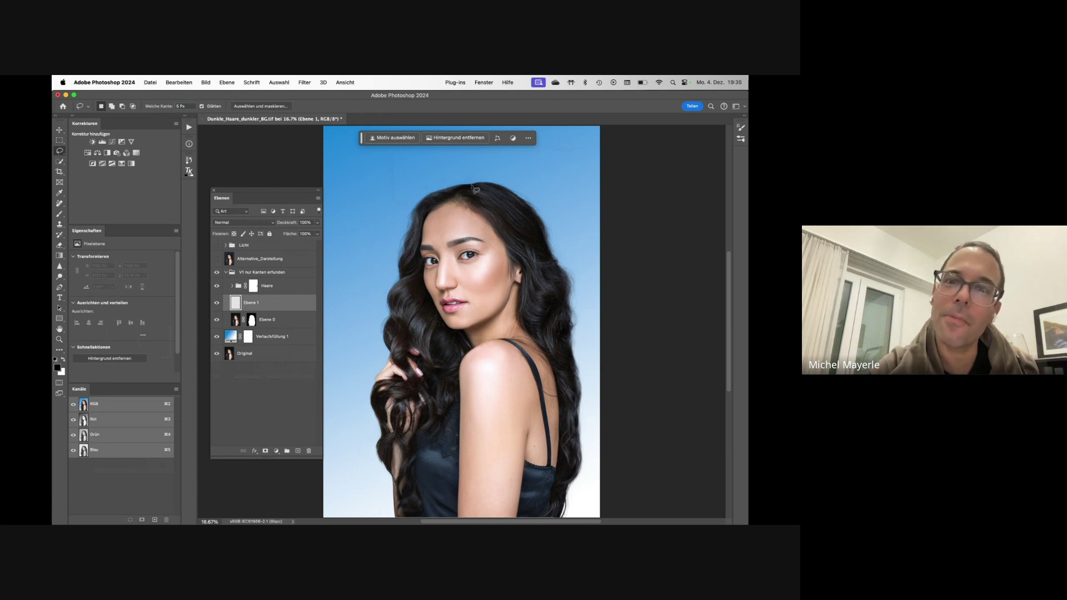
Display Alternative_Darstellung with the cutout and gradient layers hidden, and compare it with and without the Licht group
{"action": "left_click", "coordinate": [217, 259]}
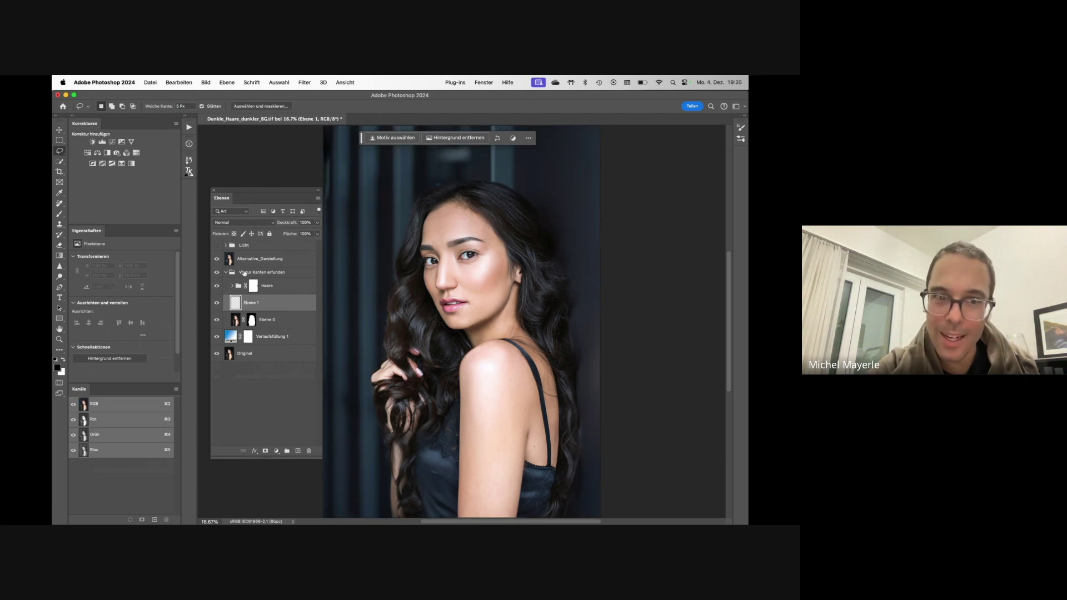
{"action": "left_click_drag", "start_coordinate": [217, 336], "coordinate": [219, 259]}
{"action": "left_click", "coordinate": [218, 259]}
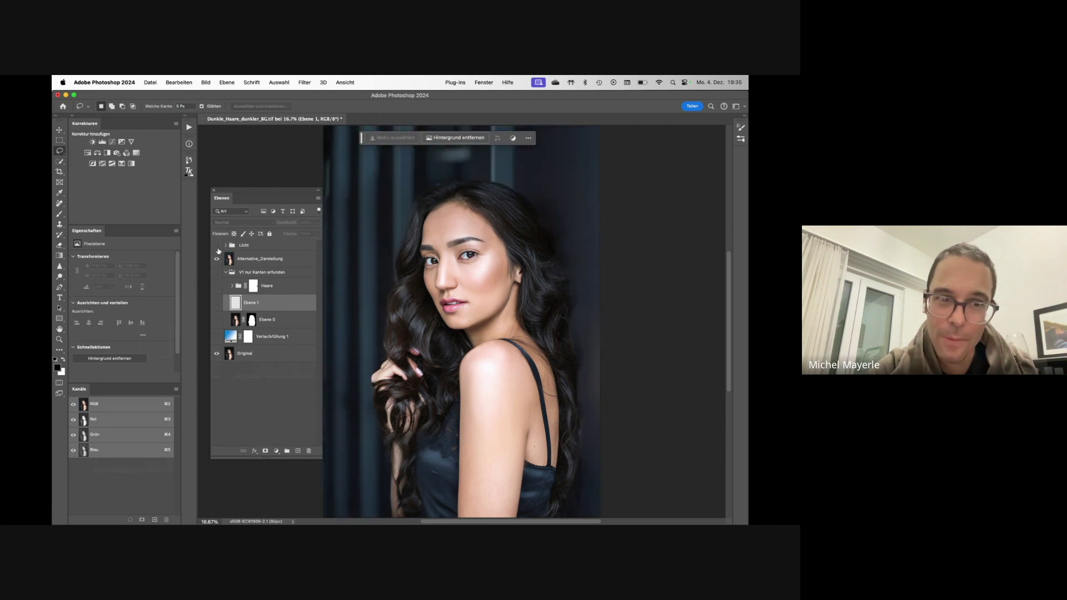
{"action": "left_click", "coordinate": [217, 246]}
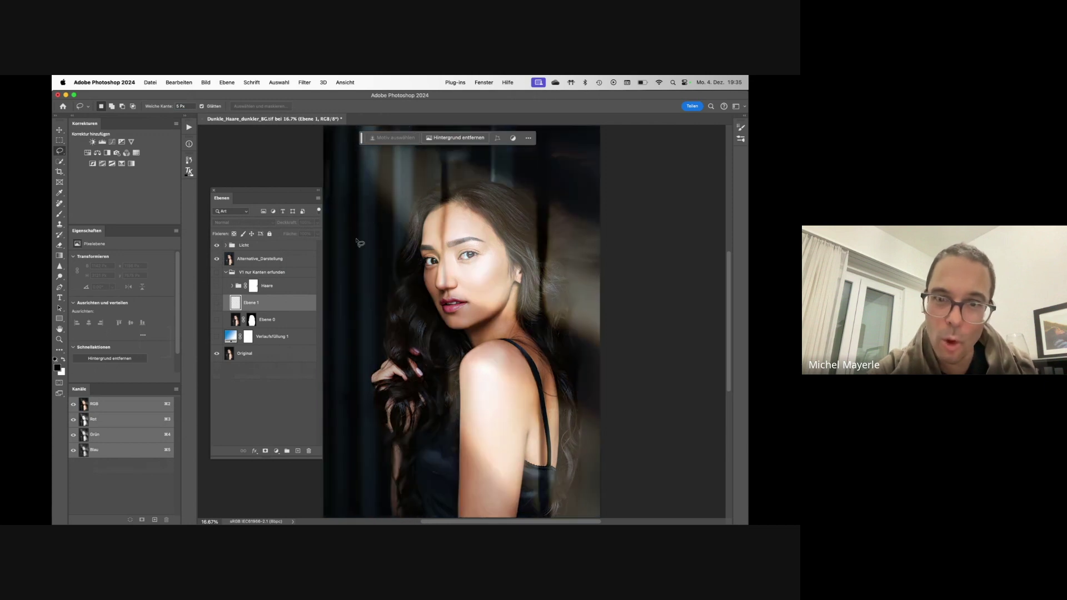
{"action": "left_click", "coordinate": [217, 245]}
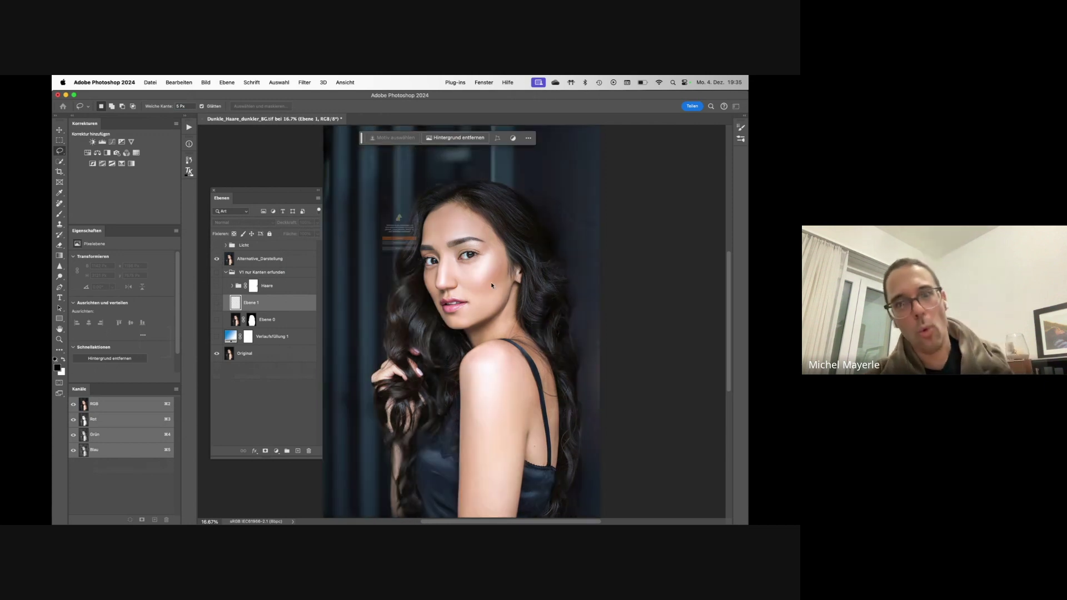
Close the portrait document without saving, and close the floating Ebenen panel after switching to the Finder
{"action": "key", "text": "super+w"}
{"action": "left_click", "coordinate": [421, 274]}
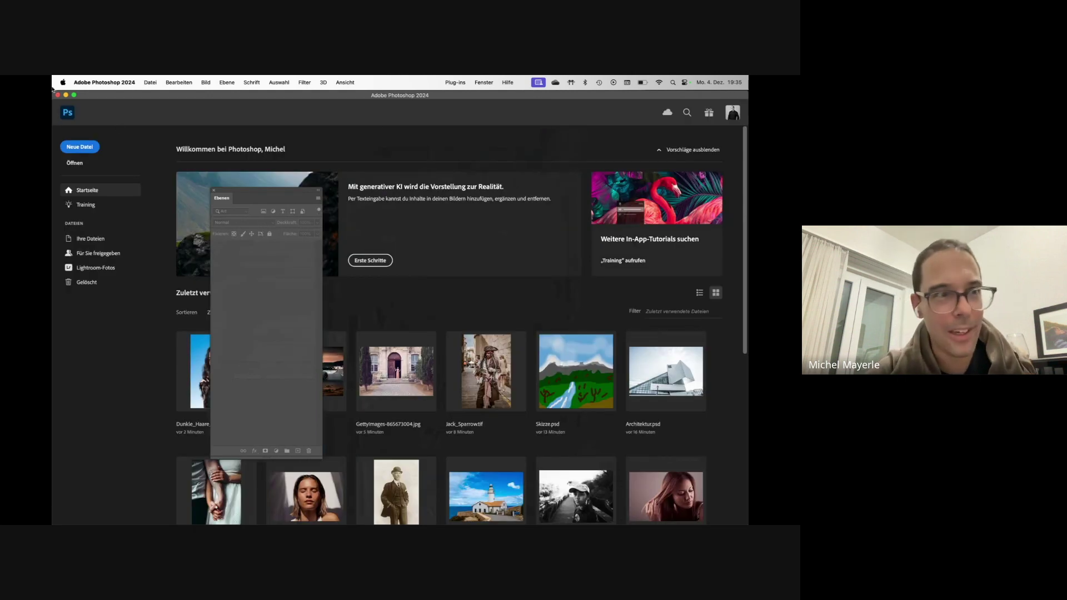
{"action": "key", "text": "super+Tab"}
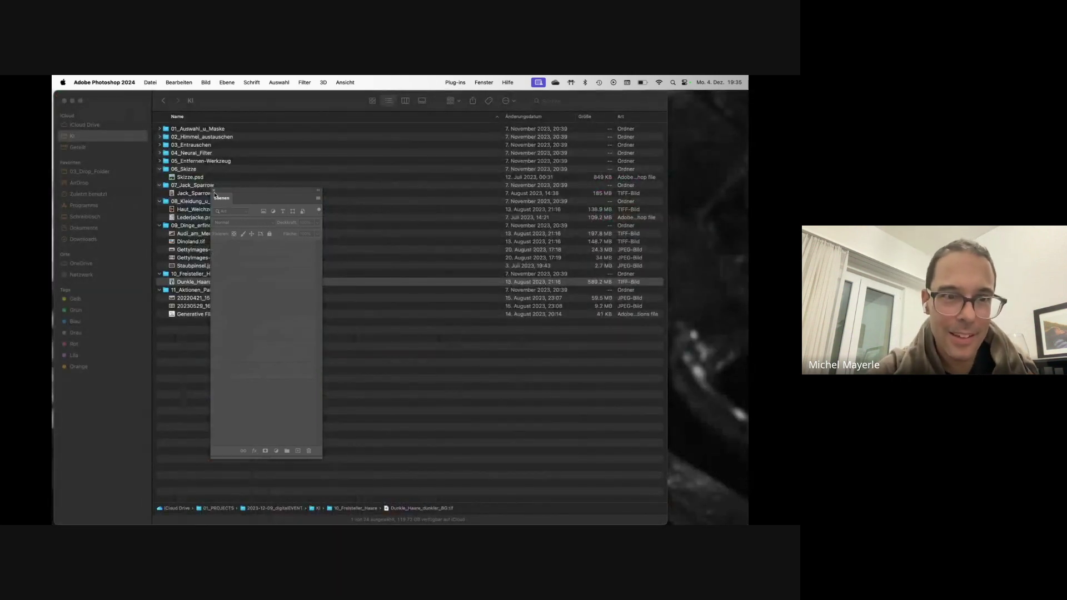
{"action": "left_click", "coordinate": [214, 192]}
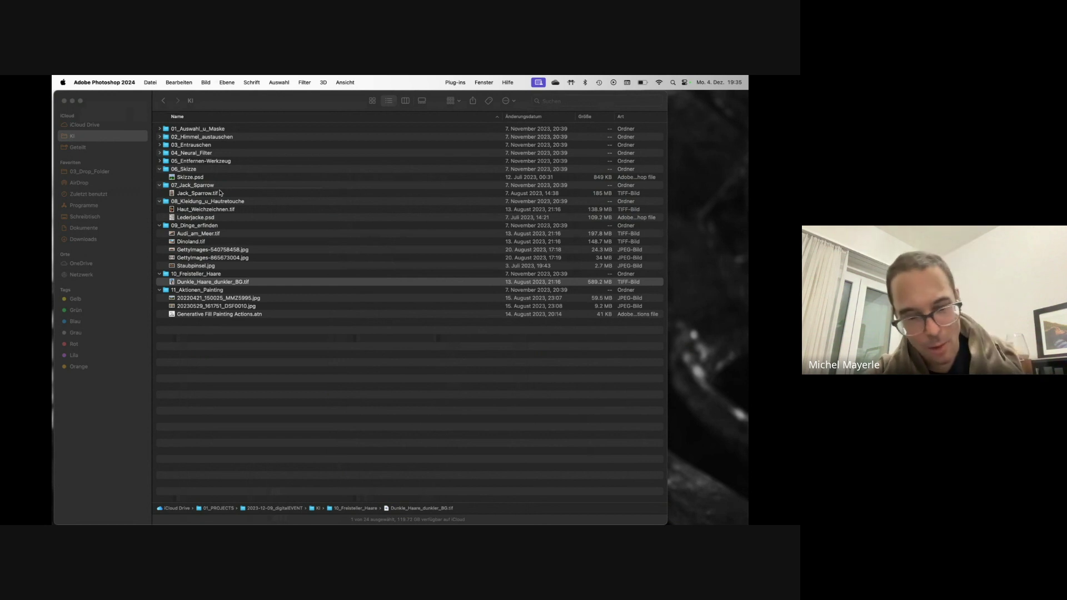
Switch to Safari, search for "leonardo ai" in a new window, and open the Leonardo.Ai website
{"action": "key", "text": "super+Tab"}
{"action": "key", "text": "super+Tab"}
{"action": "key", "text": "super+Tab"}
{"action": "key", "text": "super+n"}
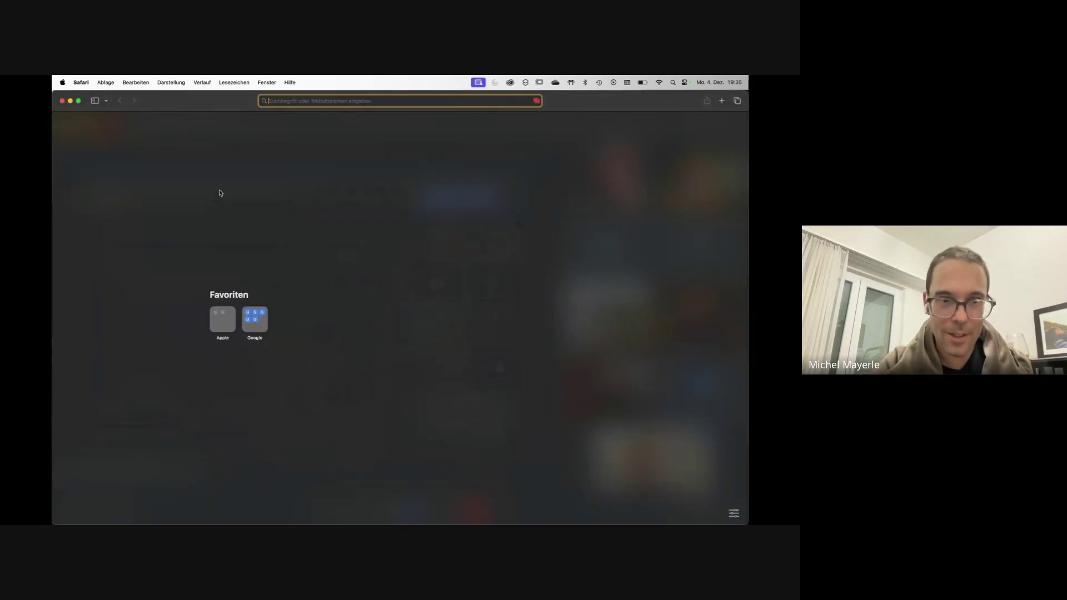
{"action": "type", "text": "l"}
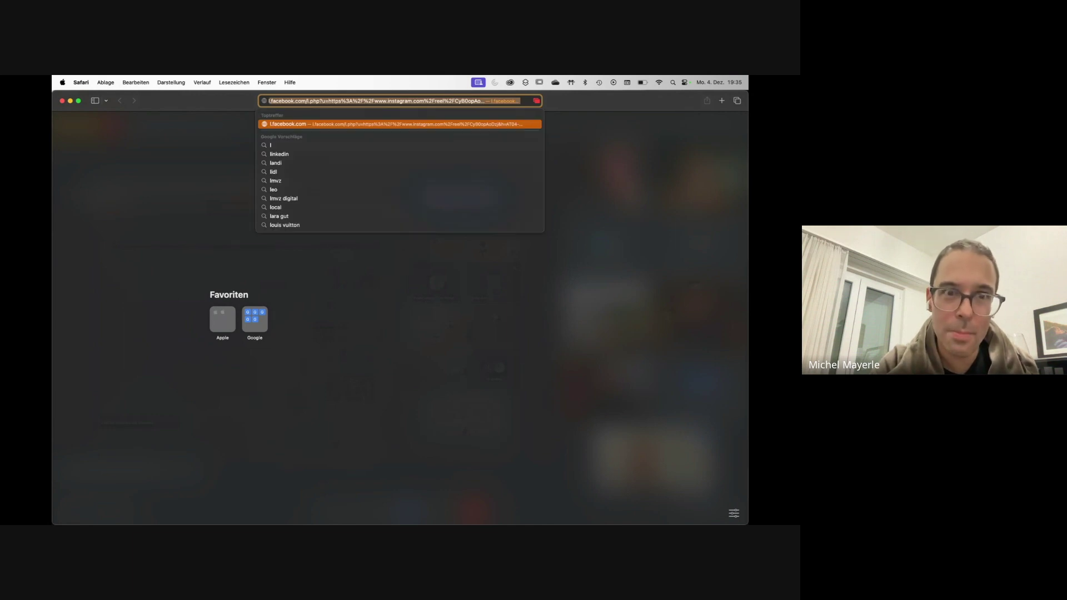
{"action": "type", "text": "eonar"}
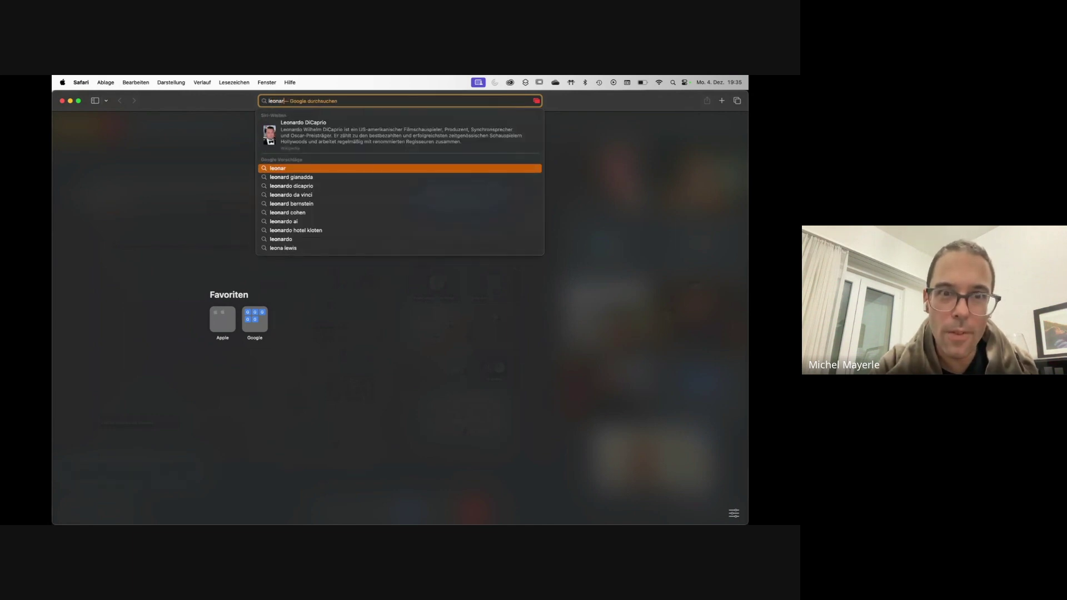
{"action": "type", "text": "do ai"}
{"action": "key", "text": "Return"}
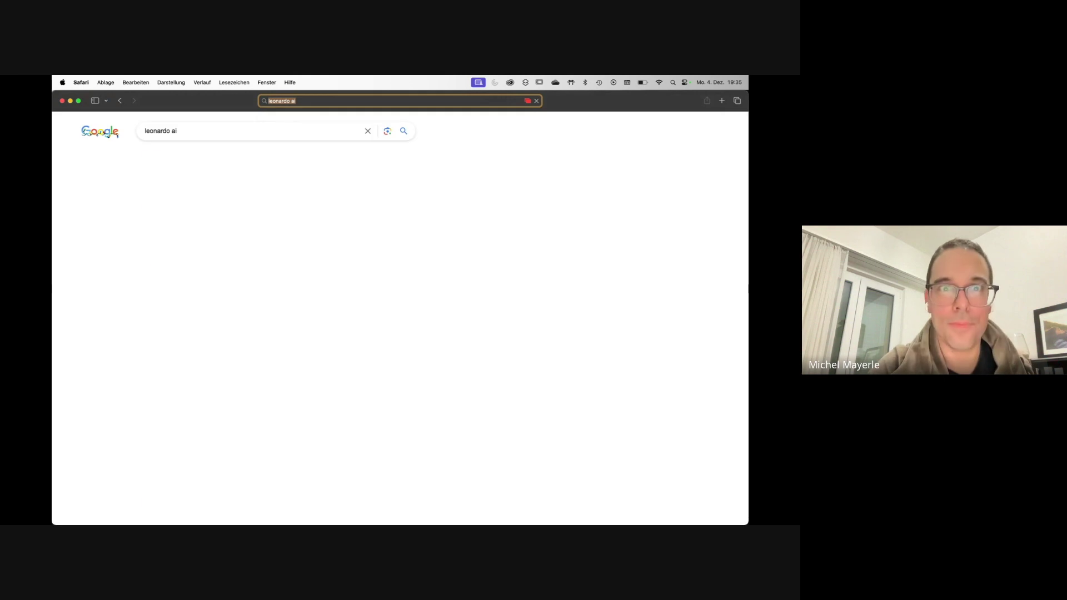
{"action": "left_click", "coordinate": [166, 208]}
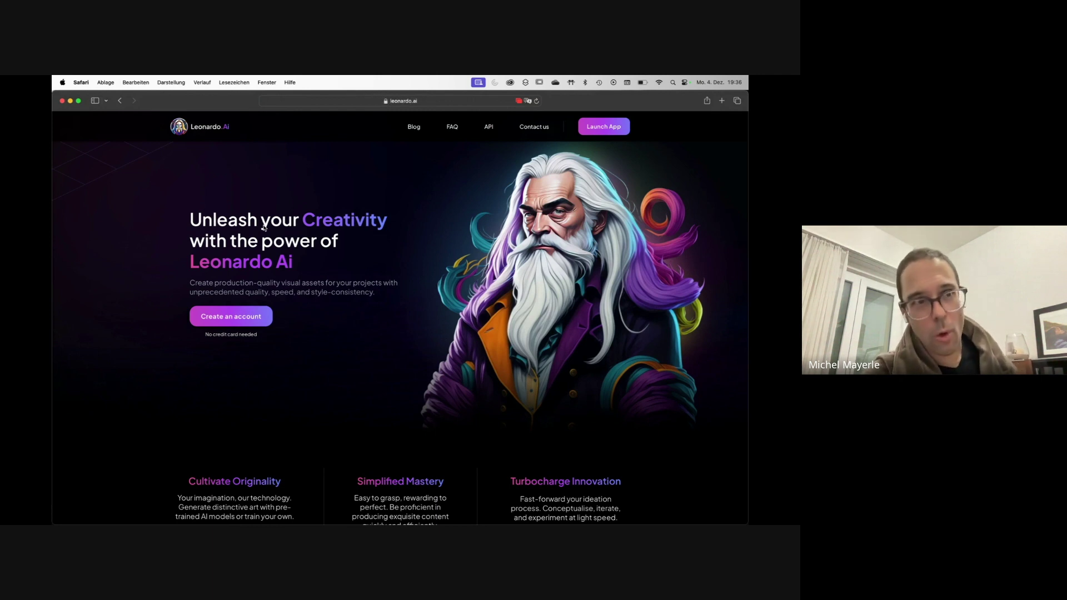
Highlight the leonardo.ai web address to point it out, and close that Safari window
{"action": "left_click", "coordinate": [425, 102]}
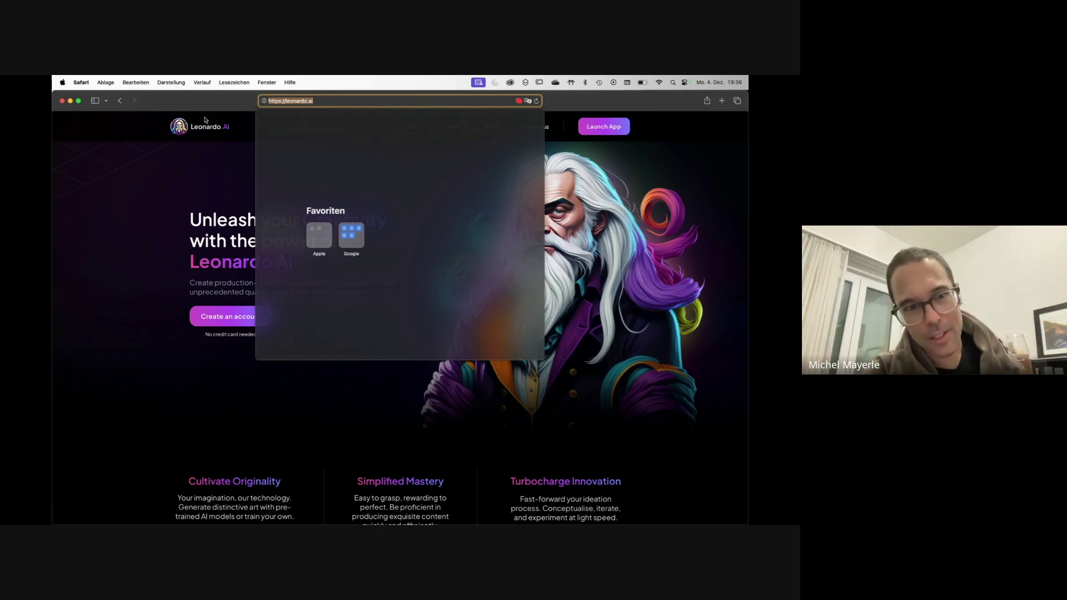
{"action": "left_click", "coordinate": [163, 183]}
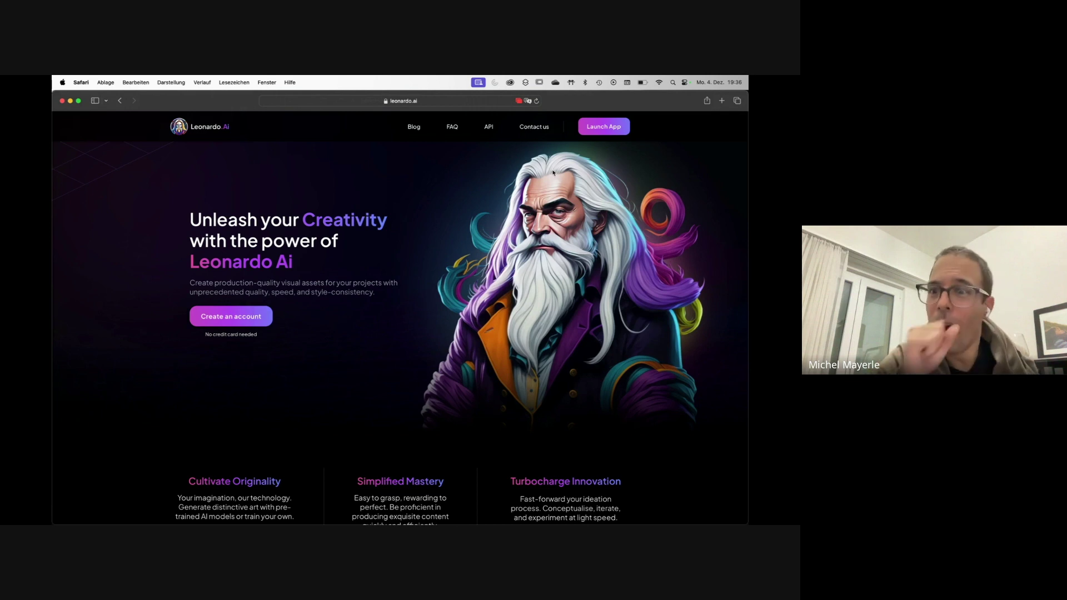
{"action": "left_click", "coordinate": [62, 101]}
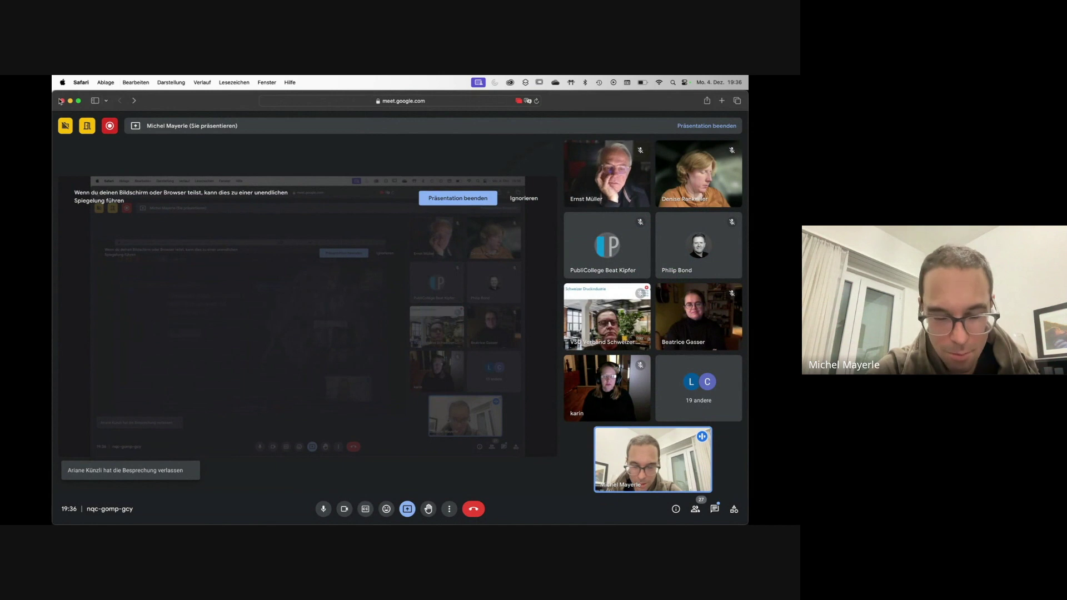
{"action": "mouse_move", "coordinate": [114, 520]}
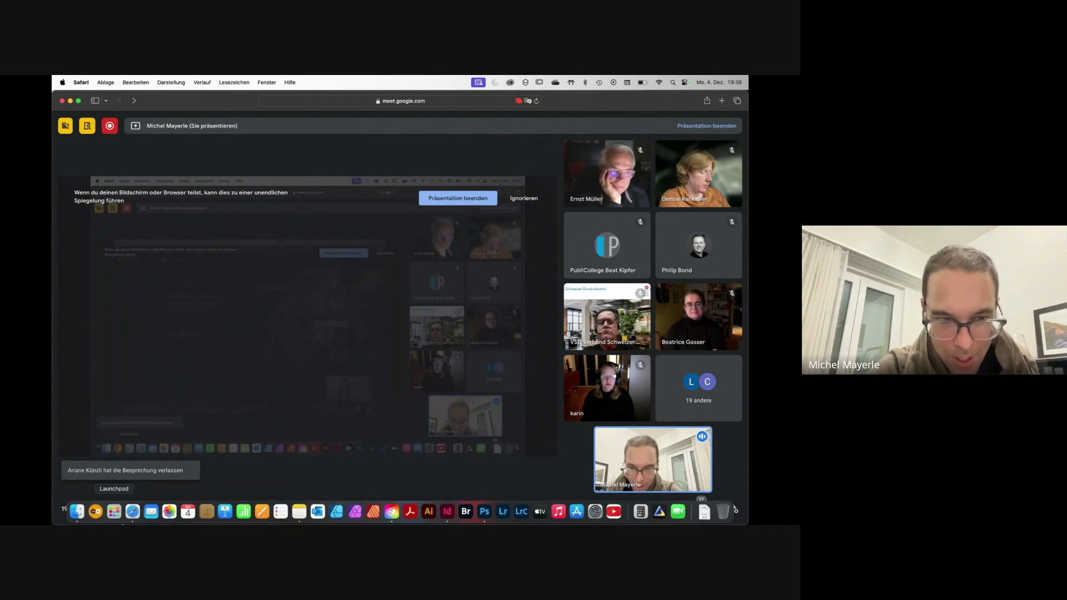